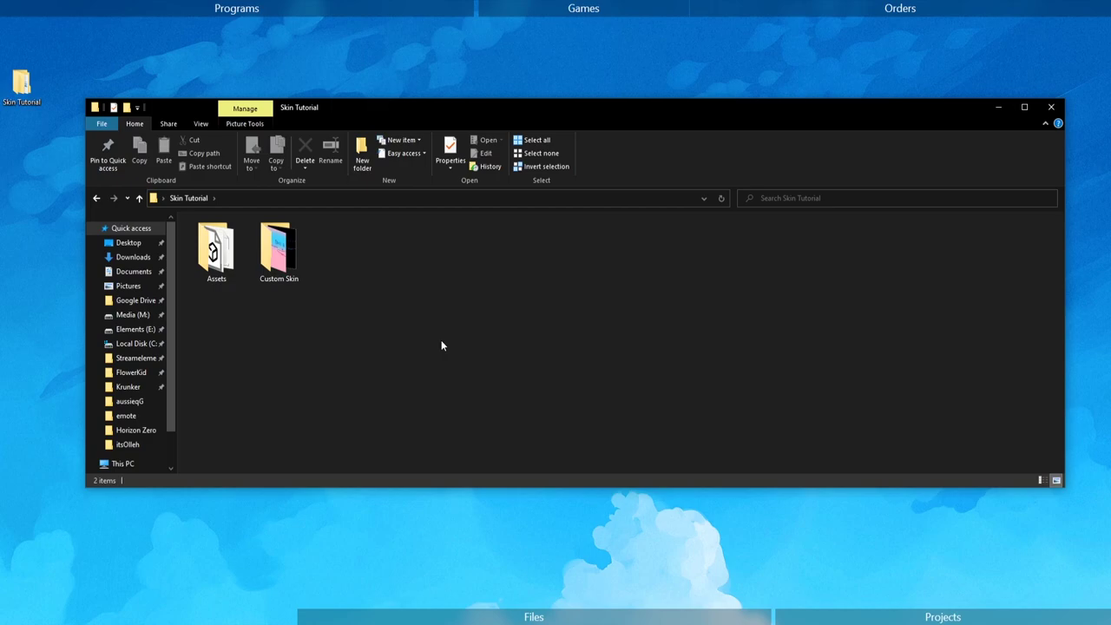
Browse the Custom Skin folder and check the CUSTOM SKIN MOD.zip archive.
{"action": "double_click", "coordinate": [278, 252]}
{"action": "left_click", "coordinate": [221, 249]}
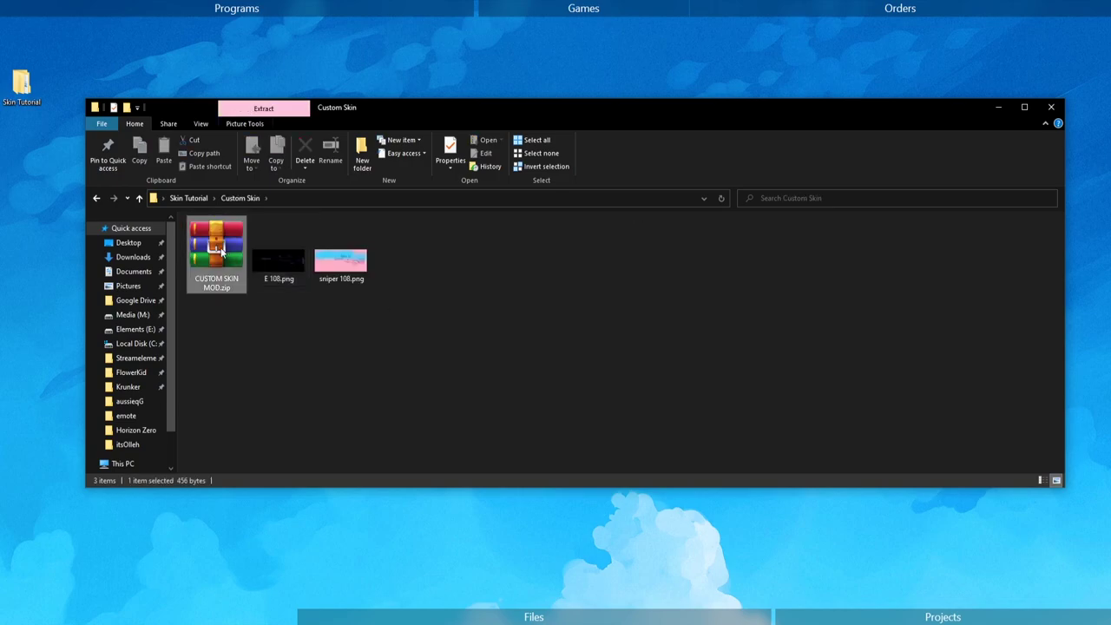
{"action": "left_click", "coordinate": [204, 326]}
{"action": "left_click", "coordinate": [217, 282]}
{"action": "left_click", "coordinate": [218, 301]}
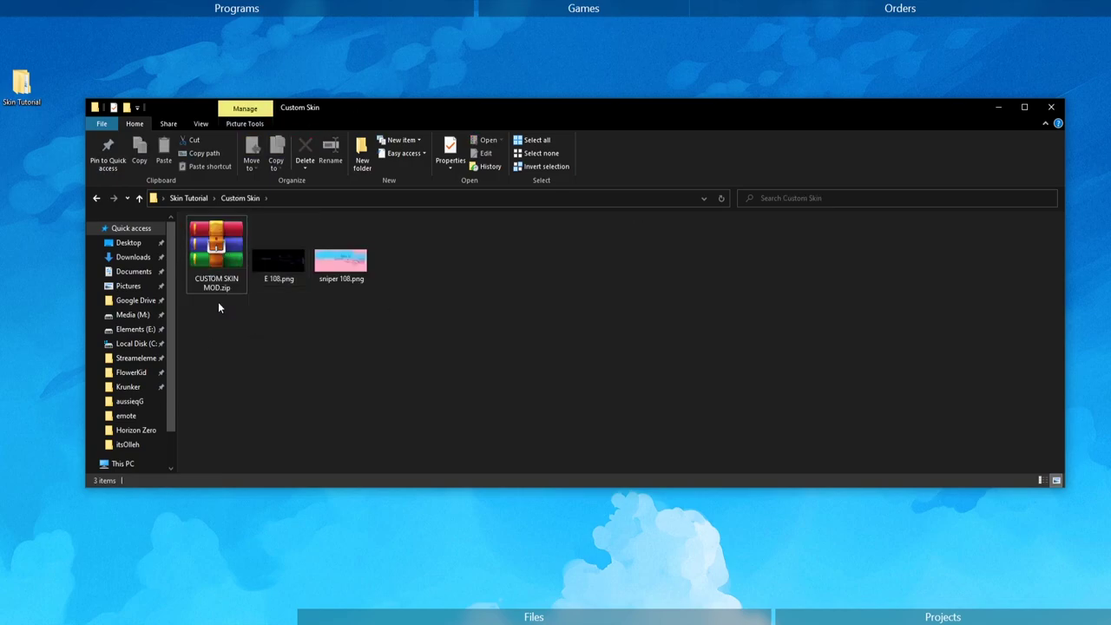
{"action": "key", "text": "alt+Up"}
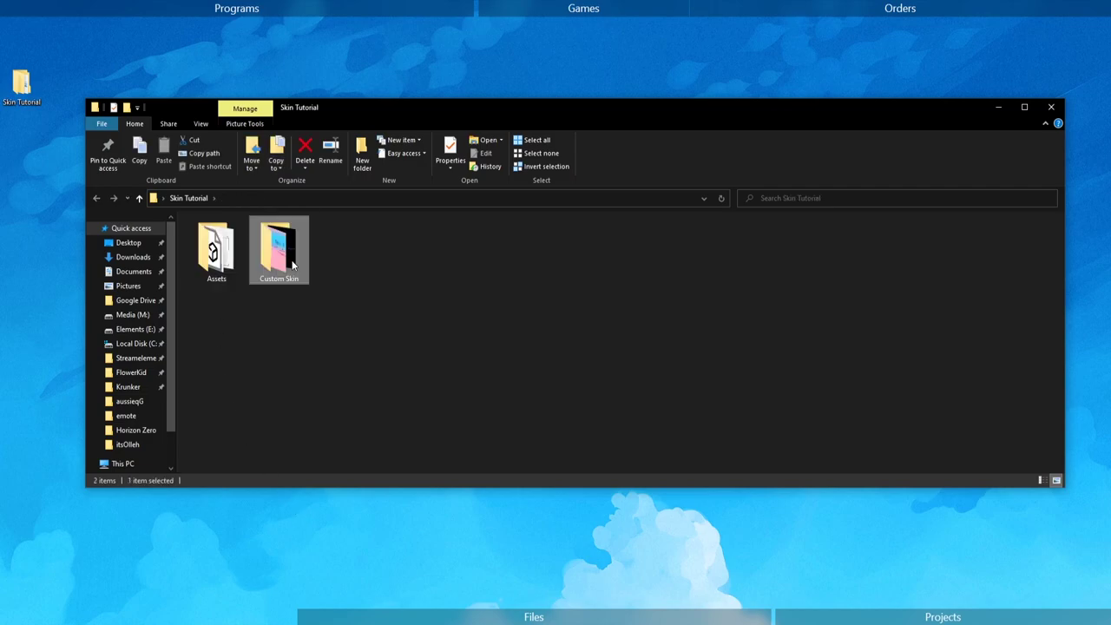
{"action": "double_click", "coordinate": [293, 265]}
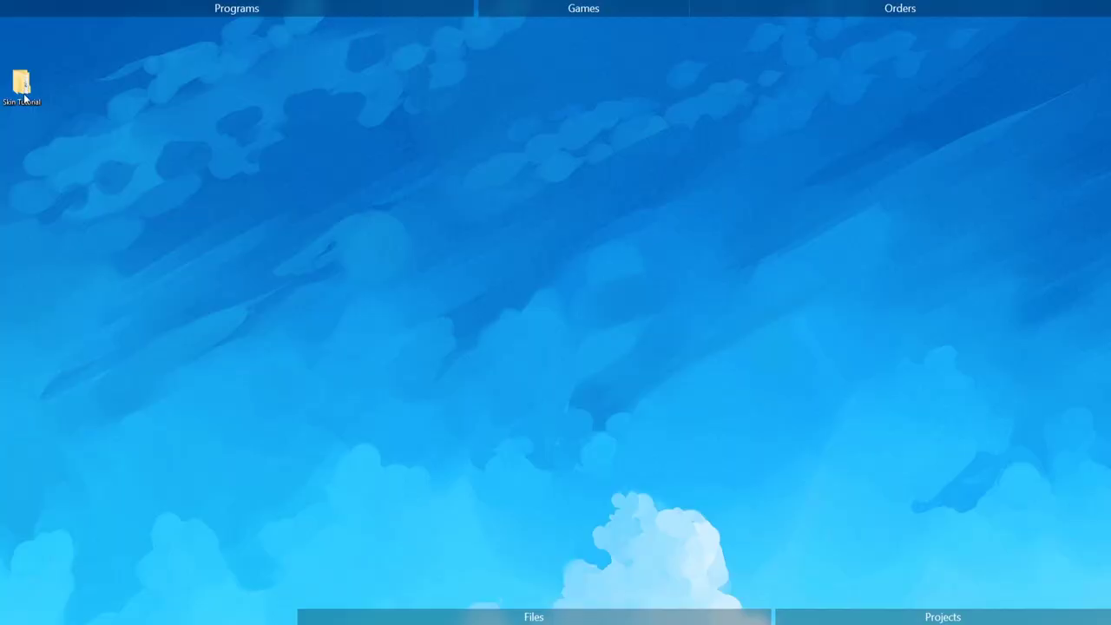
From the desktop, open Skin Tutorial and inspect the Assets and Custom Skin folders, including E 108.png and sniper 108.png.
{"action": "double_click", "coordinate": [22, 82]}
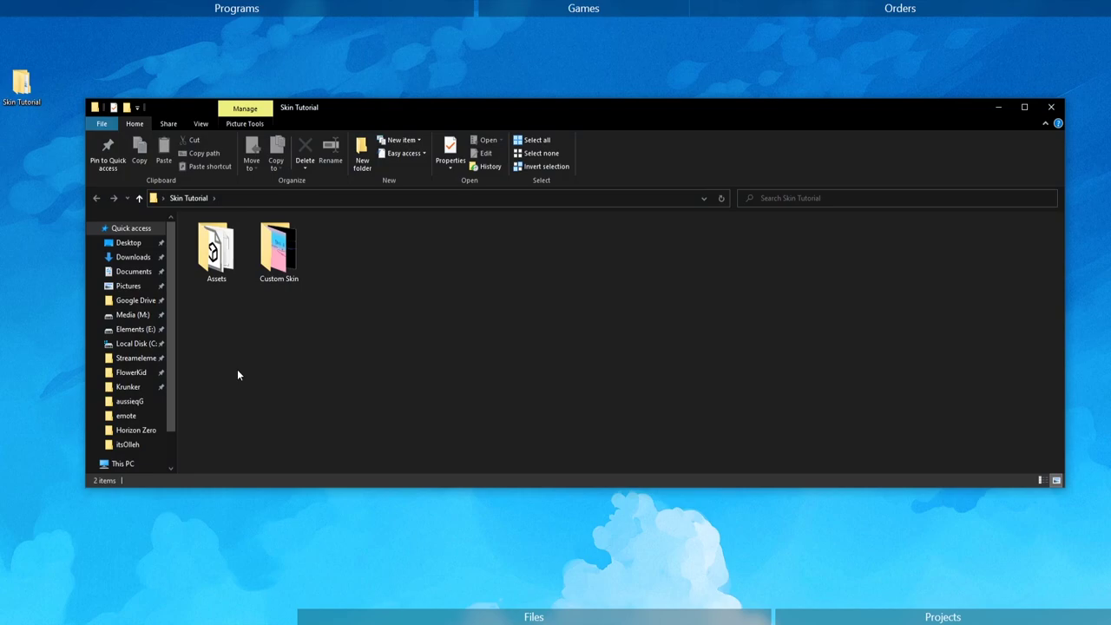
{"action": "left_click_drag", "start_coordinate": [215, 340], "coordinate": [358, 293]}
{"action": "left_click", "coordinate": [369, 298]}
{"action": "left_click", "coordinate": [216, 251]}
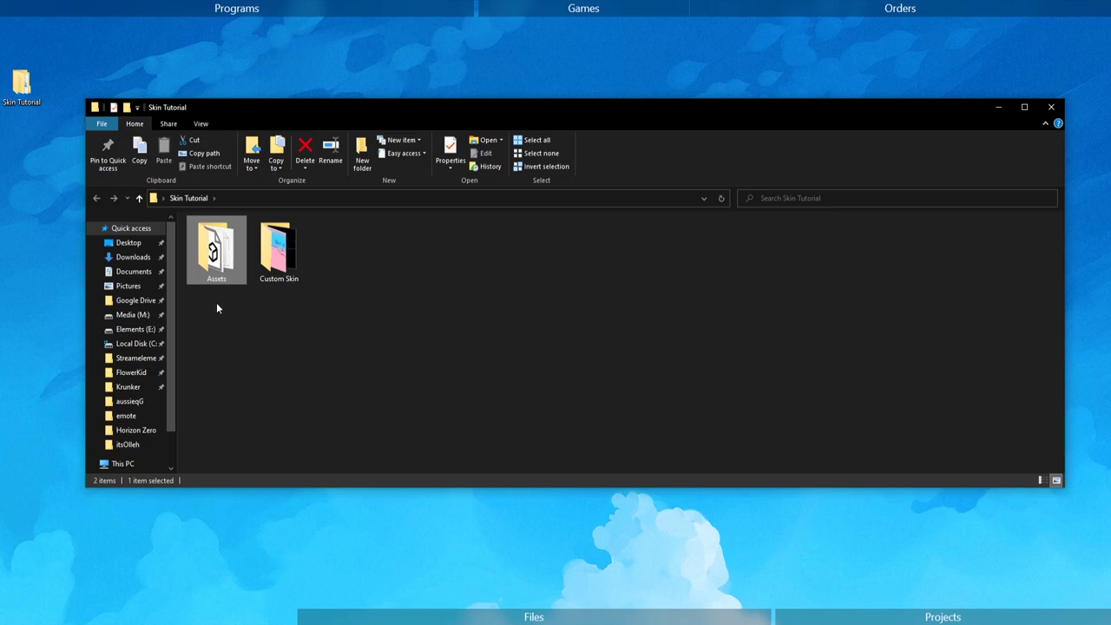
{"action": "left_click", "coordinate": [264, 281]}
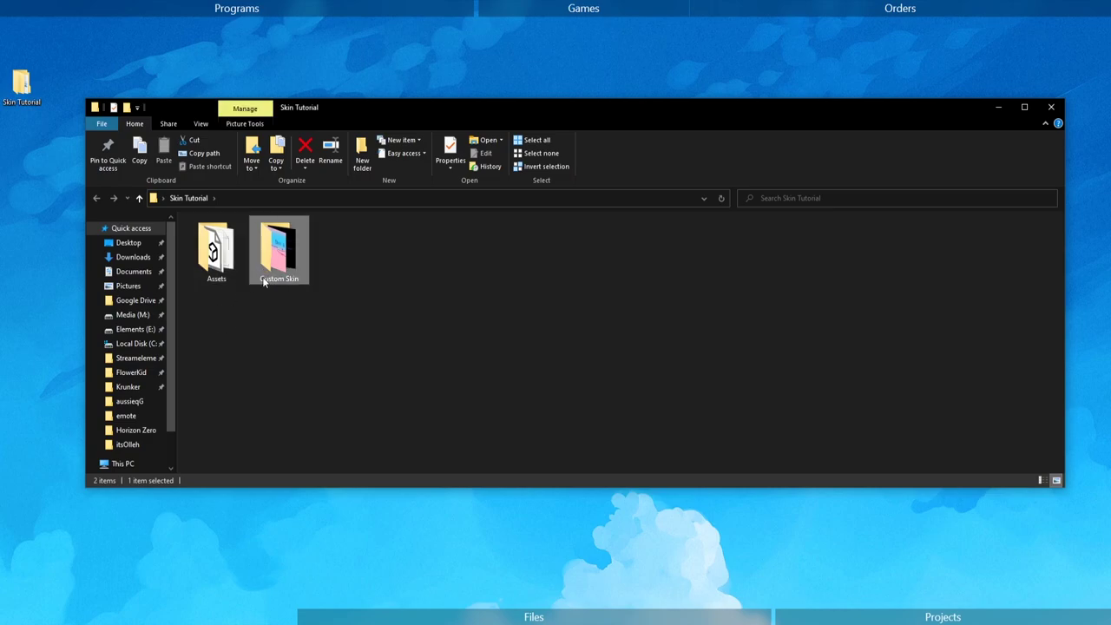
{"action": "double_click", "coordinate": [278, 280]}
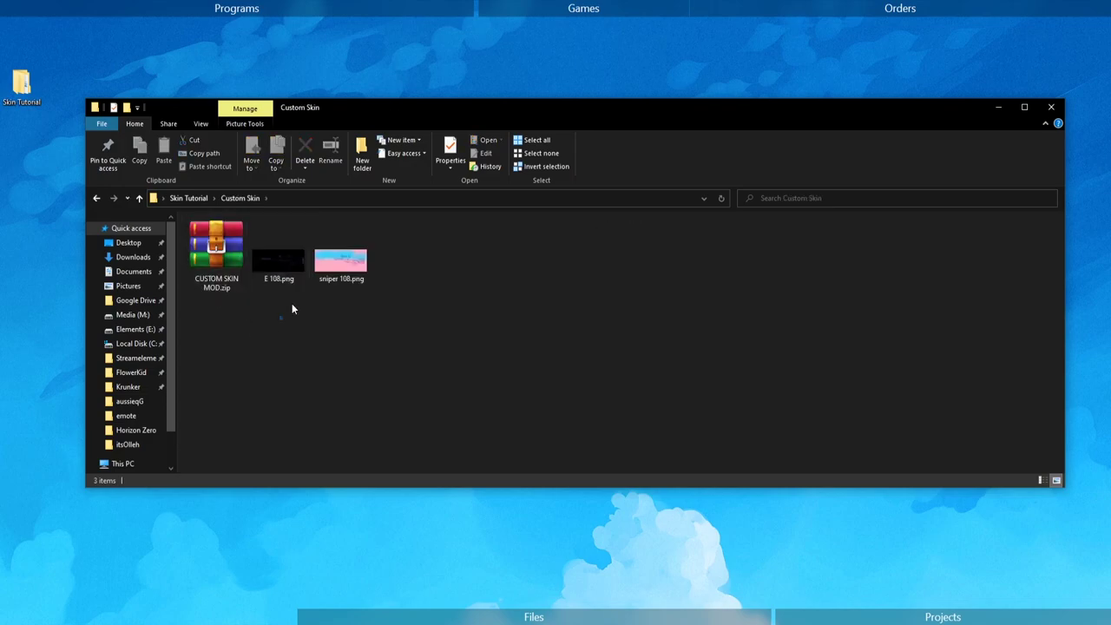
{"action": "left_click_drag", "start_coordinate": [292, 309], "coordinate": [360, 261]}
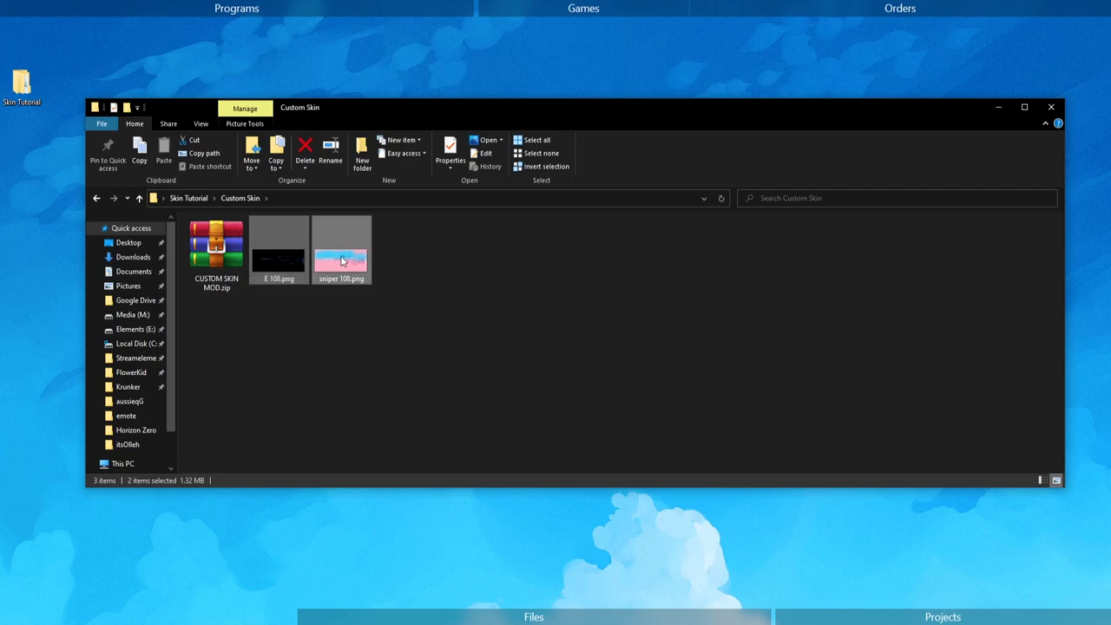
{"action": "left_click", "coordinate": [188, 249]}
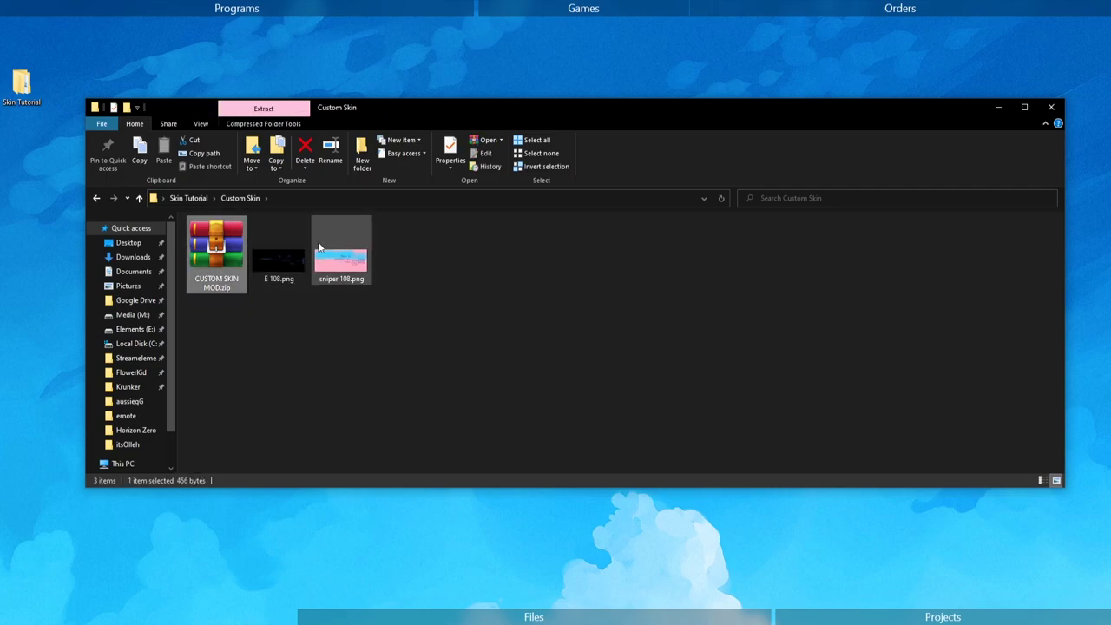
{"action": "left_click", "coordinate": [188, 198]}
{"action": "left_click", "coordinate": [319, 314]}
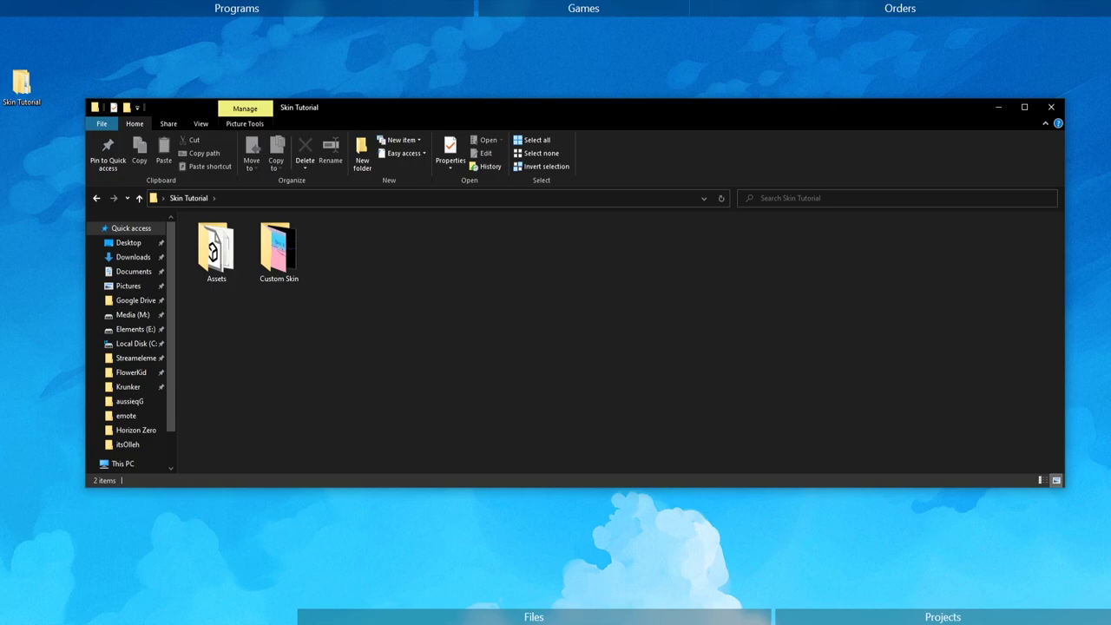
Open Assets and read the List.txt weapon list in Notepad, closing and reopening it.
{"action": "double_click", "coordinate": [216, 252]}
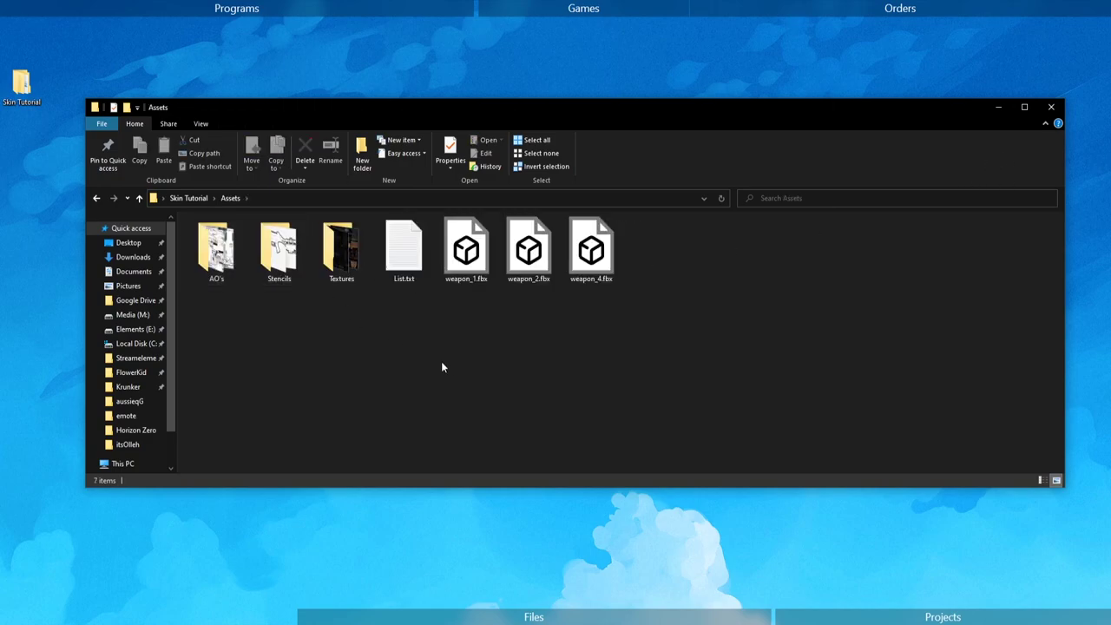
{"action": "double_click", "coordinate": [404, 250]}
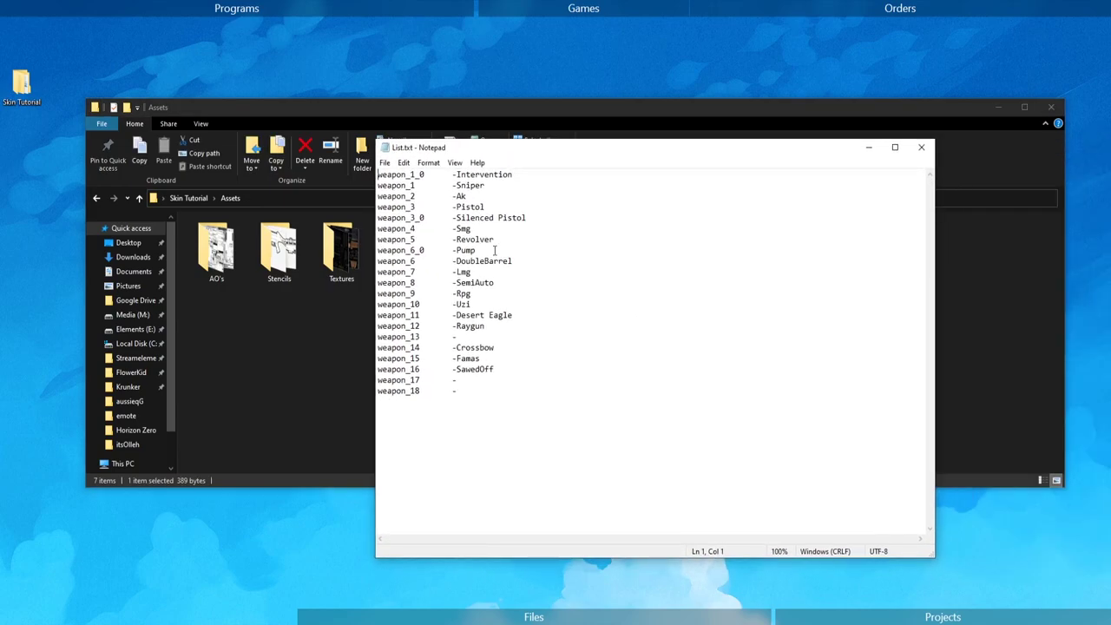
{"action": "left_click_drag", "start_coordinate": [523, 408], "coordinate": [477, 250]}
{"action": "left_click", "coordinate": [377, 173]}
{"action": "left_click", "coordinate": [500, 284]}
{"action": "key", "text": "alt+F4"}
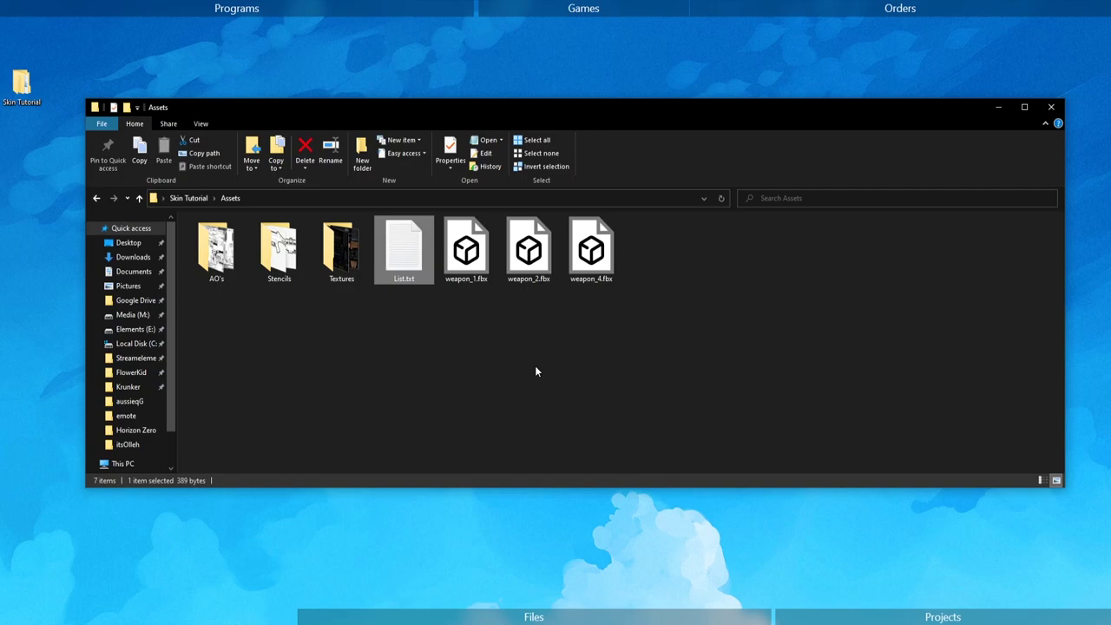
{"action": "double_click", "coordinate": [408, 256]}
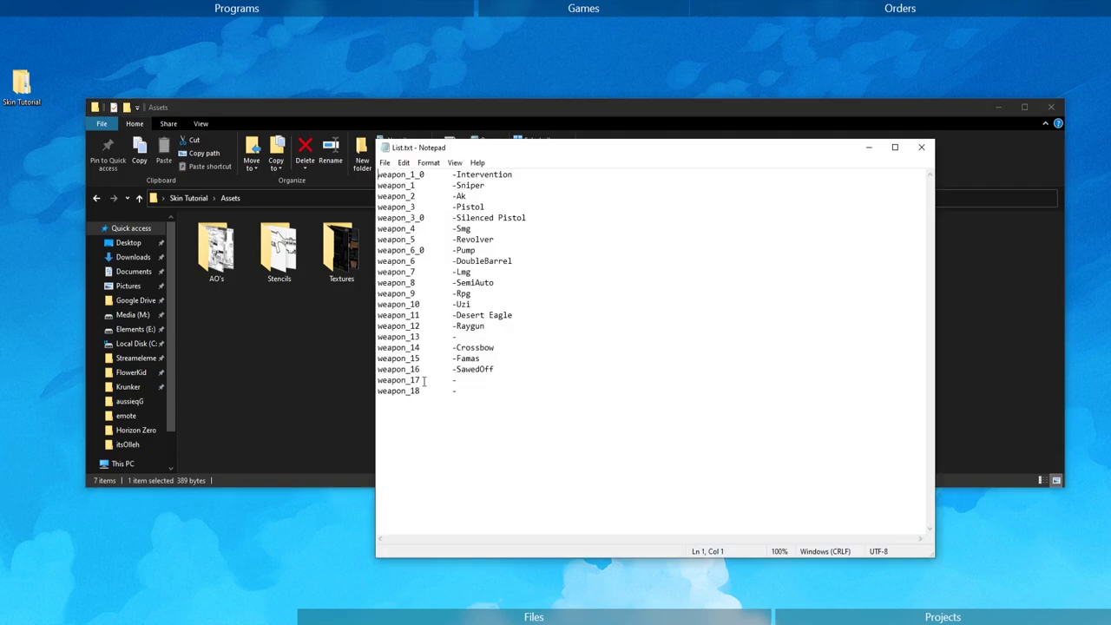
Close Notepad and preview the sniper model weapon_1.fbx in 3D Viewer.
{"action": "key", "text": "alt+F4"}
{"action": "left_click_drag", "start_coordinate": [466, 316], "coordinate": [647, 247]}
{"action": "left_click", "coordinate": [639, 337]}
{"action": "double_click", "coordinate": [466, 252]}
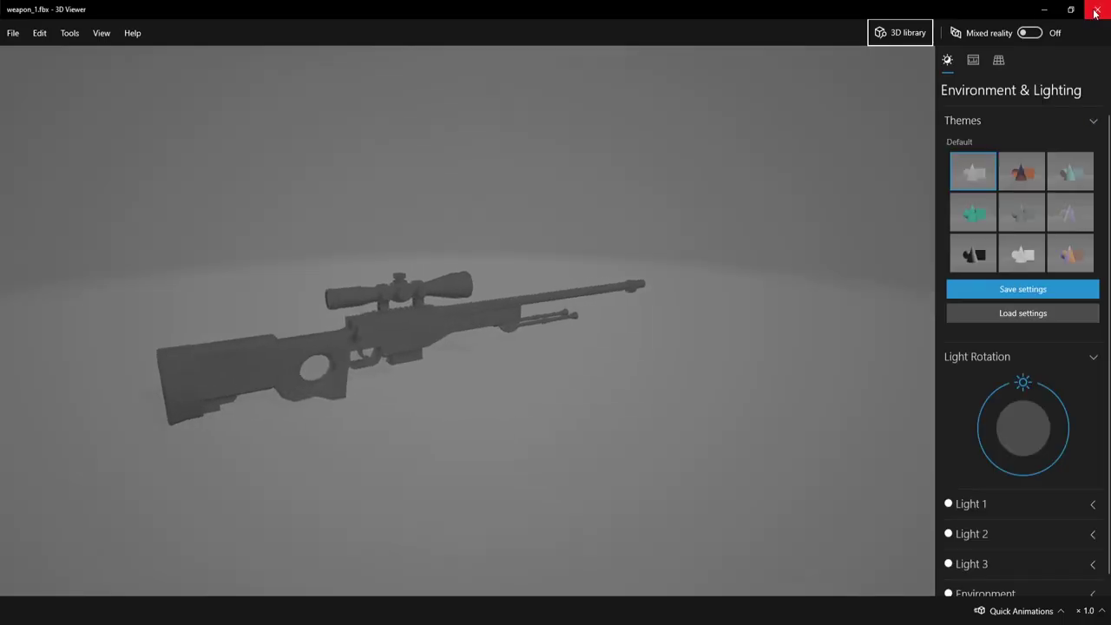
{"action": "left_click", "coordinate": [1096, 13]}
Preview the SMG model weapon_4.fbx in 3D Viewer, then close it.
{"action": "key", "text": "Right"}
{"action": "key", "text": "Right"}
{"action": "key", "text": "Return"}
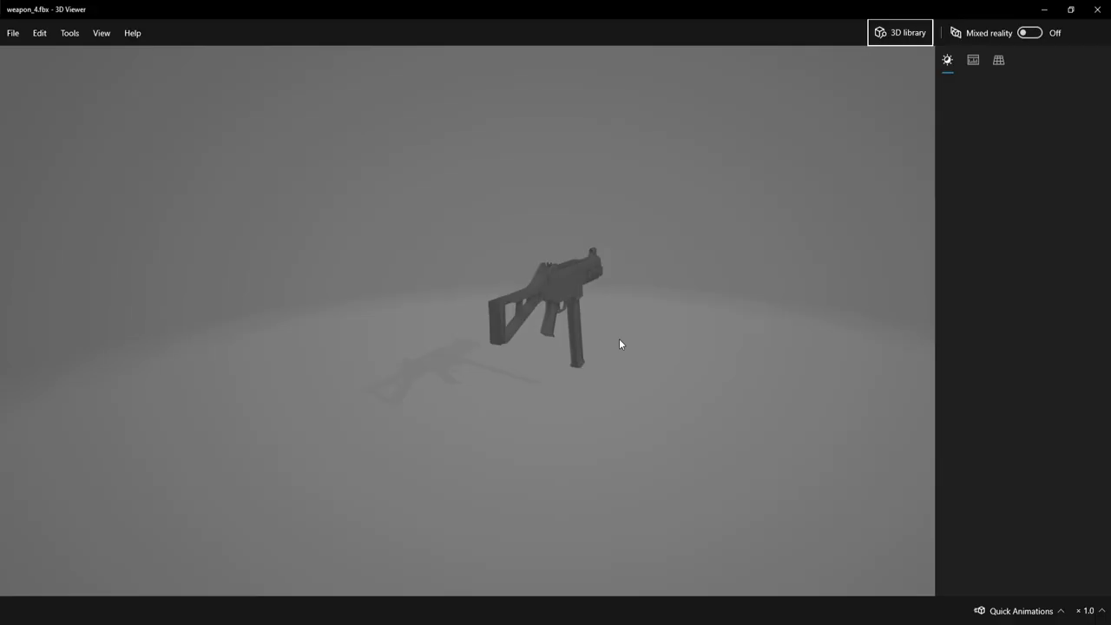
{"action": "left_click", "coordinate": [1097, 9]}
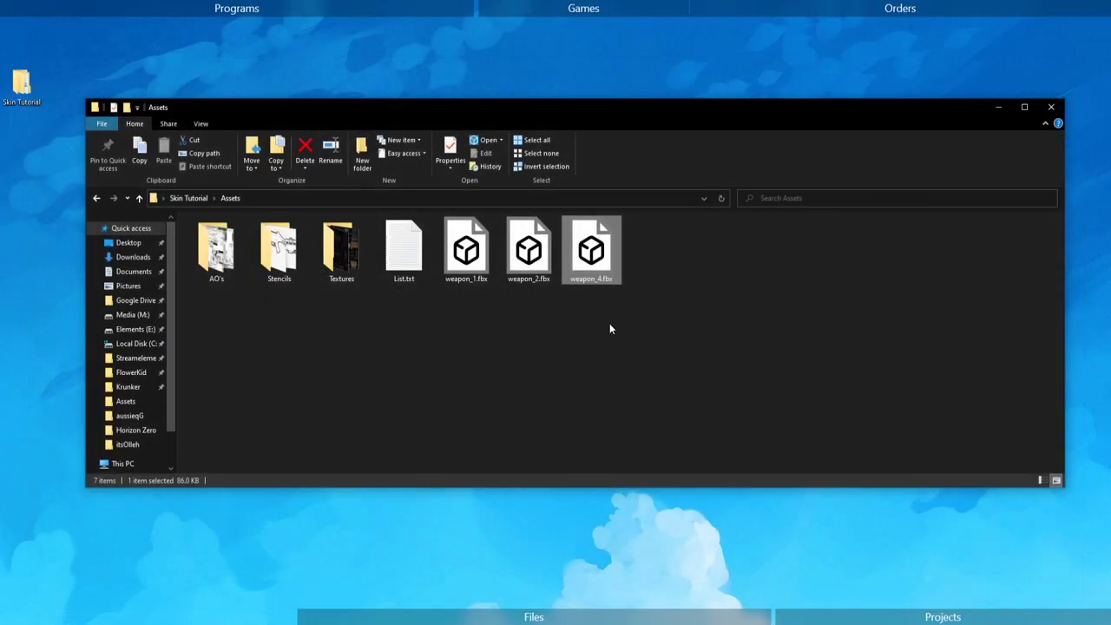
{"action": "left_click_drag", "start_coordinate": [609, 328], "coordinate": [442, 252]}
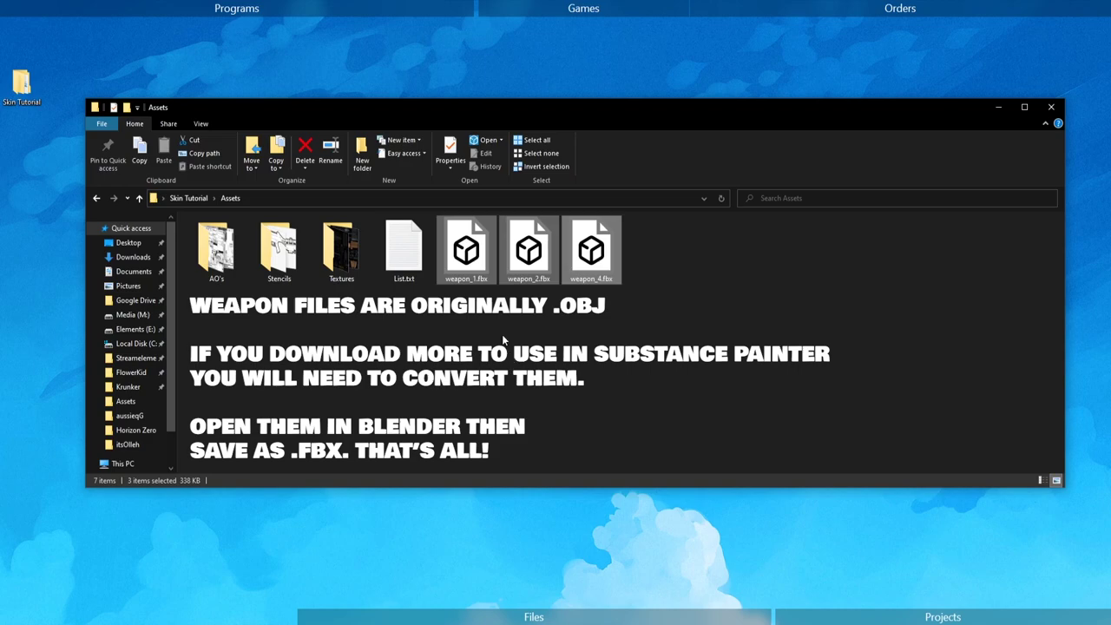
{"action": "left_click", "coordinate": [335, 309]}
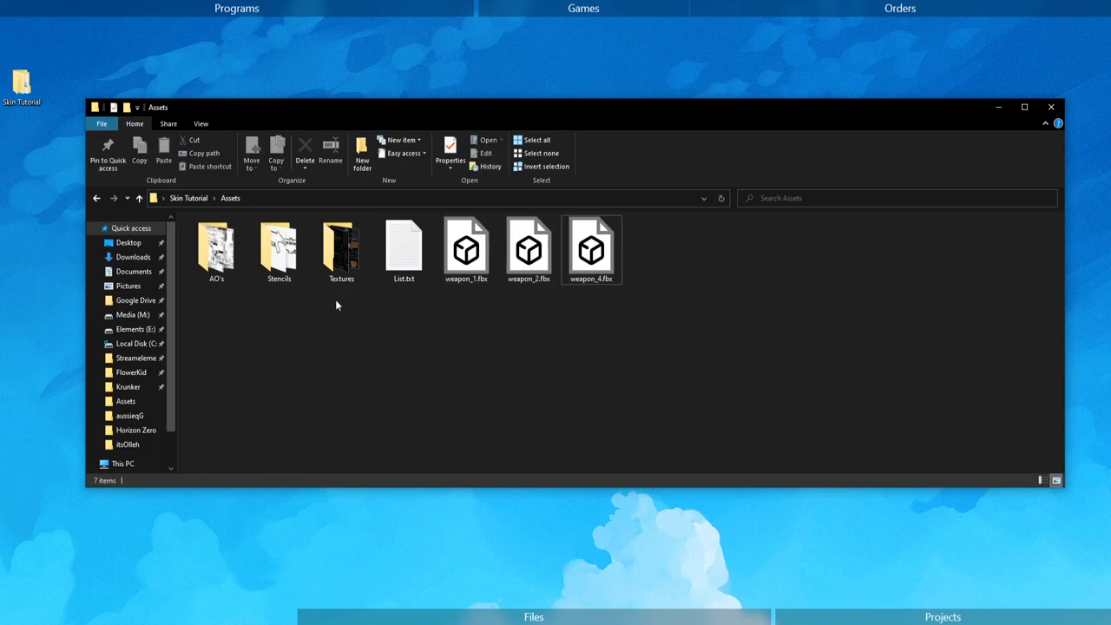
{"action": "left_click", "coordinate": [337, 247]}
{"action": "left_click", "coordinate": [274, 265]}
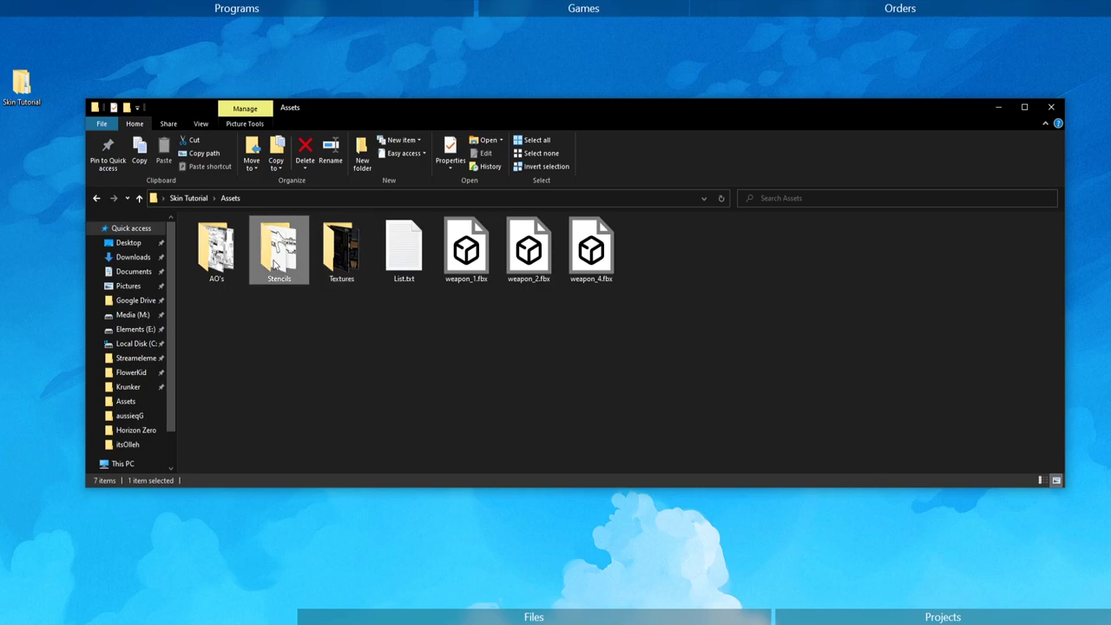
{"action": "left_click_drag", "start_coordinate": [189, 218], "coordinate": [222, 327]}
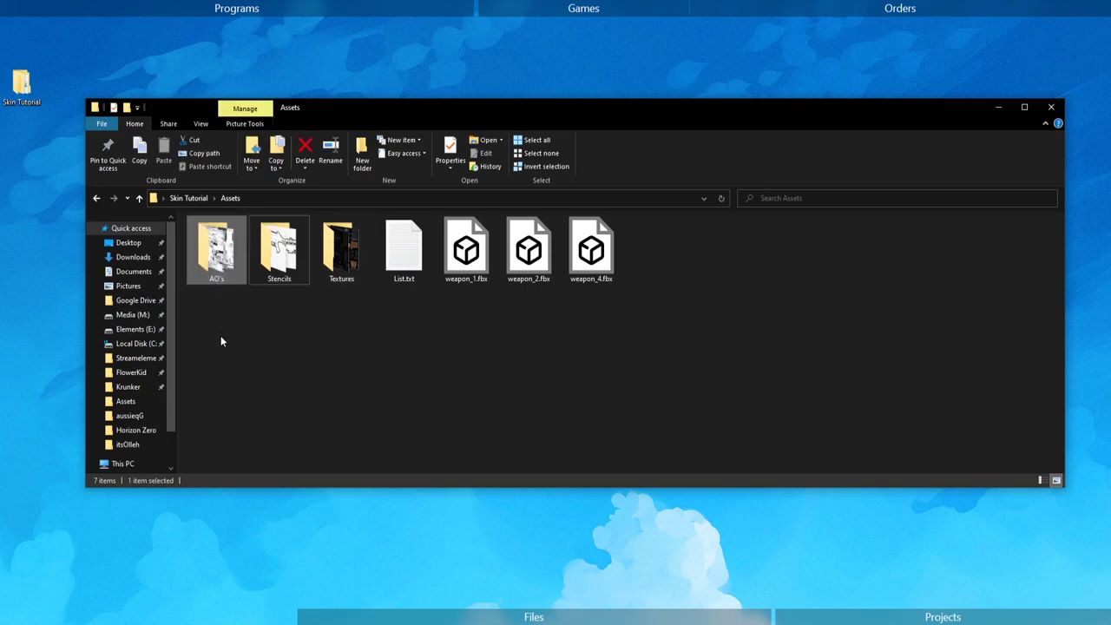
{"action": "left_click_drag", "start_coordinate": [285, 330], "coordinate": [364, 230]}
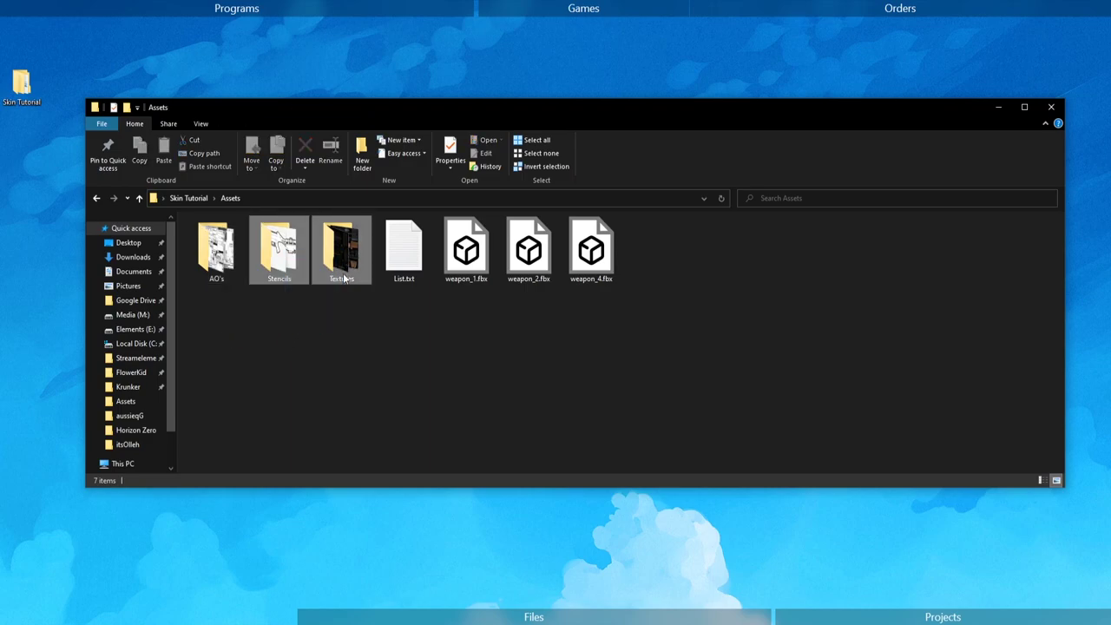
{"action": "double_click", "coordinate": [340, 256]}
{"action": "left_click_drag", "start_coordinate": [408, 362], "coordinate": [217, 260]}
{"action": "left_click", "coordinate": [216, 335]}
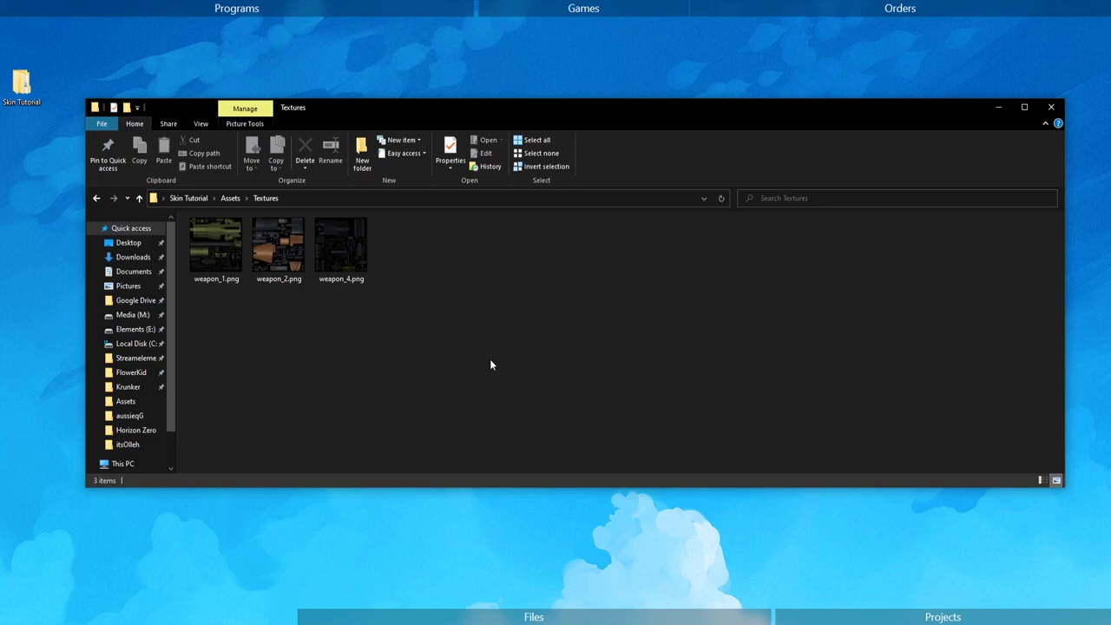
{"action": "double_click", "coordinate": [216, 249]}
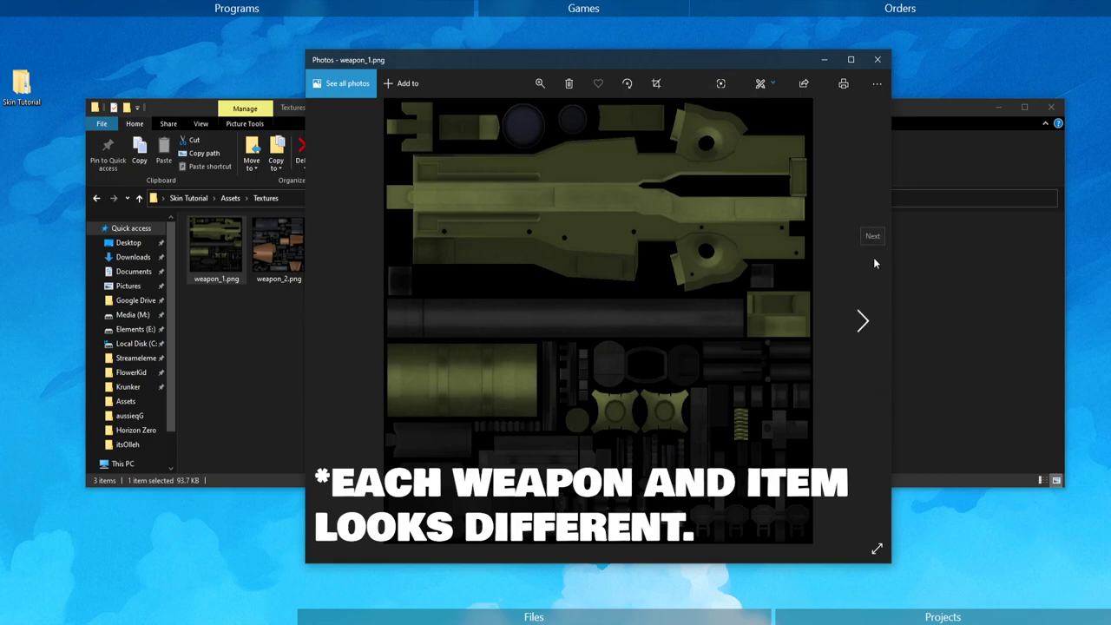
{"action": "left_click", "coordinate": [859, 322]}
{"action": "left_click", "coordinate": [860, 320]}
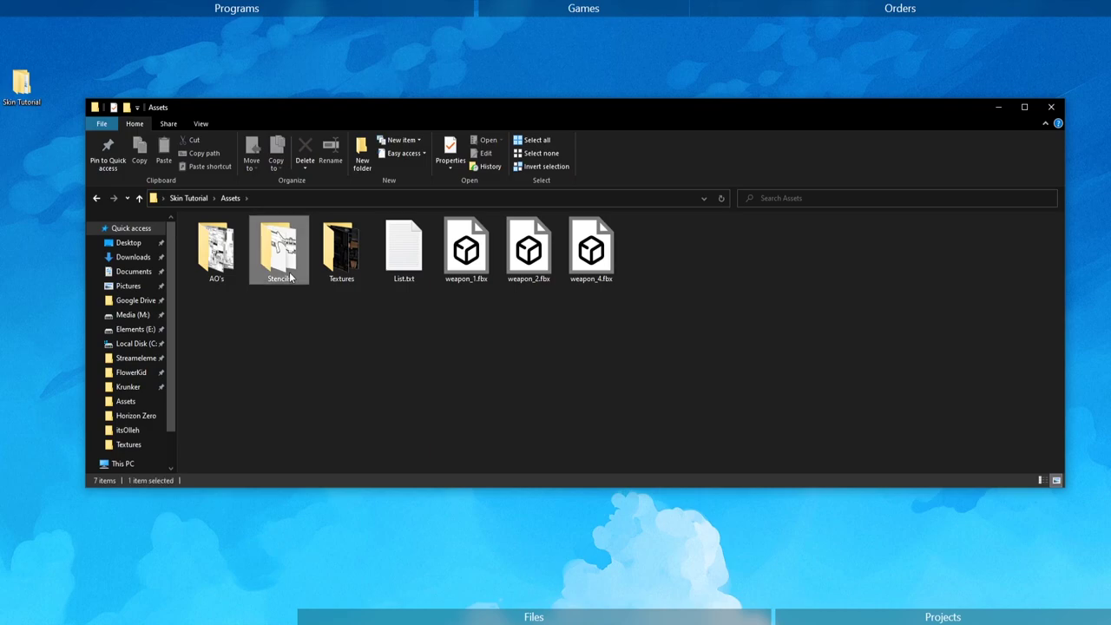
{"action": "double_click", "coordinate": [277, 252]}
{"action": "double_click", "coordinate": [216, 261]}
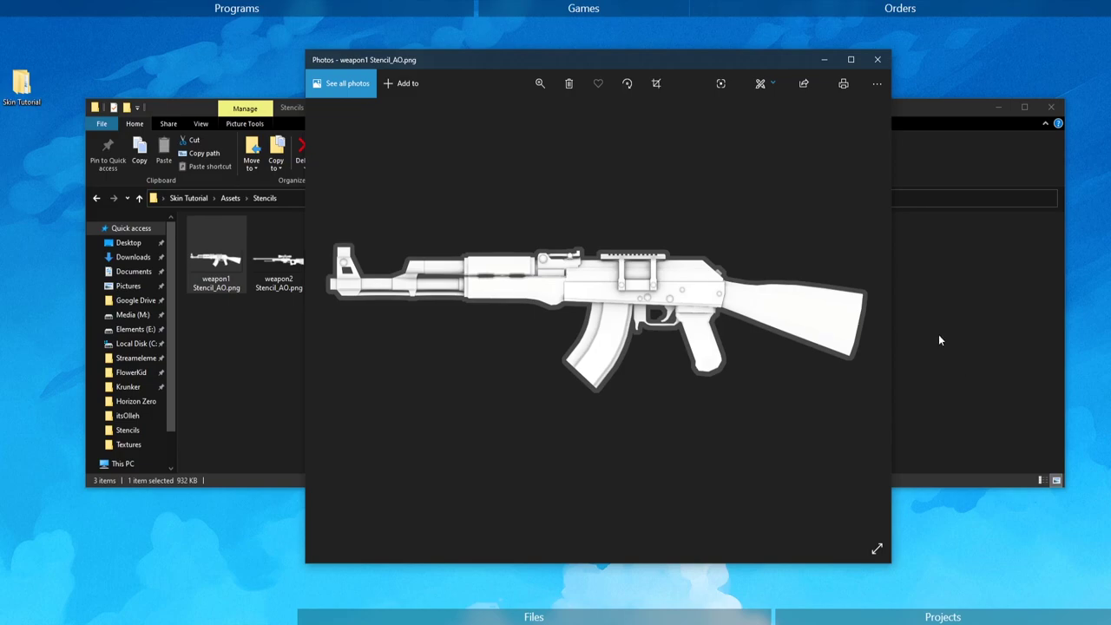
{"action": "left_click", "coordinate": [862, 342]}
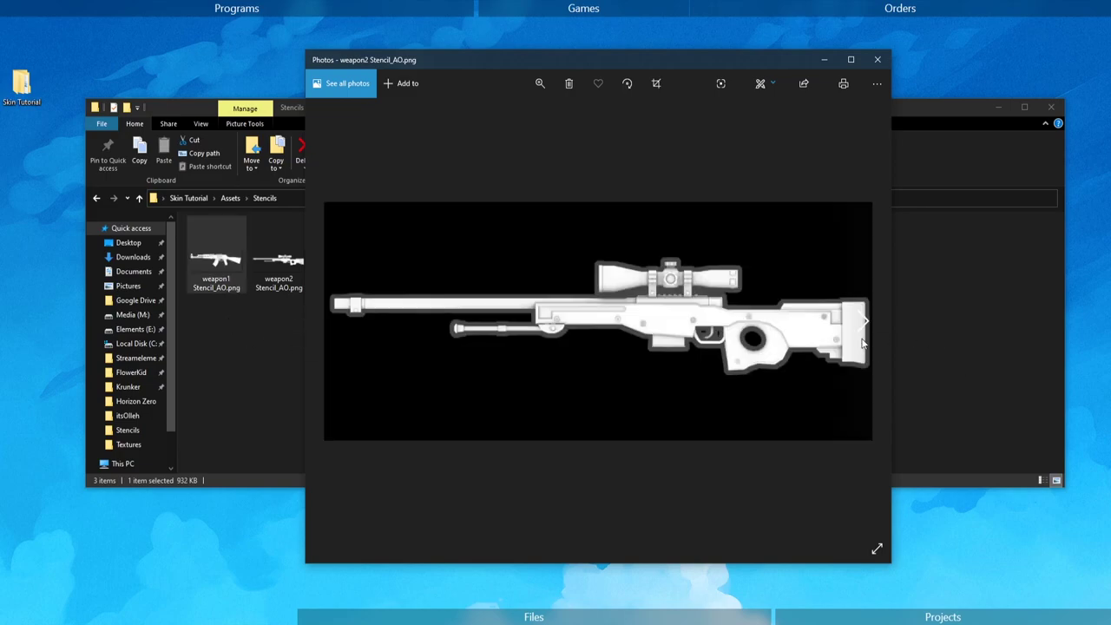
{"action": "left_click", "coordinate": [864, 344]}
{"action": "left_click", "coordinate": [870, 356]}
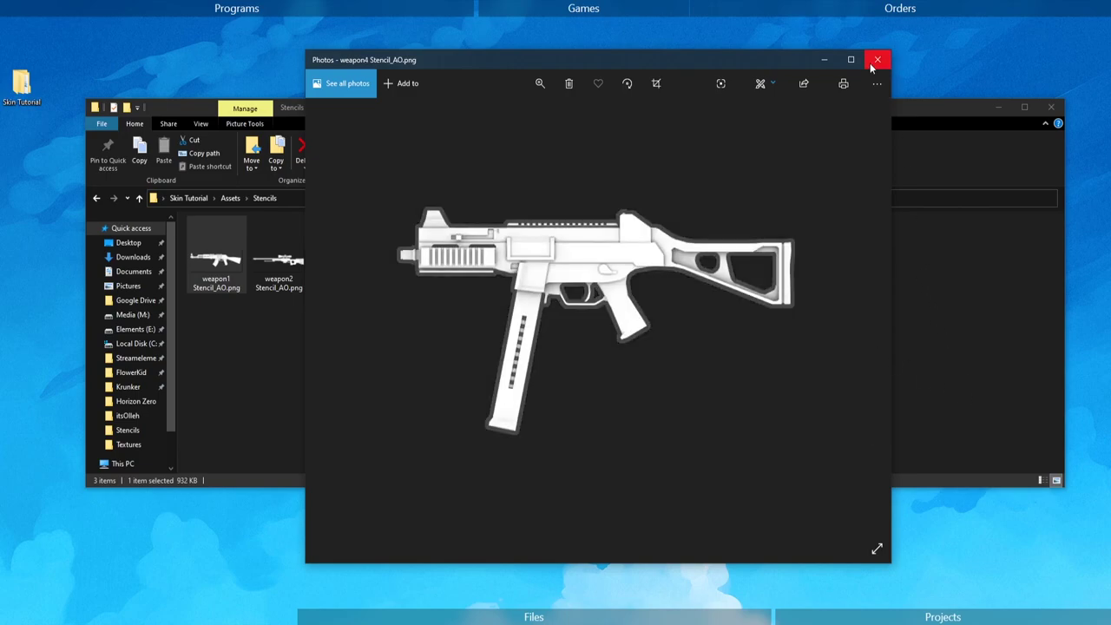
{"action": "left_click", "coordinate": [877, 60]}
{"action": "key", "text": "alt+Up"}
{"action": "left_click", "coordinate": [217, 256]}
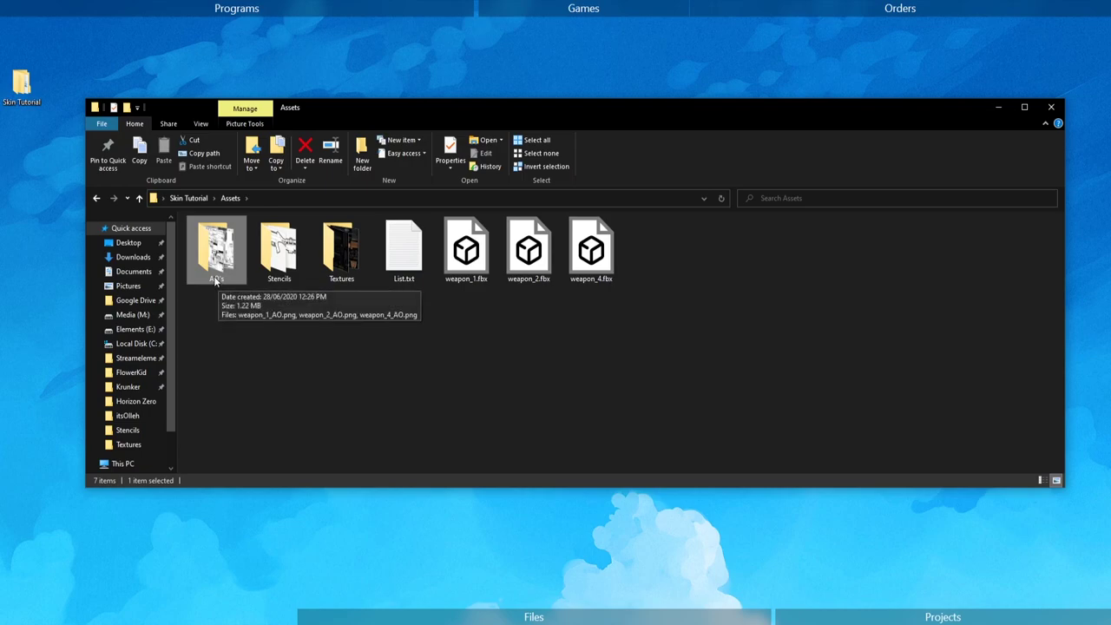
View weapon_1_AO.png, weapon_2_AO.png and weapon_4_AO.png in Photos, then return to Skin Tutorial.
{"action": "double_click", "coordinate": [216, 276]}
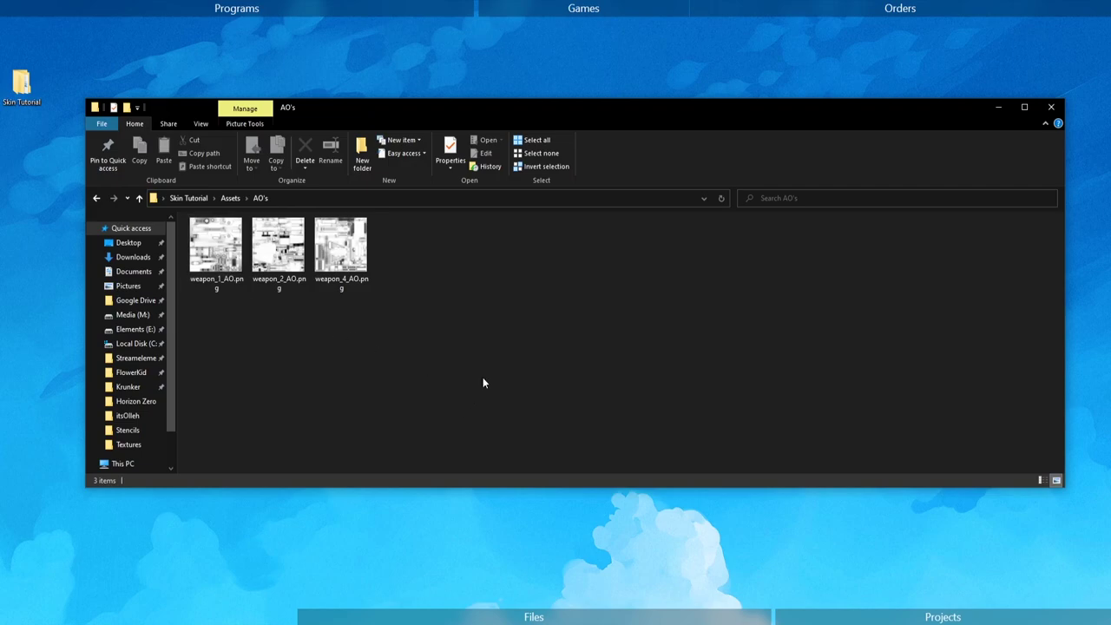
{"action": "left_click", "coordinate": [216, 287]}
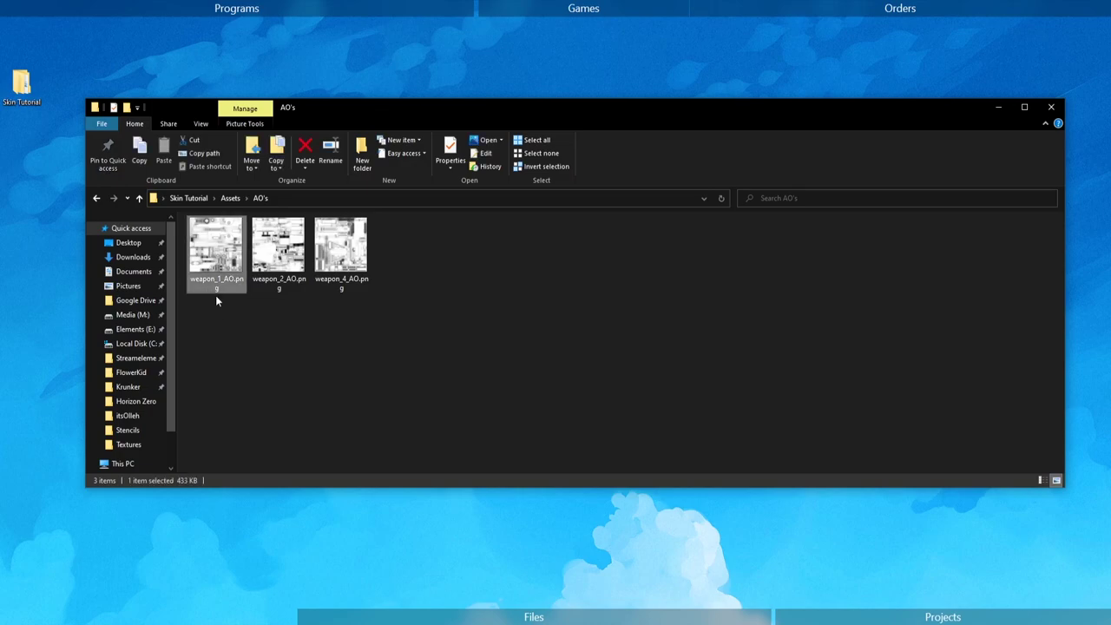
{"action": "left_click", "coordinate": [278, 261]}
{"action": "left_click", "coordinate": [335, 270]}
{"action": "double_click", "coordinate": [218, 261]}
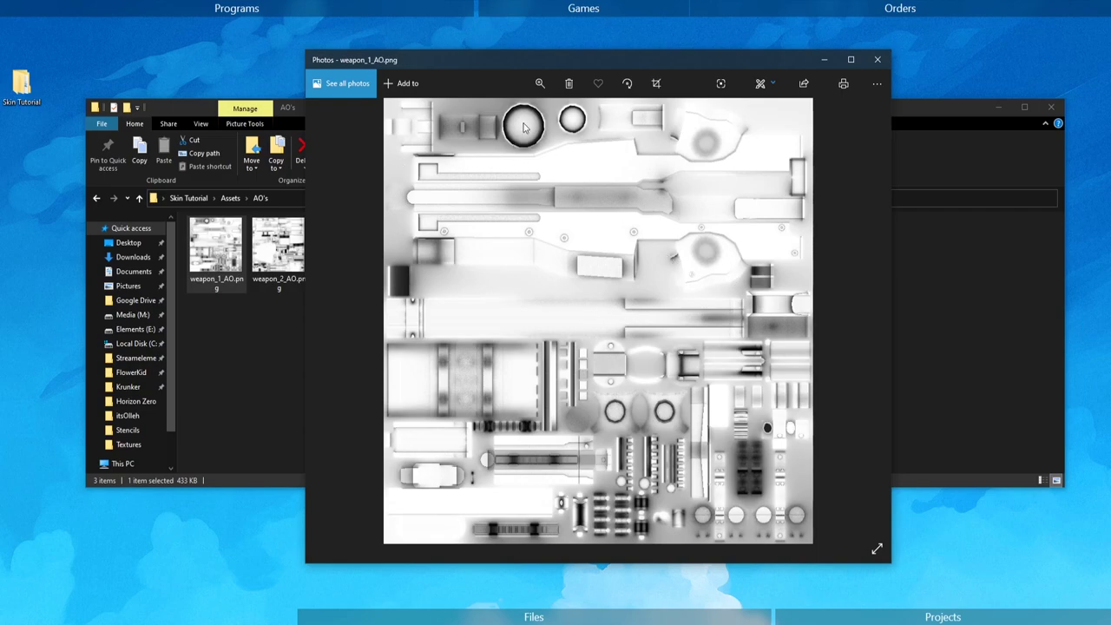
{"action": "left_click", "coordinate": [863, 323]}
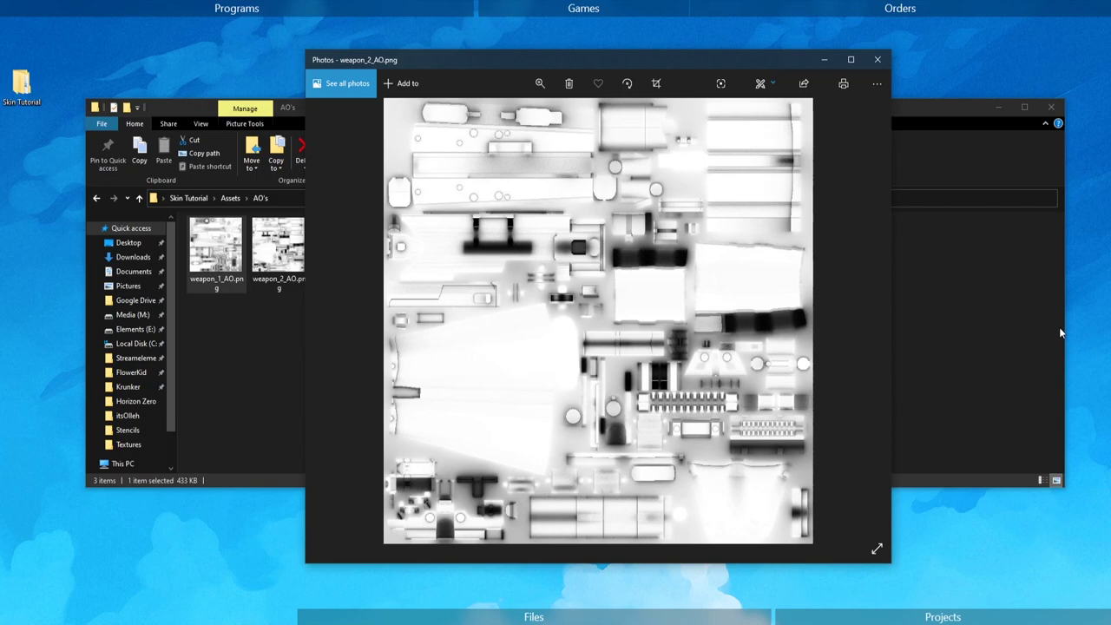
{"action": "left_click", "coordinate": [862, 323]}
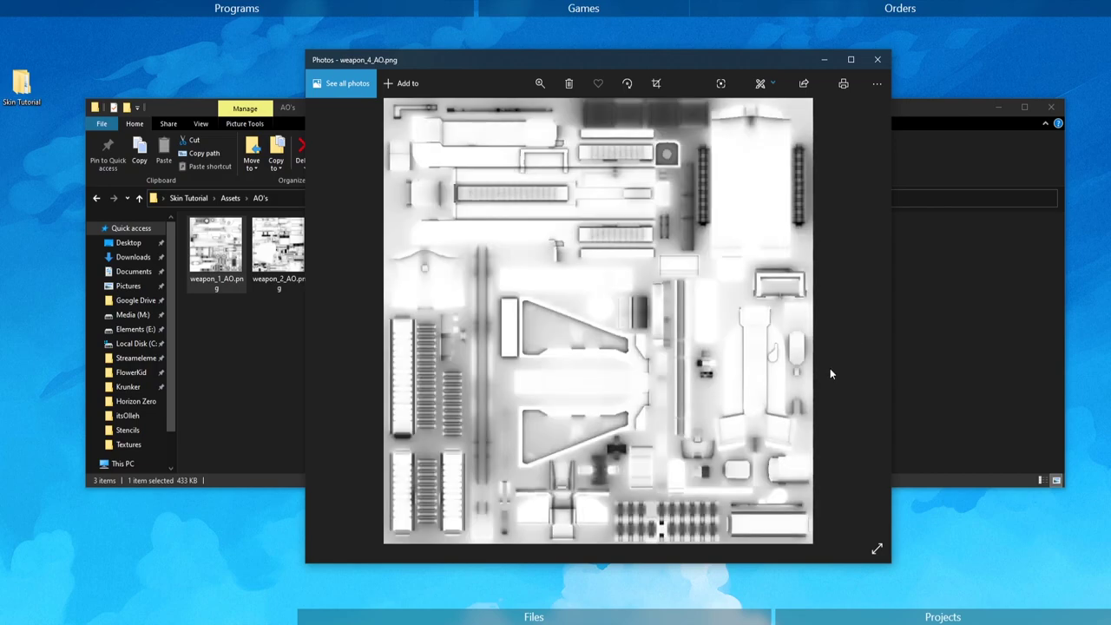
{"action": "left_click", "coordinate": [875, 60]}
{"action": "left_click", "coordinate": [188, 198]}
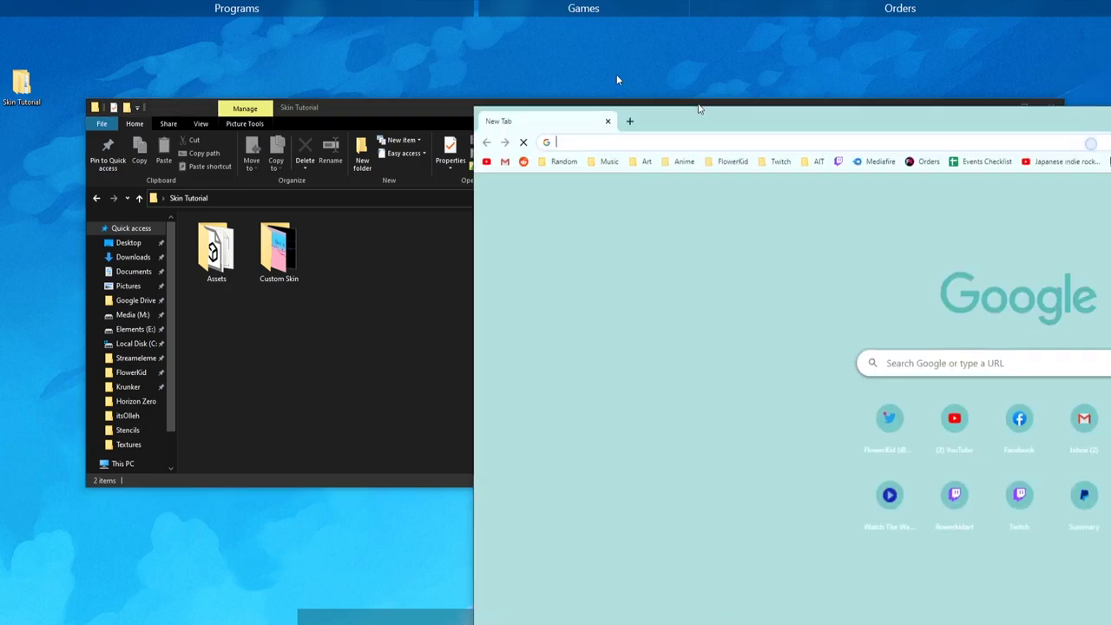
Launch Chrome from its desktop shortcut to reach the Pixlr E start page.
{"action": "double_click", "coordinate": [697, 106]}
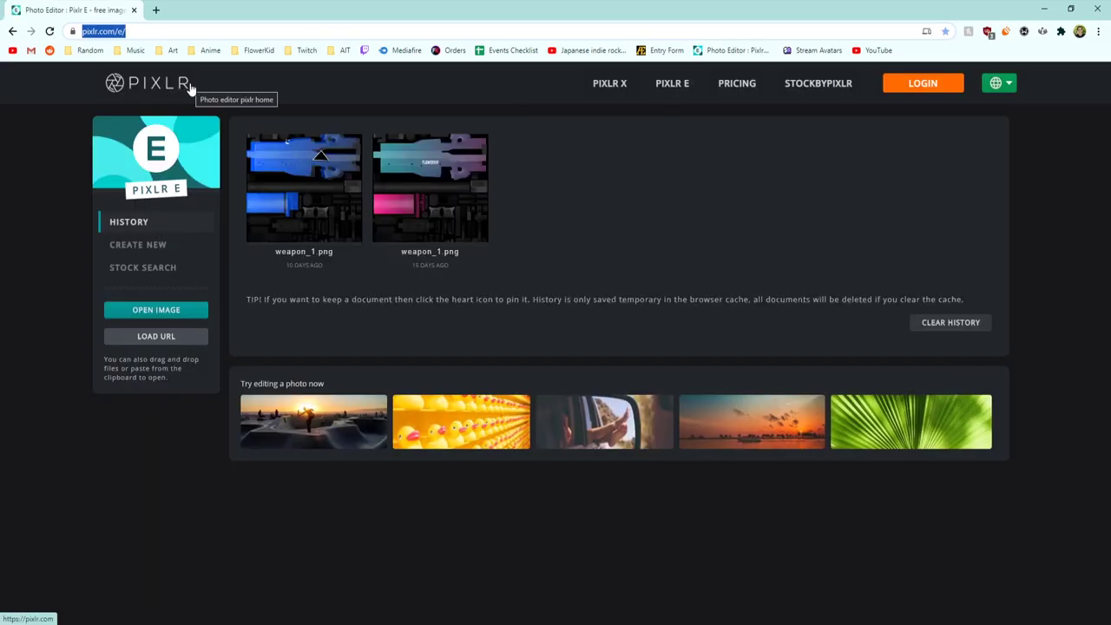
In a new tab, search for photopea and open the Photopea site.
{"action": "left_click", "coordinate": [159, 10]}
{"action": "type", "text": "photopea"}
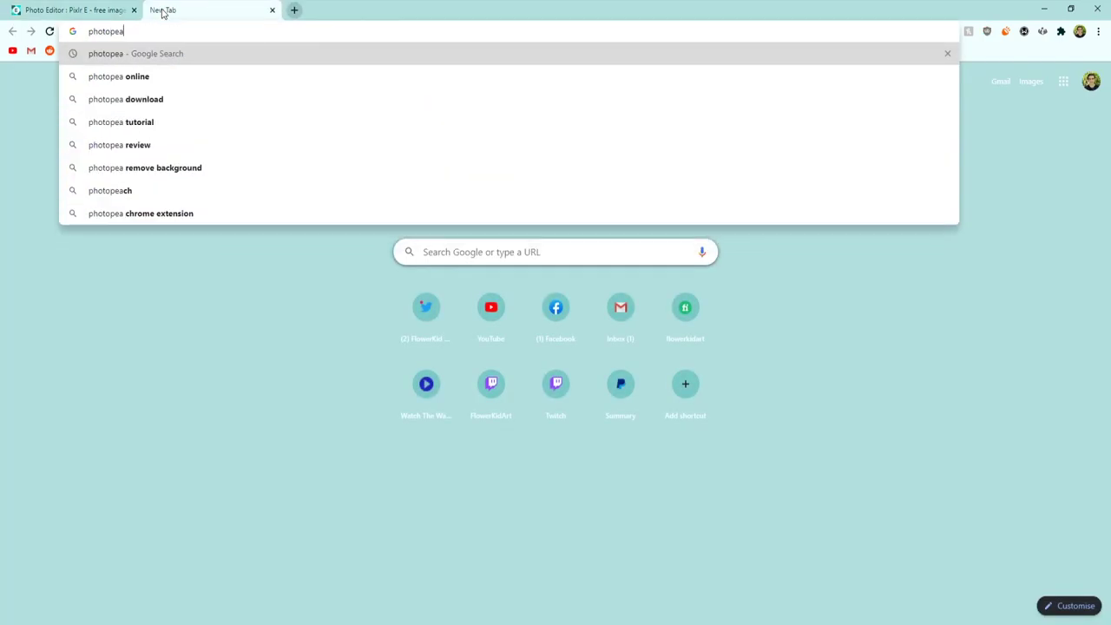
{"action": "key", "text": "Return"}
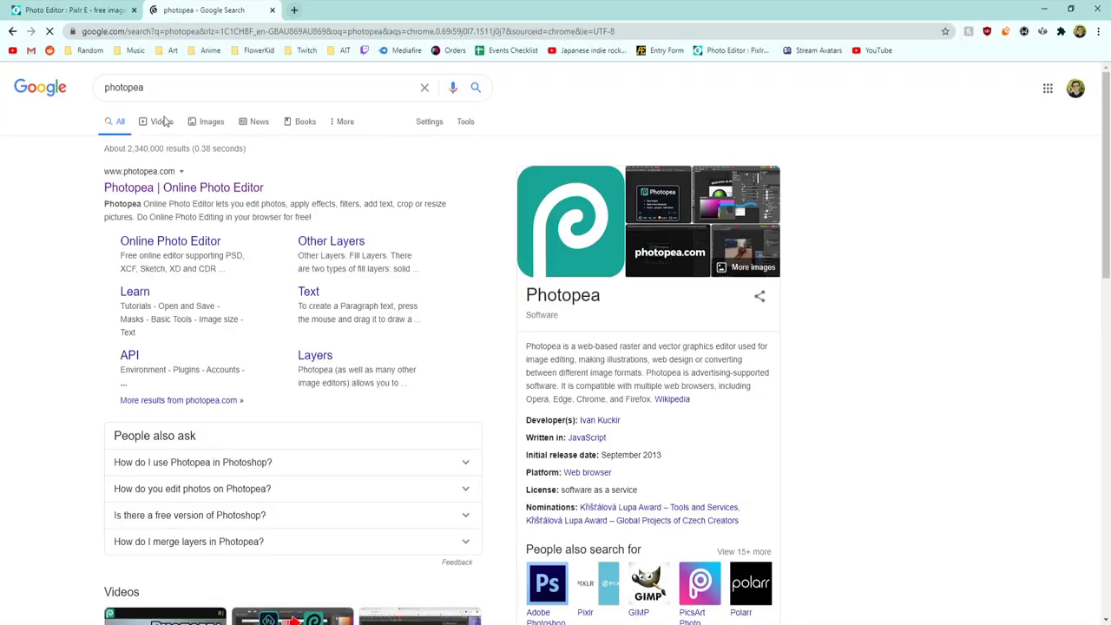
{"action": "left_click", "coordinate": [176, 190]}
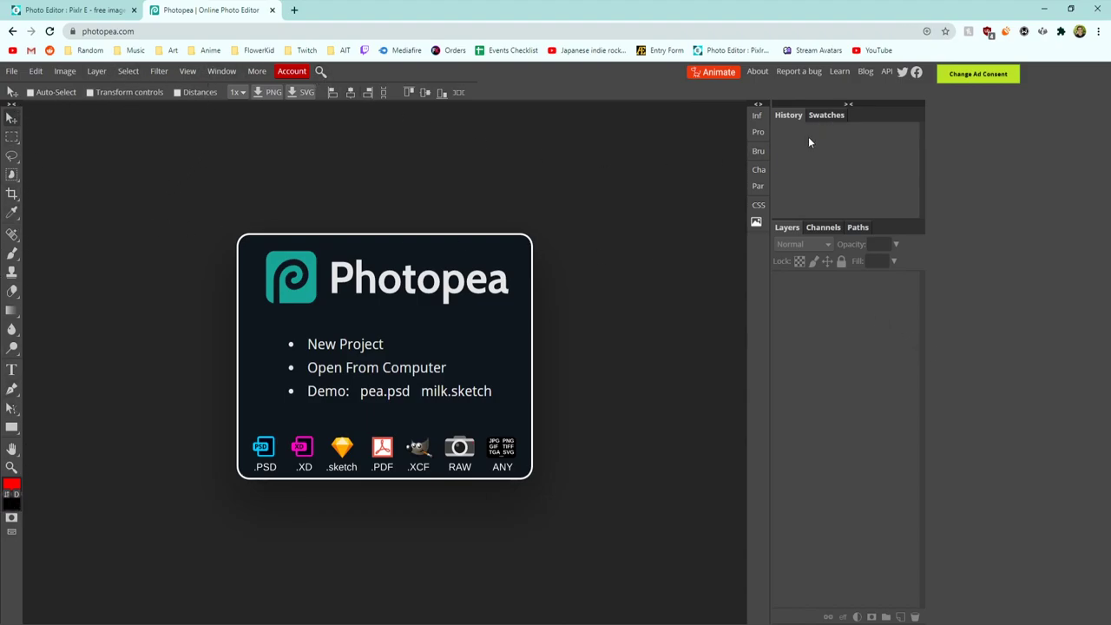
Remove both weapon_1.png entries from Pixlr E's history.
{"action": "left_click", "coordinate": [74, 9]}
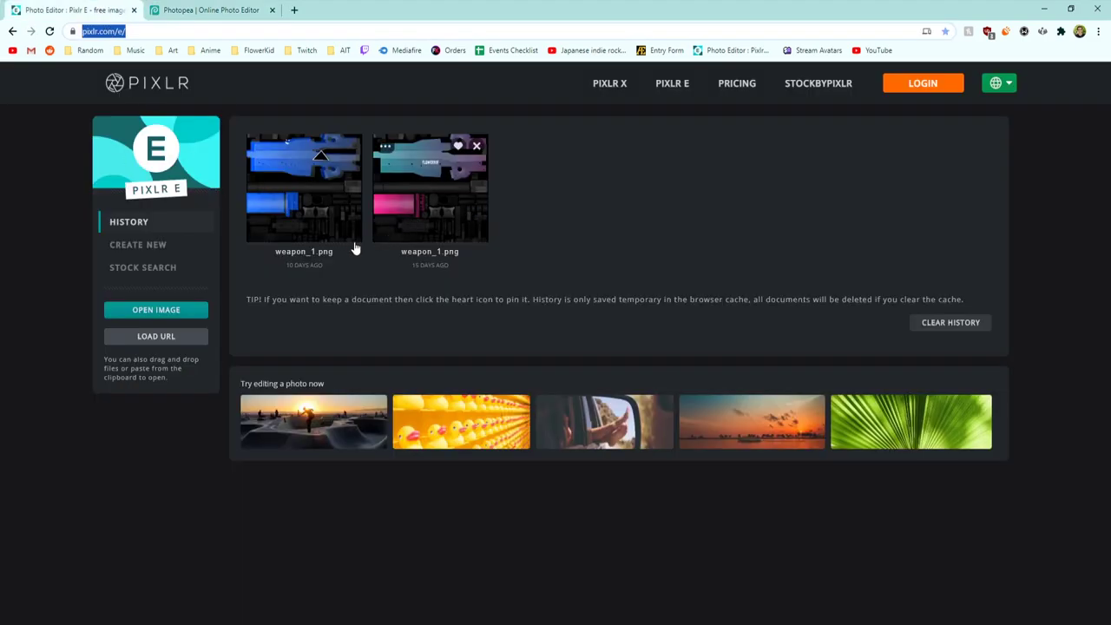
{"action": "left_click", "coordinate": [350, 147]}
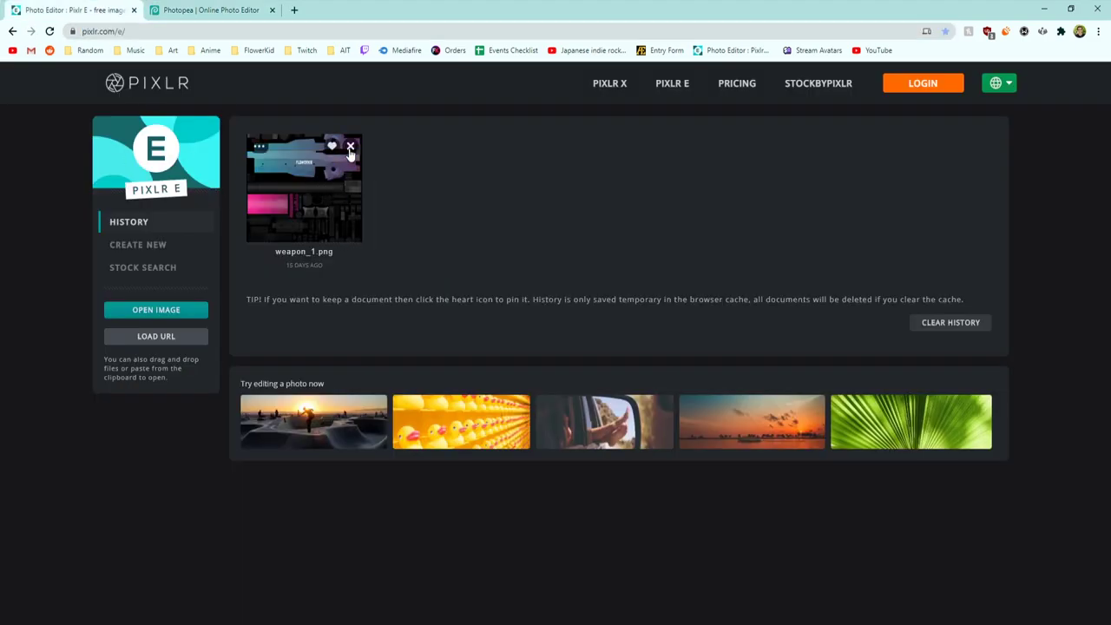
{"action": "left_click", "coordinate": [350, 147]}
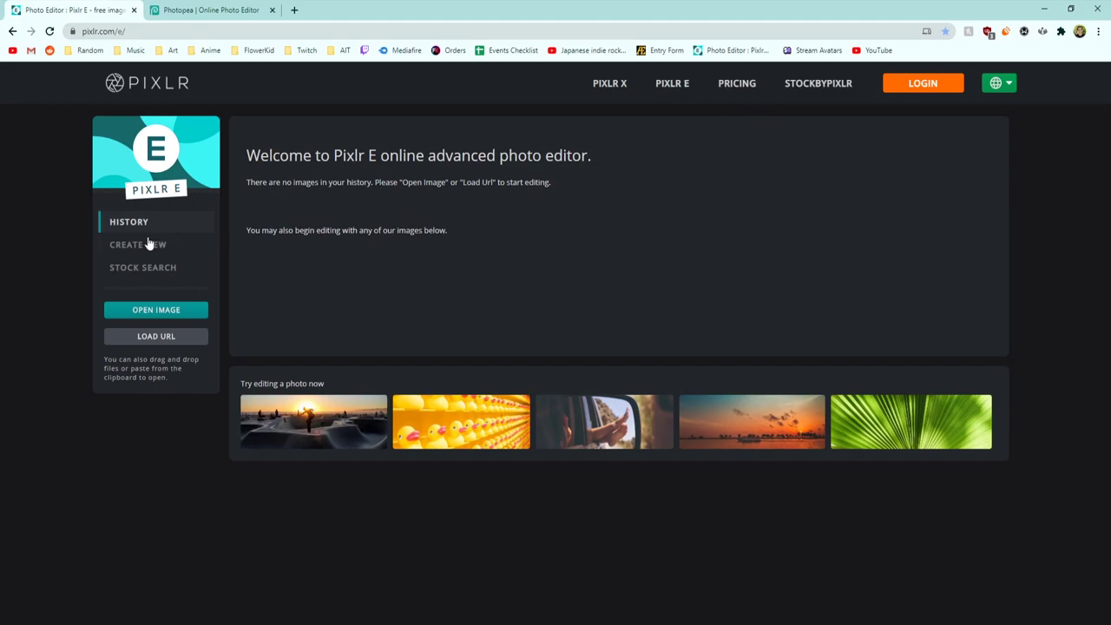
{"action": "key", "text": "ctrl+Tab"}
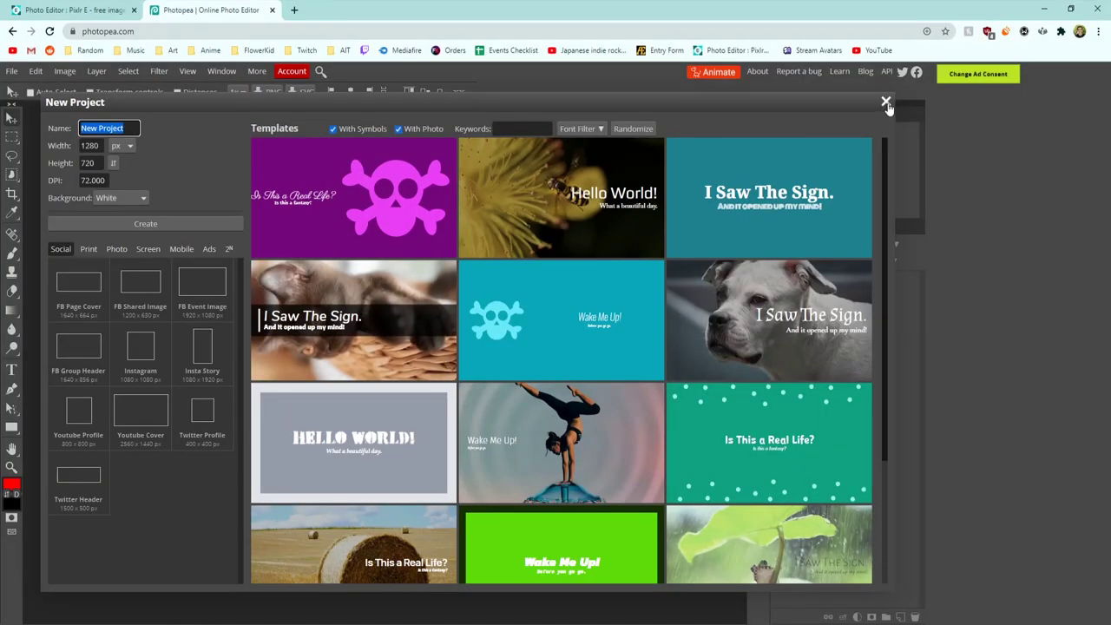
Dismiss Photopea's New Project dialog and open Skin Tutorial > Assets > Textures > weapon_1.png in Pixlr E.
{"action": "left_click", "coordinate": [886, 105]}
{"action": "left_click", "coordinate": [91, 11]}
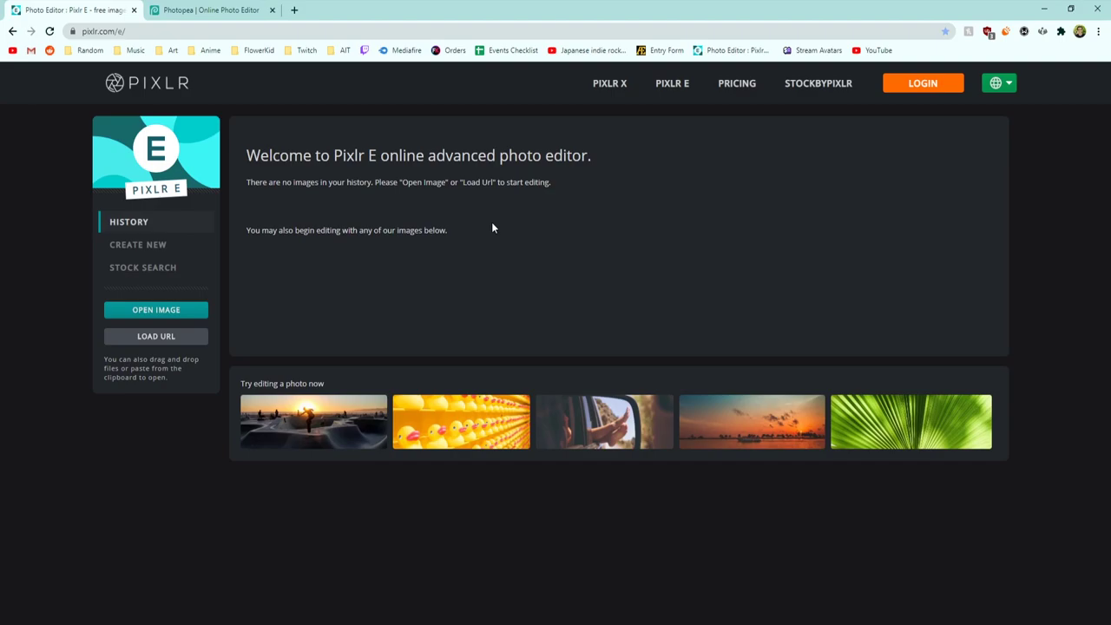
{"action": "left_click", "coordinate": [151, 318]}
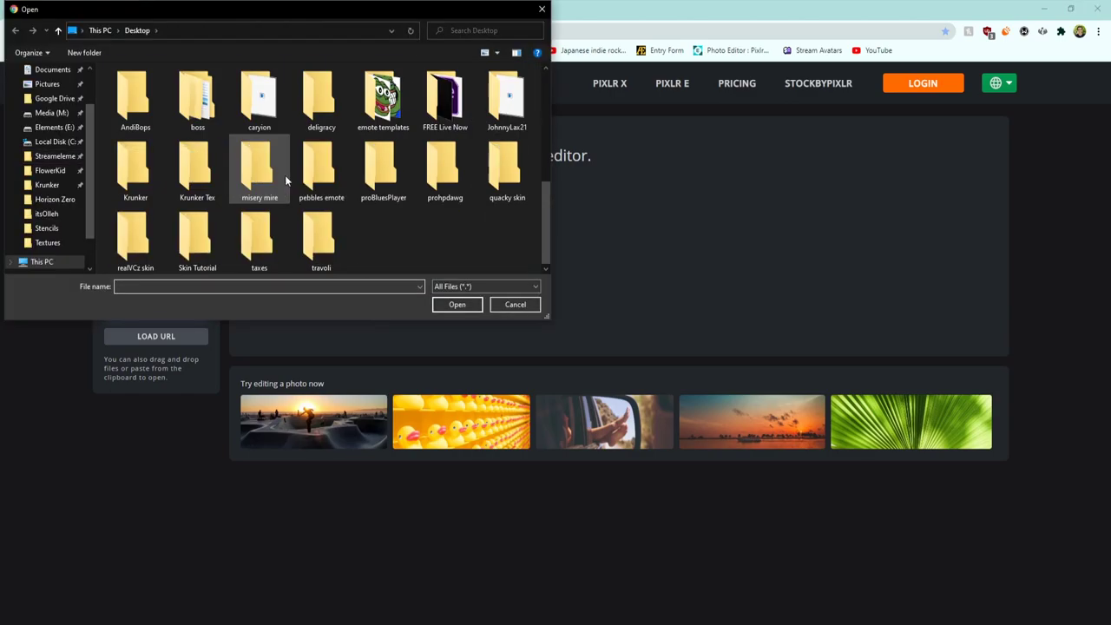
{"action": "double_click", "coordinate": [188, 243]}
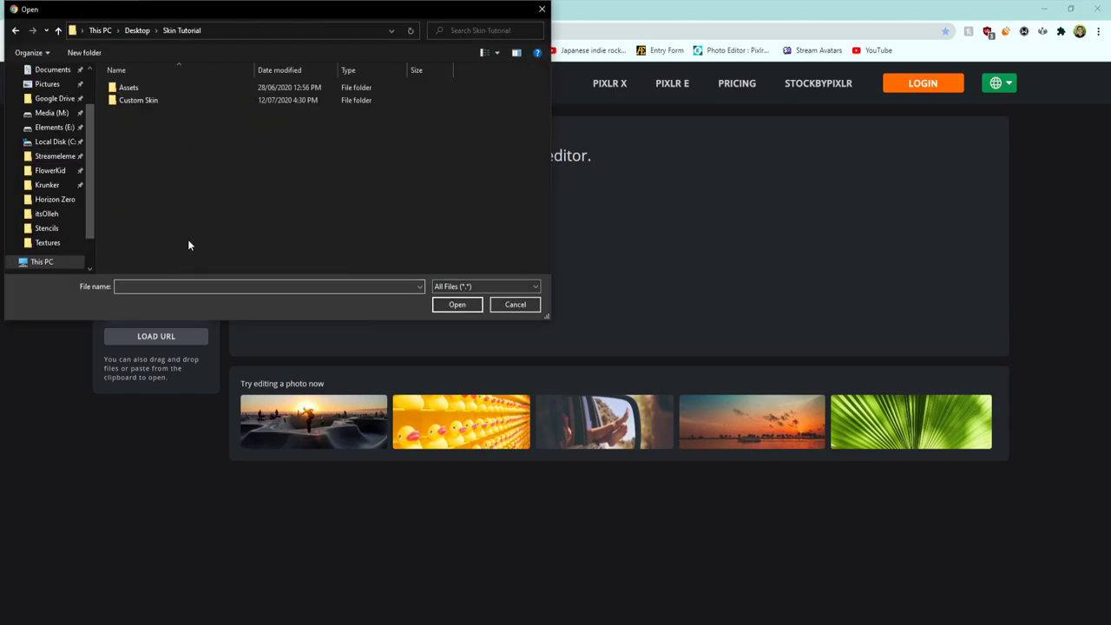
{"action": "double_click", "coordinate": [137, 101]}
{"action": "left_click", "coordinate": [190, 28]}
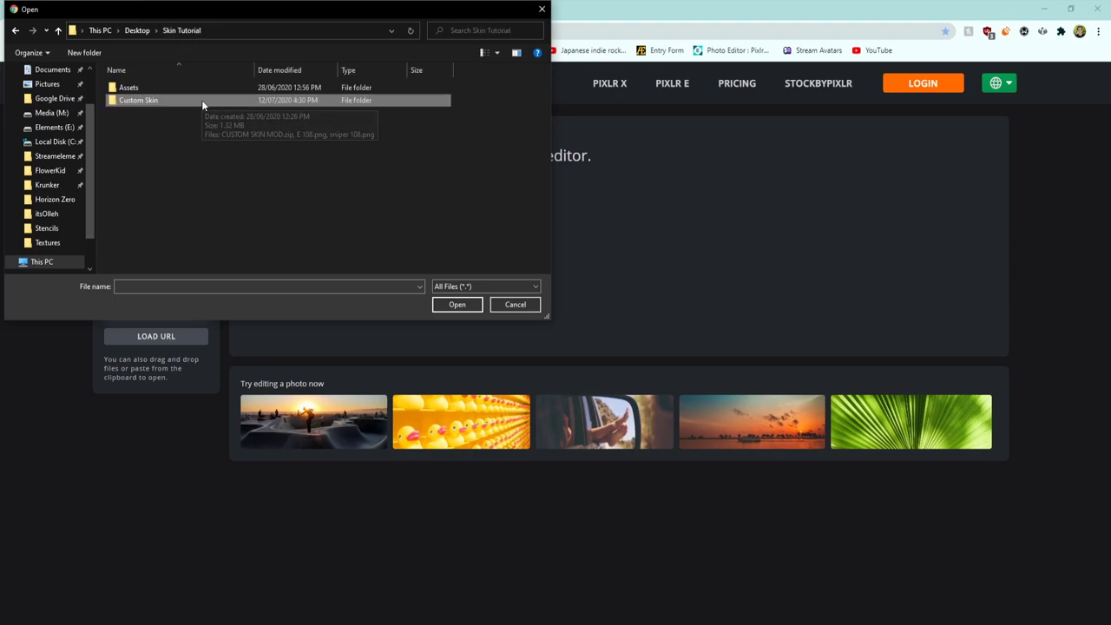
{"action": "double_click", "coordinate": [202, 85]}
{"action": "double_click", "coordinate": [162, 108]}
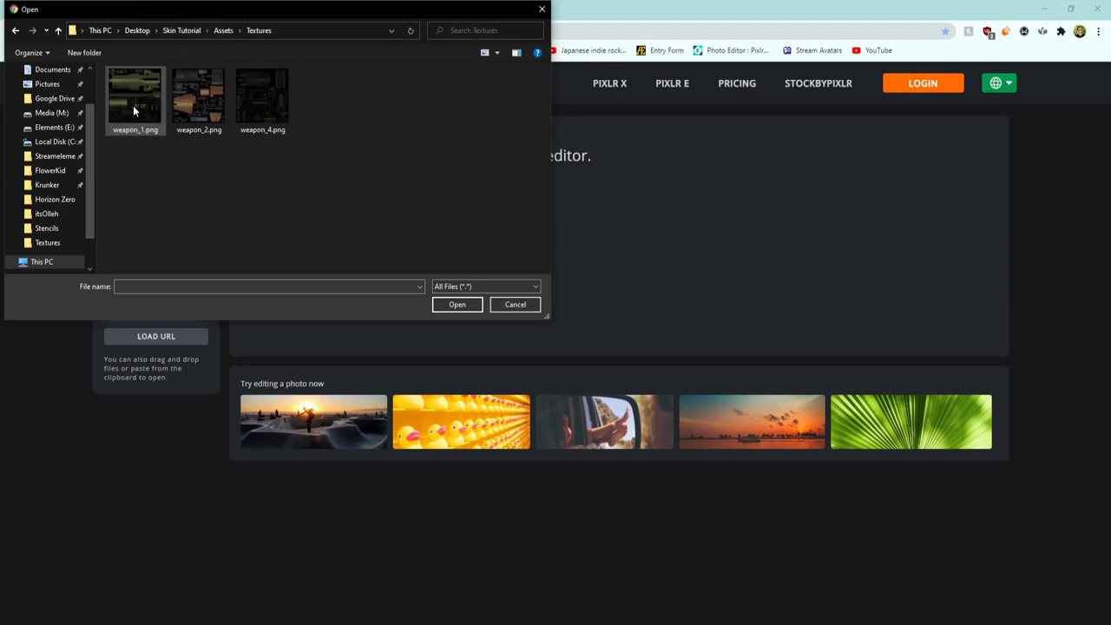
{"action": "double_click", "coordinate": [133, 105]}
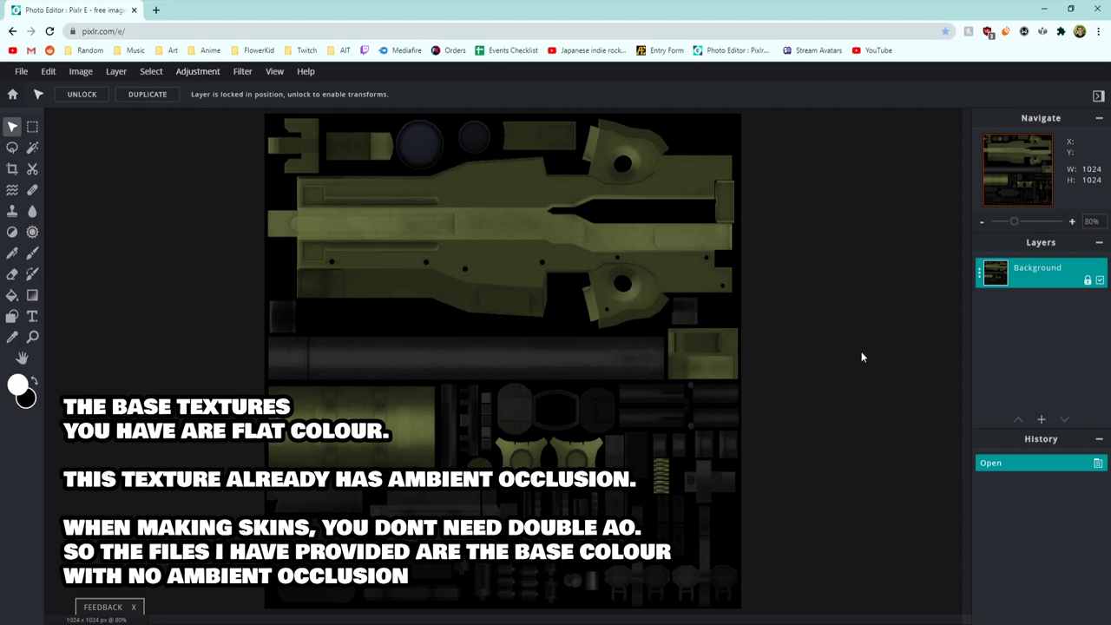
Desaturate the texture with Hue & saturation at Saturation -100.
{"action": "left_click", "coordinate": [196, 71]}
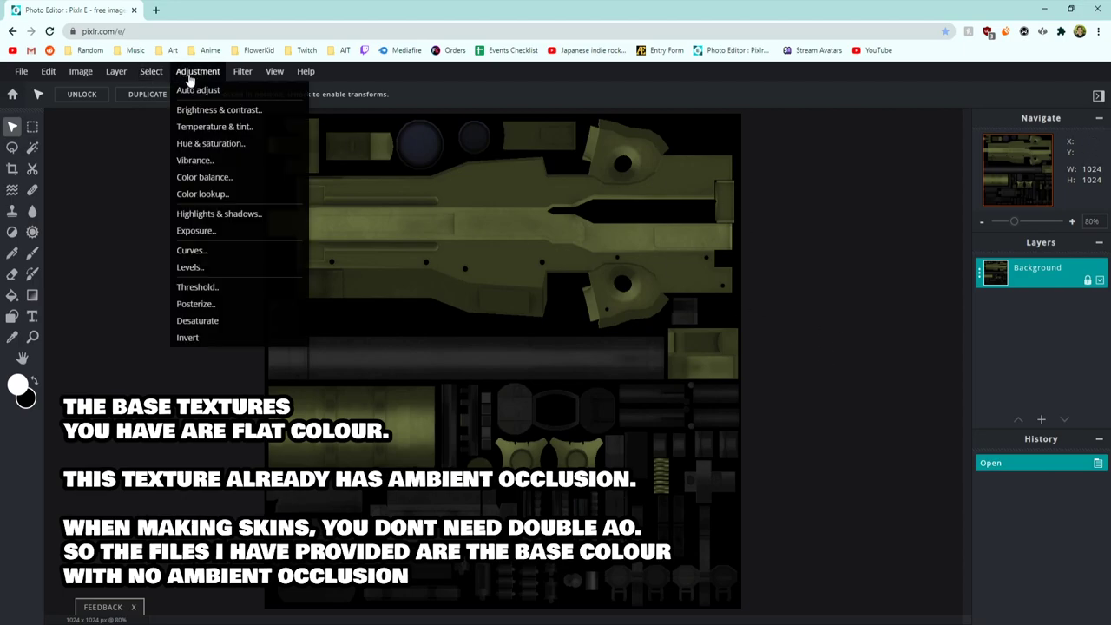
{"action": "left_click", "coordinate": [242, 146]}
{"action": "left_click_drag", "start_coordinate": [438, 386], "coordinate": [441, 386]}
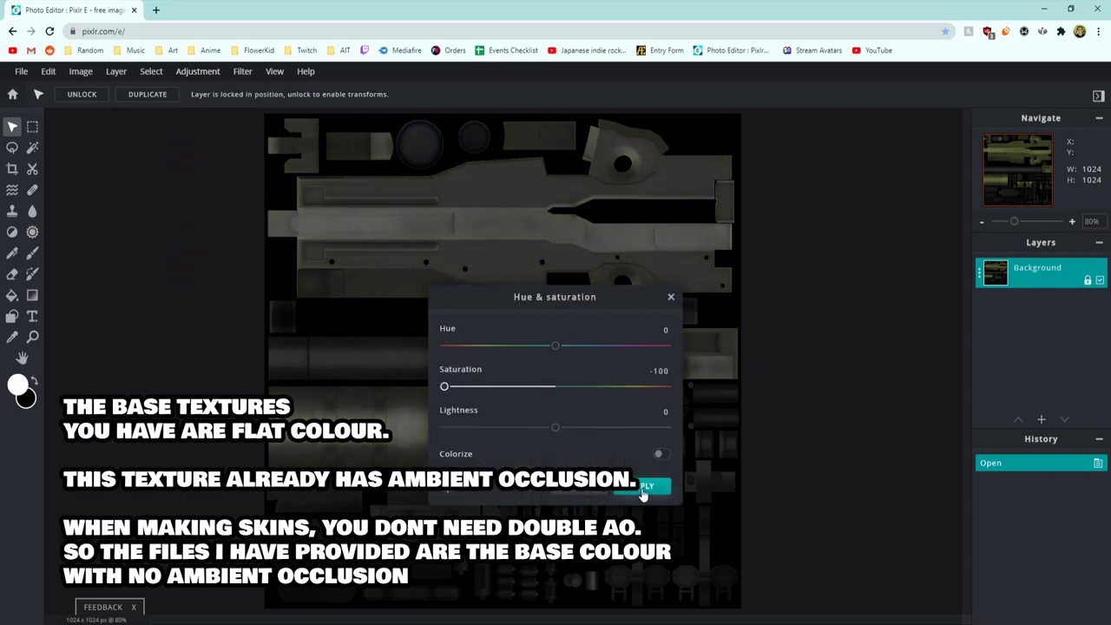
{"action": "left_click", "coordinate": [642, 486]}
Drag the Levels white input slider left until the weapon parts are almost pure white.
{"action": "left_click", "coordinate": [197, 72]}
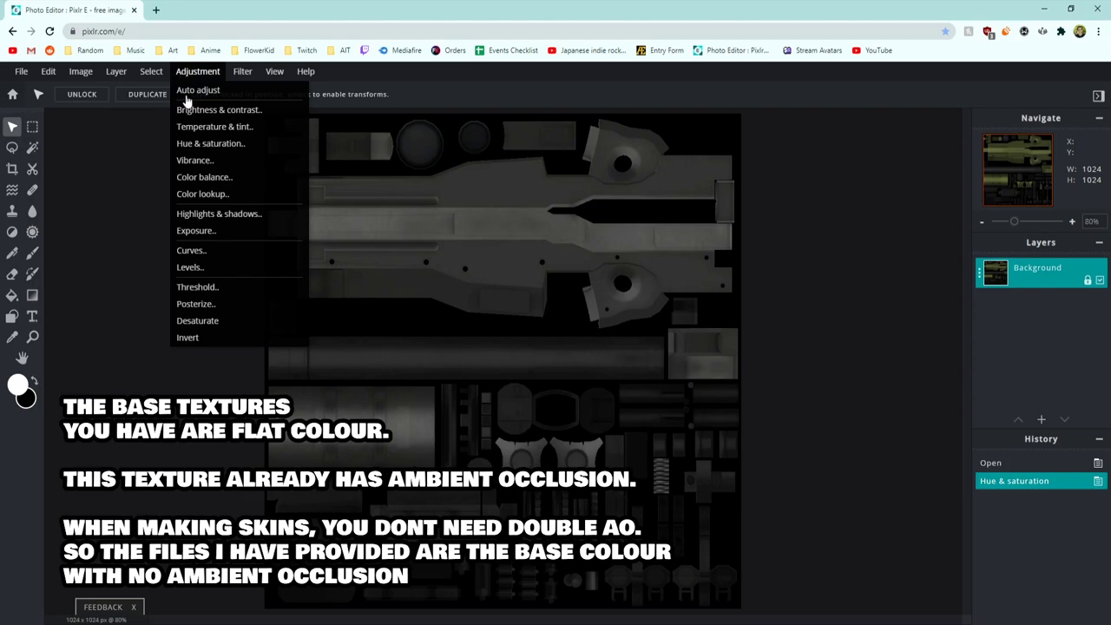
{"action": "left_click", "coordinate": [242, 267]}
{"action": "left_click_drag", "start_coordinate": [642, 352], "coordinate": [546, 353]}
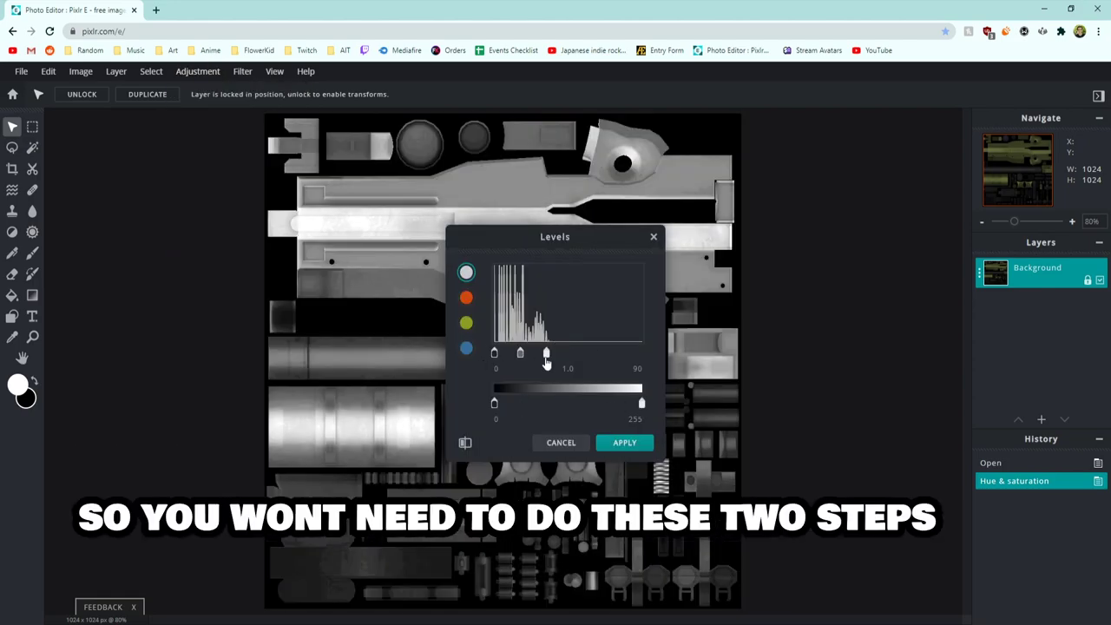
{"action": "left_click_drag", "start_coordinate": [546, 363], "coordinate": [507, 363]}
{"action": "left_click", "coordinate": [625, 442]}
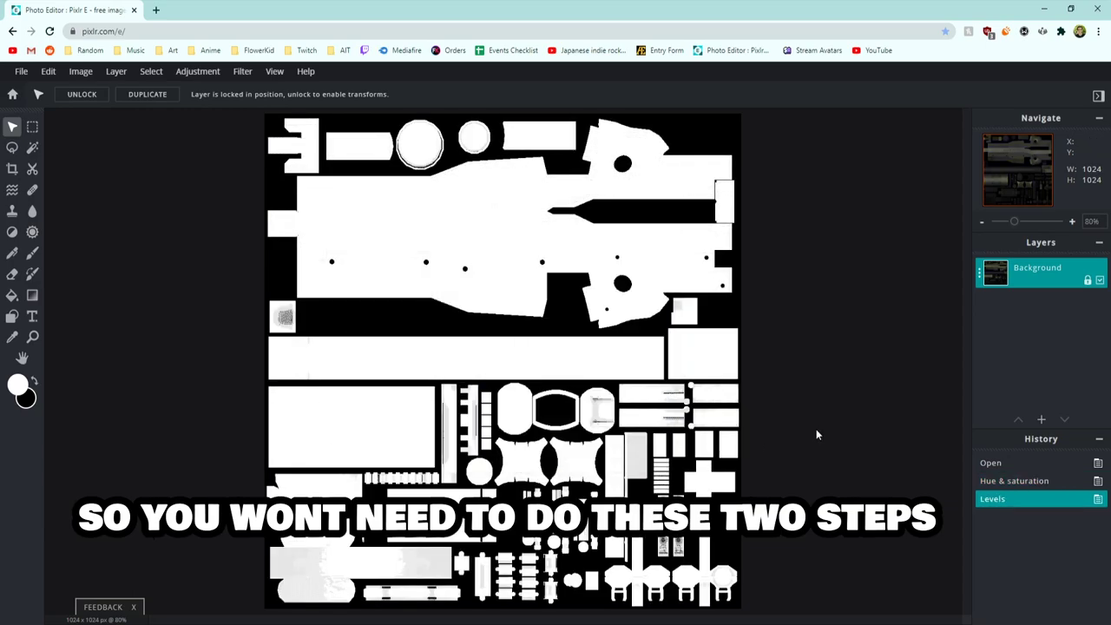
Add Layer 2 and brush a hot-pink #FF0088 S-shaped stroke across the texture.
{"action": "left_click", "coordinate": [1041, 419]}
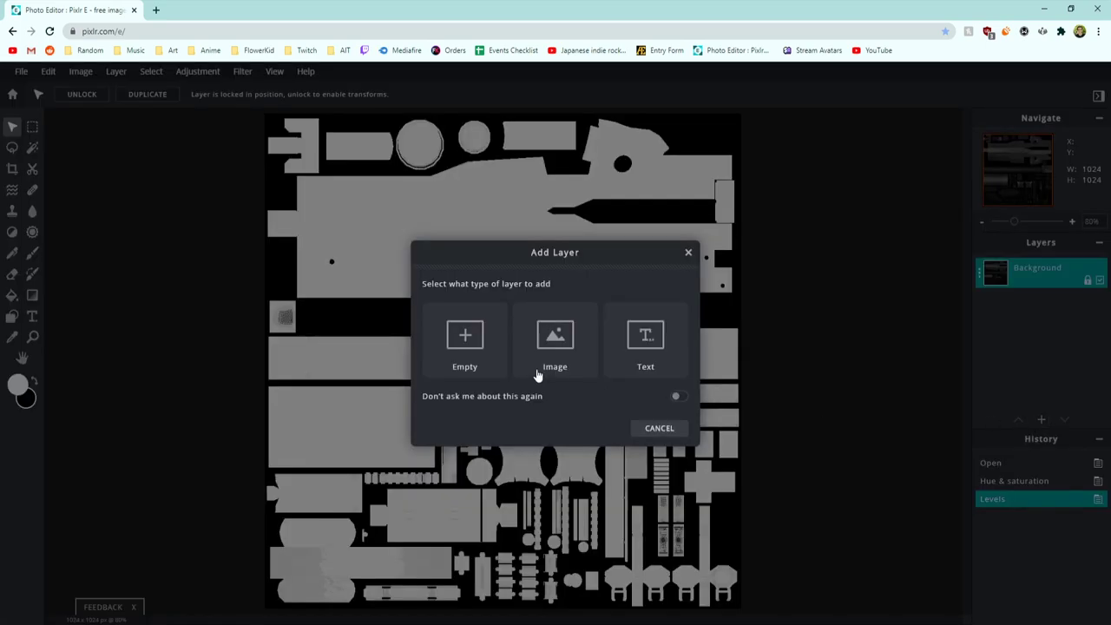
{"action": "left_click", "coordinate": [474, 347]}
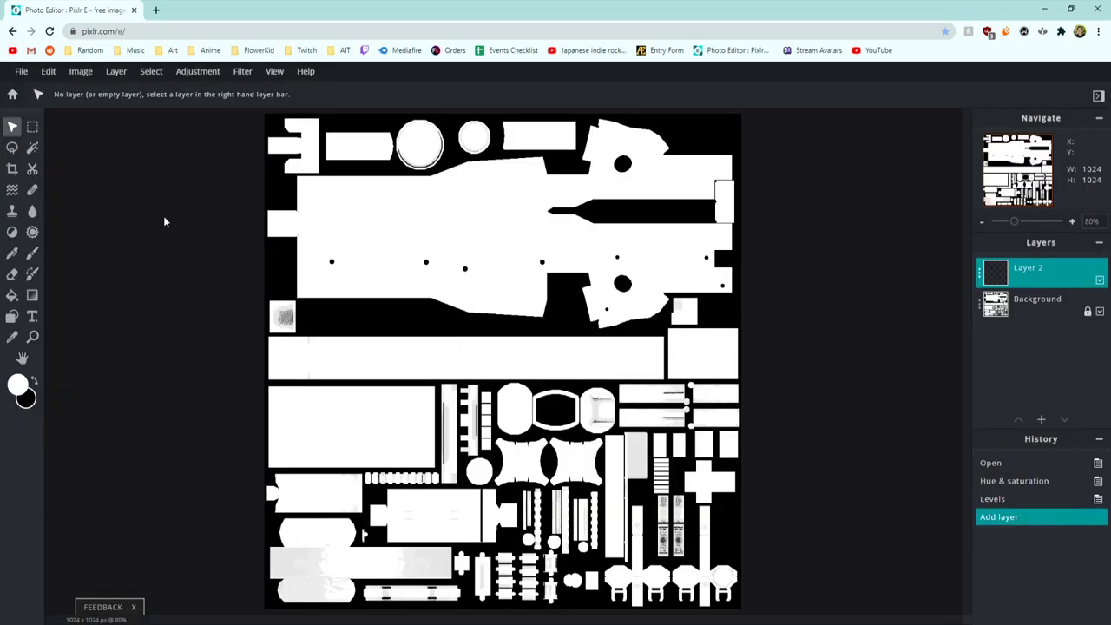
{"action": "left_click", "coordinate": [31, 256]}
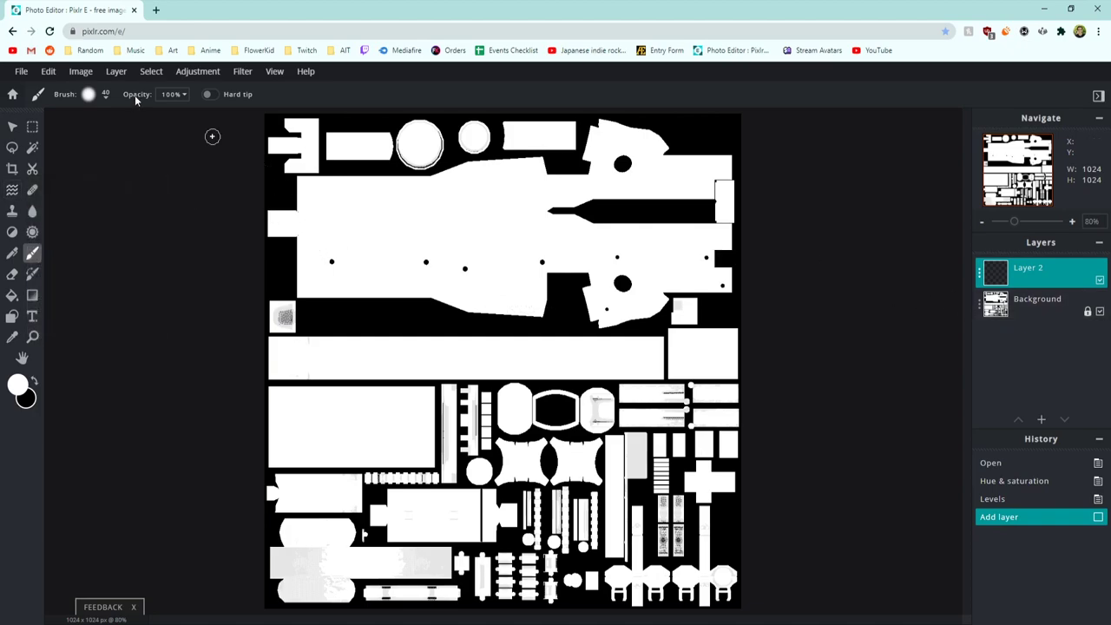
{"action": "left_click", "coordinate": [88, 94]}
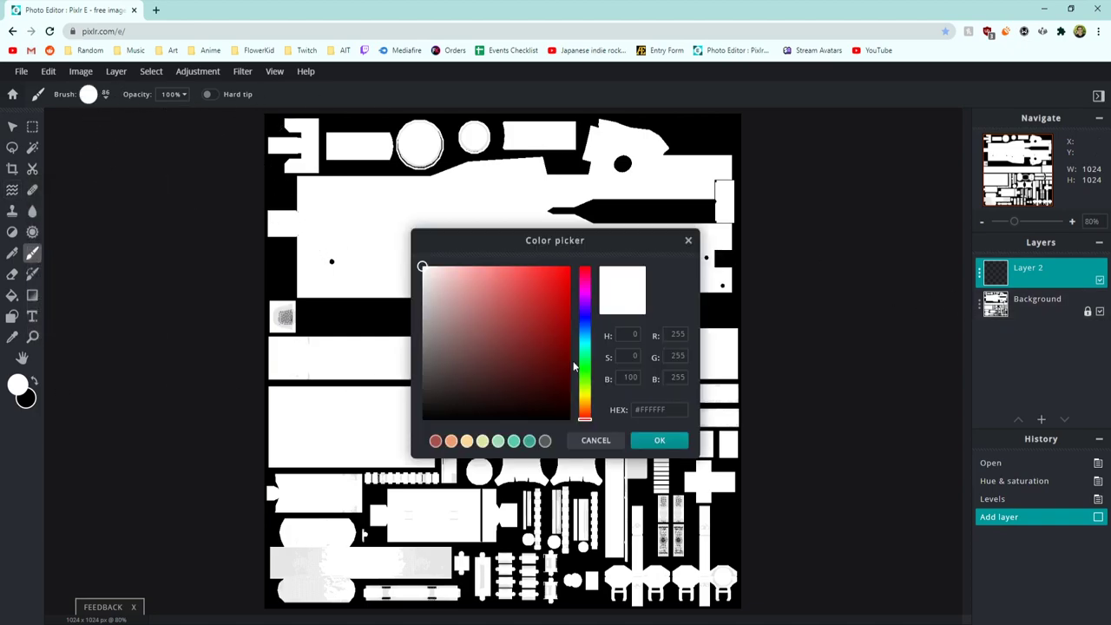
{"action": "left_click_drag", "start_coordinate": [585, 381], "coordinate": [585, 279]}
{"action": "left_click", "coordinate": [570, 267]}
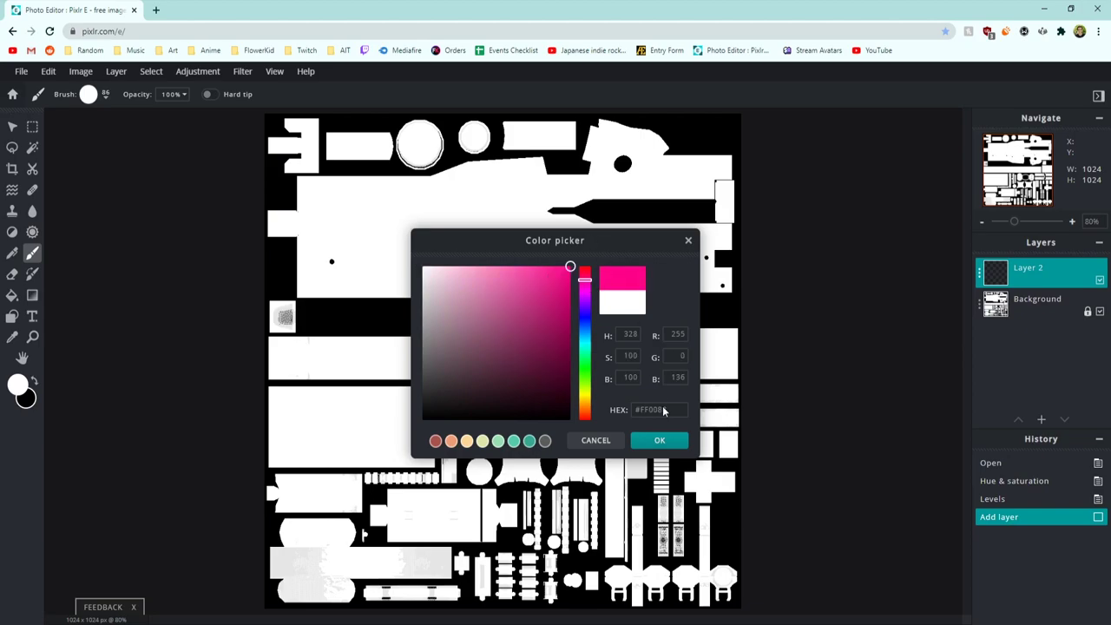
{"action": "left_click", "coordinate": [659, 440]}
{"action": "mouse_move", "coordinate": [314, 335]}
{"action": "left_mouse_down"}
{"action": "mouse_move", "coordinate": [311, 297]}
{"action": "mouse_move", "coordinate": [365, 169]}
{"action": "mouse_move", "coordinate": [487, 256]}
{"action": "mouse_move", "coordinate": [413, 485]}
{"action": "mouse_move", "coordinate": [590, 337]}
{"action": "mouse_move", "coordinate": [703, 208]}
{"action": "mouse_move", "coordinate": [735, 522]}
{"action": "mouse_move", "coordinate": [428, 595]}
{"action": "mouse_move", "coordinate": [246, 436]}
{"action": "mouse_move", "coordinate": [443, 327]}
{"action": "mouse_move", "coordinate": [566, 172]}
{"action": "left_mouse_up"}
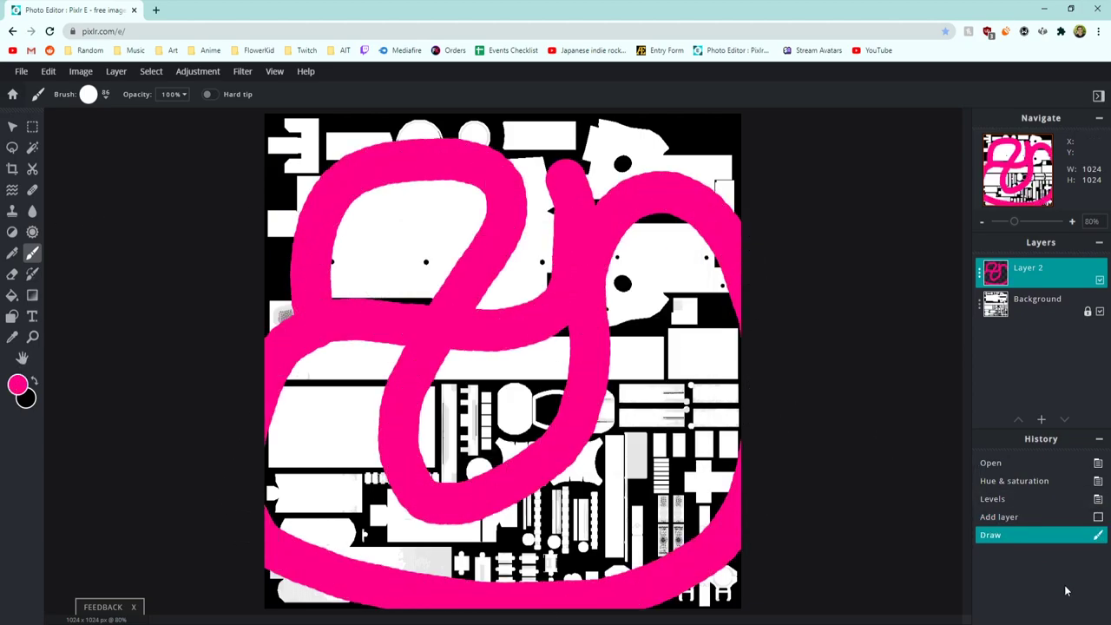
Add Layer 3 and paint a long blue stroke across the texture.
{"action": "left_click", "coordinate": [1041, 419]}
{"action": "left_click", "coordinate": [17, 384]}
{"action": "left_click", "coordinate": [585, 335]}
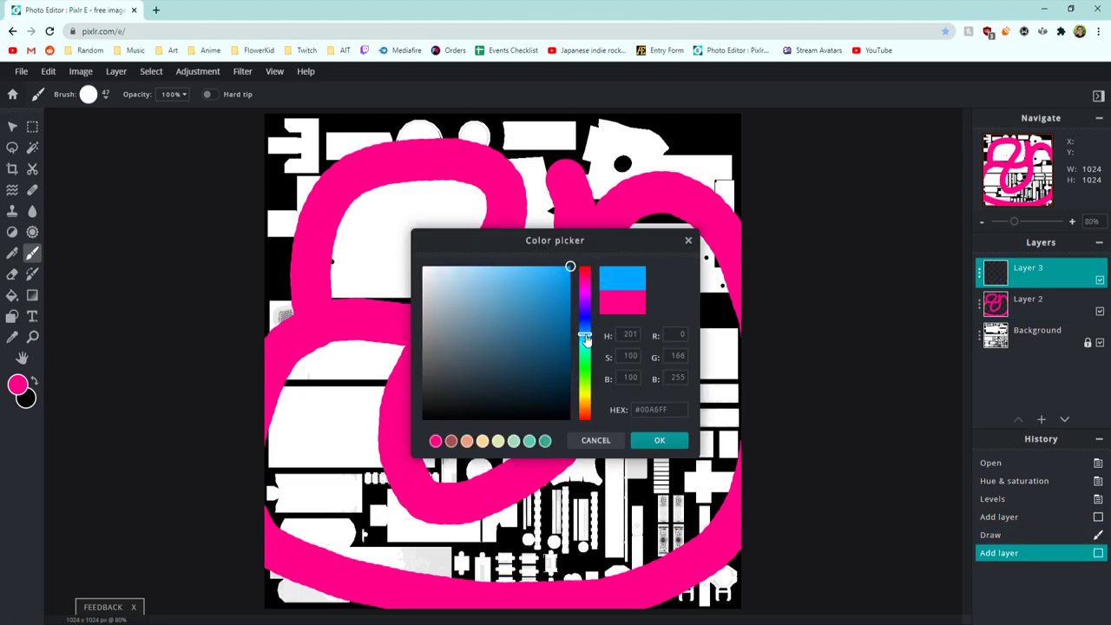
{"action": "left_click", "coordinate": [660, 438]}
{"action": "left_click_drag", "start_coordinate": [332, 532], "coordinate": [521, 605]}
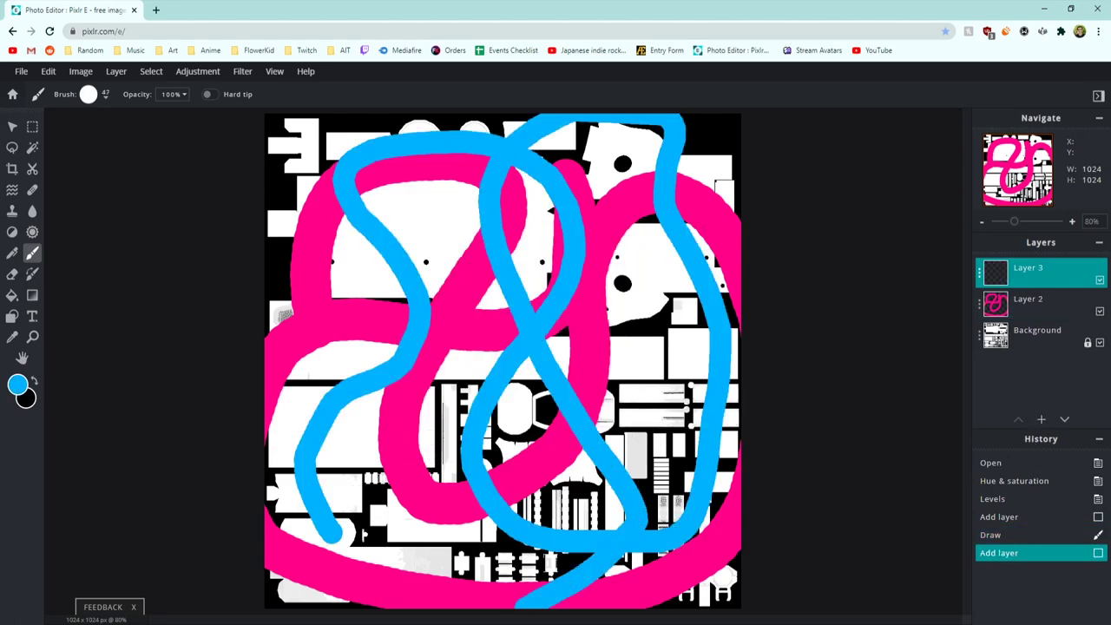
{"action": "left_click", "coordinate": [1036, 304]}
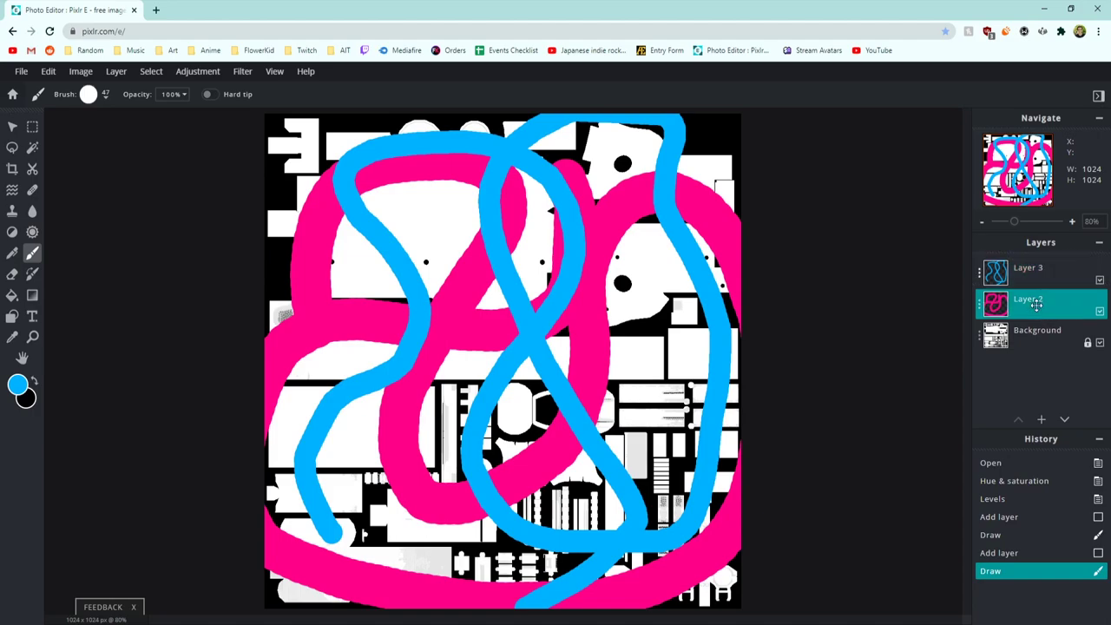
Liquify the pink strokes on Layer 2 into swirls, growing the brush to size 210.
{"action": "left_click", "coordinate": [12, 189]}
{"action": "left_click_drag", "start_coordinate": [456, 282], "coordinate": [490, 308]}
{"action": "key", "text": "bracketright"}
{"action": "key", "text": "bracketright"}
{"action": "key", "text": "bracketright"}
{"action": "key", "text": "bracketright"}
{"action": "key", "text": "bracketright"}
{"action": "key", "text": "bracketright"}
{"action": "key", "text": "bracketright"}
{"action": "key", "text": "bracketright"}
{"action": "key", "text": "bracketright"}
{"action": "key", "text": "bracketright"}
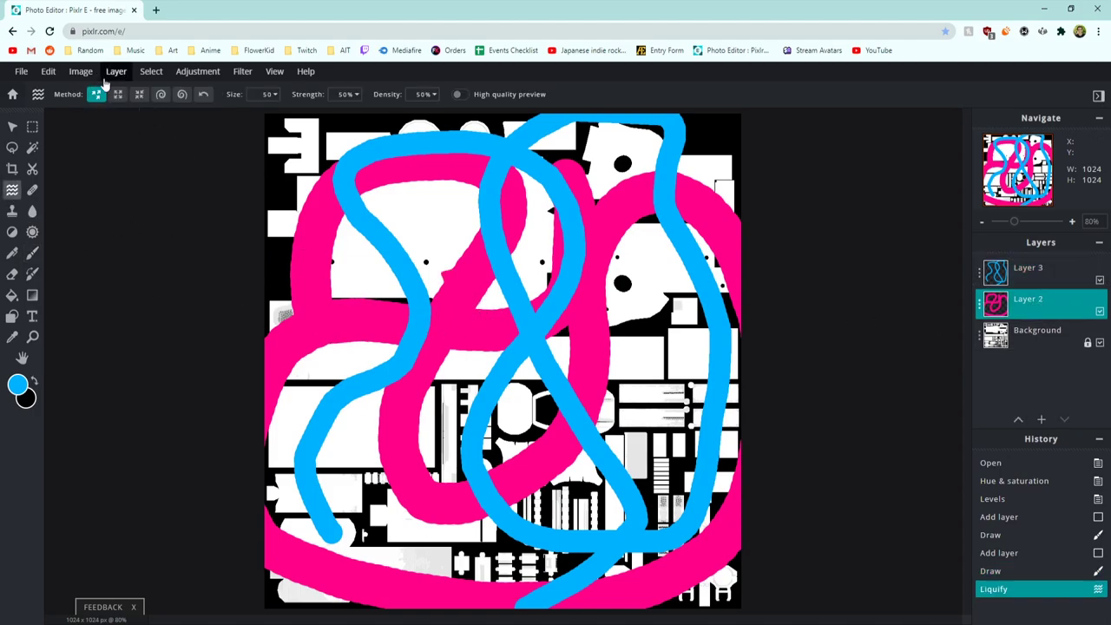
{"action": "mouse_move", "coordinate": [342, 257]}
{"action": "left_mouse_down"}
{"action": "mouse_move", "coordinate": [427, 290]}
{"action": "mouse_move", "coordinate": [461, 201]}
{"action": "mouse_move", "coordinate": [378, 283]}
{"action": "left_mouse_up"}
{"action": "left_click_drag", "start_coordinate": [415, 126], "coordinate": [359, 305]}
{"action": "mouse_move", "coordinate": [353, 138]}
{"action": "left_mouse_down"}
{"action": "mouse_move", "coordinate": [398, 261]}
{"action": "mouse_move", "coordinate": [403, 325]}
{"action": "left_mouse_up"}
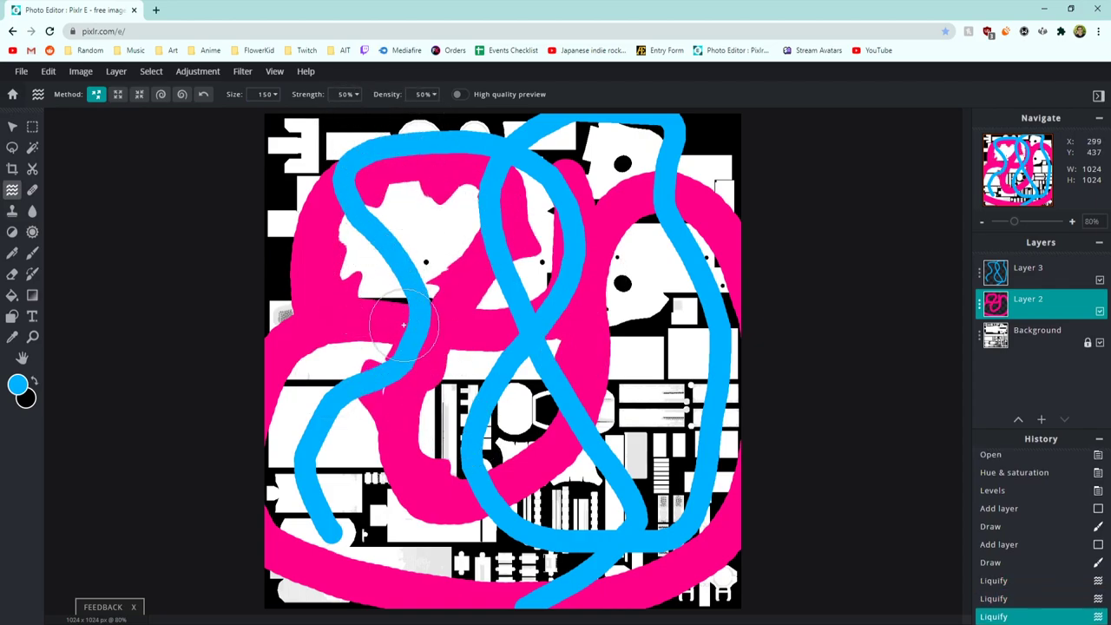
{"action": "mouse_move", "coordinate": [590, 341]}
{"action": "left_mouse_down"}
{"action": "mouse_move", "coordinate": [434, 348]}
{"action": "mouse_move", "coordinate": [757, 373]}
{"action": "left_mouse_up"}
{"action": "key", "text": "bracketright"}
{"action": "key", "text": "bracketright"}
{"action": "key", "text": "bracketright"}
{"action": "key", "text": "bracketright"}
{"action": "key", "text": "bracketright"}
{"action": "key", "text": "bracketright"}
{"action": "key", "text": "8"}
{"action": "key", "text": "8"}
{"action": "key", "text": "shift+6"}
{"action": "key", "text": "shift+3"}
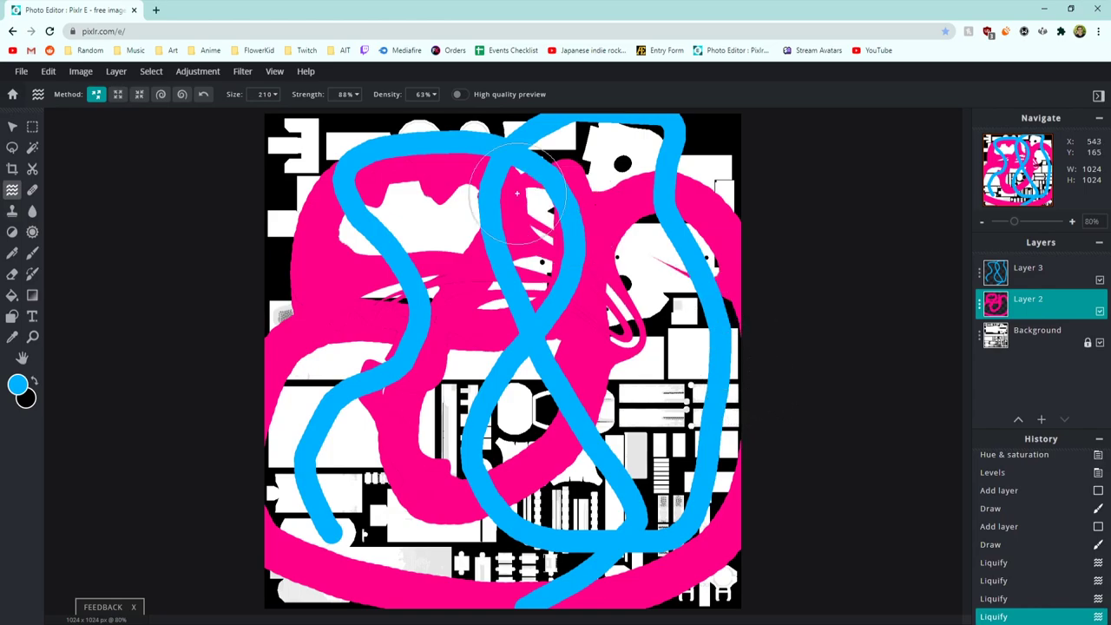
{"action": "mouse_move", "coordinate": [378, 395]}
{"action": "left_mouse_down"}
{"action": "mouse_move", "coordinate": [464, 537]}
{"action": "mouse_move", "coordinate": [354, 535]}
{"action": "mouse_move", "coordinate": [296, 356]}
{"action": "mouse_move", "coordinate": [410, 199]}
{"action": "mouse_move", "coordinate": [563, 173]}
{"action": "mouse_move", "coordinate": [762, 345]}
{"action": "mouse_move", "coordinate": [528, 437]}
{"action": "mouse_move", "coordinate": [272, 372]}
{"action": "left_mouse_up"}
Warp the blue Layer 3 strokes into thin streaks, then hide Layers 3 and 2.
{"action": "left_click", "coordinate": [1029, 268]}
{"action": "mouse_move", "coordinate": [720, 295]}
{"action": "left_mouse_down"}
{"action": "mouse_move", "coordinate": [512, 438]}
{"action": "mouse_move", "coordinate": [352, 582]}
{"action": "mouse_move", "coordinate": [504, 493]}
{"action": "mouse_move", "coordinate": [434, 555]}
{"action": "mouse_move", "coordinate": [543, 573]}
{"action": "mouse_move", "coordinate": [486, 590]}
{"action": "mouse_move", "coordinate": [555, 495]}
{"action": "mouse_move", "coordinate": [538, 469]}
{"action": "mouse_move", "coordinate": [547, 451]}
{"action": "mouse_move", "coordinate": [503, 252]}
{"action": "mouse_move", "coordinate": [356, 207]}
{"action": "mouse_move", "coordinate": [529, 243]}
{"action": "mouse_move", "coordinate": [565, 217]}
{"action": "mouse_move", "coordinate": [338, 191]}
{"action": "mouse_move", "coordinate": [438, 274]}
{"action": "mouse_move", "coordinate": [330, 347]}
{"action": "mouse_move", "coordinate": [417, 296]}
{"action": "mouse_move", "coordinate": [312, 425]}
{"action": "mouse_move", "coordinate": [367, 457]}
{"action": "left_mouse_up"}
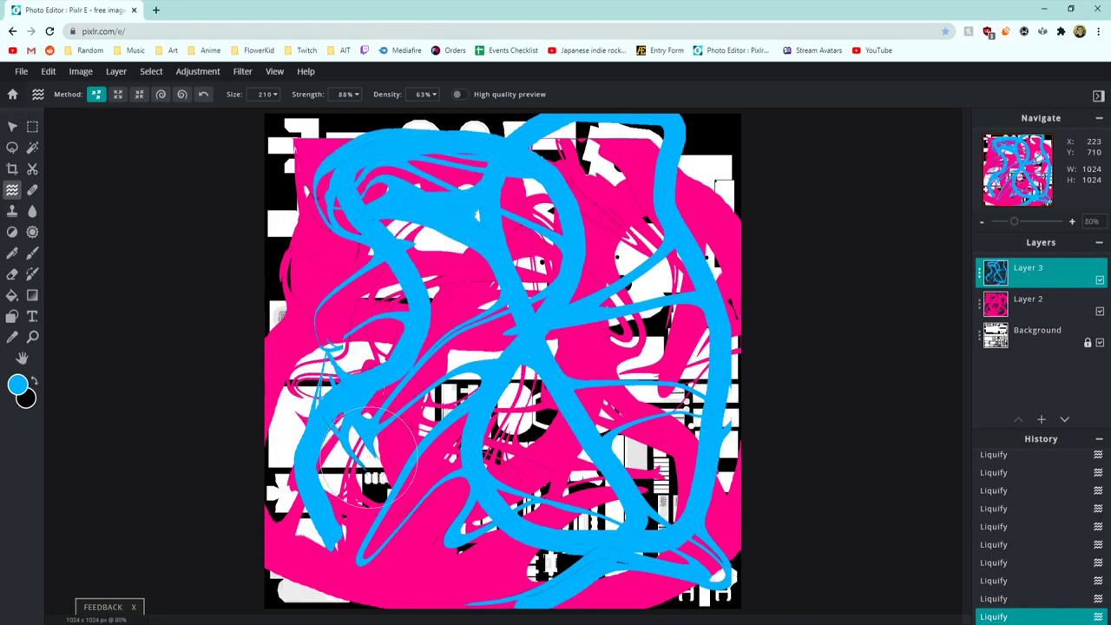
{"action": "left_click", "coordinate": [1099, 280]}
{"action": "left_click", "coordinate": [1100, 311]}
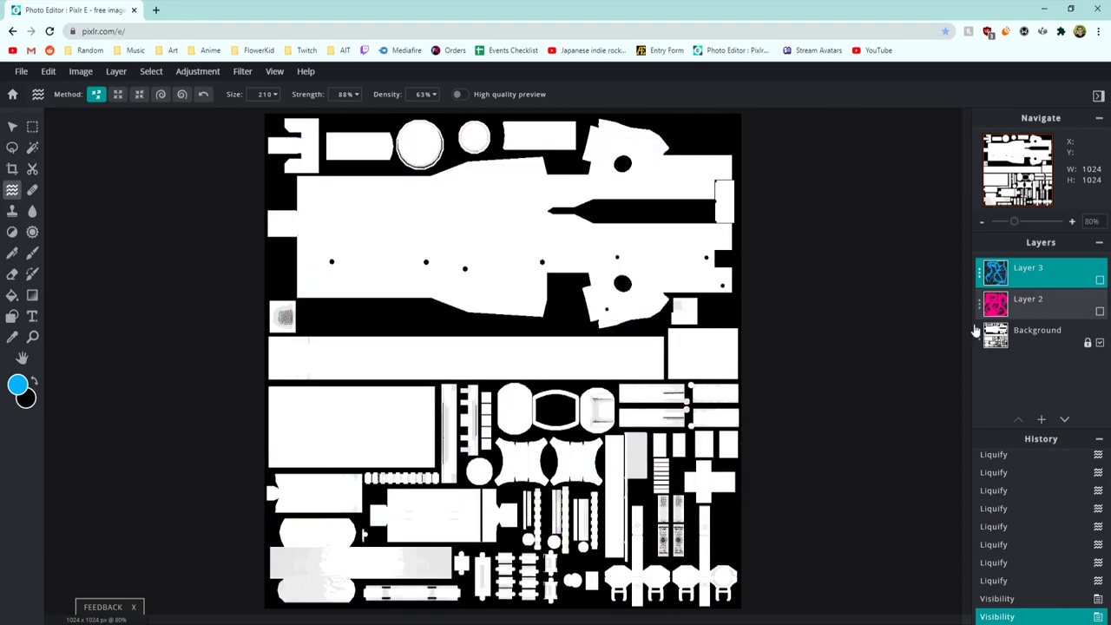
Add an empty Layer 4 and Magic Wand-select the long white bar, dismissing an ad banner.
{"action": "key", "text": "ctrl+shift+n"}
{"action": "left_click", "coordinate": [464, 341]}
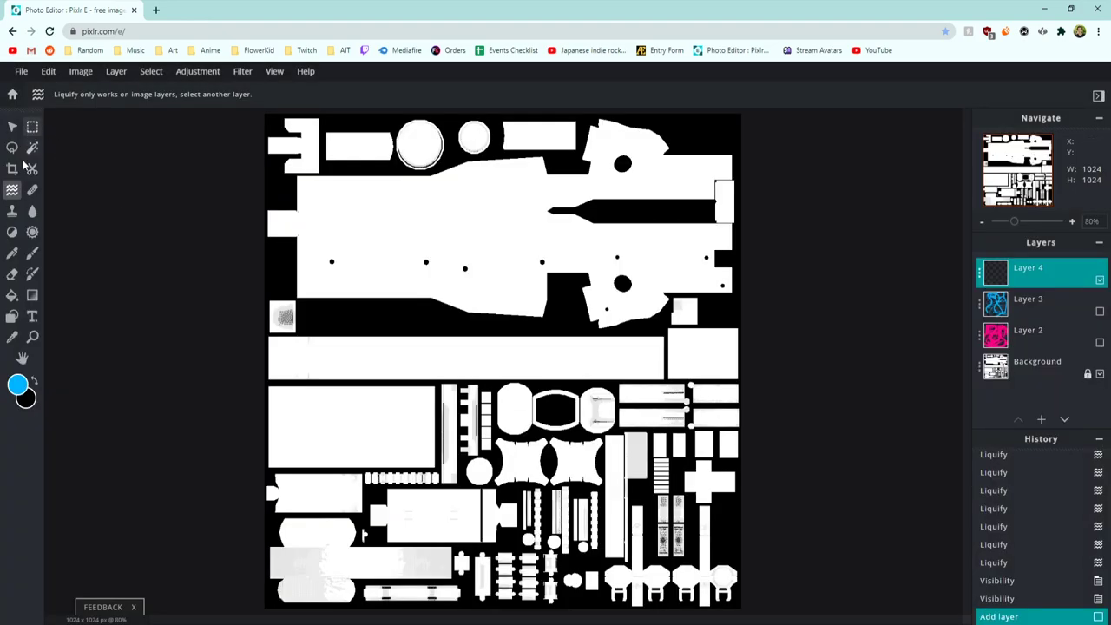
{"action": "left_click", "coordinate": [32, 148]}
{"action": "left_click", "coordinate": [388, 364]}
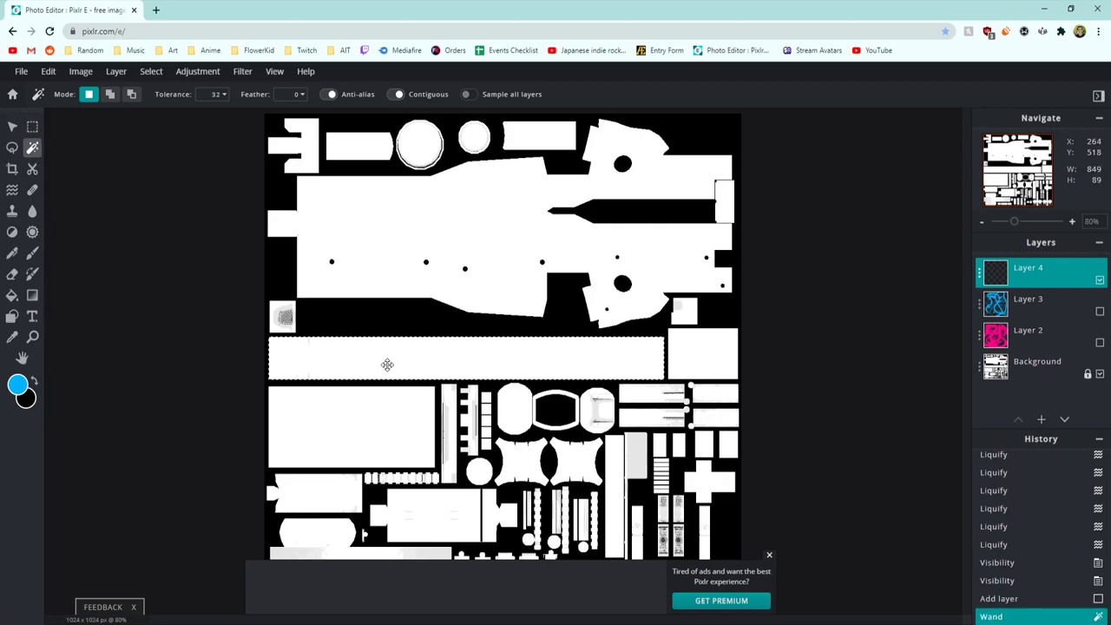
{"action": "scroll", "coordinate": [610, 458], "scroll_direction": "down", "scroll_amount": 1}
{"action": "left_click", "coordinate": [768, 557]}
{"action": "scroll", "coordinate": [527, 508], "scroll_direction": "up", "scroll_amount": 1}
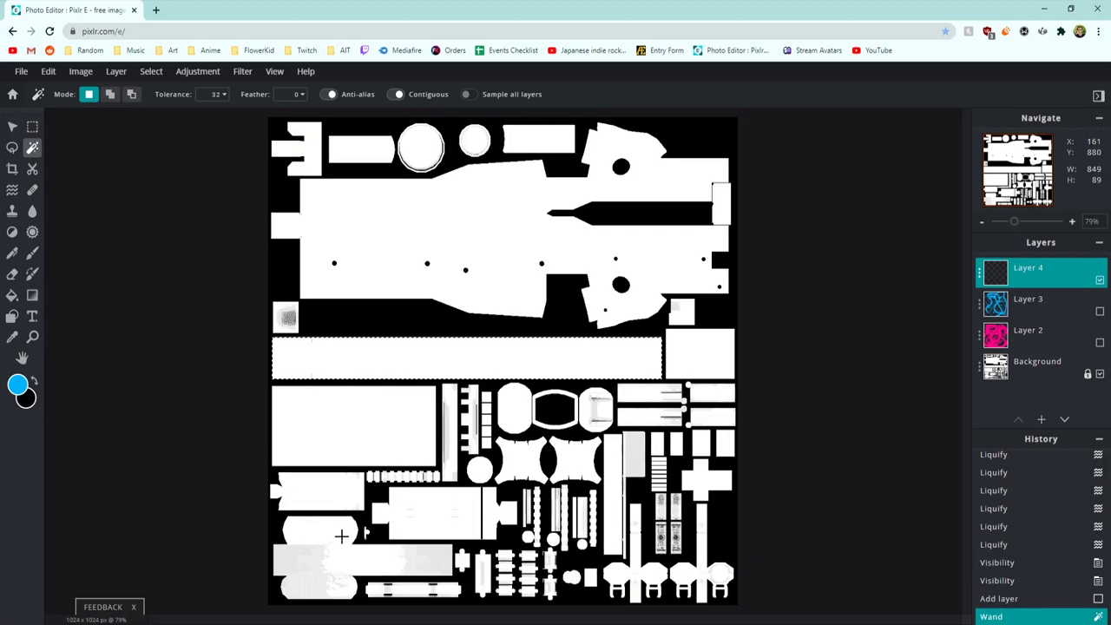
Add the lower rectangle, long bar, top rectangles and circle to the selection for Paint Bucket filling.
{"action": "left_click", "coordinate": [375, 443]}
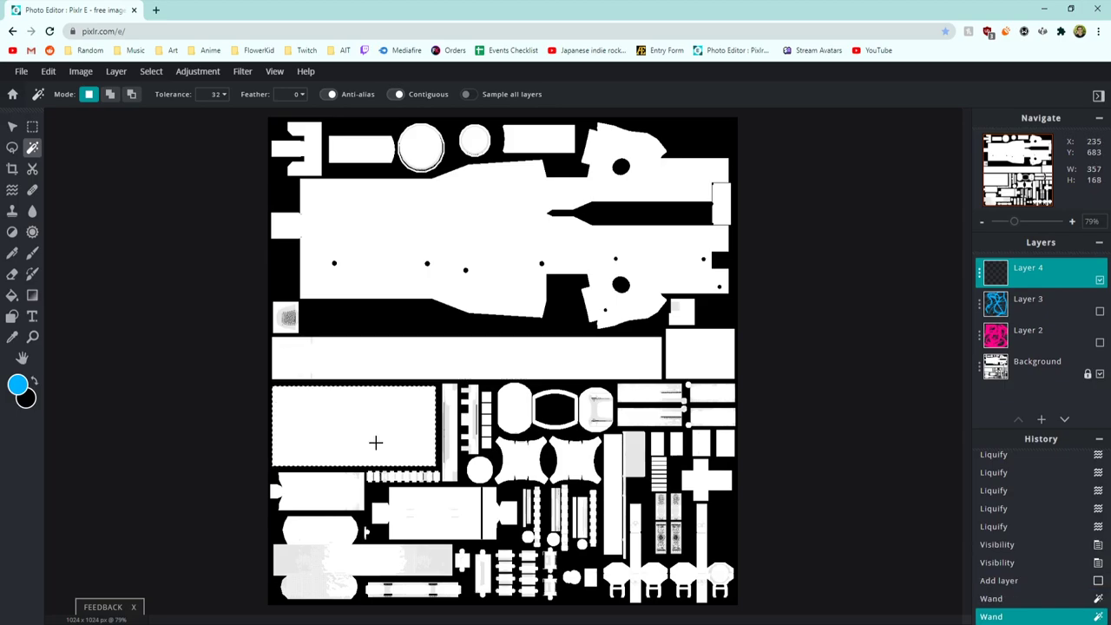
{"action": "left_click", "coordinate": [411, 365], "text": "shift"}
{"action": "left_click", "coordinate": [360, 150], "text": "shift"}
{"action": "left_click", "coordinate": [421, 147], "text": "shift"}
{"action": "left_click", "coordinate": [544, 142], "text": "shift"}
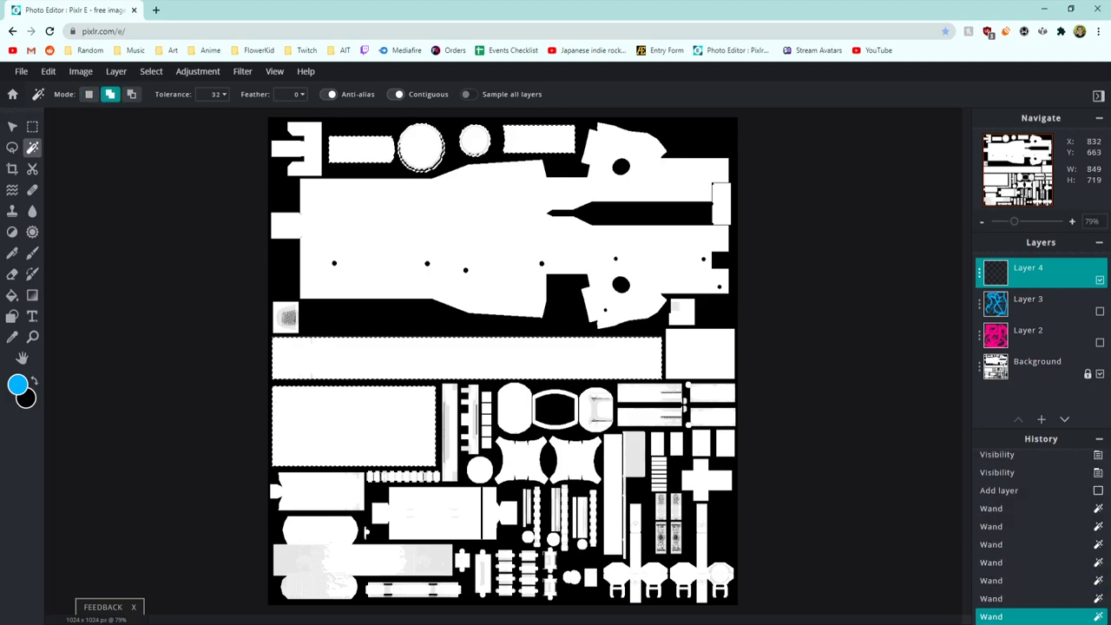
{"action": "left_click", "coordinate": [12, 295]}
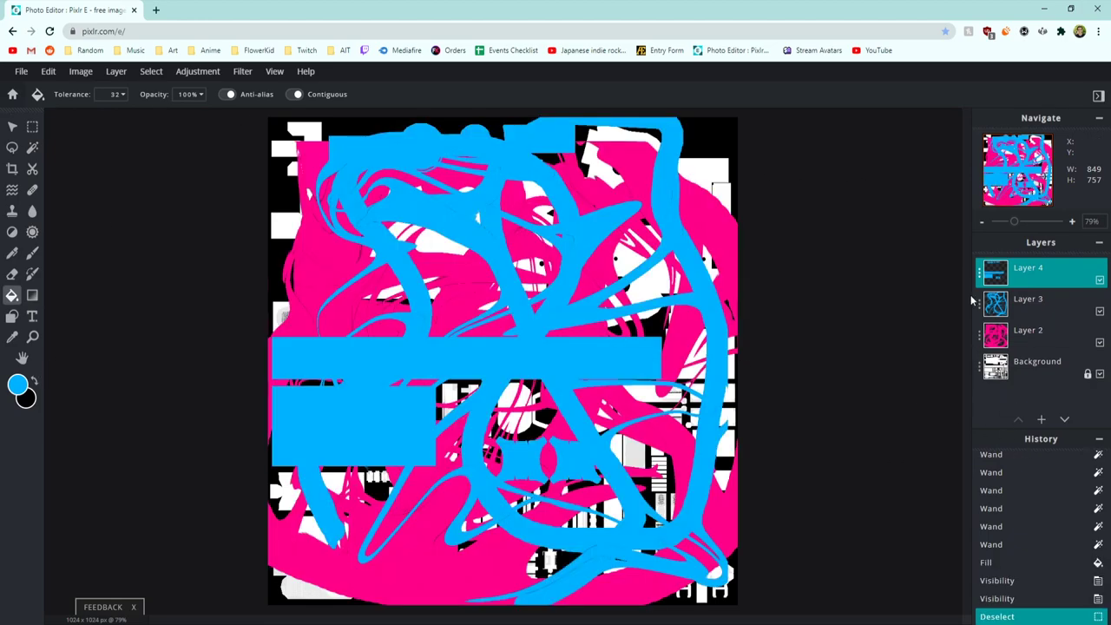
{"action": "left_click", "coordinate": [1098, 440]}
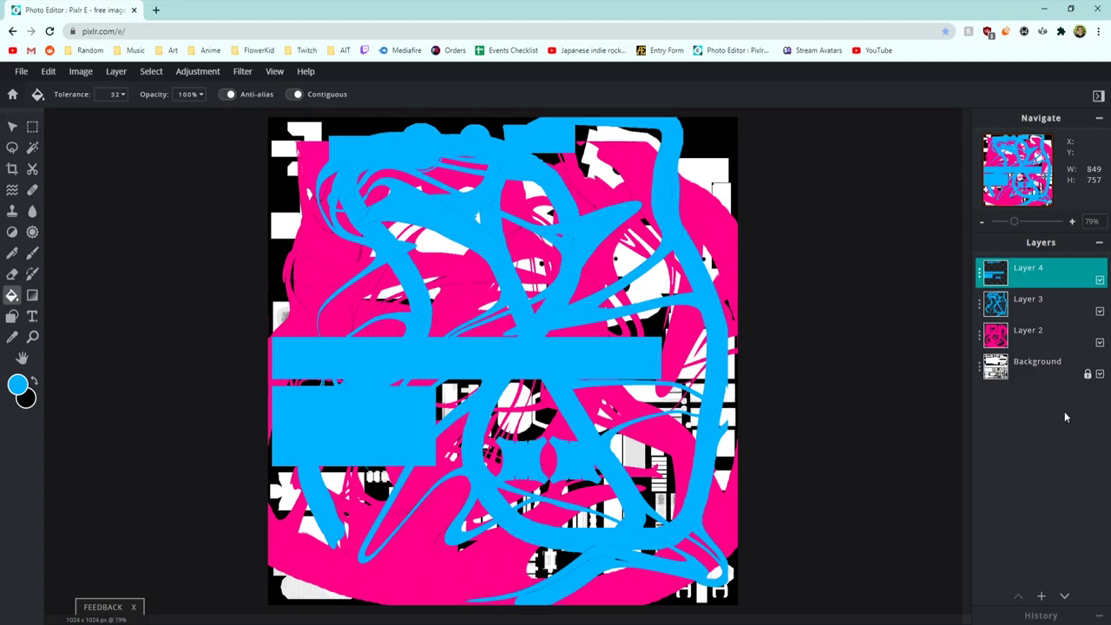
{"action": "left_click", "coordinate": [1042, 596]}
Add weapon_1_AO.png from the AO's folder as a new image layer.
{"action": "left_click", "coordinate": [546, 335]}
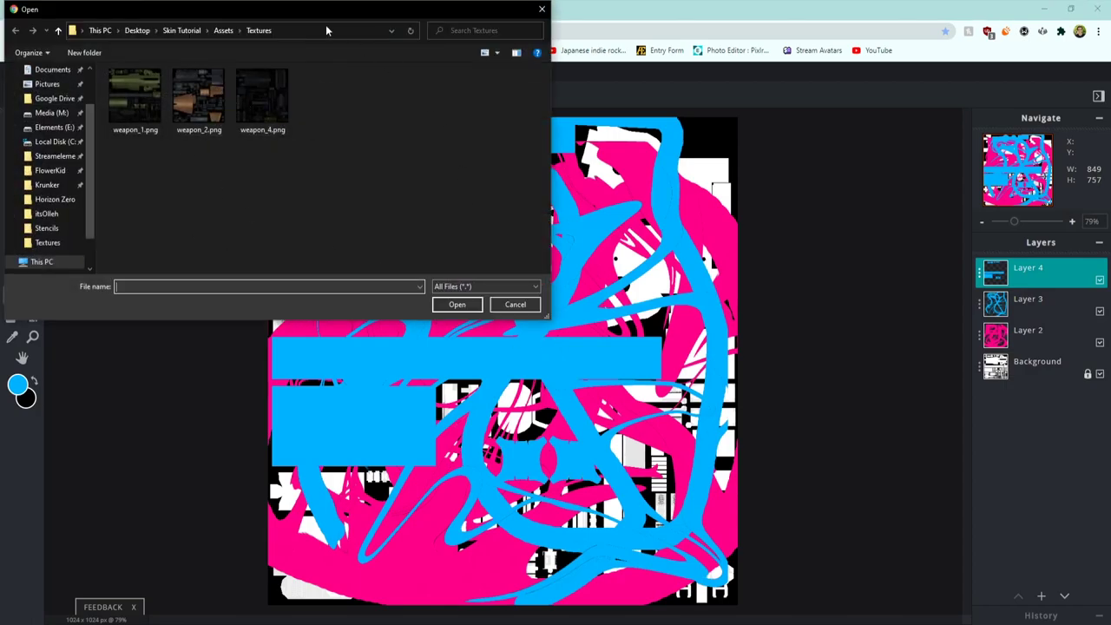
{"action": "left_click", "coordinate": [217, 31]}
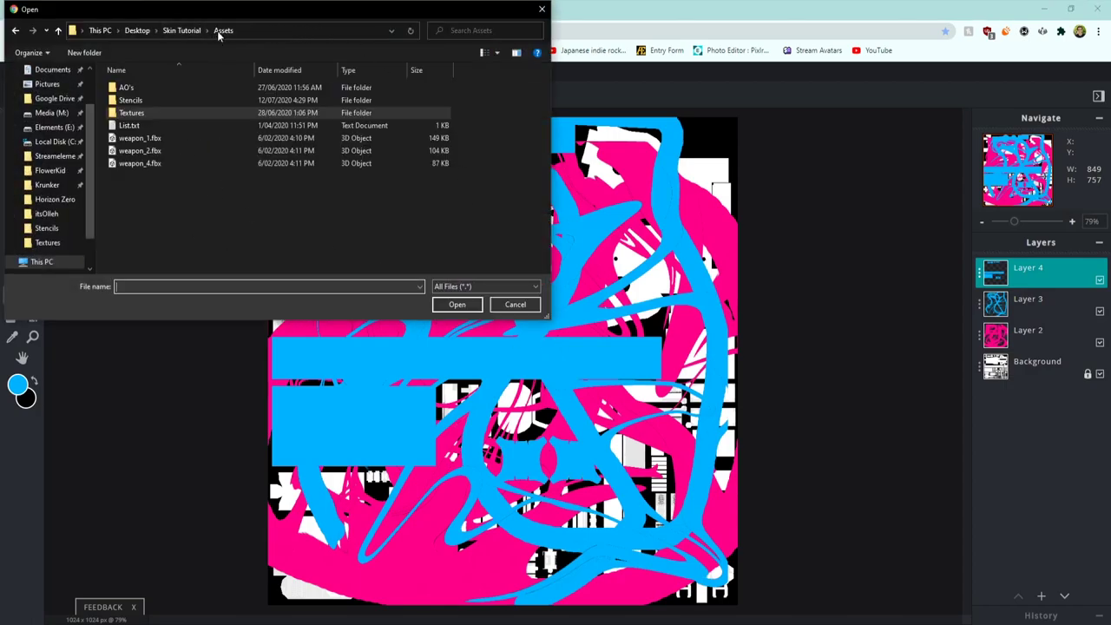
{"action": "double_click", "coordinate": [124, 87]}
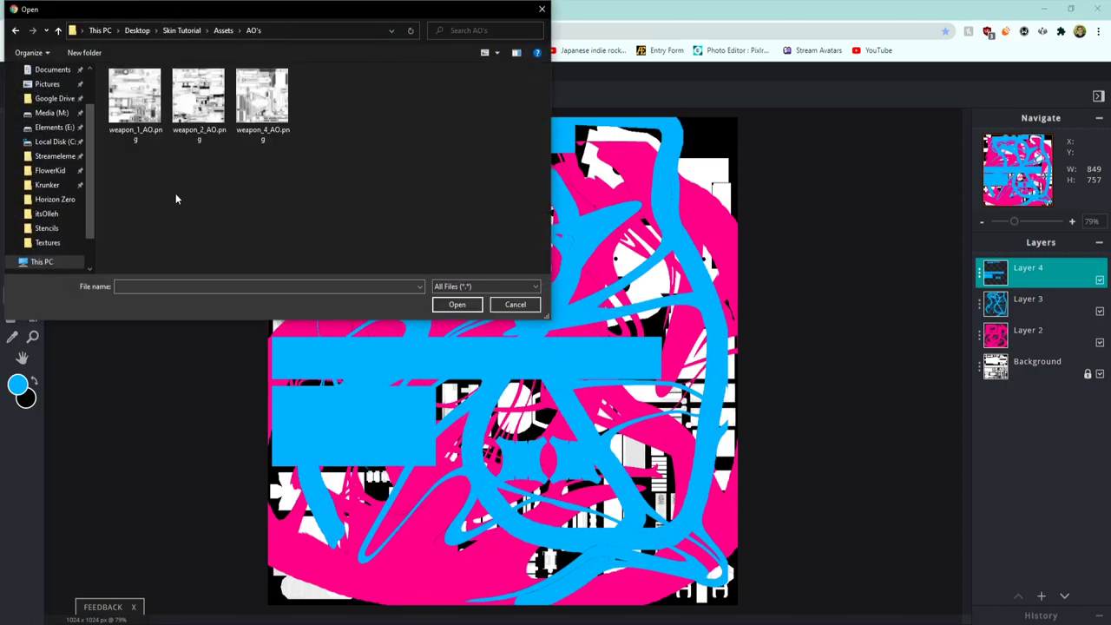
{"action": "left_click", "coordinate": [136, 130]}
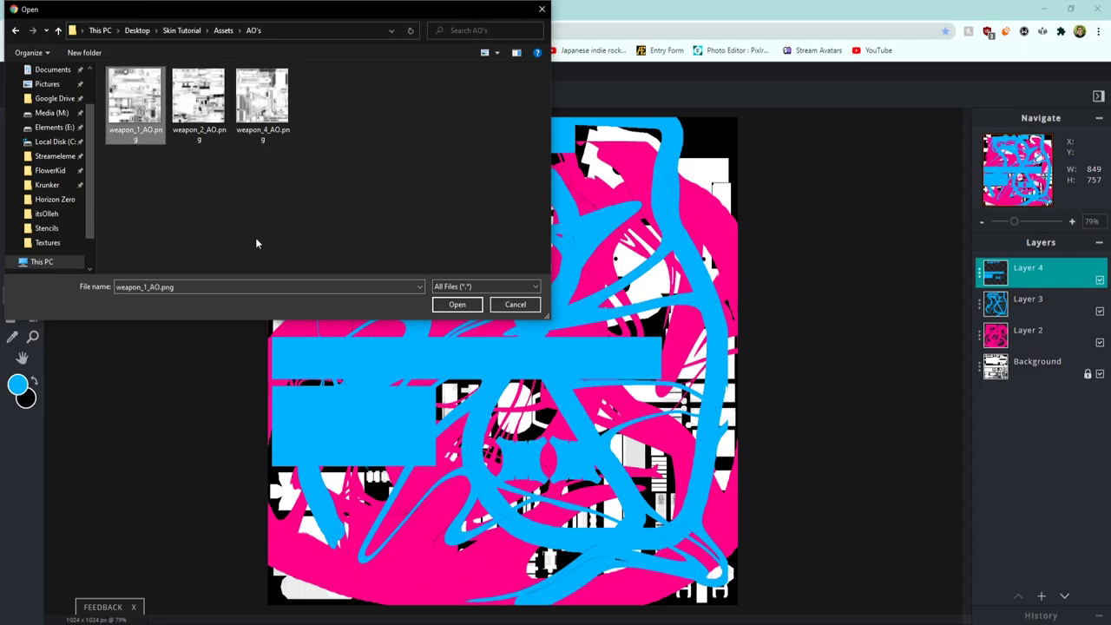
{"action": "left_click", "coordinate": [466, 308]}
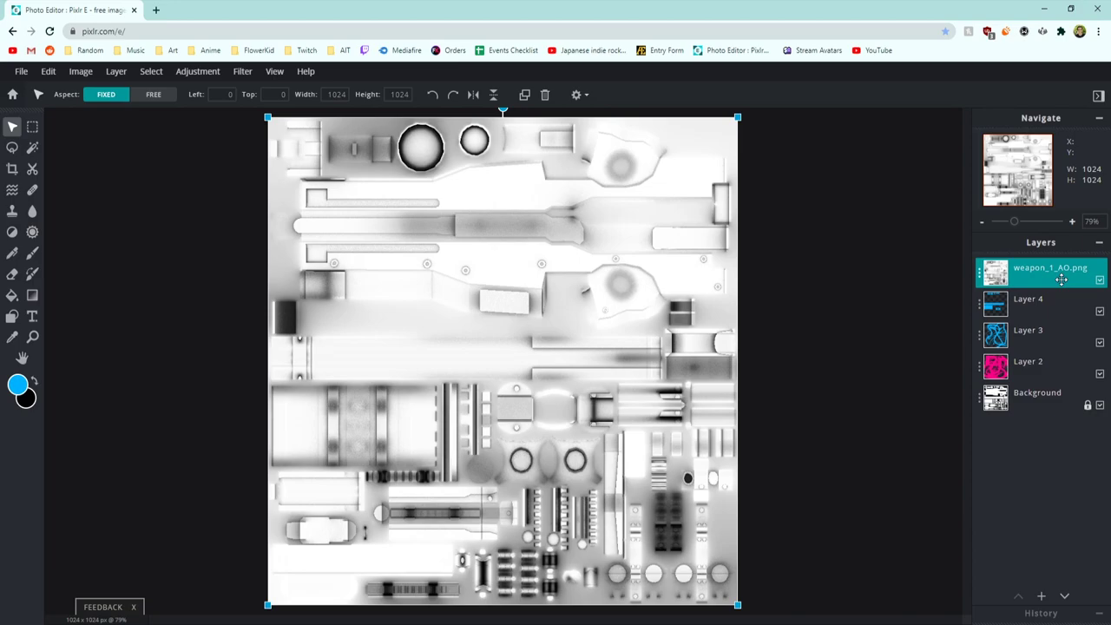
Set the AO layer's blend mode to Multiply.
{"action": "double_click", "coordinate": [1046, 275]}
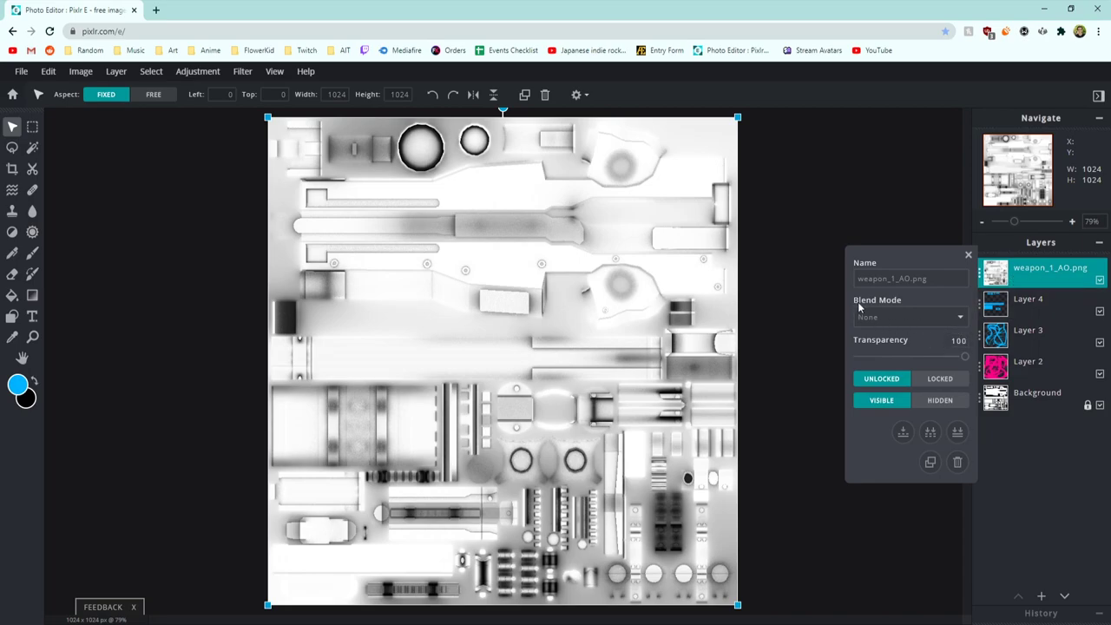
{"action": "left_click", "coordinate": [1049, 269]}
{"action": "left_click", "coordinate": [1049, 269]}
{"action": "left_click", "coordinate": [949, 276]}
{"action": "left_click", "coordinate": [950, 318]}
{"action": "left_click", "coordinate": [876, 346]}
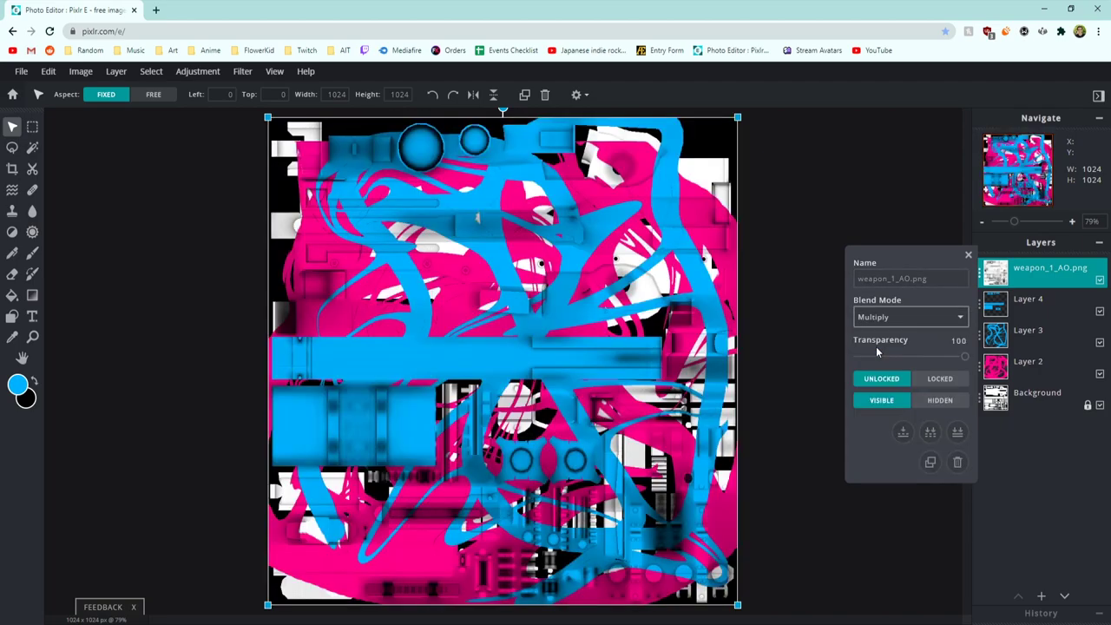
{"action": "left_click", "coordinate": [878, 428]}
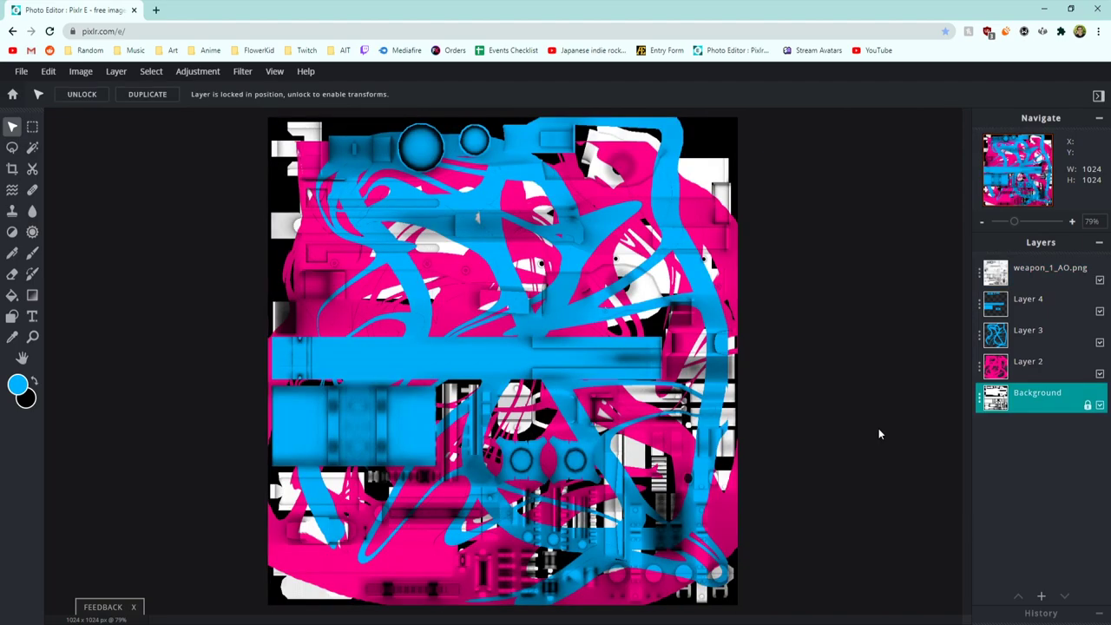
Save the combined texture as a PNG instead of JPG and download it as weapon_1.
{"action": "left_click", "coordinate": [21, 71]}
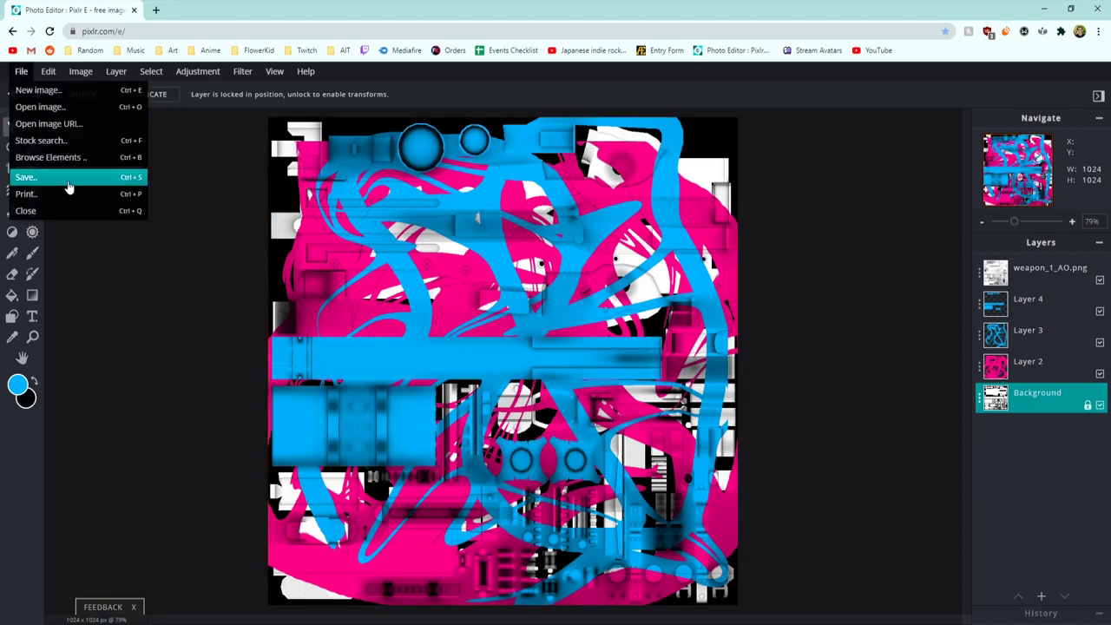
{"action": "left_click", "coordinate": [67, 181]}
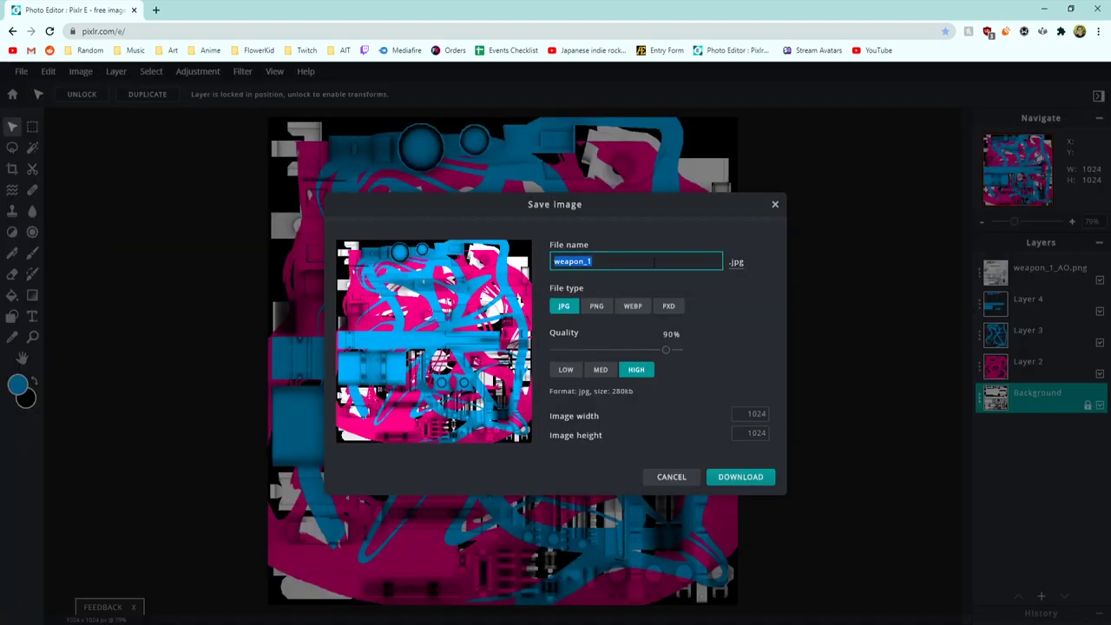
{"action": "left_click", "coordinate": [596, 305]}
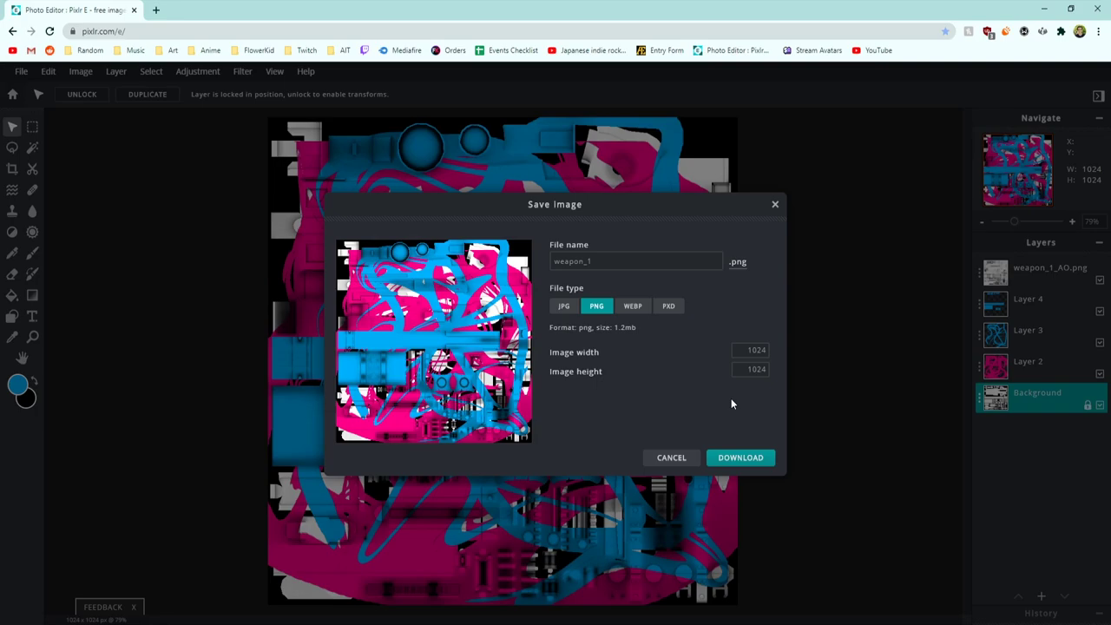
{"action": "left_click", "coordinate": [741, 458]}
{"action": "key", "text": "alt+Tab"}
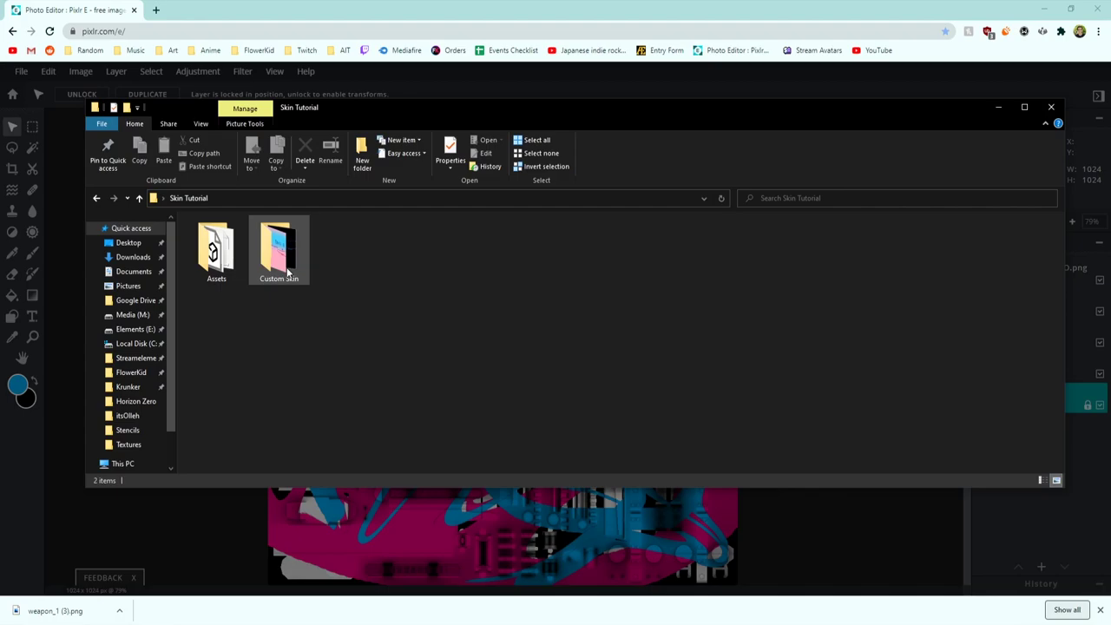
Move the downloaded weapon_1 (3).png into the Custom Skin folder.
{"action": "double_click", "coordinate": [288, 273]}
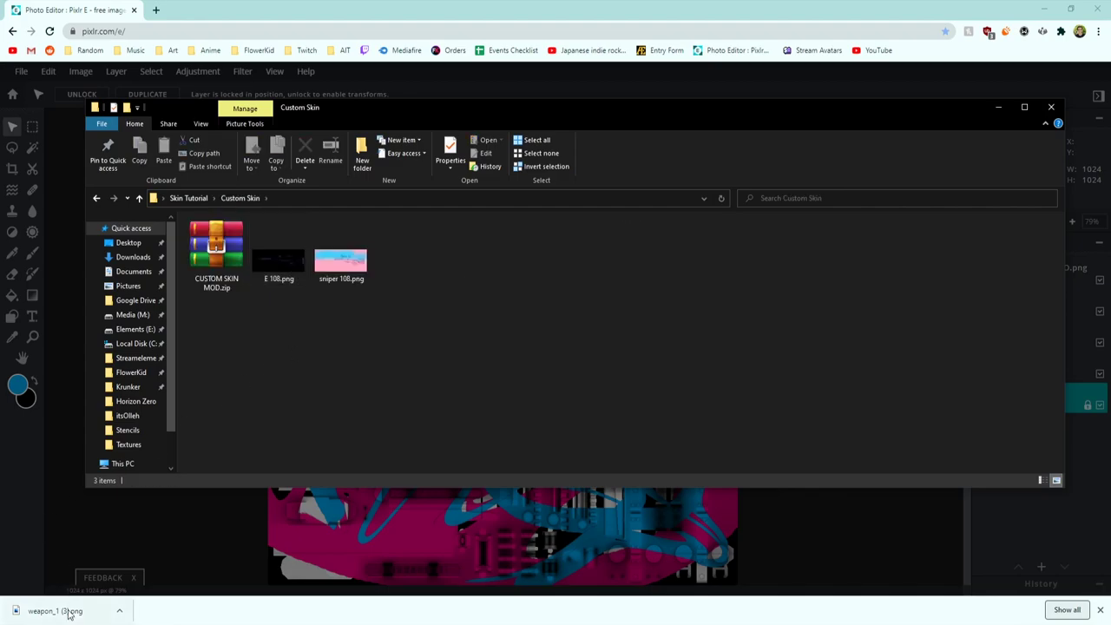
{"action": "left_click_drag", "start_coordinate": [69, 613], "coordinate": [287, 368]}
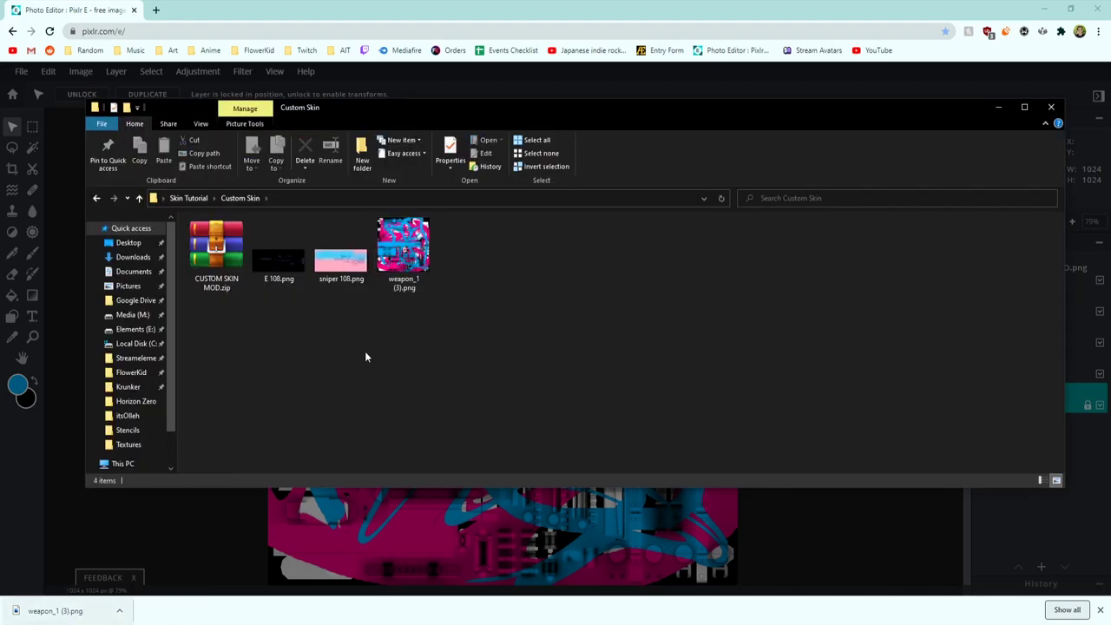
{"action": "left_click_drag", "start_coordinate": [364, 356], "coordinate": [252, 221]}
Rename the file to weapon_1.png by removing ' (3)'.
{"action": "right_click", "coordinate": [404, 252]}
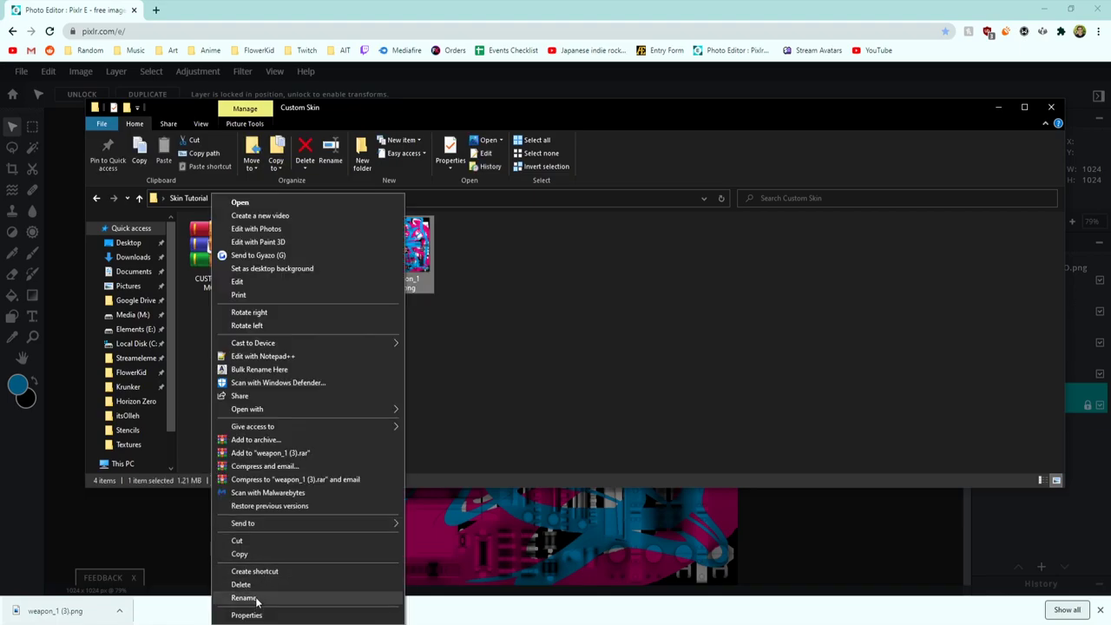
{"action": "left_click", "coordinate": [244, 598]}
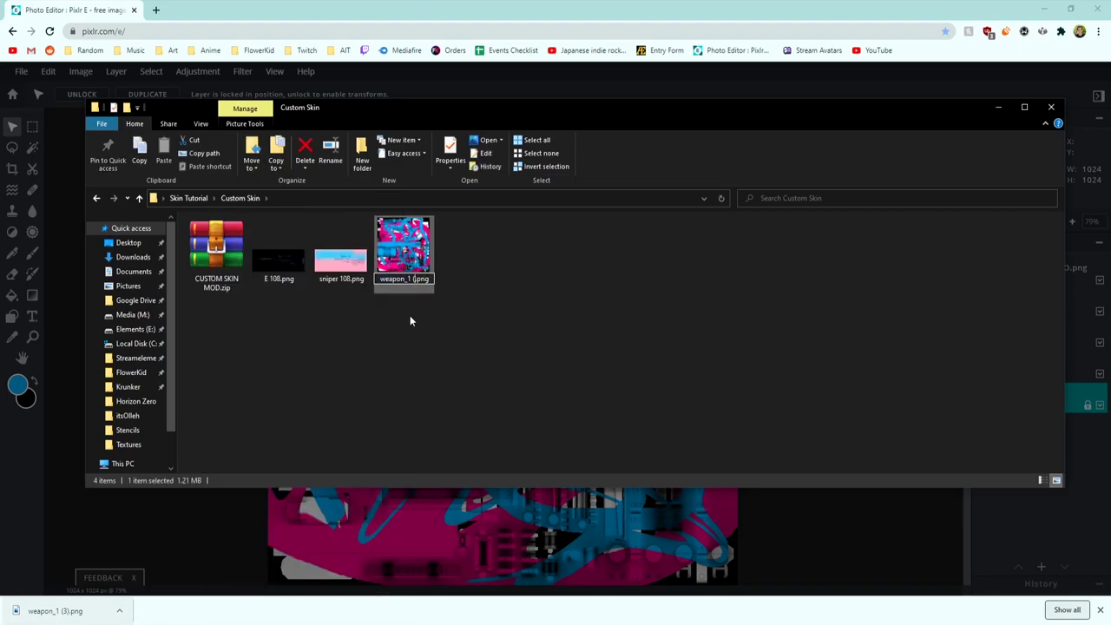
{"action": "key", "text": "Right"}
{"action": "key", "text": "BackSpace"}
{"action": "key", "text": "BackSpace"}
{"action": "key", "text": "BackSpace"}
{"action": "key", "text": "BackSpace"}
{"action": "left_click", "coordinate": [412, 321]}
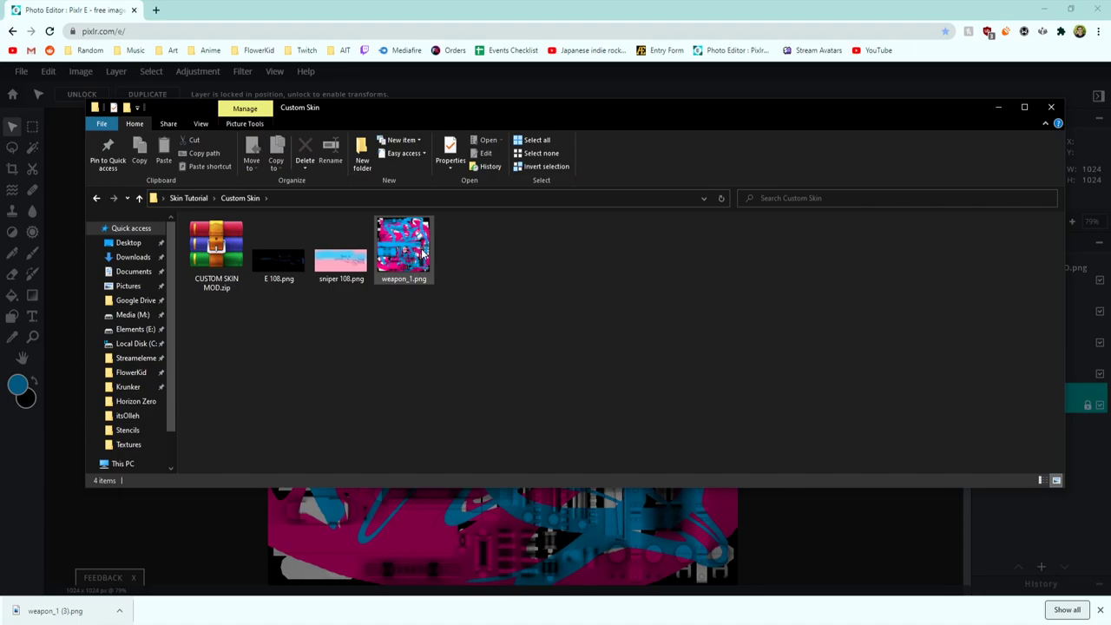
{"action": "left_click_drag", "start_coordinate": [379, 309], "coordinate": [388, 357]}
{"action": "left_click_drag", "start_coordinate": [422, 292], "coordinate": [415, 317]}
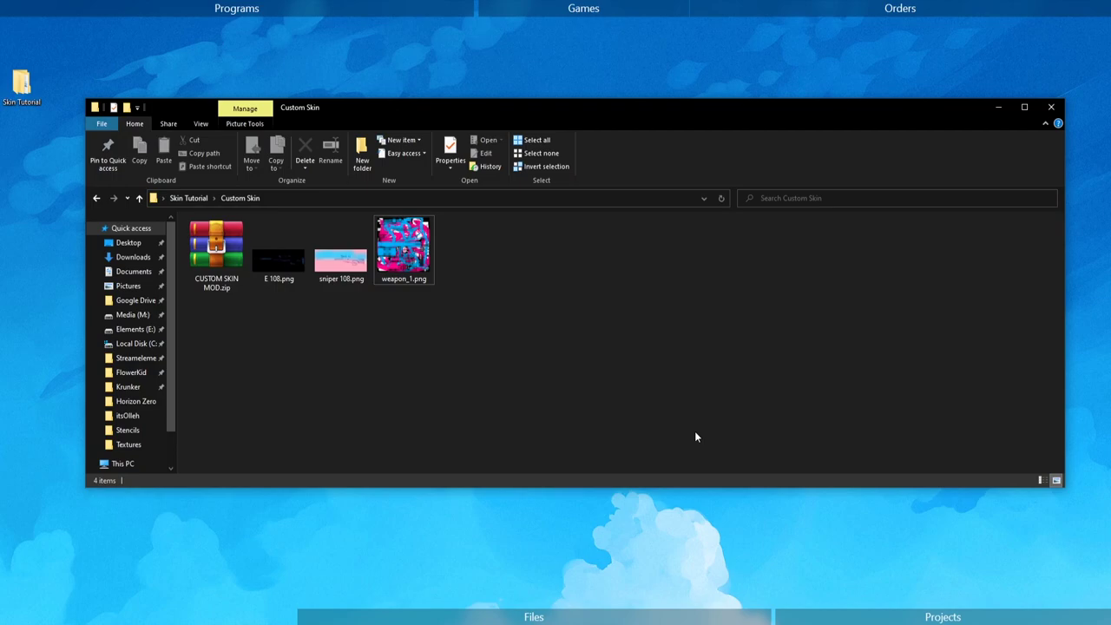
Open CUSTOM SKIN MOD.zip in WinRAR and browse its textures subfolders.
{"action": "double_click", "coordinate": [232, 267]}
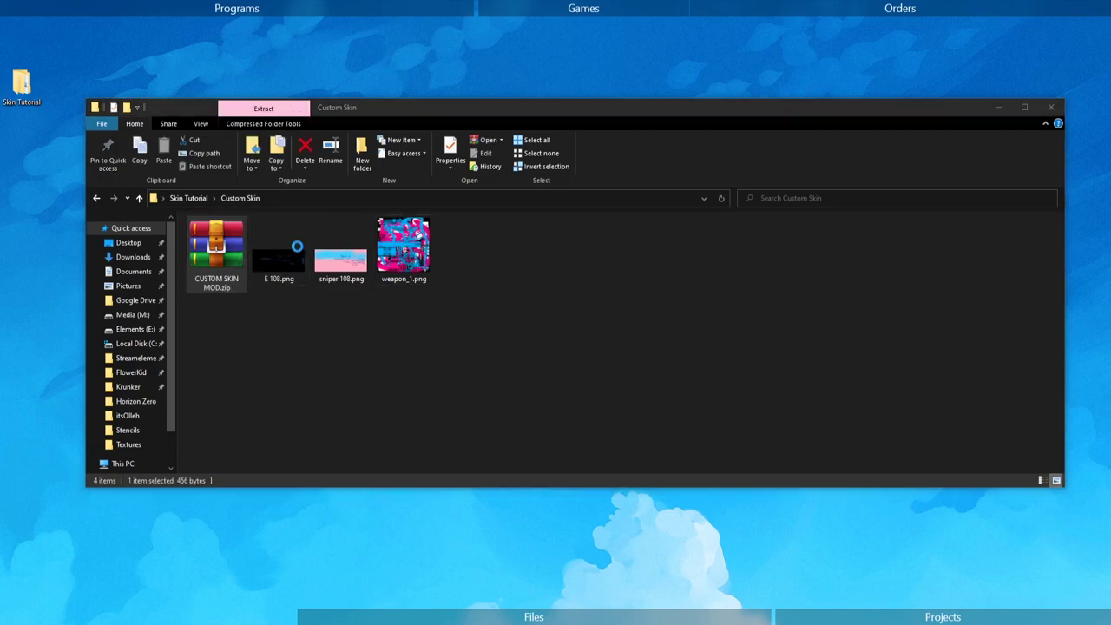
{"action": "double_click", "coordinate": [113, 278]}
{"action": "double_click", "coordinate": [113, 278]}
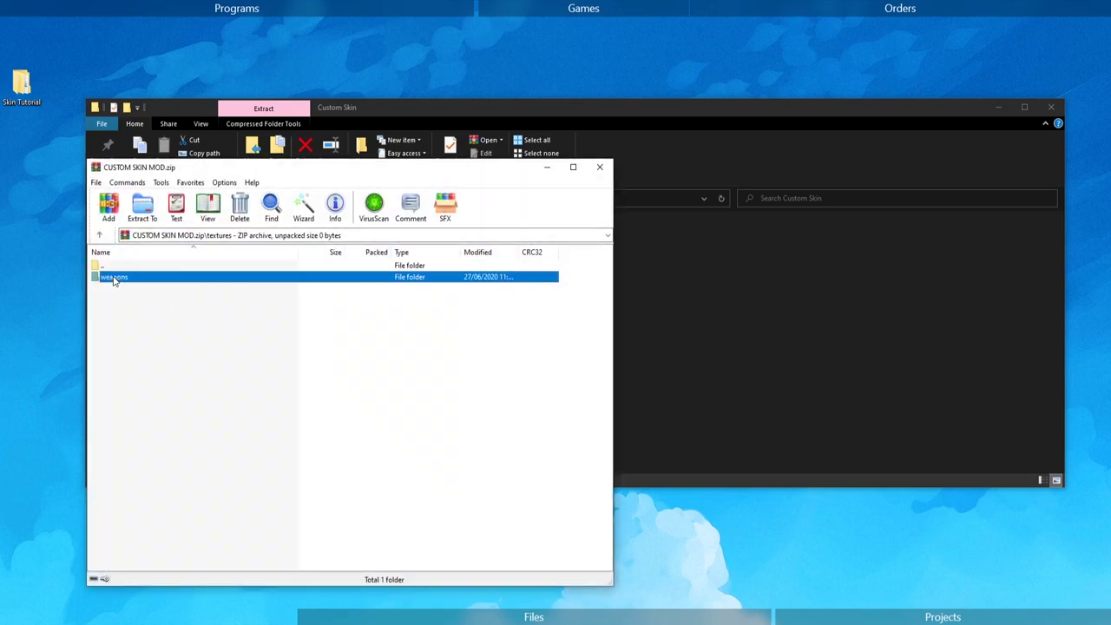
{"action": "double_click", "coordinate": [113, 278]}
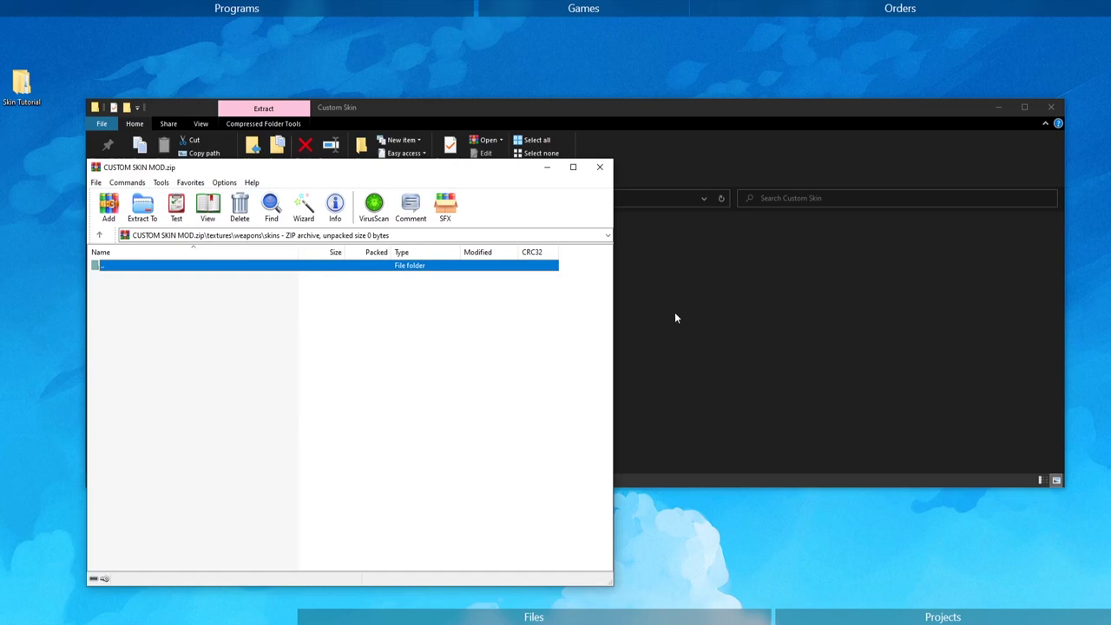
{"action": "key", "text": "BackSpace"}
{"action": "left_click", "coordinate": [599, 167]}
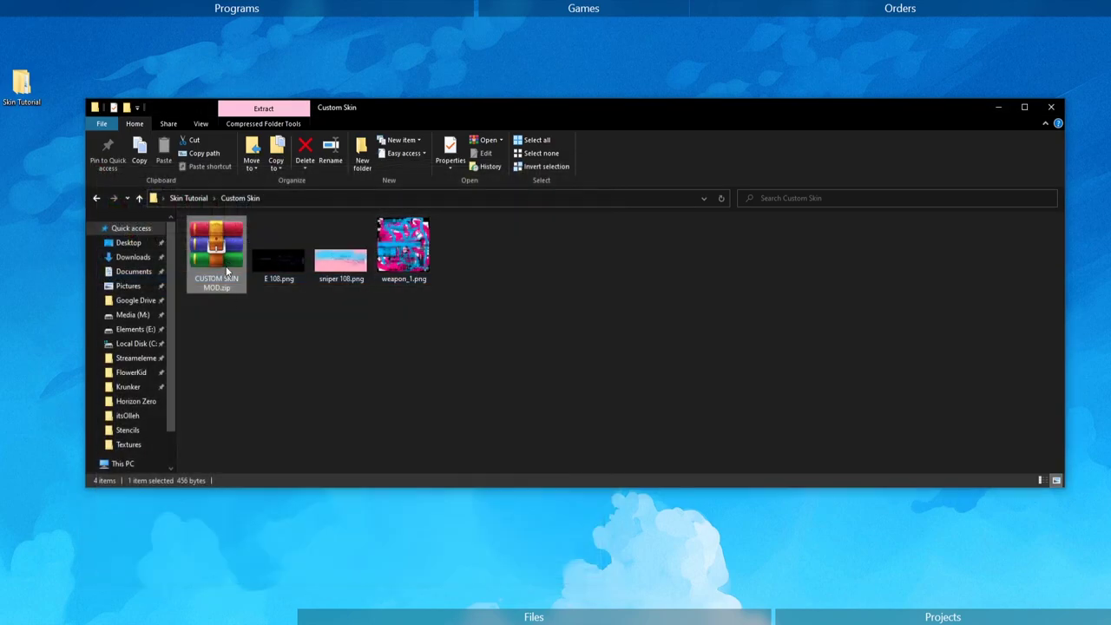
Drop weapon_1.png into the archive's textures\weapons folder and confirm adding it.
{"action": "double_click", "coordinate": [225, 274]}
{"action": "double_click", "coordinate": [122, 278]}
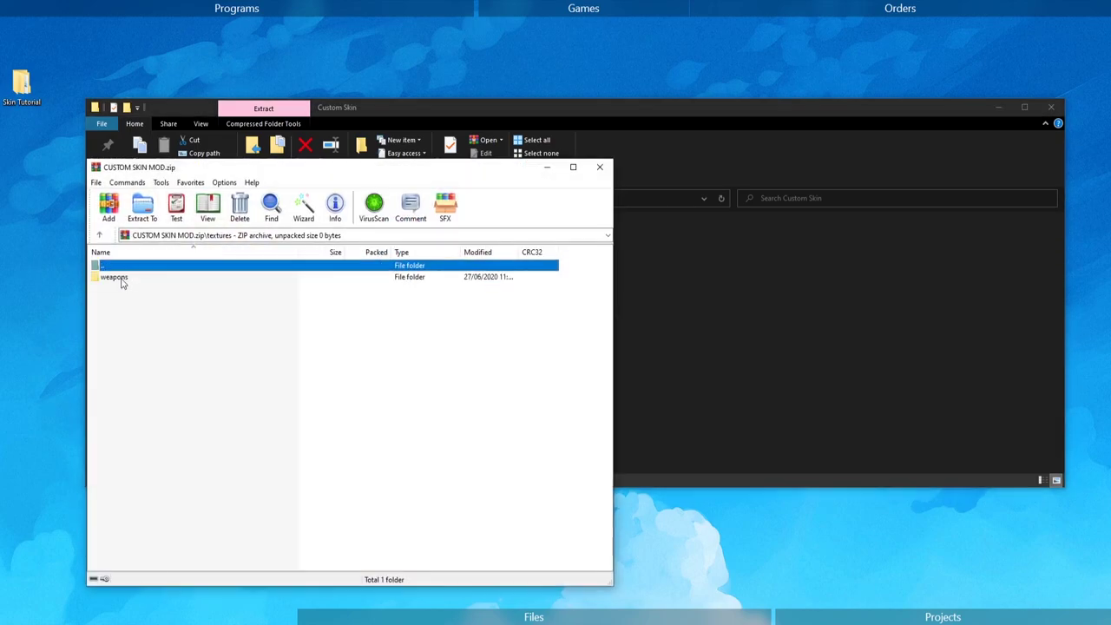
{"action": "left_click", "coordinate": [677, 291]}
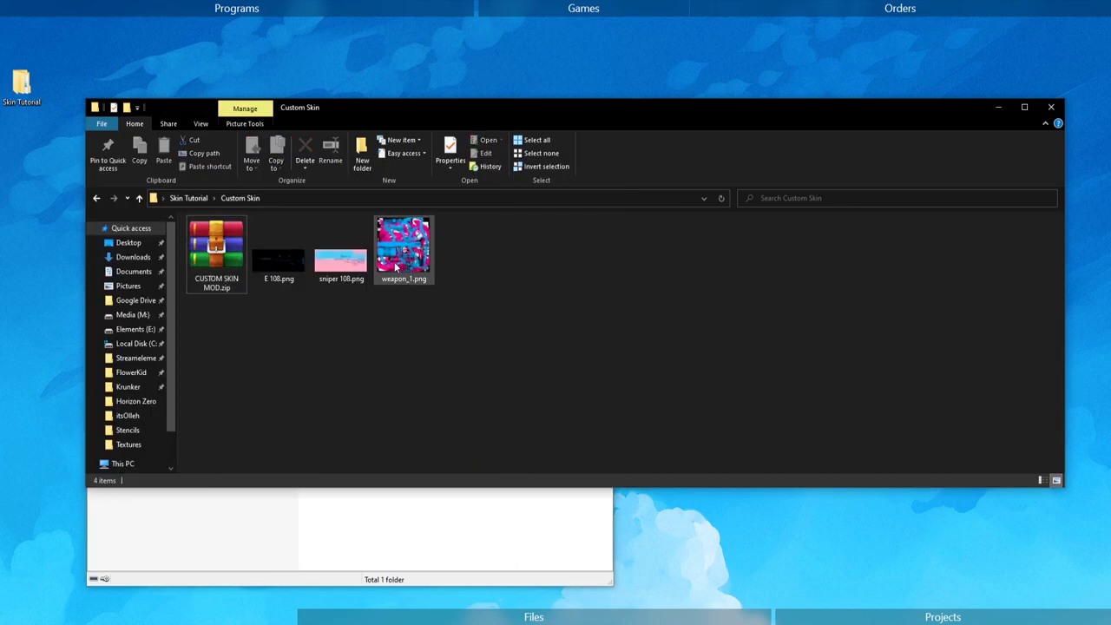
{"action": "left_click_drag", "start_coordinate": [396, 268], "coordinate": [333, 533]}
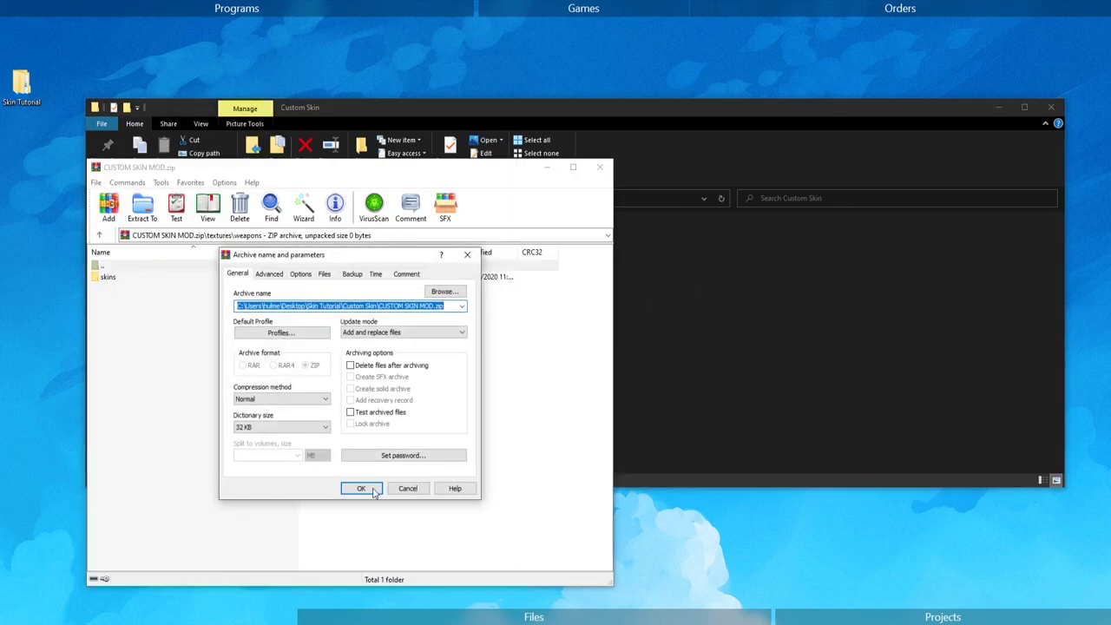
{"action": "left_click", "coordinate": [361, 488]}
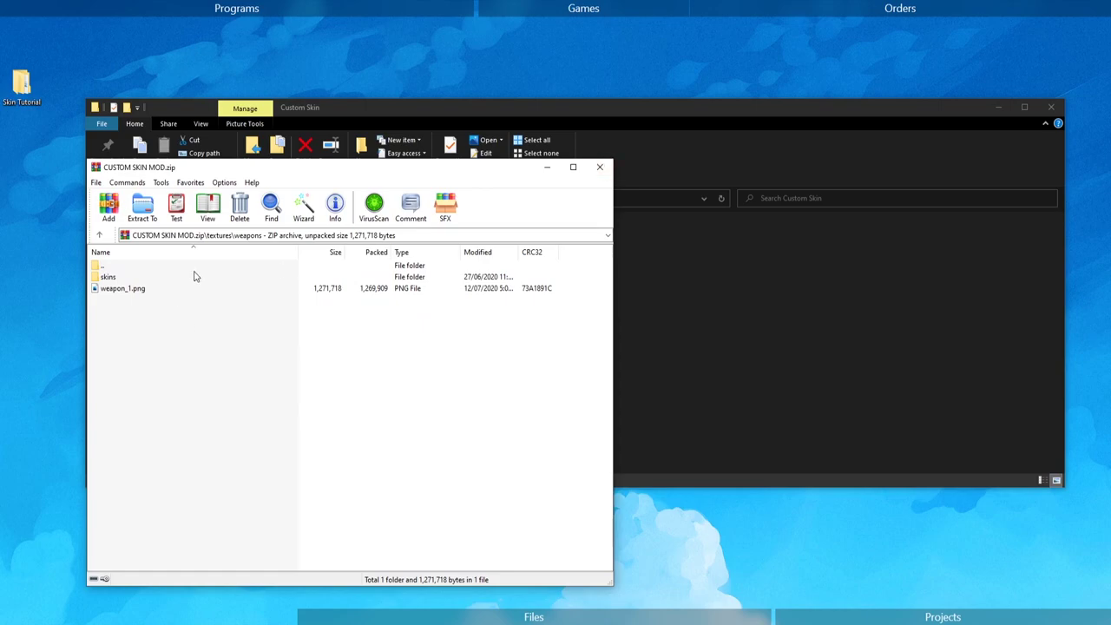
{"action": "left_click", "coordinate": [116, 278]}
{"action": "left_click", "coordinate": [106, 292]}
{"action": "left_click_drag", "start_coordinate": [107, 322], "coordinate": [152, 331]}
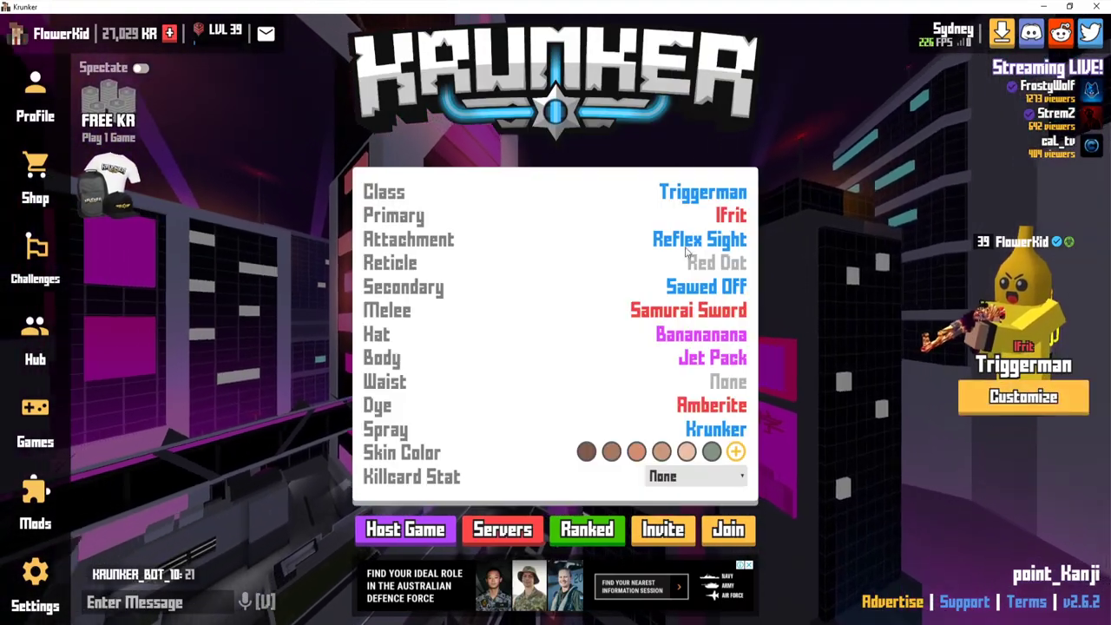
Choose the Hunter class with the default Sniper Rifle skin, then bring up the Mod Loader.
{"action": "left_click", "coordinate": [706, 193]}
{"action": "left_click", "coordinate": [556, 295]}
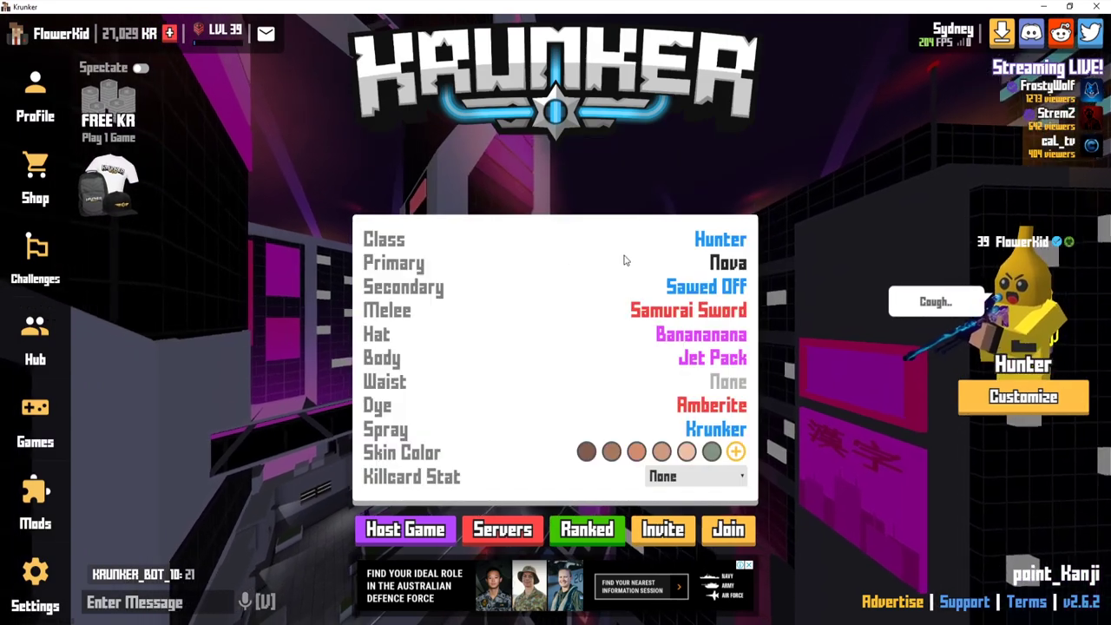
{"action": "left_click", "coordinate": [730, 264]}
{"action": "left_click", "coordinate": [414, 217]}
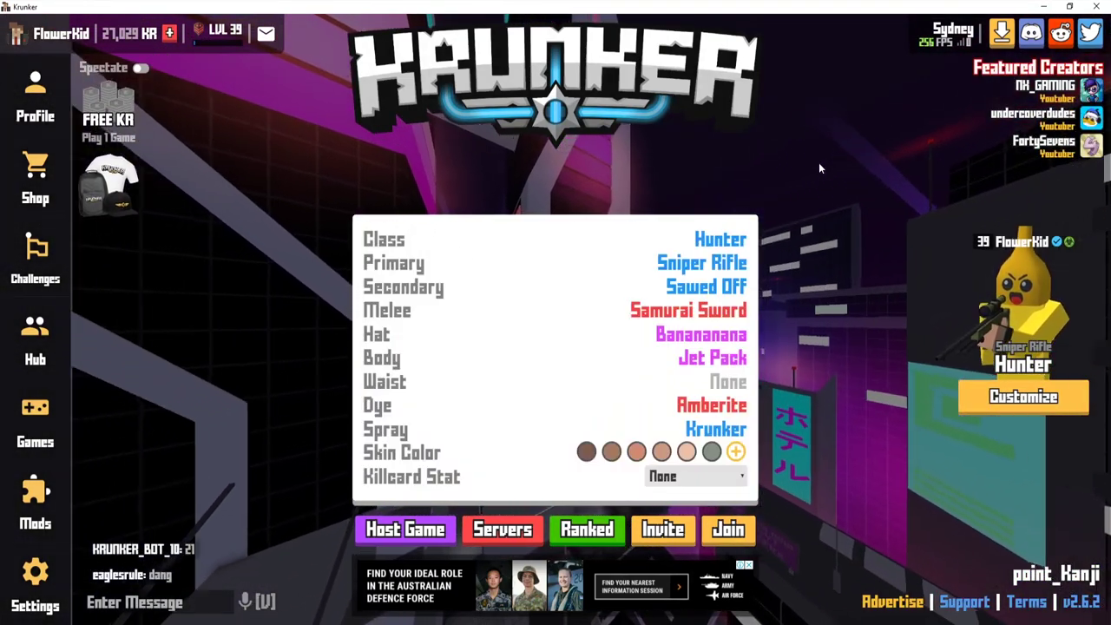
{"action": "left_click", "coordinate": [819, 163]}
{"action": "left_click", "coordinate": [38, 510]}
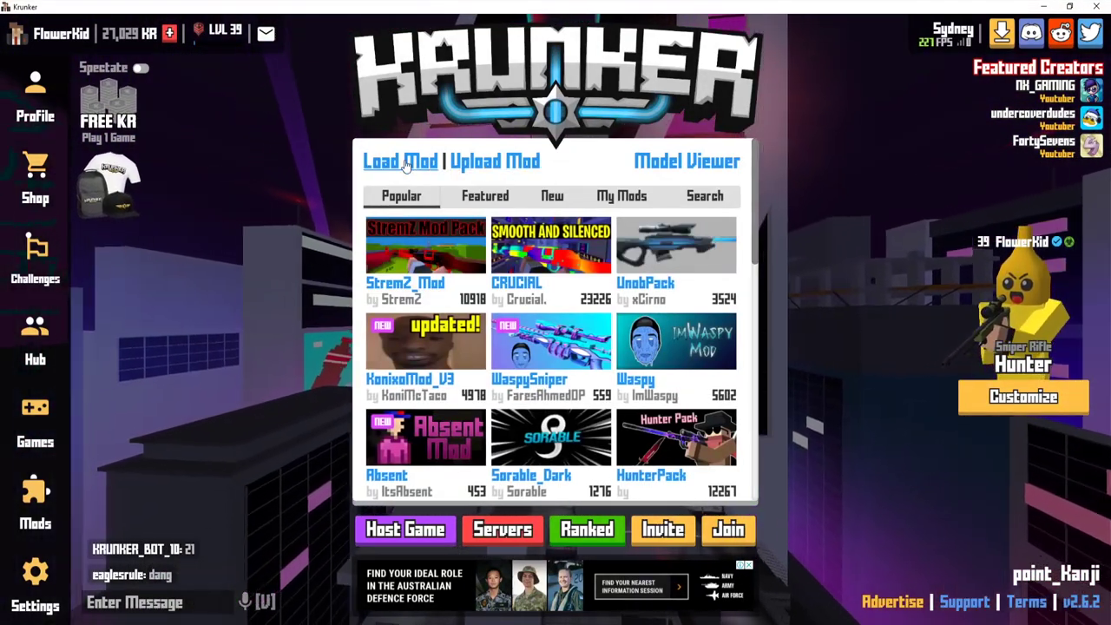
{"action": "left_click", "coordinate": [387, 165]}
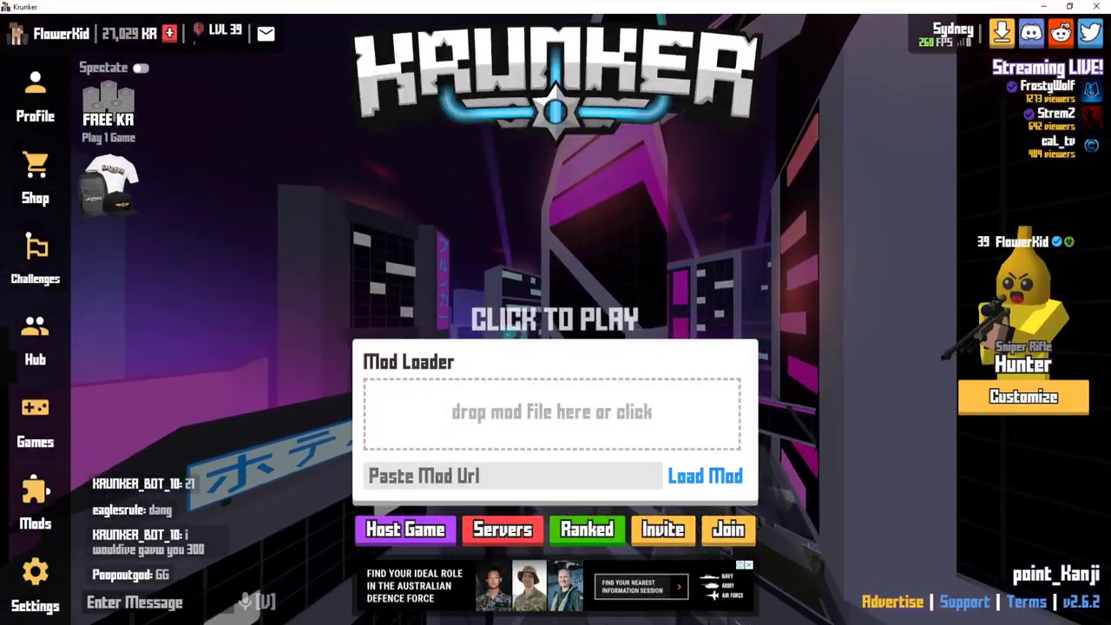
Drag CUSTOM SKIN MOD.zip onto the Mod Loader, then close it and join a match.
{"action": "key", "text": "alt+Tab"}
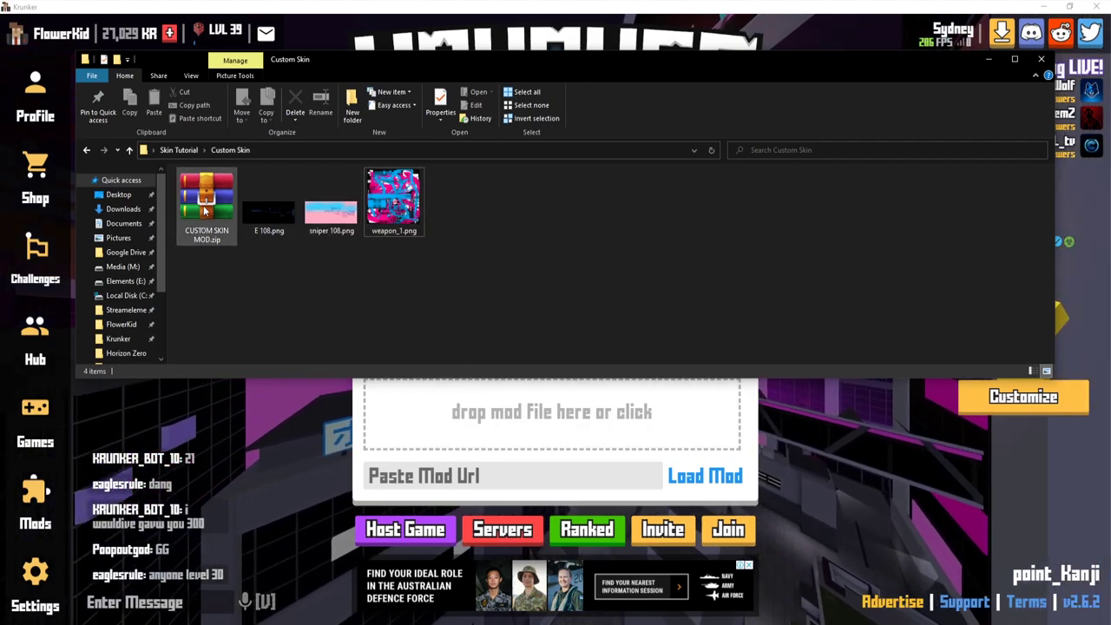
{"action": "left_click", "coordinate": [207, 207]}
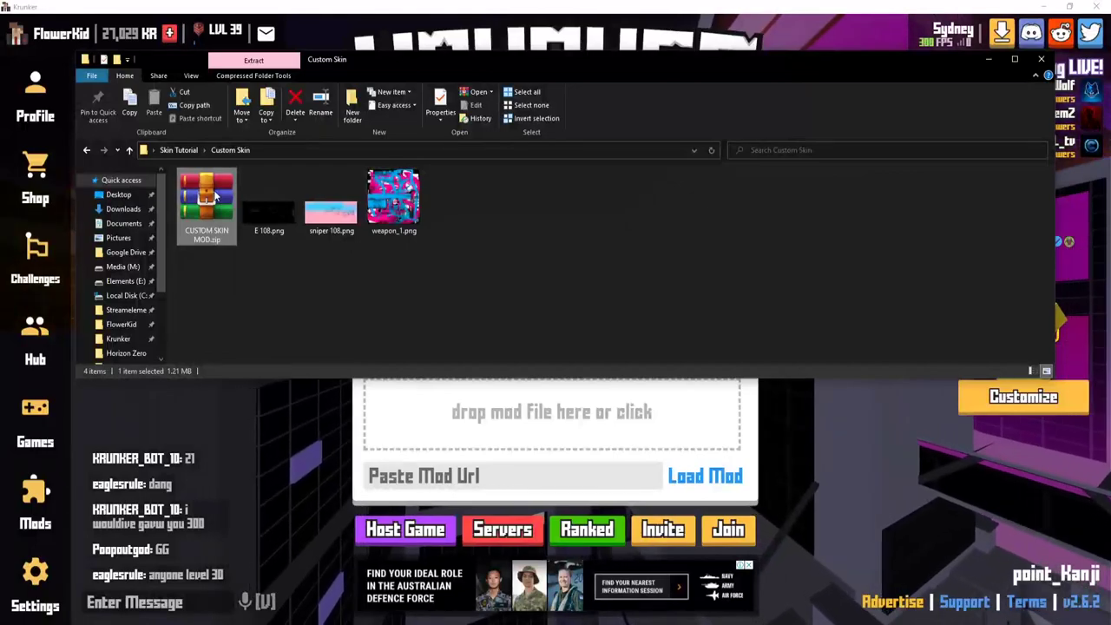
{"action": "left_click_drag", "start_coordinate": [206, 206], "coordinate": [545, 399]}
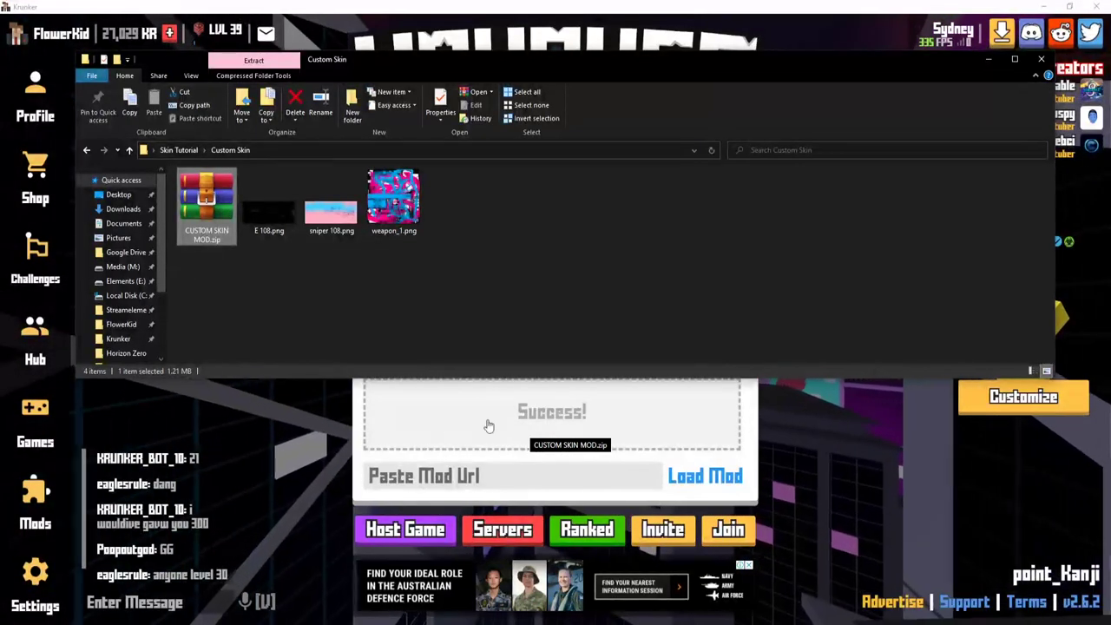
{"action": "left_click", "coordinate": [536, 428]}
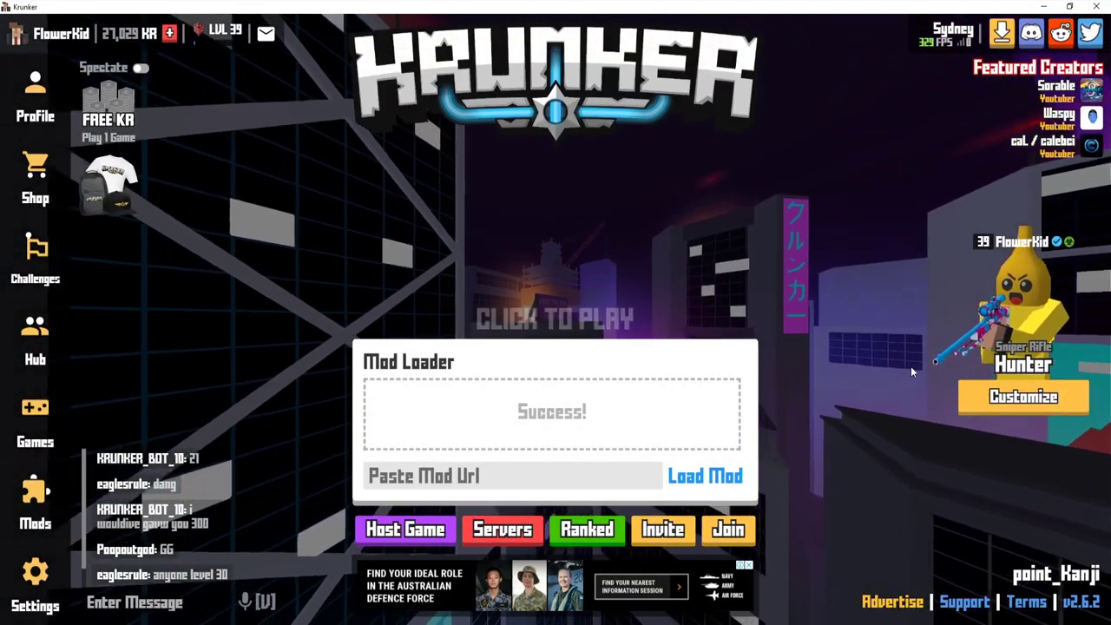
{"action": "left_click", "coordinate": [699, 279]}
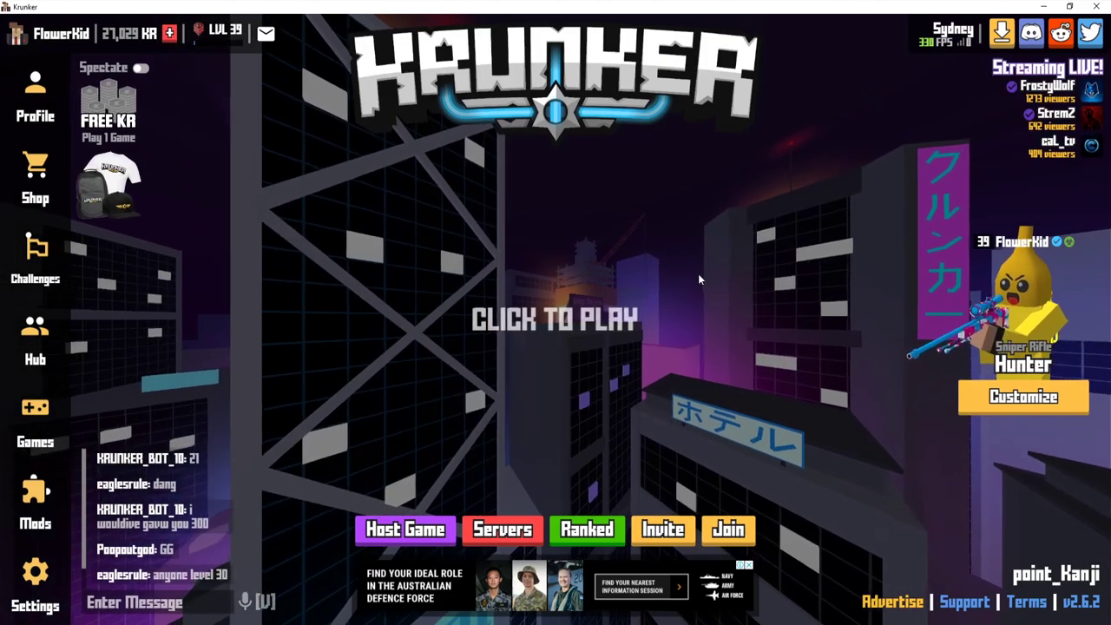
{"action": "left_click", "coordinate": [698, 278]}
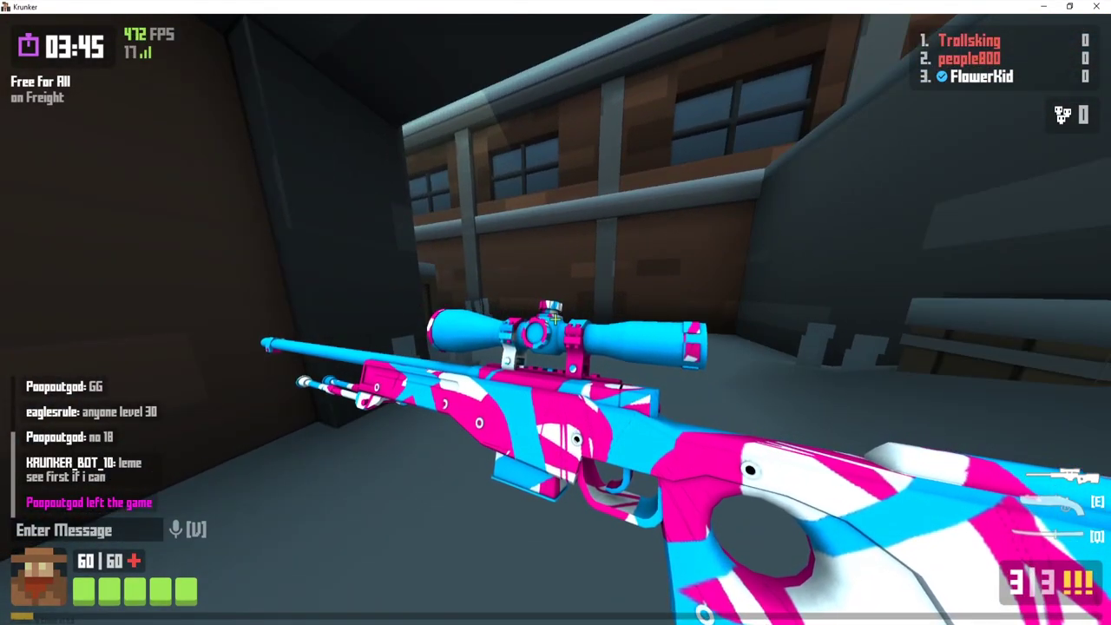
Walk through Freight, scope in with the pink-and-blue sniper and fire two shots.
{"action": "key", "text": "w"}
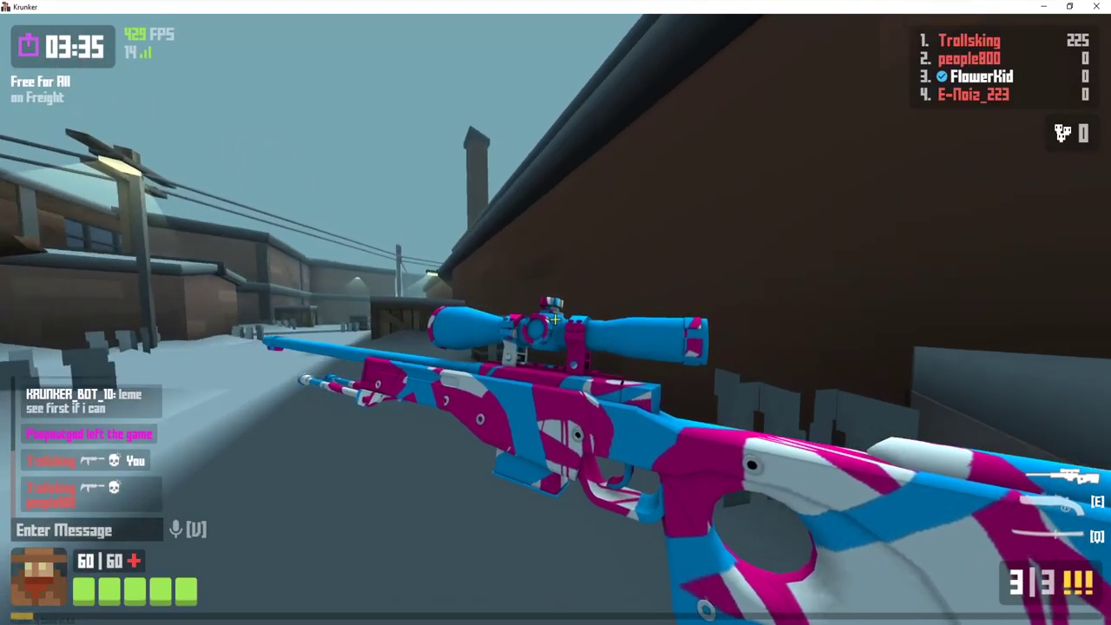
{"action": "key", "text": "w"}
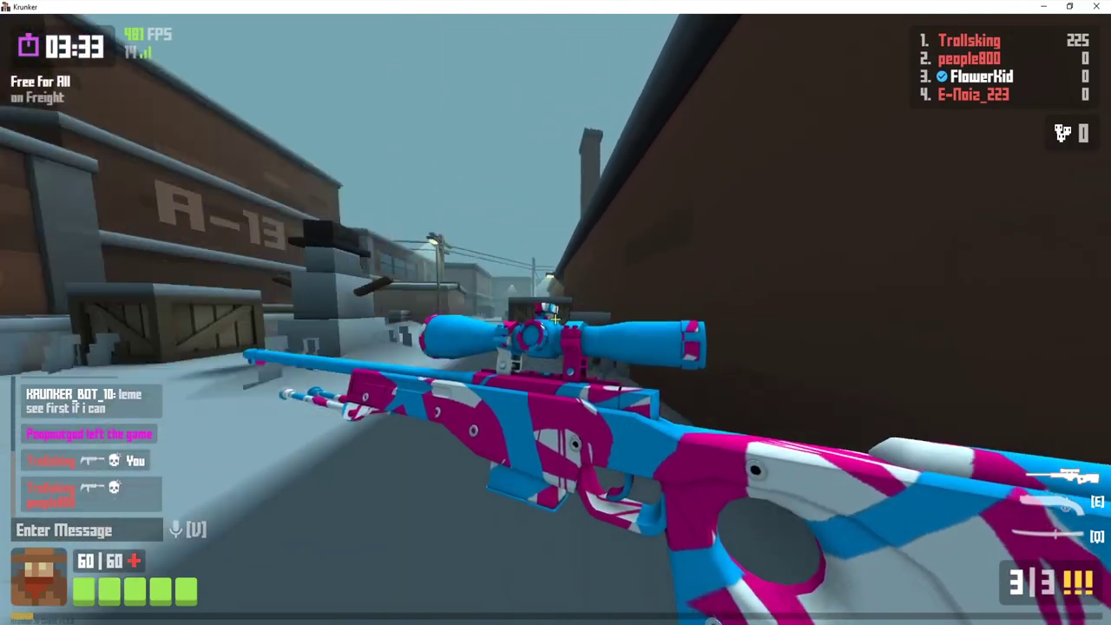
{"action": "key", "text": "w"}
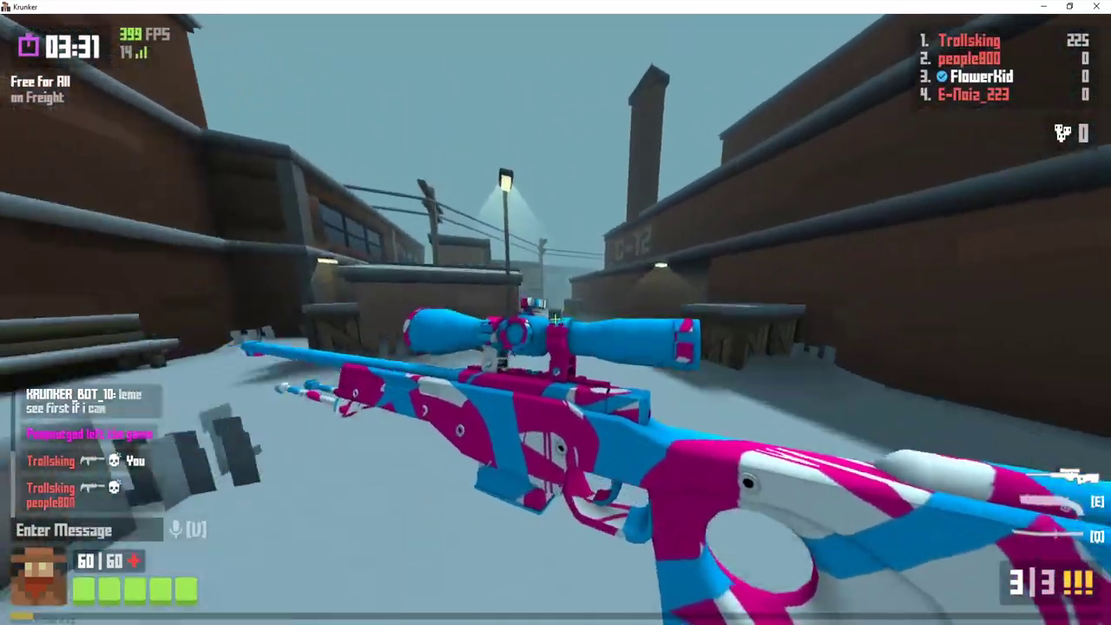
{"action": "key", "text": "w"}
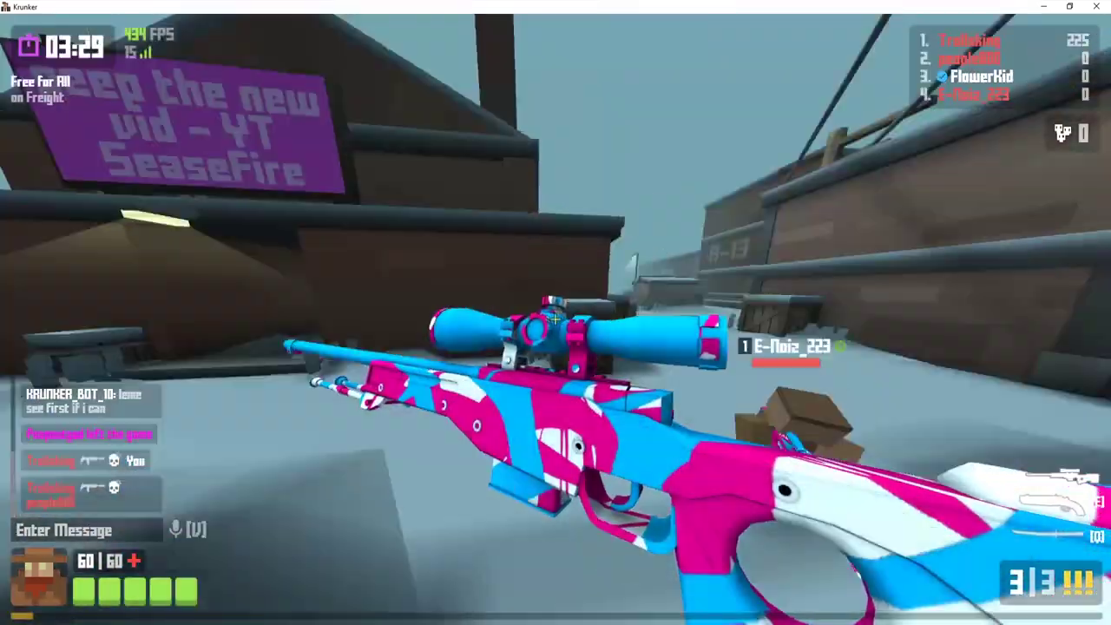
{"action": "right_click", "coordinate": [555, 319]}
{"action": "left_click", "coordinate": [556, 319]}
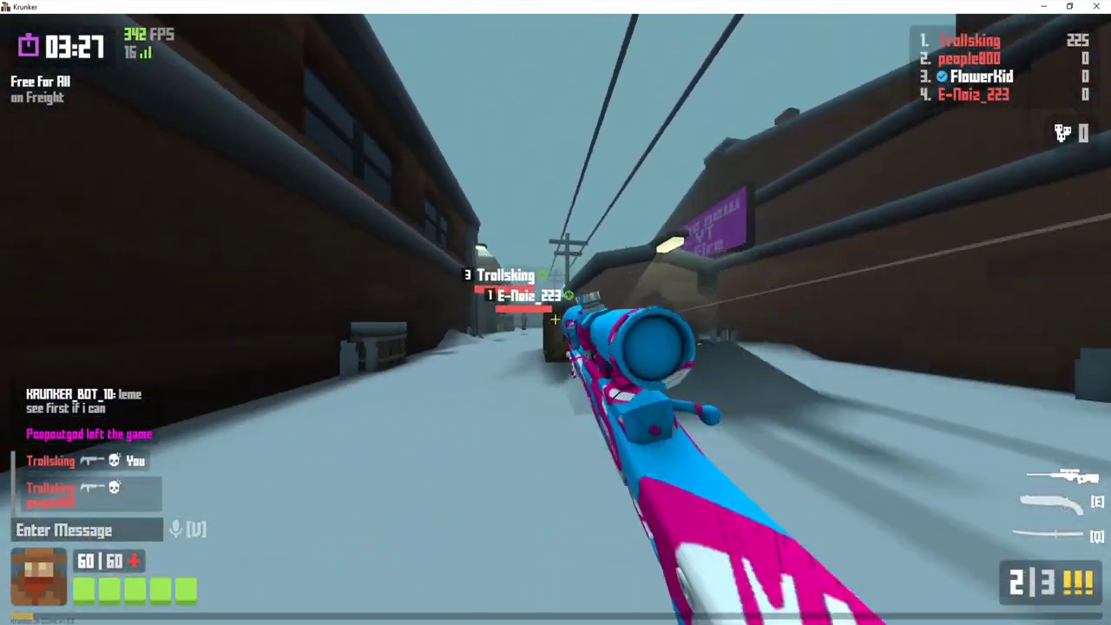
{"action": "left_click", "coordinate": [556, 319]}
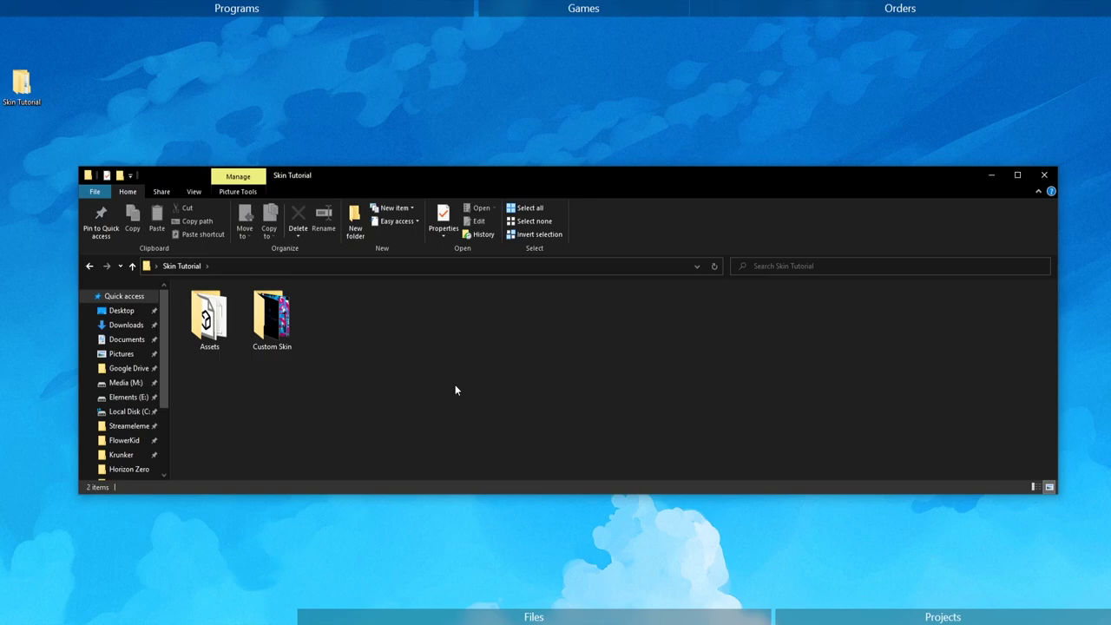
Look over the three weapon stencils in Assets\Stencils and the Custom Skin files.
{"action": "double_click", "coordinate": [209, 317]}
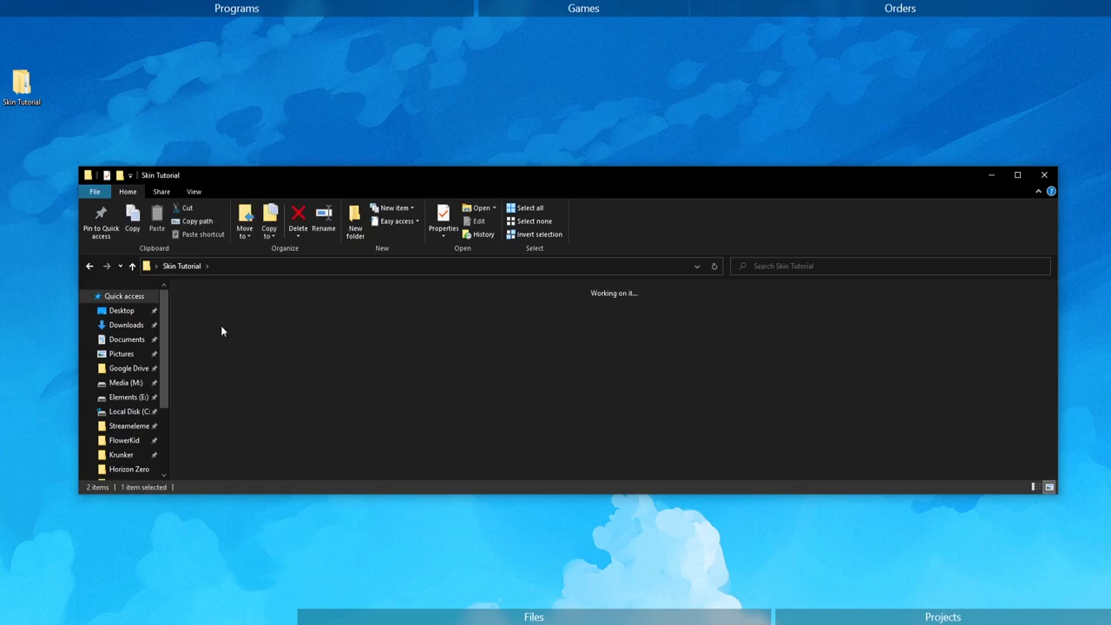
{"action": "double_click", "coordinate": [271, 317]}
{"action": "left_click_drag", "start_coordinate": [394, 397], "coordinate": [186, 291]}
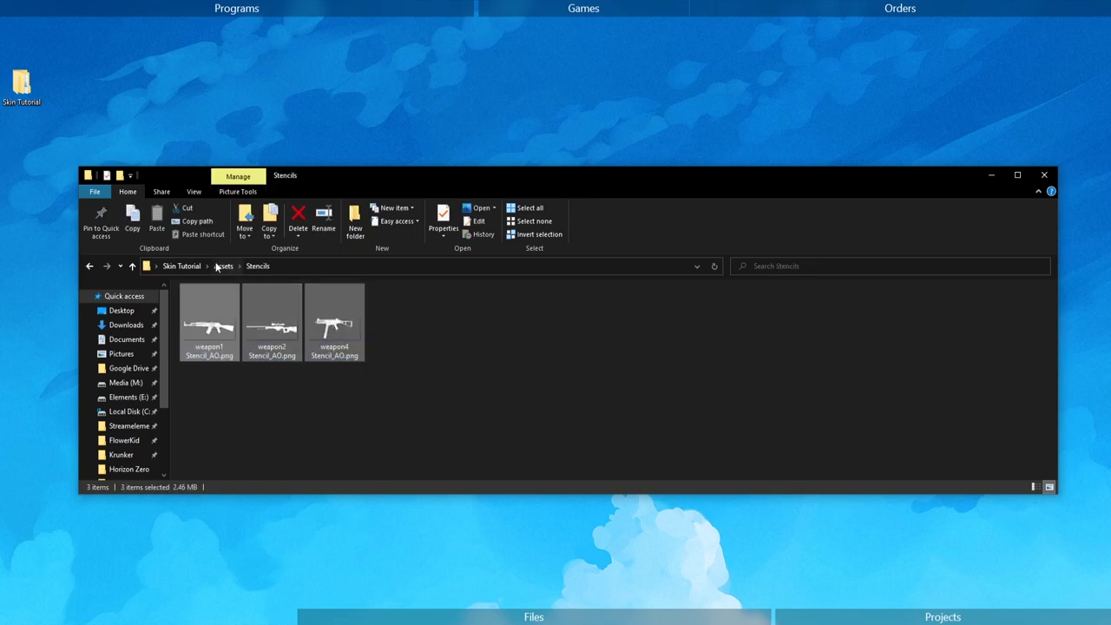
{"action": "left_click", "coordinate": [187, 266]}
{"action": "double_click", "coordinate": [272, 317]}
{"action": "left_click_drag", "start_coordinate": [334, 321], "coordinate": [334, 449]}
{"action": "left_click", "coordinate": [334, 449]}
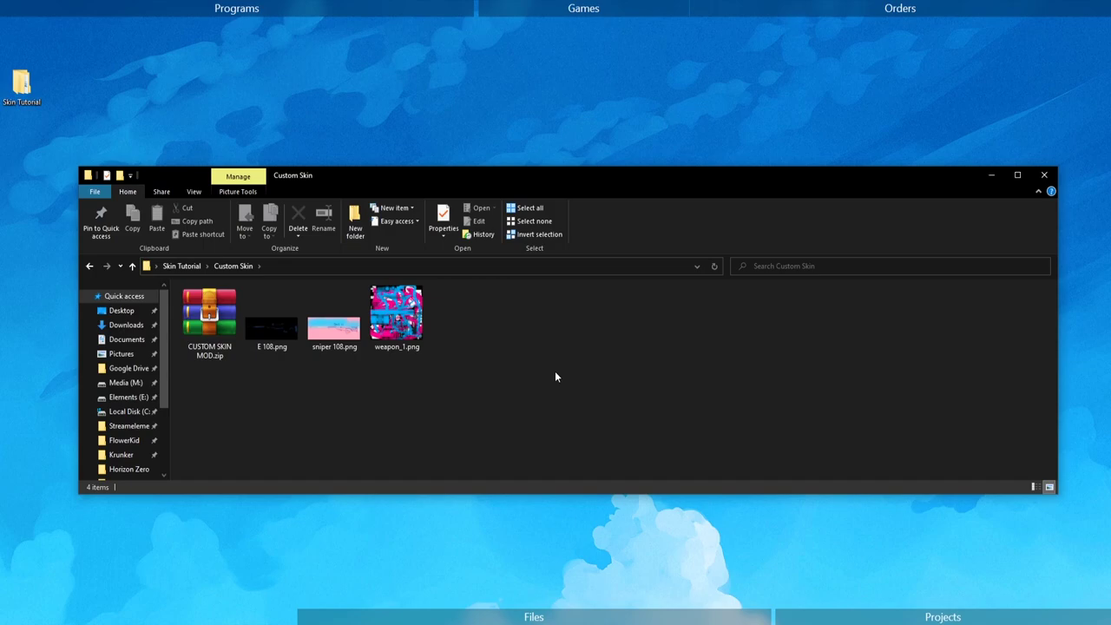
Return to Skin Tutorial and launch Substance Painter from the Start menu.
{"action": "key", "text": "alt+Left"}
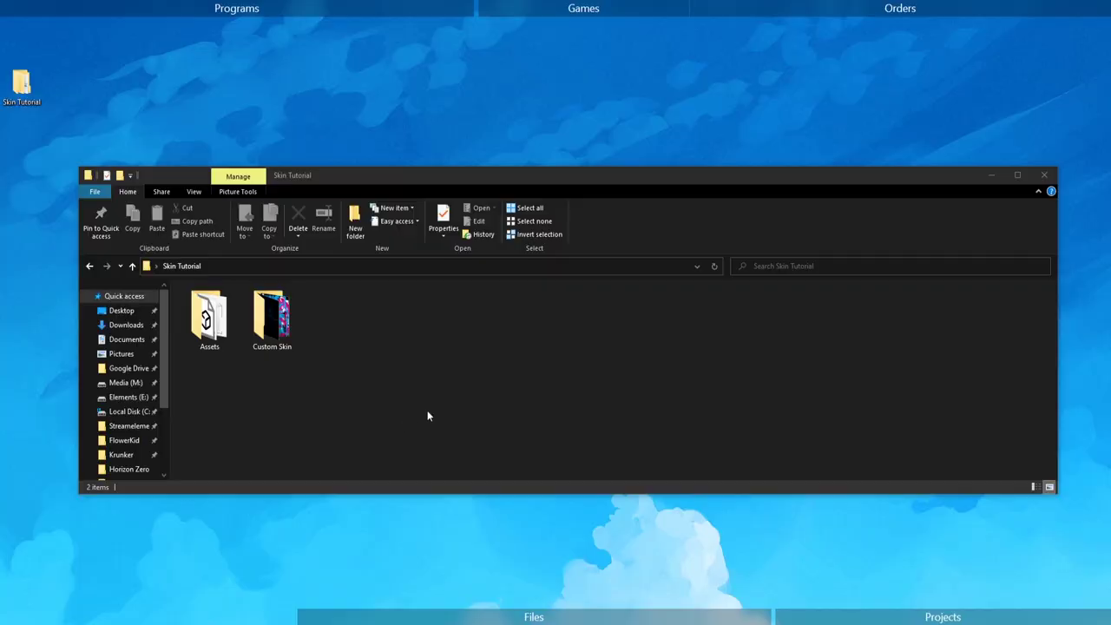
{"action": "key", "text": "super"}
{"action": "left_click", "coordinate": [285, 373]}
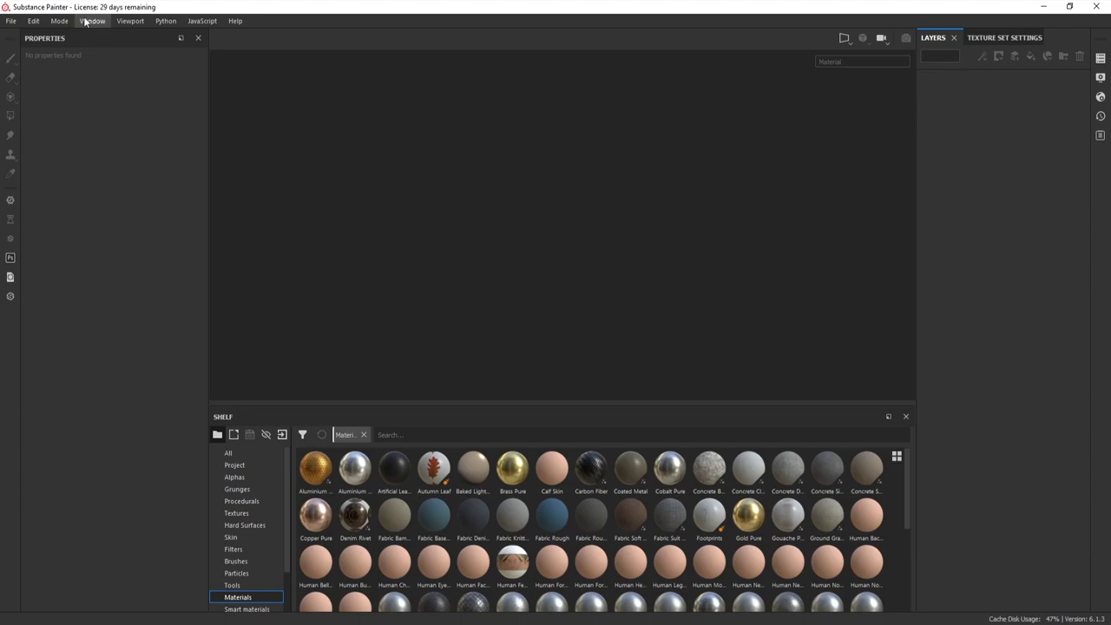
Start a new project with weapon_1.fbx from the Assets folder as its mesh.
{"action": "left_click", "coordinate": [10, 20]}
{"action": "left_click", "coordinate": [13, 42]}
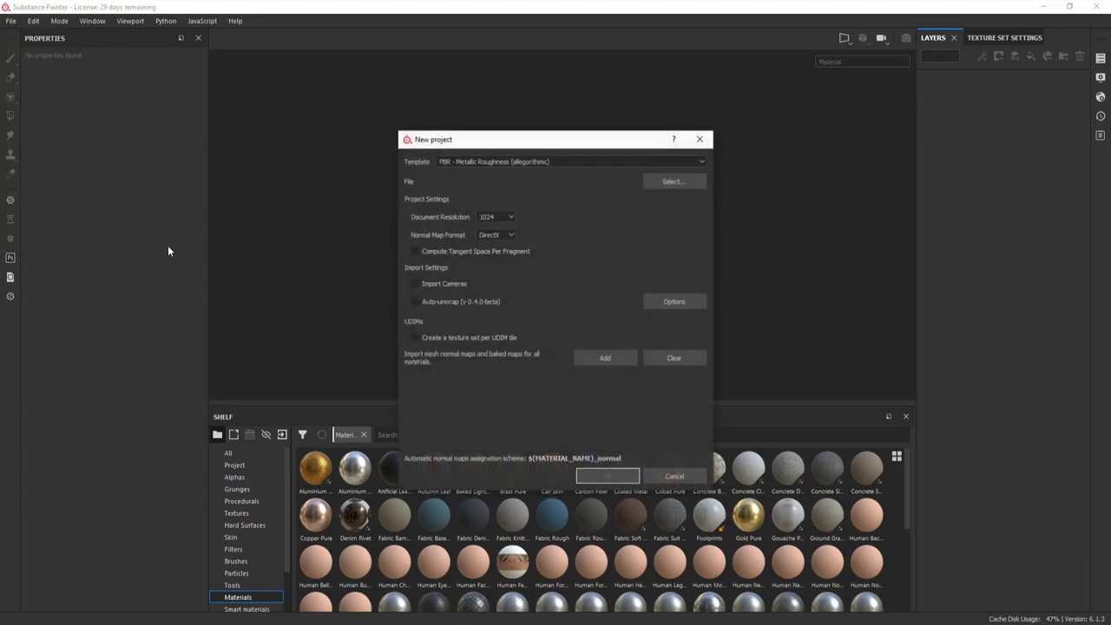
{"action": "left_click", "coordinate": [673, 182]}
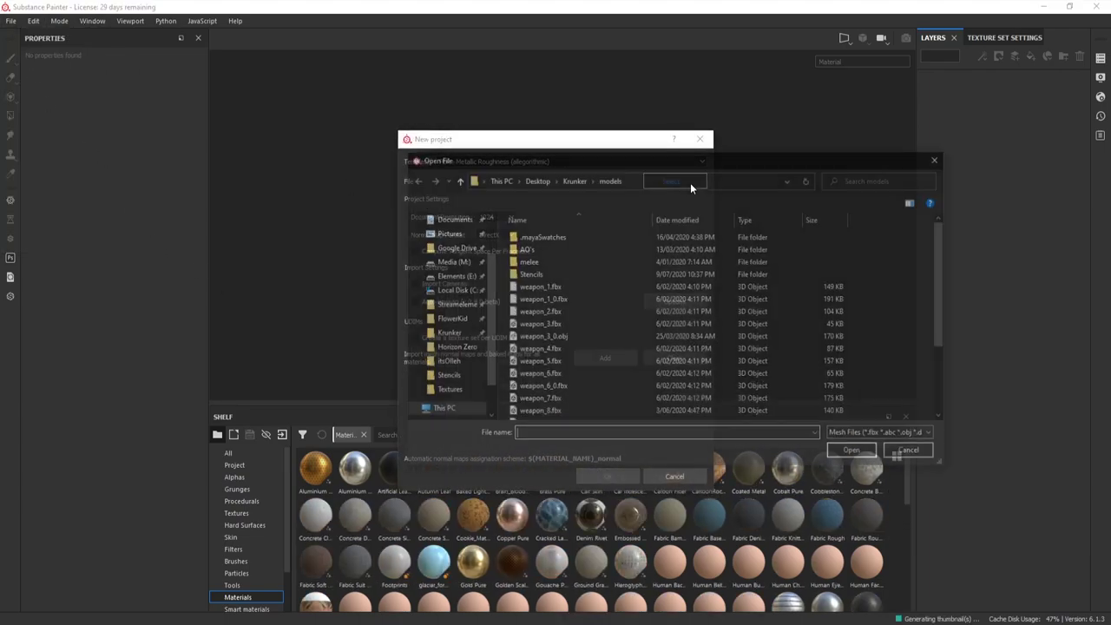
{"action": "double_click", "coordinate": [551, 238]}
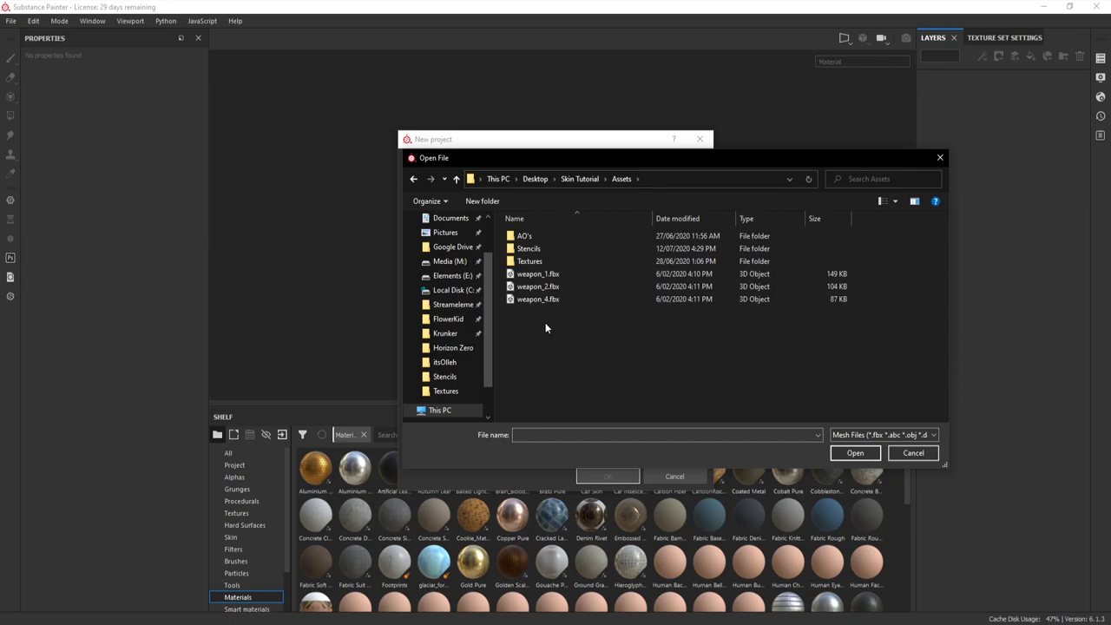
{"action": "left_click", "coordinate": [545, 274]}
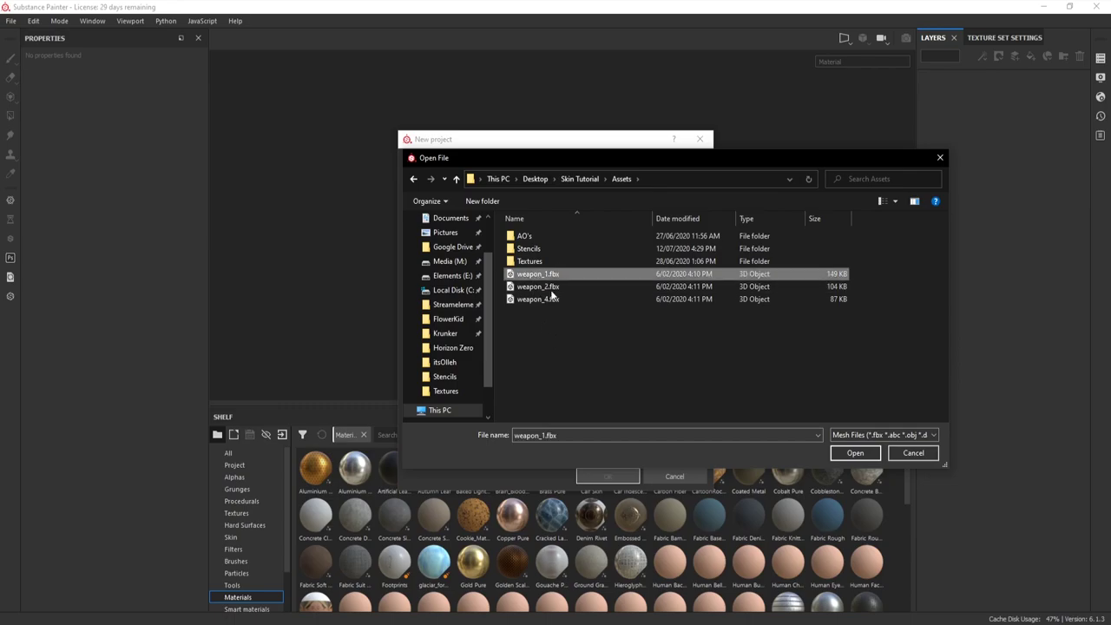
{"action": "left_click", "coordinate": [855, 454]}
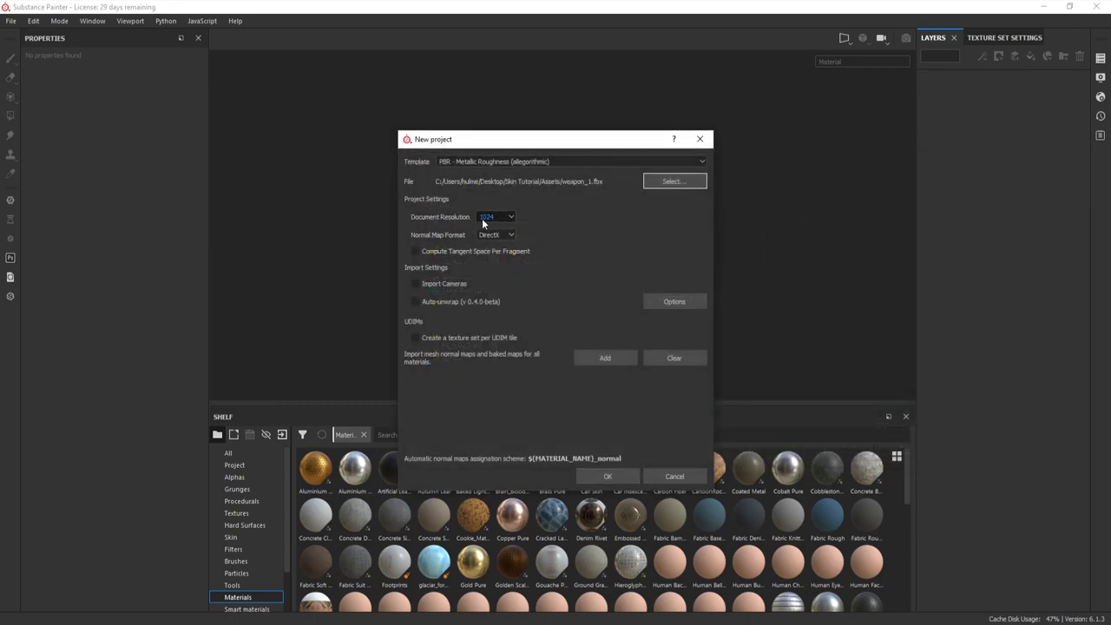
Set the document resolution to 4096 and create the project.
{"action": "left_click", "coordinate": [483, 221]}
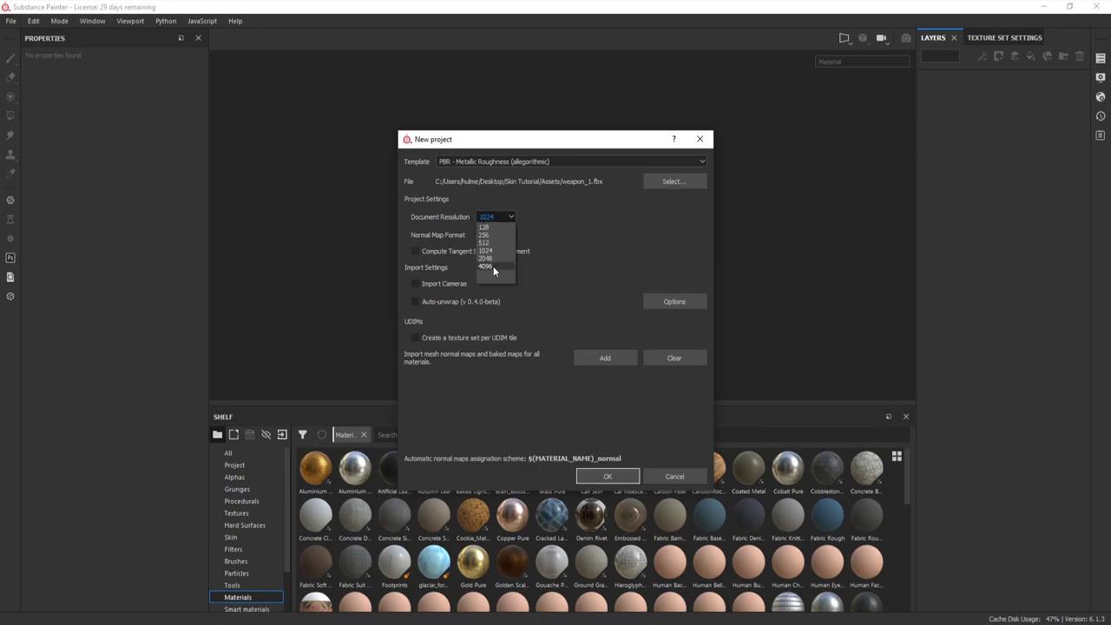
{"action": "left_click", "coordinate": [486, 265]}
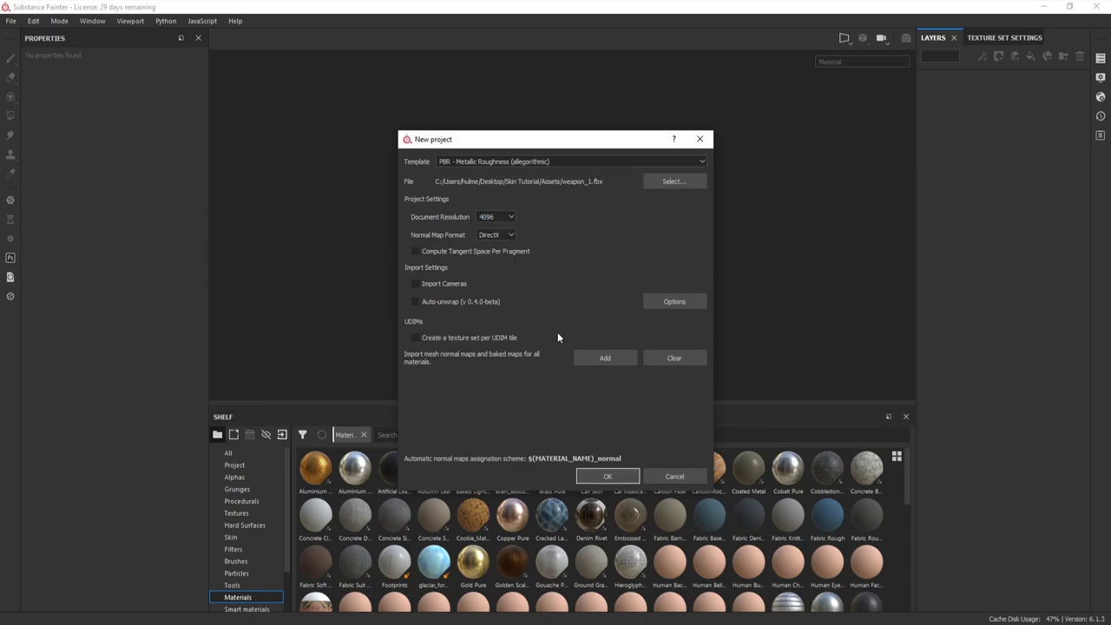
{"action": "left_click", "coordinate": [510, 218]}
{"action": "left_click", "coordinate": [493, 219]}
{"action": "left_click", "coordinate": [486, 265]}
{"action": "left_click", "coordinate": [612, 478]}
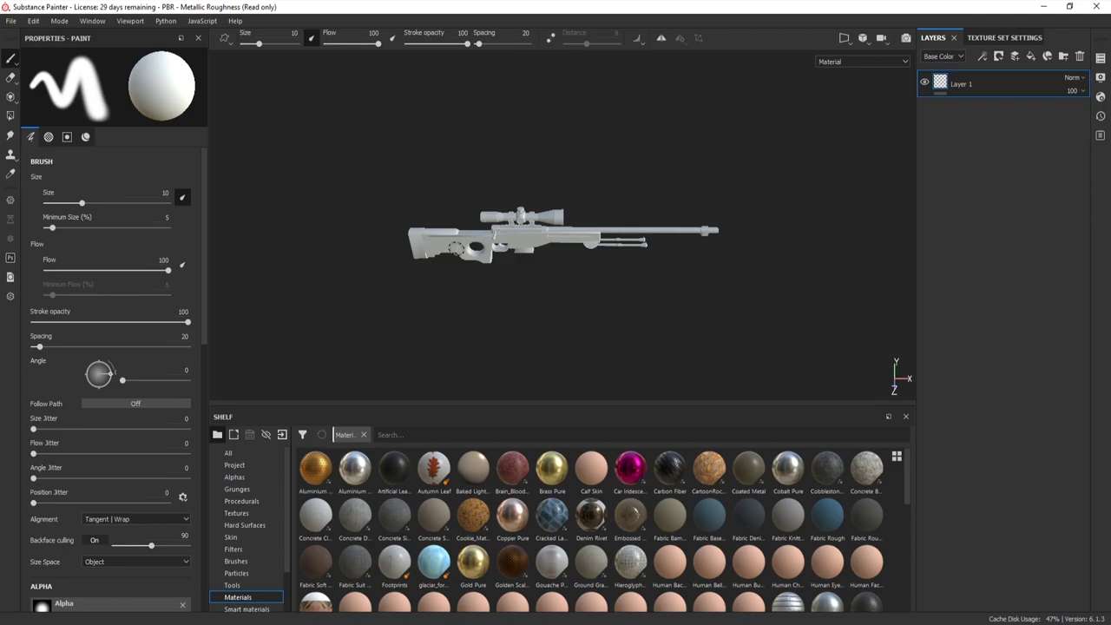
Orbit and zoom around the rifle, checking the Alt, Shift and Ctrl navigation hints.
{"action": "left_click_drag", "start_coordinate": [755, 212], "coordinate": [994, 207], "text": "alt"}
{"action": "scroll", "coordinate": [603, 184], "scroll_direction": "up", "scroll_amount": 5}
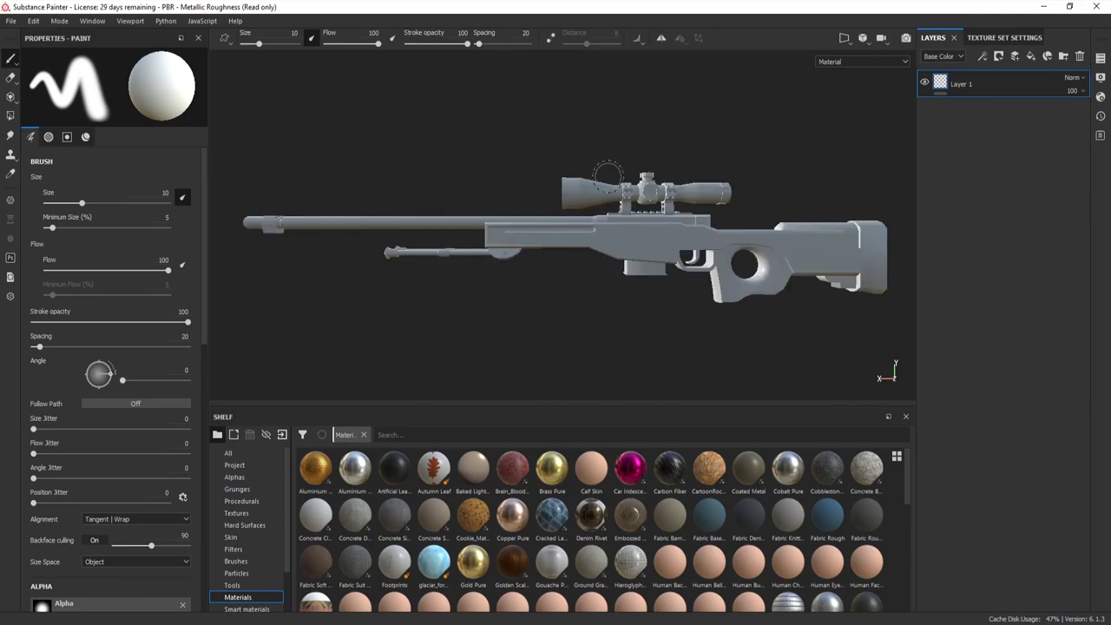
{"action": "left_click_drag", "start_coordinate": [583, 306], "coordinate": [482, 369], "text": "alt"}
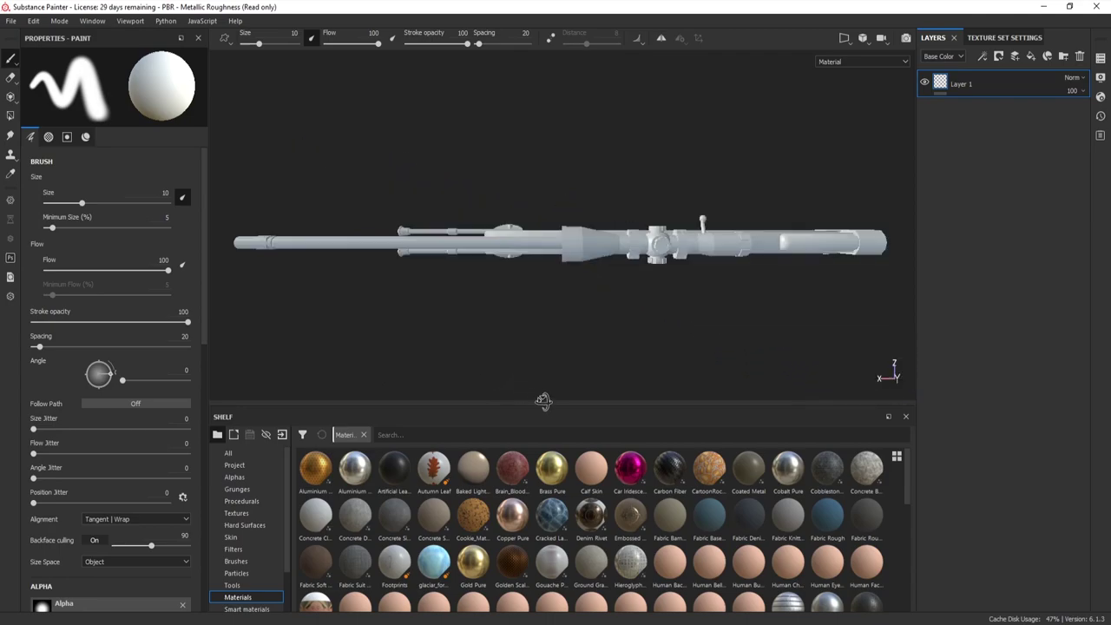
{"action": "mouse_move", "coordinate": [581, 397]}
{"action": "left_mouse_down", "text": "alt"}
{"action": "mouse_move", "coordinate": [578, 300]}
{"action": "mouse_move", "coordinate": [392, 300]}
{"action": "mouse_move", "coordinate": [543, 300]}
{"action": "mouse_move", "coordinate": [562, 156]}
{"action": "mouse_move", "coordinate": [576, 400]}
{"action": "mouse_move", "coordinate": [576, 268]}
{"action": "left_mouse_up", "text": "alt"}
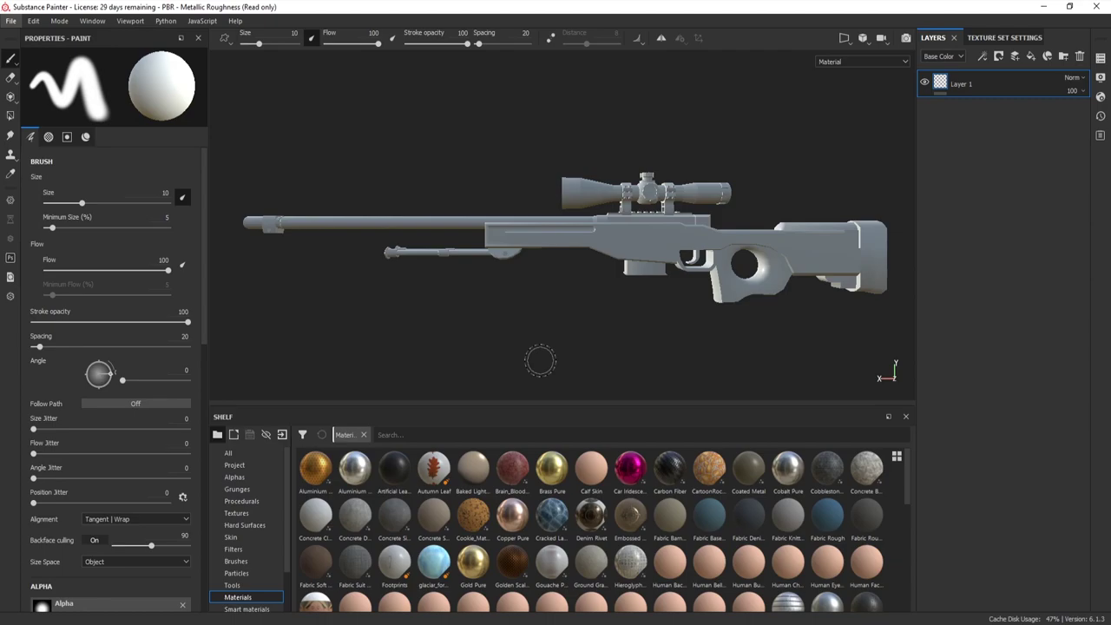
{"action": "key", "text": "alt"}
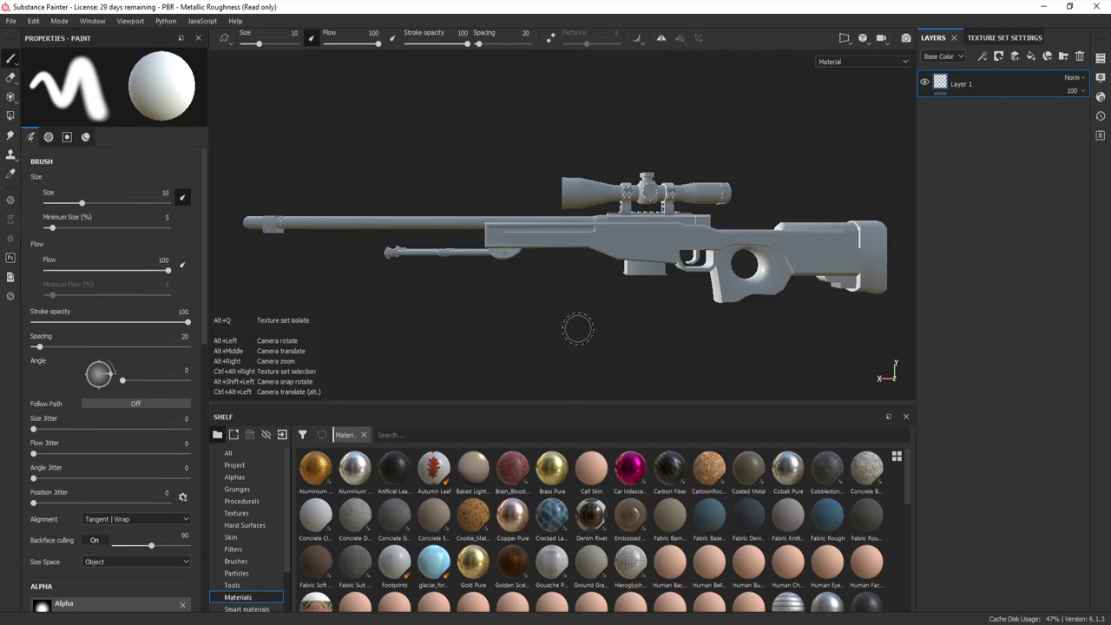
{"action": "key", "text": "shift"}
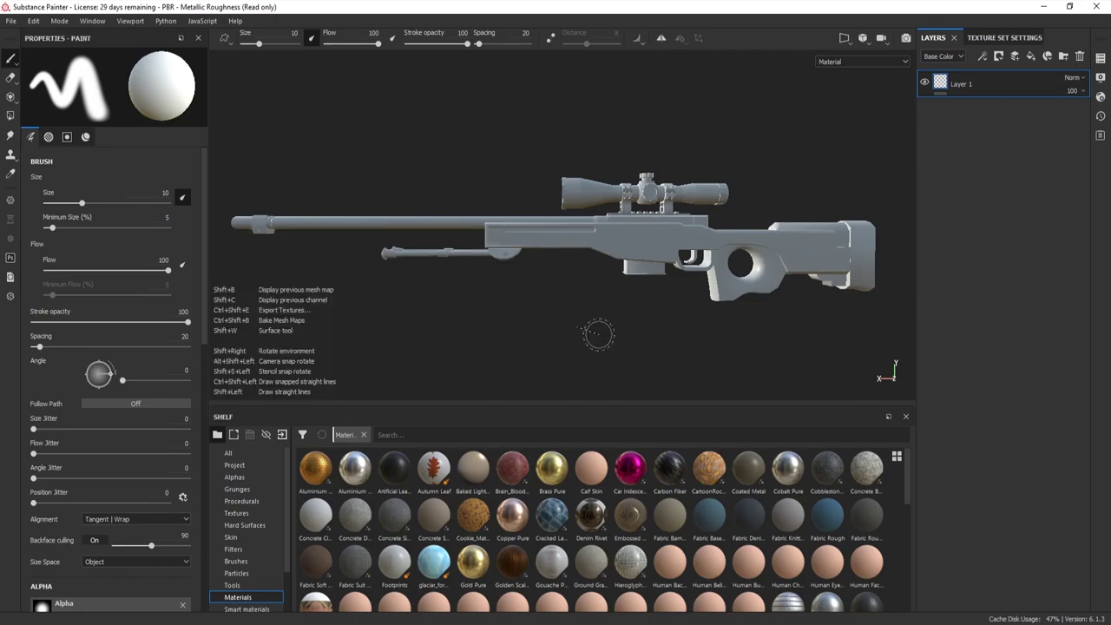
{"action": "key", "text": "ctrl"}
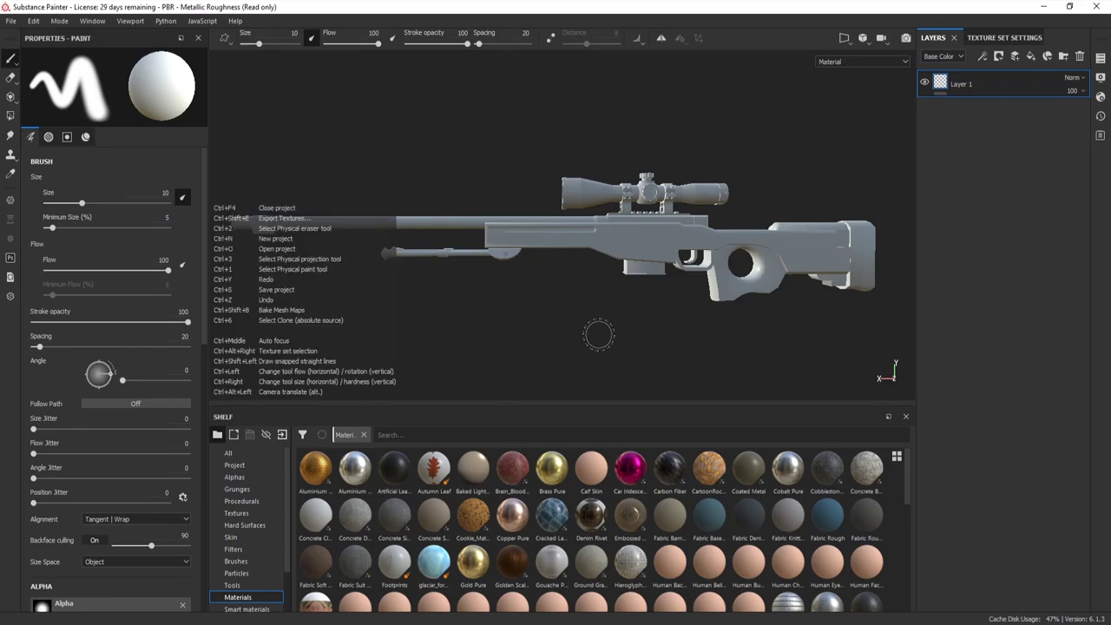
{"action": "left_click_drag", "start_coordinate": [598, 335], "coordinate": [596, 349], "text": "alt"}
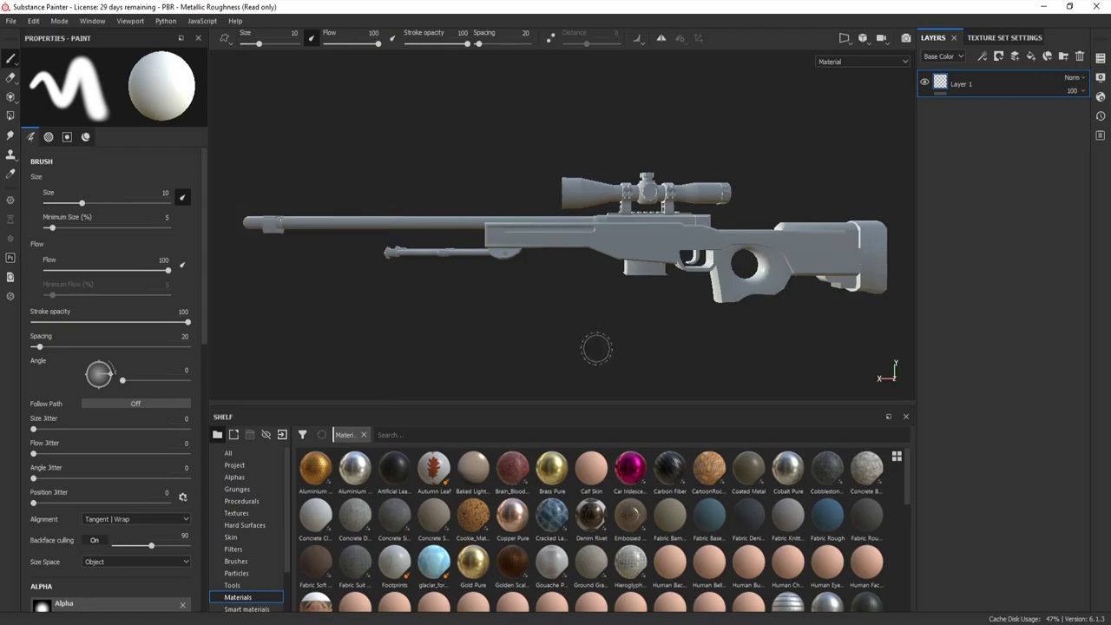
Switch the camera to Orthographic projection and inspect the rifle from several angles.
{"action": "left_click", "coordinate": [866, 43]}
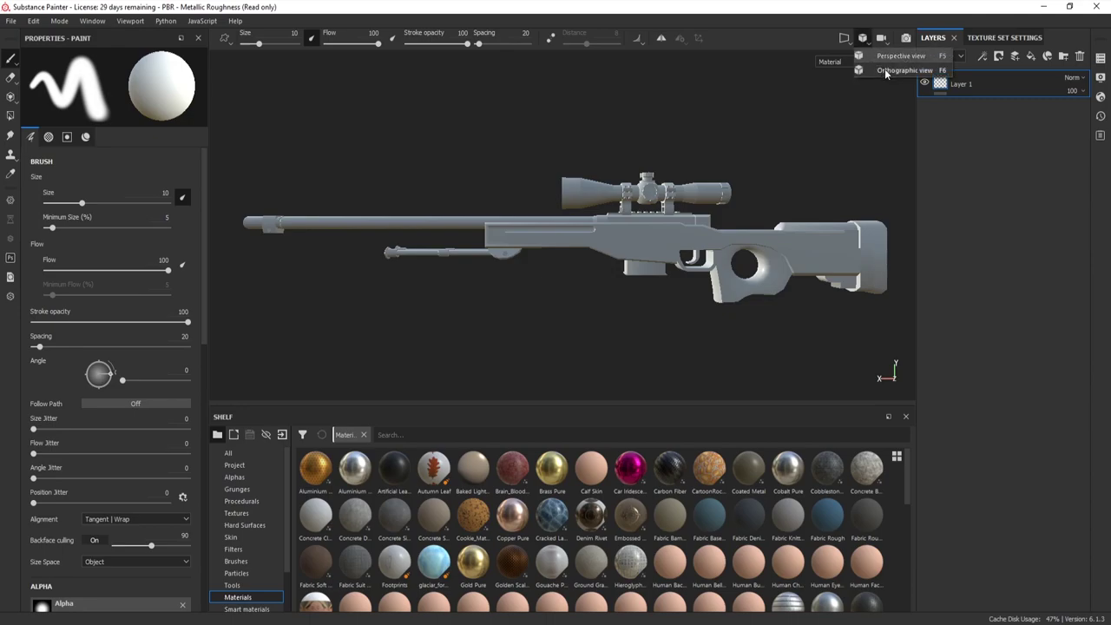
{"action": "left_click", "coordinate": [885, 71]}
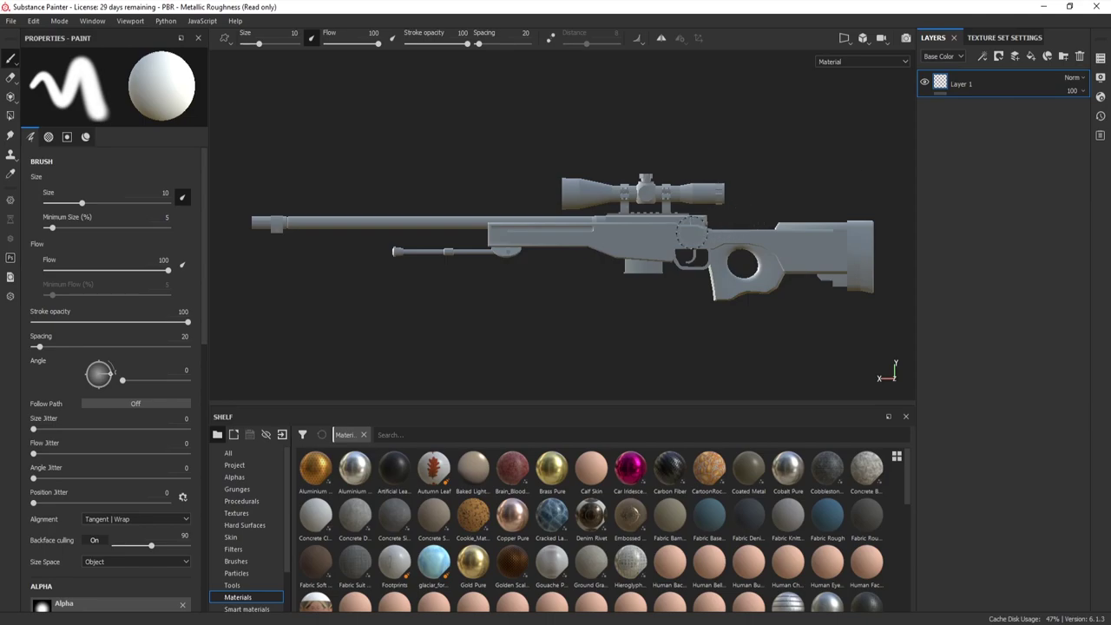
{"action": "left_click", "coordinate": [863, 38]}
{"action": "left_click", "coordinate": [866, 70]}
{"action": "scroll", "coordinate": [556, 261], "scroll_direction": "up", "scroll_amount": 5}
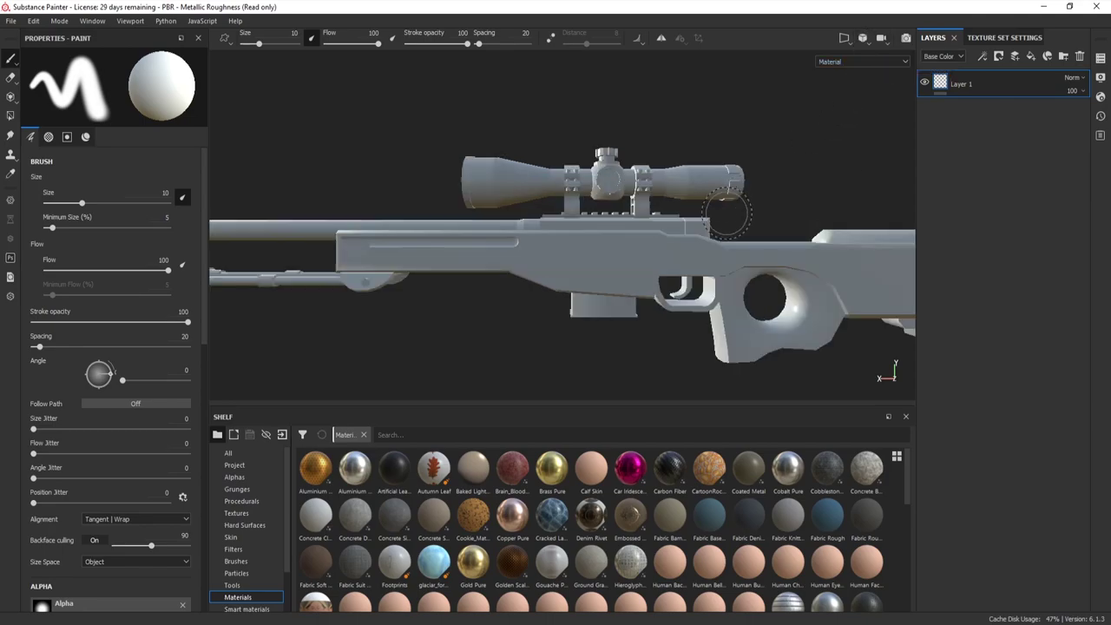
{"action": "left_click_drag", "start_coordinate": [308, 380], "coordinate": [104, 248], "text": "alt"}
{"action": "middle_click_drag", "start_coordinate": [104, 248], "coordinate": [660, 156], "text": "alt"}
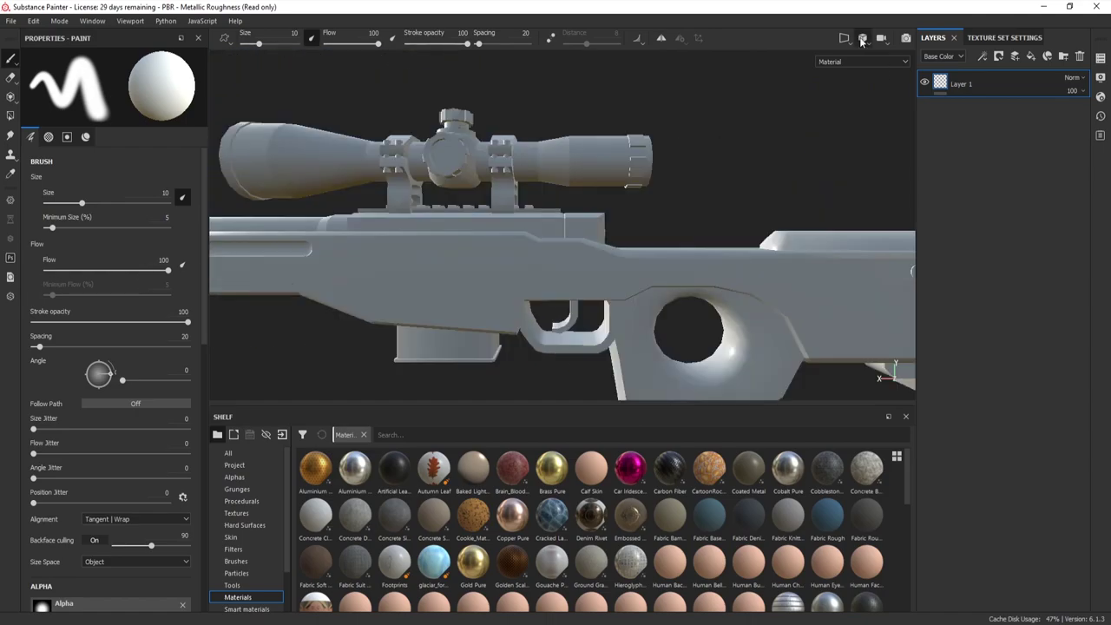
{"action": "left_click", "coordinate": [863, 38]}
{"action": "left_click", "coordinate": [868, 71]}
{"action": "middle_click_drag", "start_coordinate": [868, 76], "coordinate": [661, 297], "text": "alt"}
{"action": "mouse_move", "coordinate": [661, 297]}
{"action": "right_mouse_down", "text": "alt"}
{"action": "mouse_move", "coordinate": [590, 308]}
{"action": "mouse_move", "coordinate": [654, 314]}
{"action": "right_mouse_up", "text": "alt"}
{"action": "left_click_drag", "start_coordinate": [655, 314], "coordinate": [737, 317], "text": "alt"}
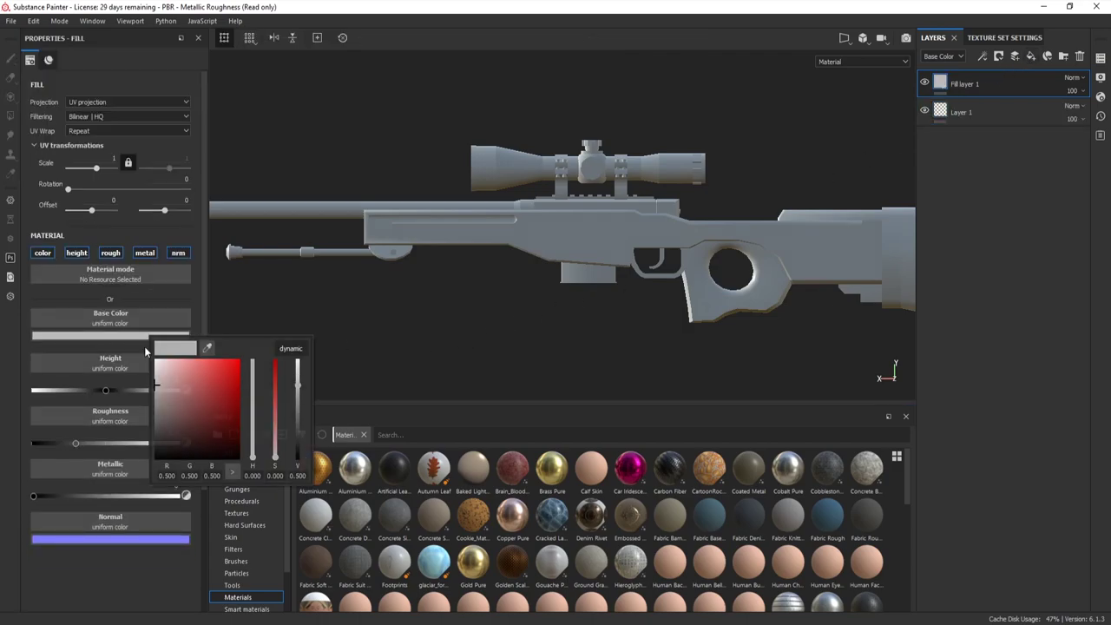
Add a white fill layer and show only the Base Color channel in the viewport.
{"action": "left_click", "coordinate": [155, 356]}
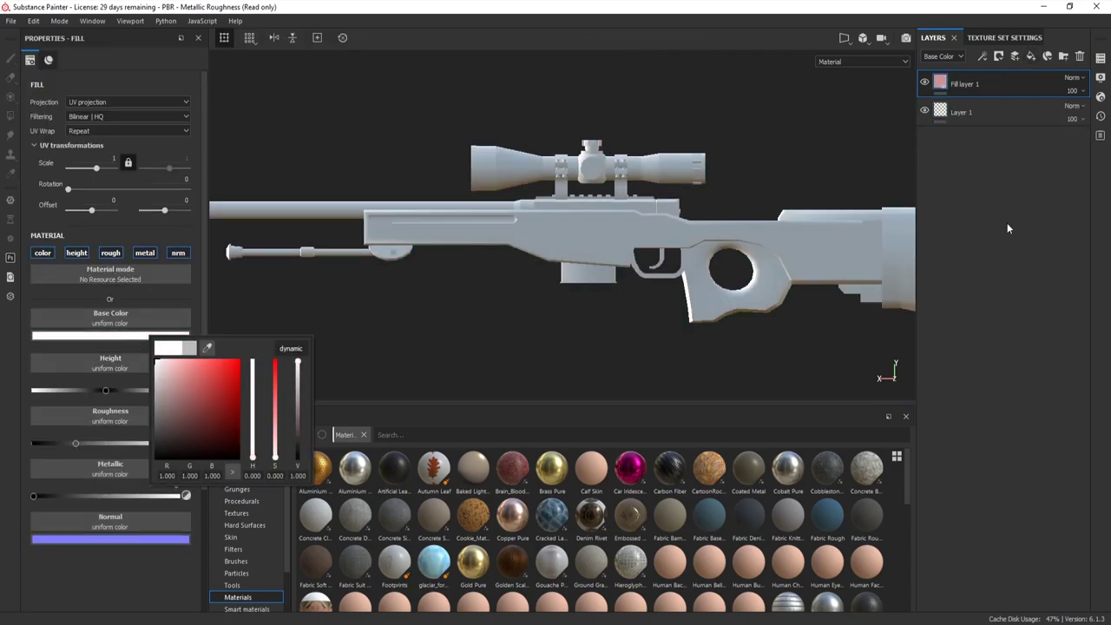
{"action": "left_click", "coordinate": [831, 61]}
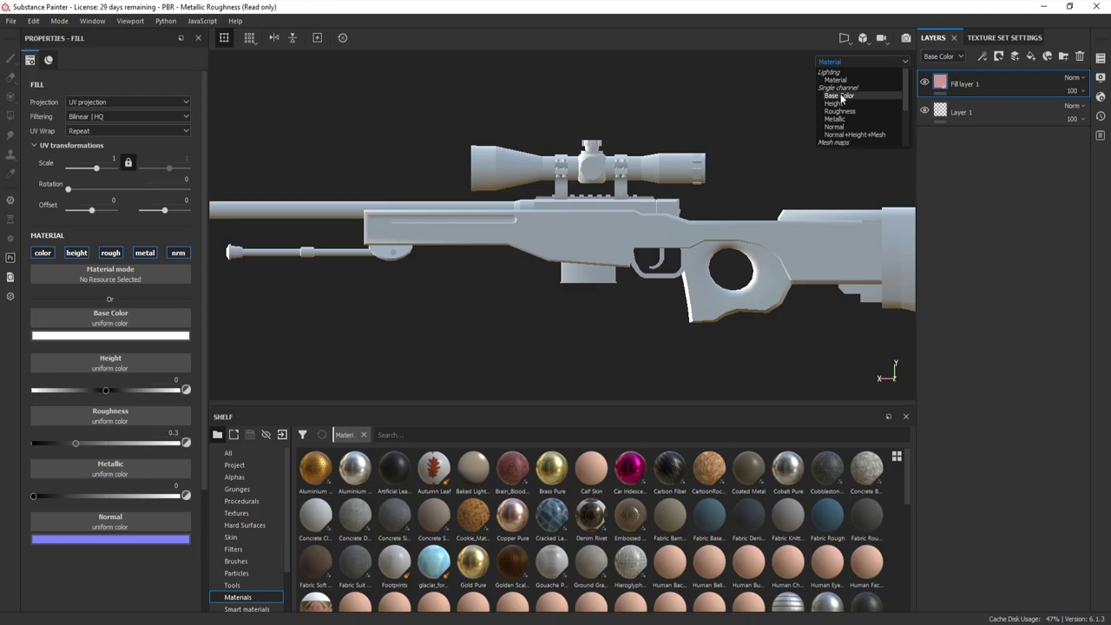
{"action": "left_click", "coordinate": [839, 96]}
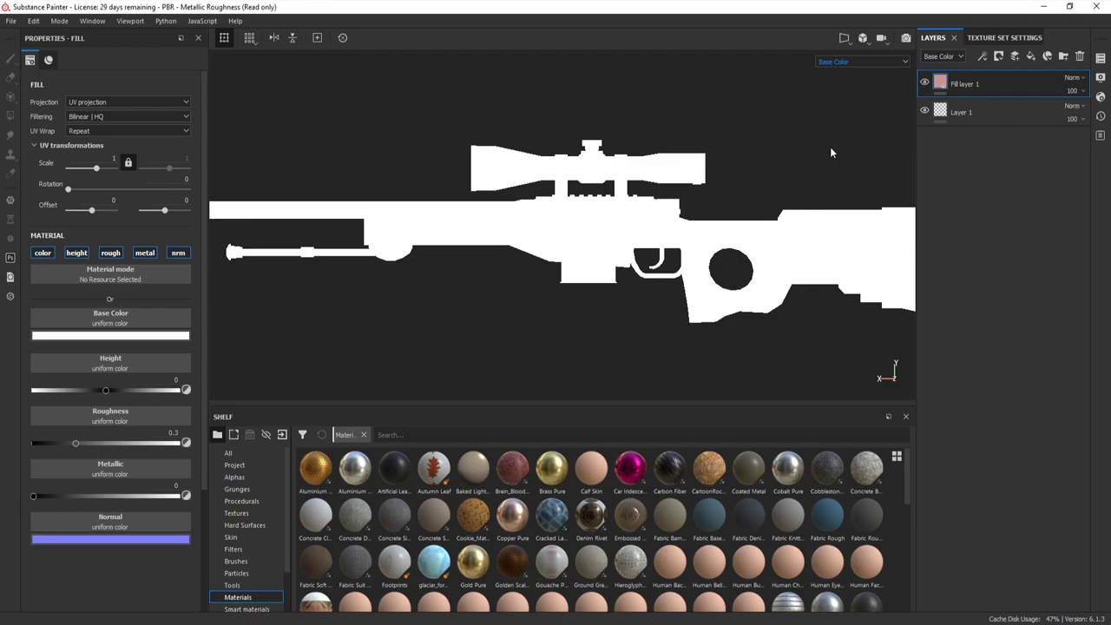
Enable temporal anti-aliasing at 64, hide the panels, and turn the rifle to a flat side view.
{"action": "left_click", "coordinate": [1101, 85]}
{"action": "left_click_drag", "start_coordinate": [1086, 199], "coordinate": [1086, 323]}
{"action": "left_click", "coordinate": [891, 228]}
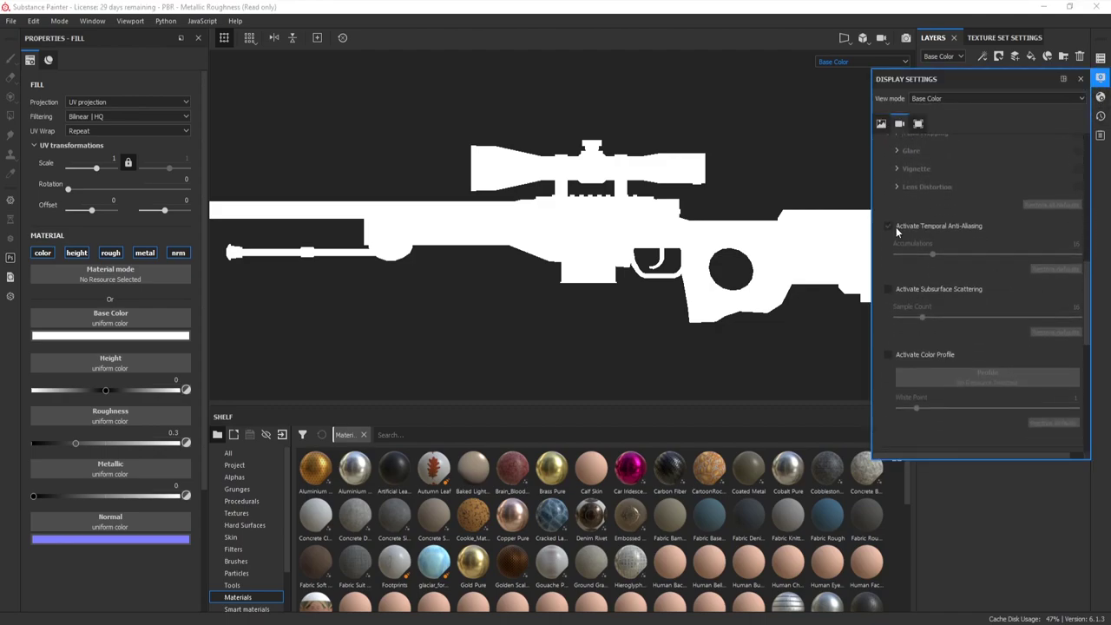
{"action": "left_click", "coordinate": [965, 225]}
{"action": "left_click_drag", "start_coordinate": [930, 254], "coordinate": [1079, 256]}
{"action": "key", "text": "Tab"}
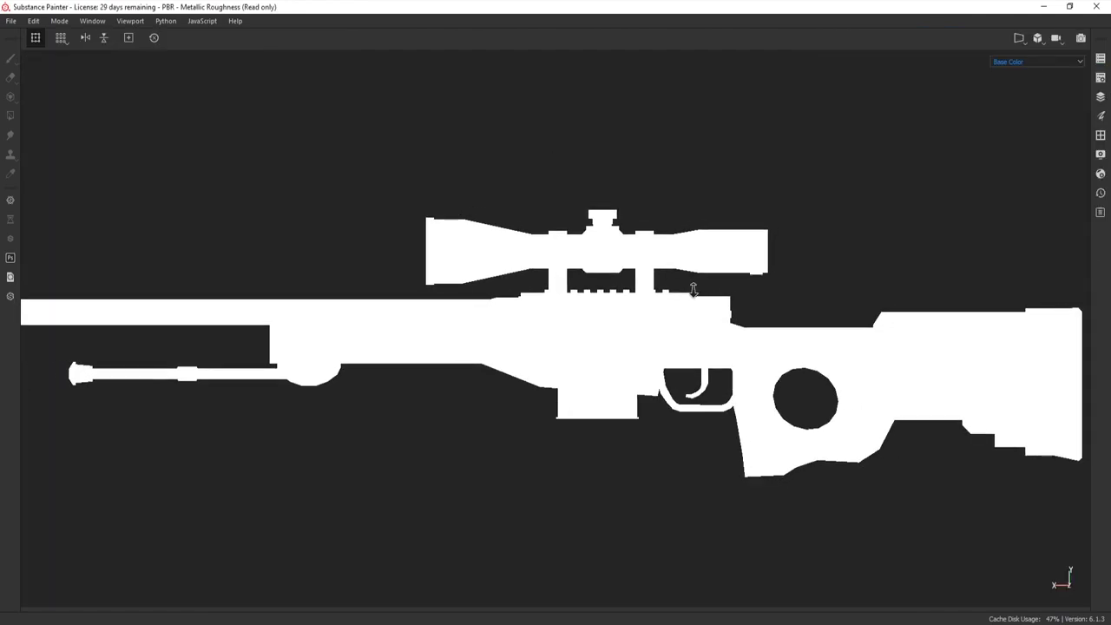
{"action": "left_click_drag", "start_coordinate": [693, 289], "coordinate": [694, 183], "text": "alt"}
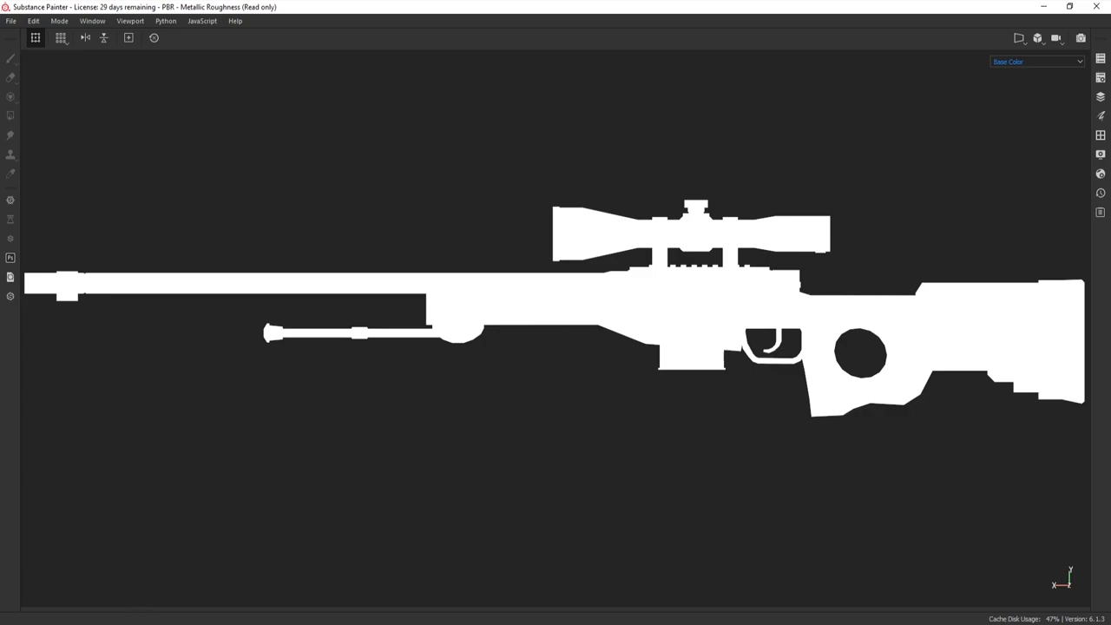
Capture the rifle silhouette region with Gyazo and save it as a PNG.
{"action": "key", "text": "Print"}
{"action": "left_click_drag", "start_coordinate": [1088, 92], "coordinate": [23, 500]}
{"action": "right_click", "coordinate": [461, 289]}
{"action": "left_click", "coordinate": [472, 312]}
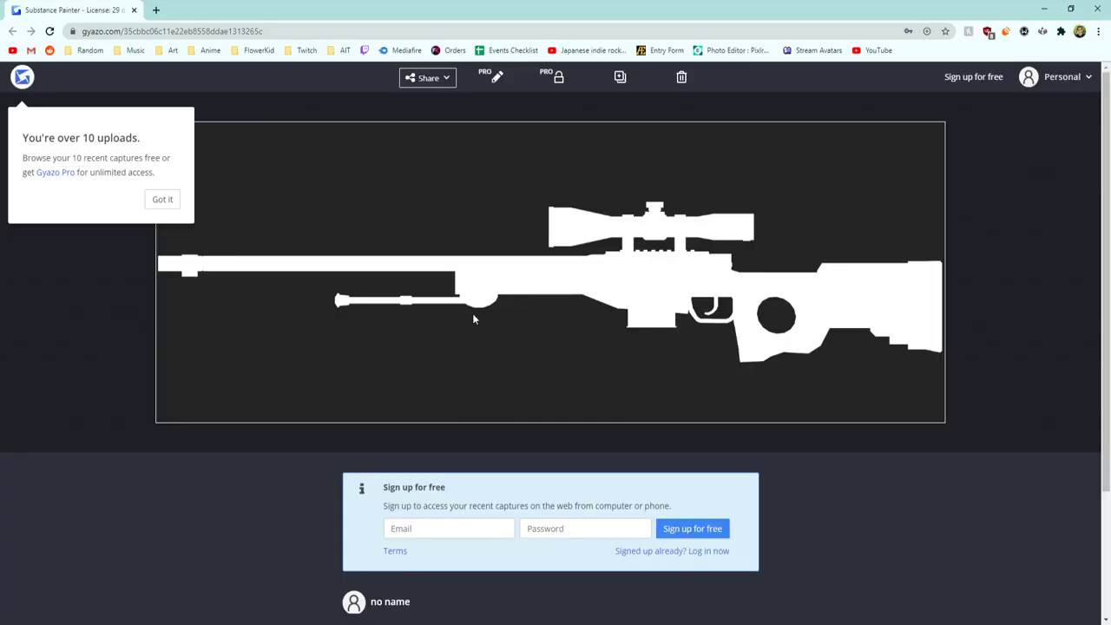
{"action": "left_click", "coordinate": [471, 313]}
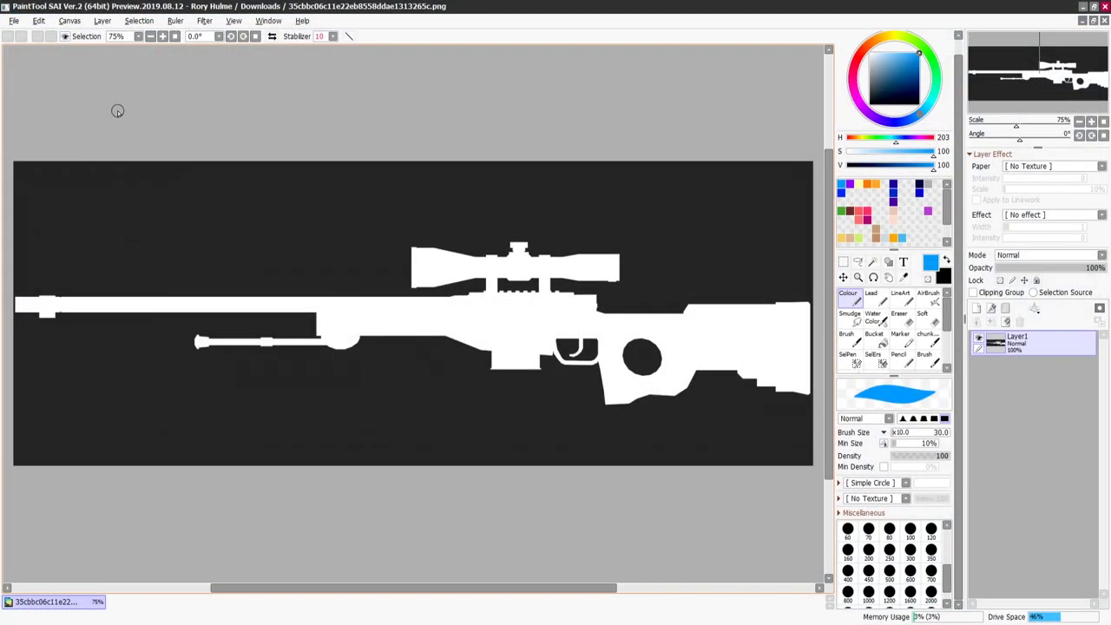
Select the dark background around the rifle by colour and delete it.
{"action": "left_click", "coordinate": [874, 262]}
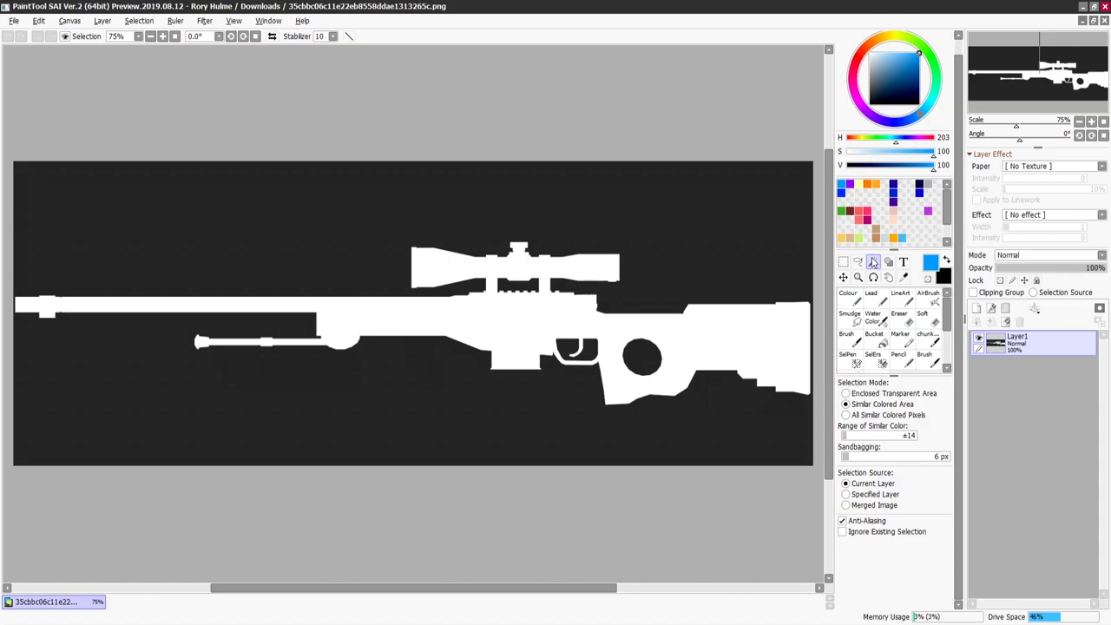
{"action": "left_click", "coordinate": [544, 287]}
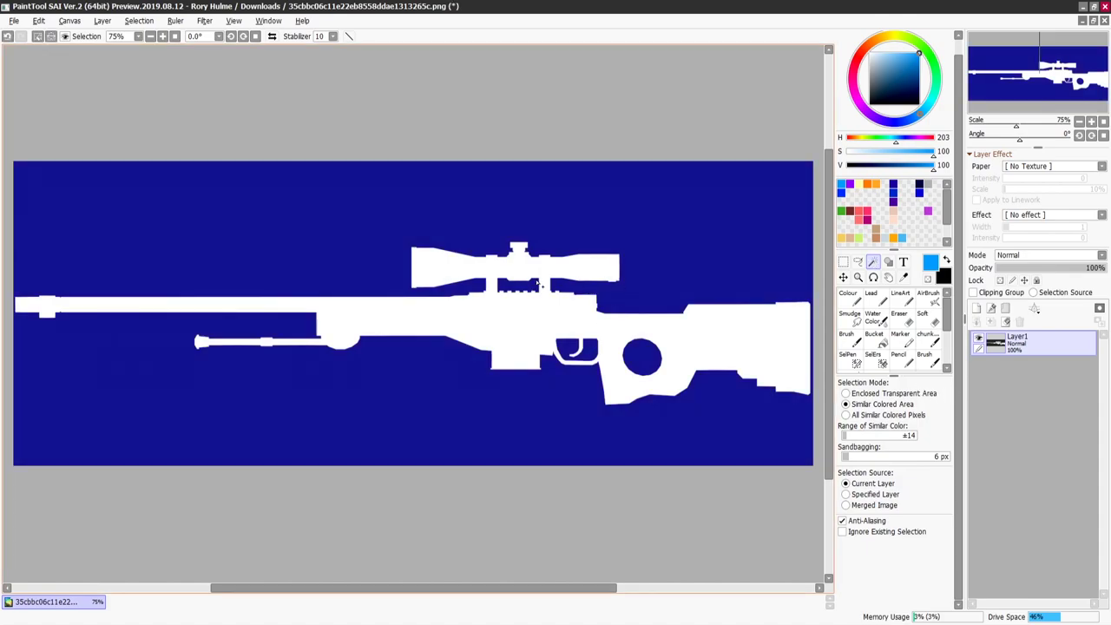
{"action": "key", "text": "Delete"}
{"action": "key", "text": "ctrl+d"}
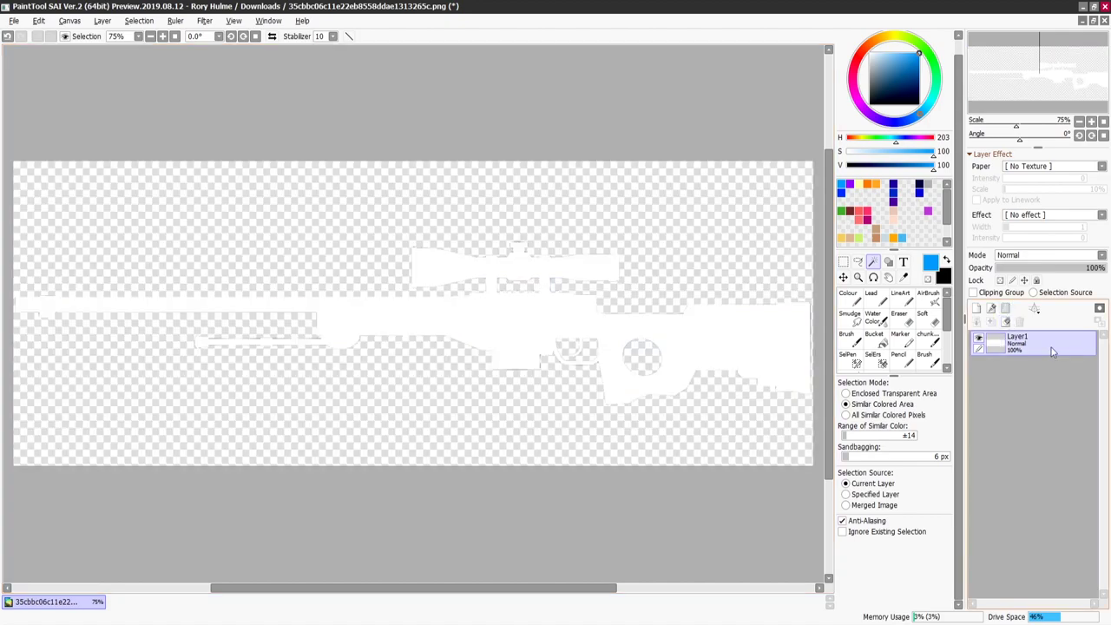
Set the canvas background to Transparency(Color) grey, trying and undoing an orange test stroke.
{"action": "left_click", "coordinate": [70, 20]}
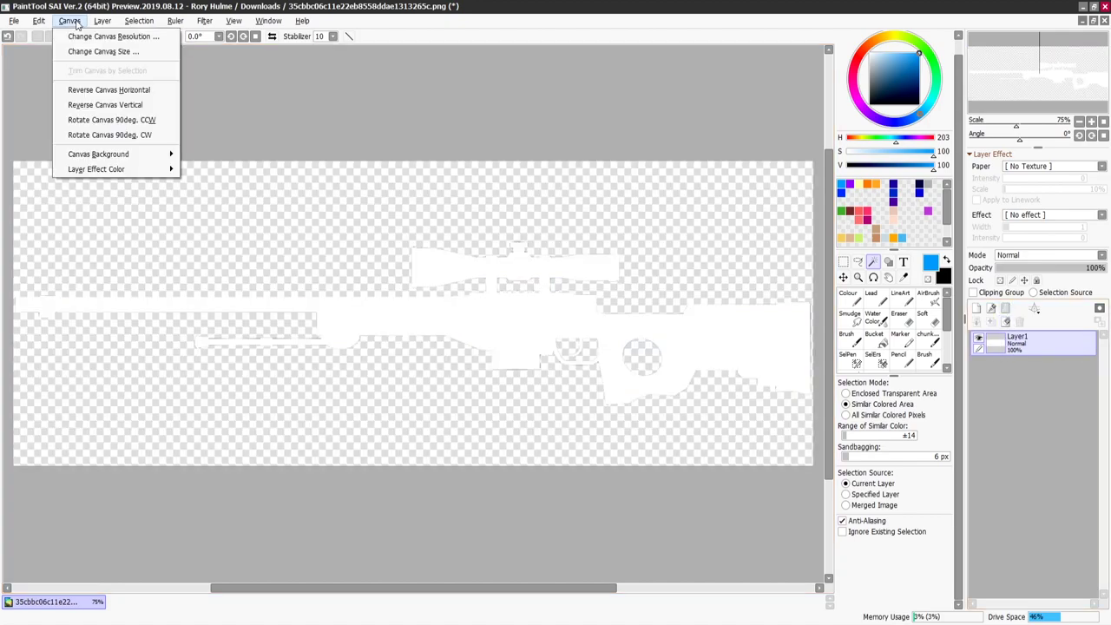
{"action": "mouse_move", "coordinate": [134, 158]}
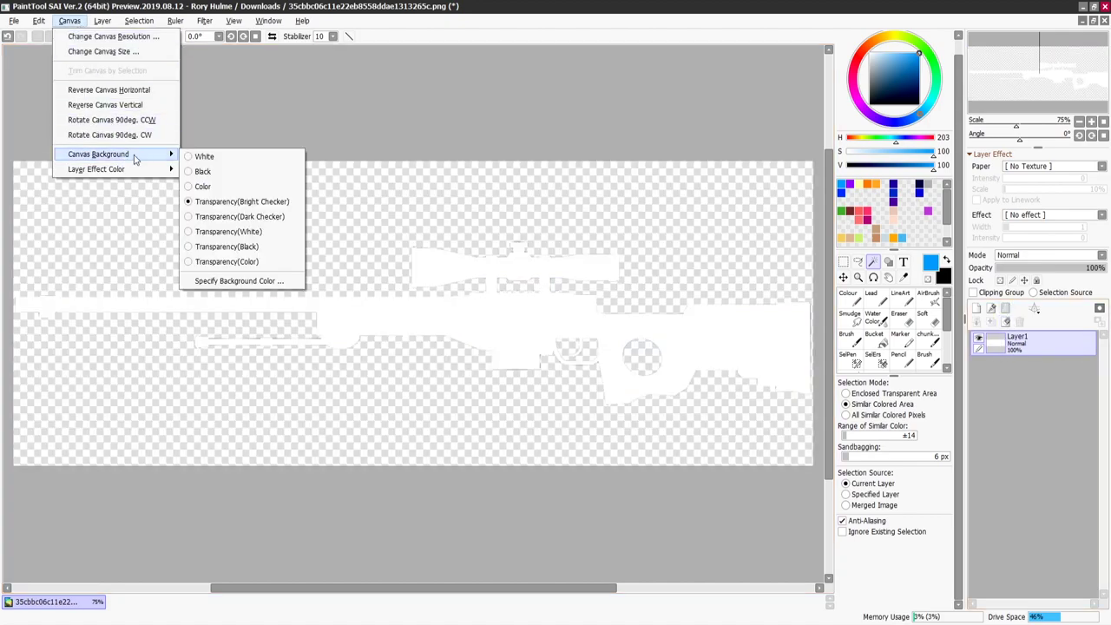
{"action": "left_click", "coordinate": [280, 261]}
{"action": "left_click", "coordinate": [70, 20]}
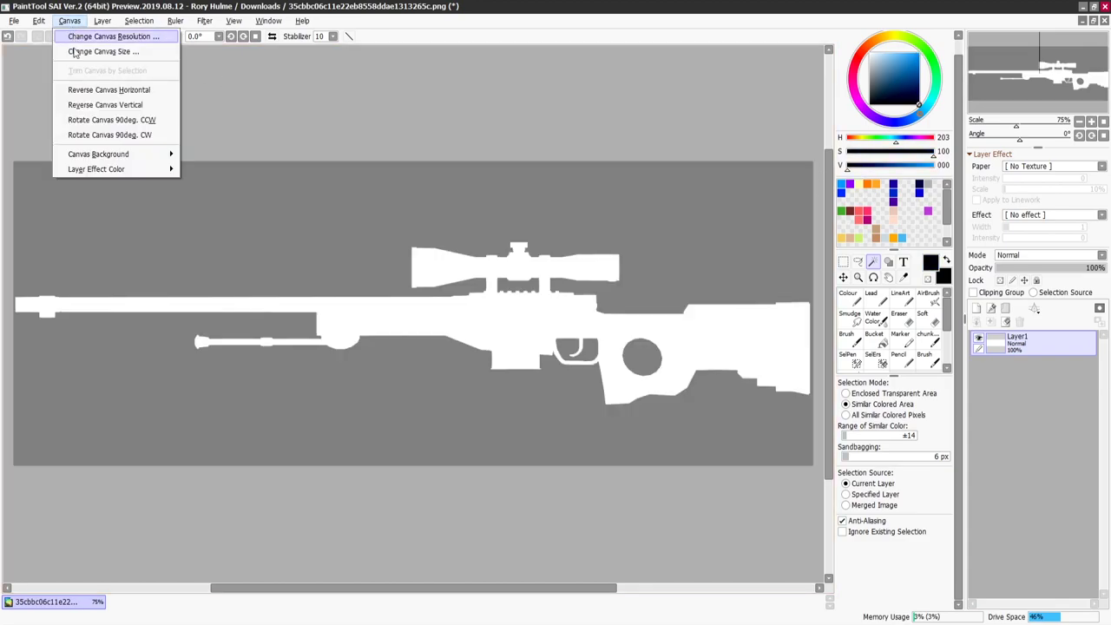
{"action": "left_click", "coordinate": [113, 139]}
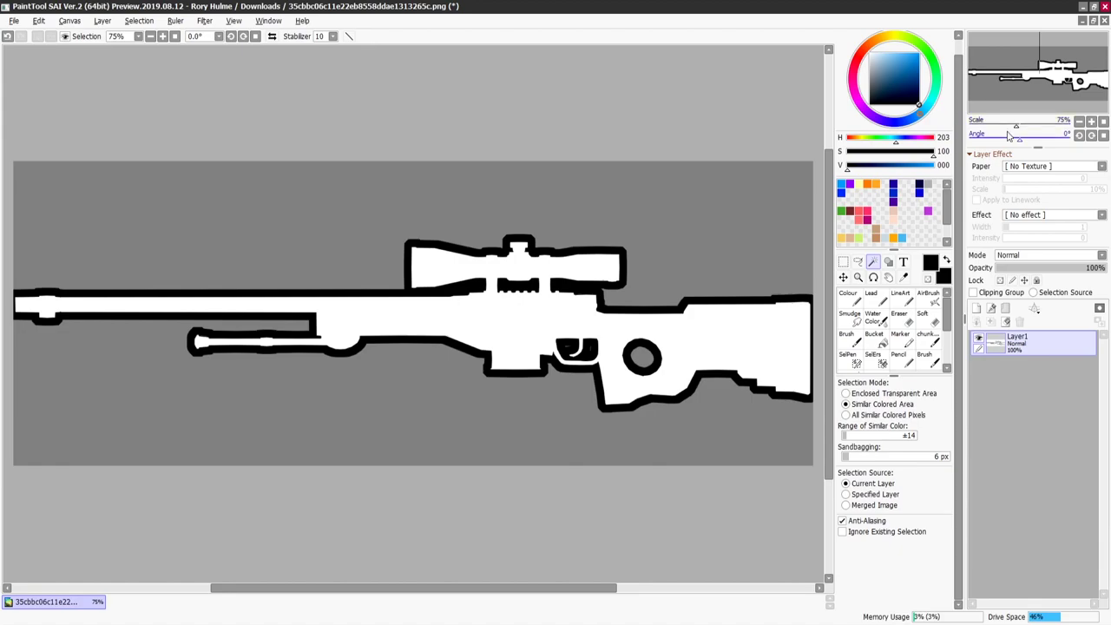
{"action": "left_click_drag", "start_coordinate": [592, 371], "coordinate": [616, 414]}
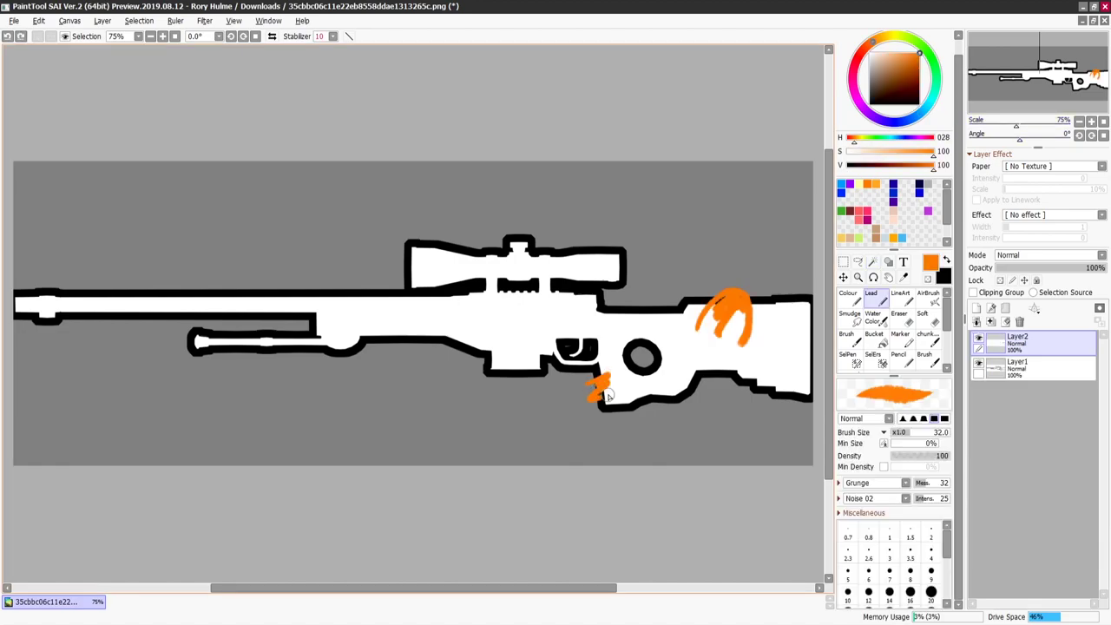
{"action": "key", "text": "ctrl+z"}
{"action": "key", "text": "ctrl+z"}
{"action": "key", "text": "ctrl+z"}
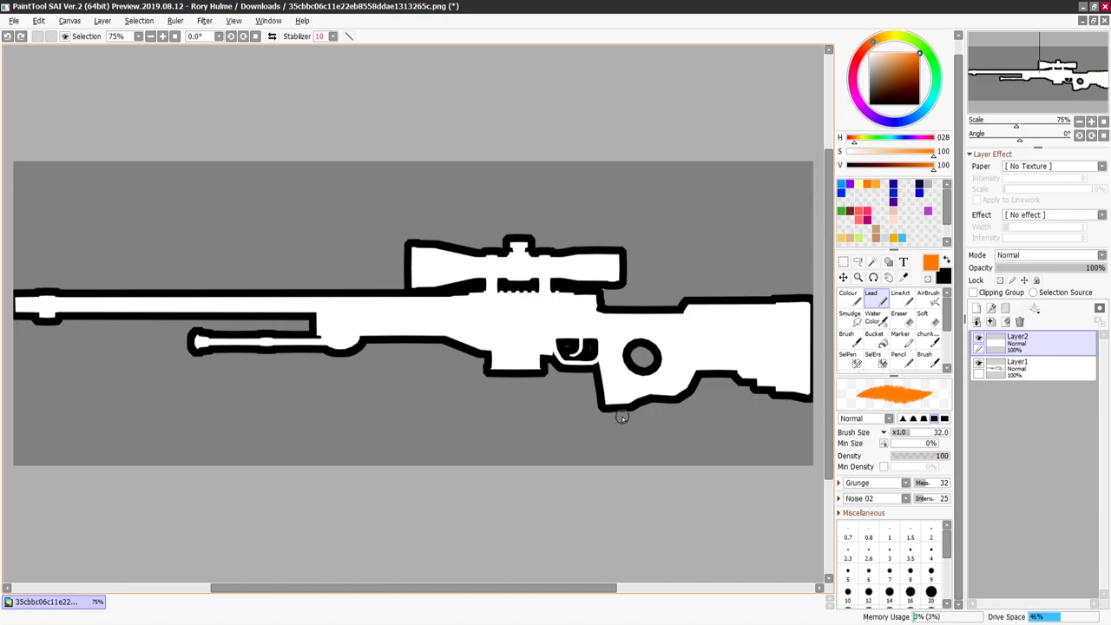
On Layer1, try and undo a bucket fill, then shift the rifle slightly upward.
{"action": "left_click", "coordinate": [1028, 363]}
{"action": "left_click", "coordinate": [874, 338]}
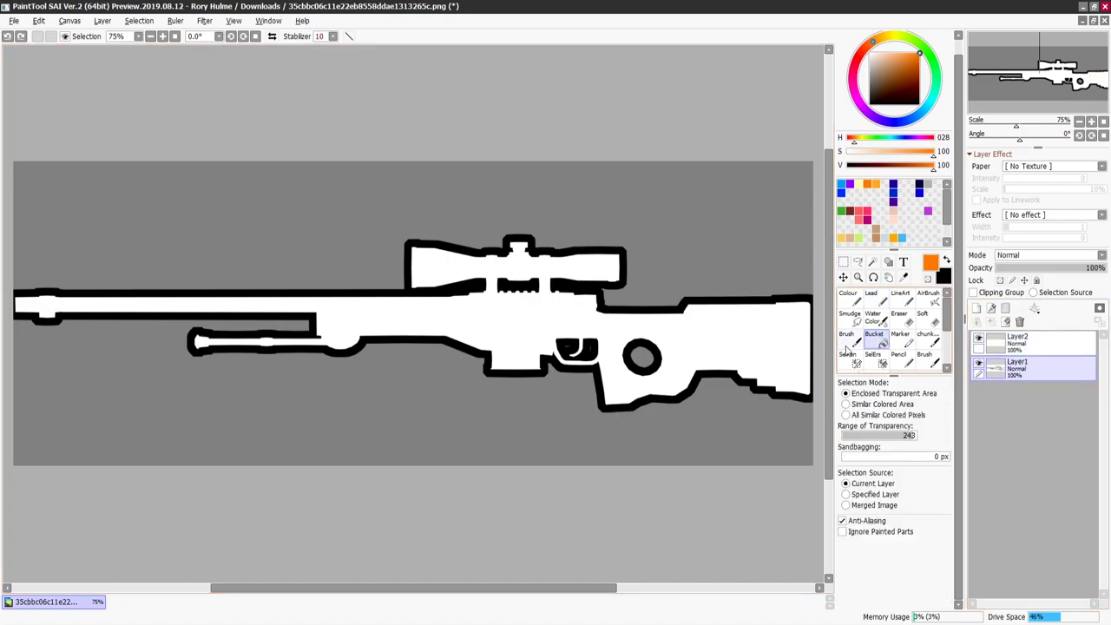
{"action": "left_click", "coordinate": [723, 436]}
{"action": "key", "text": "ctrl+z"}
{"action": "mouse_move", "coordinate": [660, 409]}
{"action": "left_mouse_down", "text": "ctrl"}
{"action": "mouse_move", "coordinate": [658, 394]}
{"action": "mouse_move", "coordinate": [672, 399]}
{"action": "mouse_move", "coordinate": [667, 411]}
{"action": "mouse_move", "coordinate": [666, 401]}
{"action": "left_mouse_up", "text": "ctrl"}
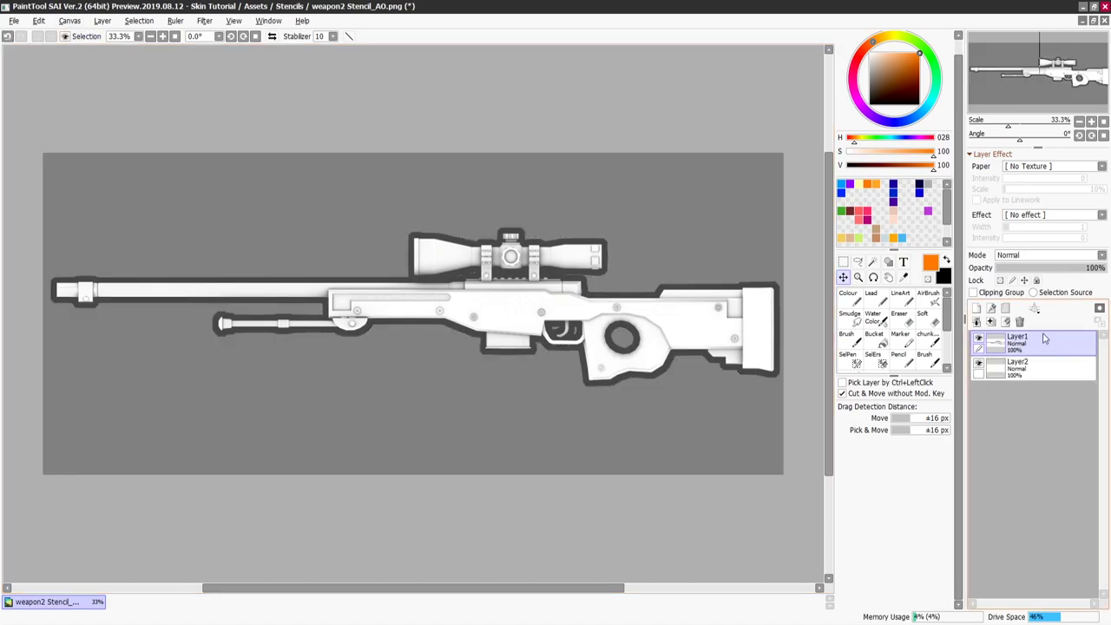
Set the AO layer to Multiply and scribble orange test strokes on Layer2 with the colour brush.
{"action": "left_click", "coordinate": [1042, 255]}
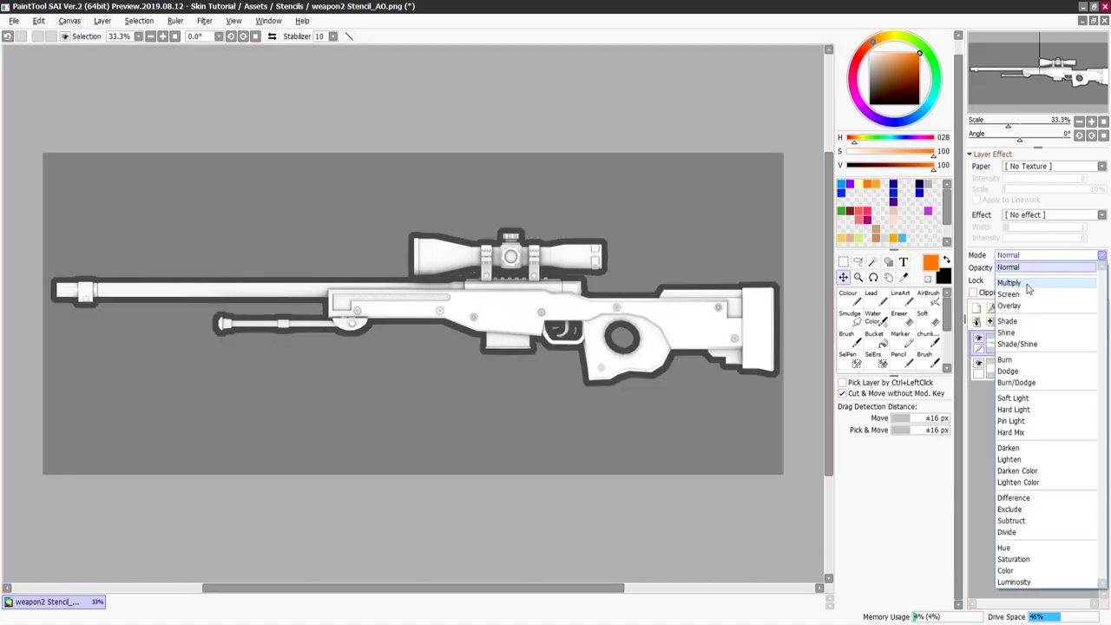
{"action": "left_click", "coordinate": [1028, 283]}
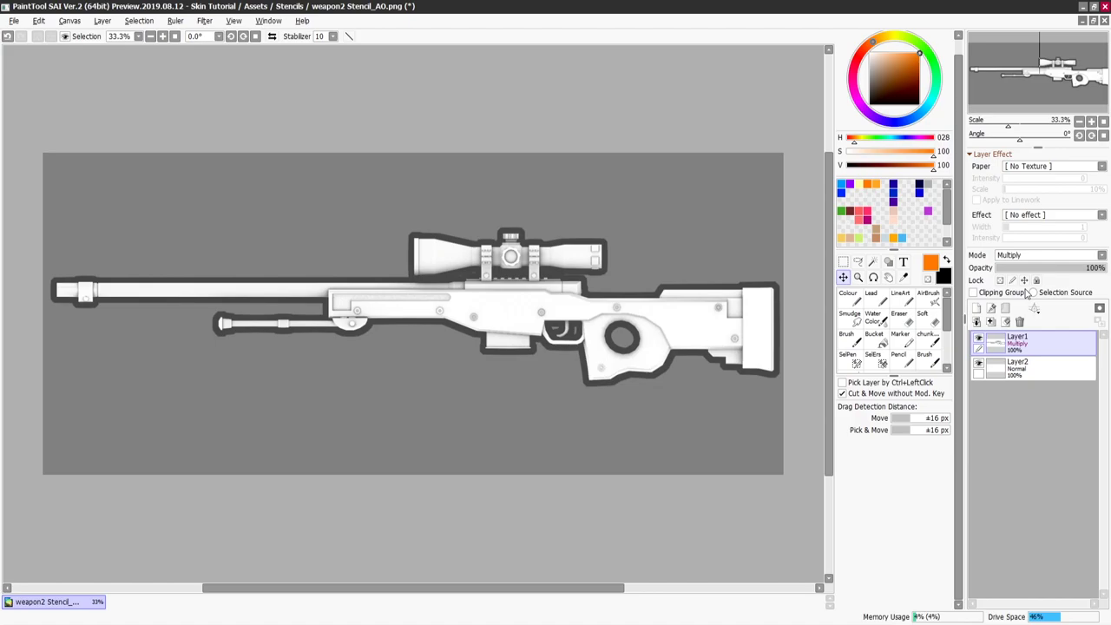
{"action": "left_click", "coordinate": [1017, 364]}
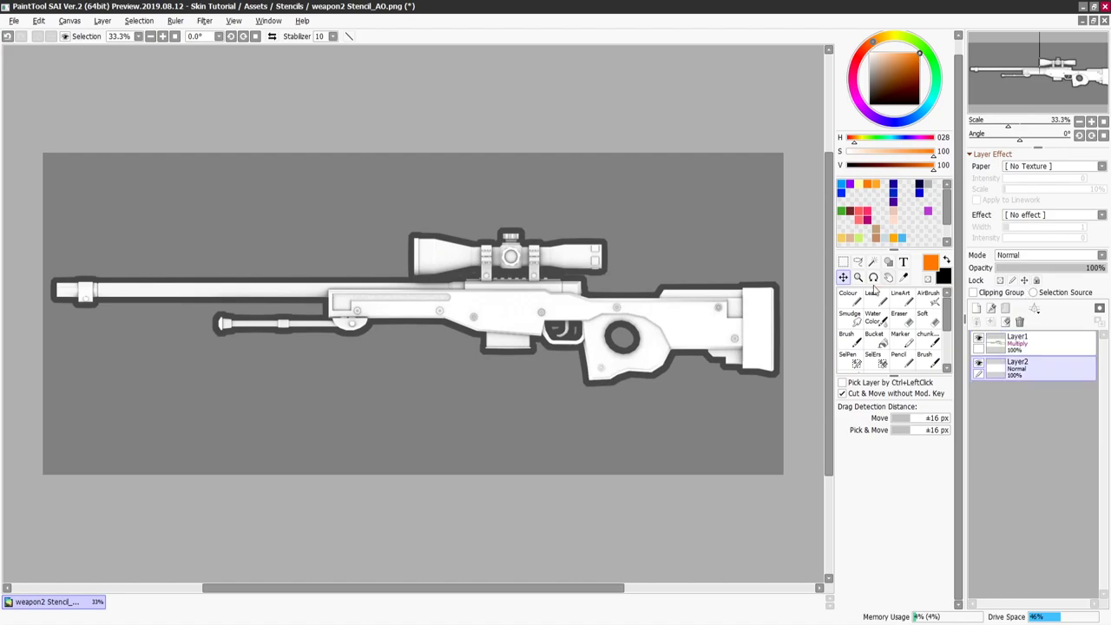
{"action": "left_click", "coordinate": [848, 295]}
{"action": "left_click_drag", "start_coordinate": [474, 404], "coordinate": [625, 378]}
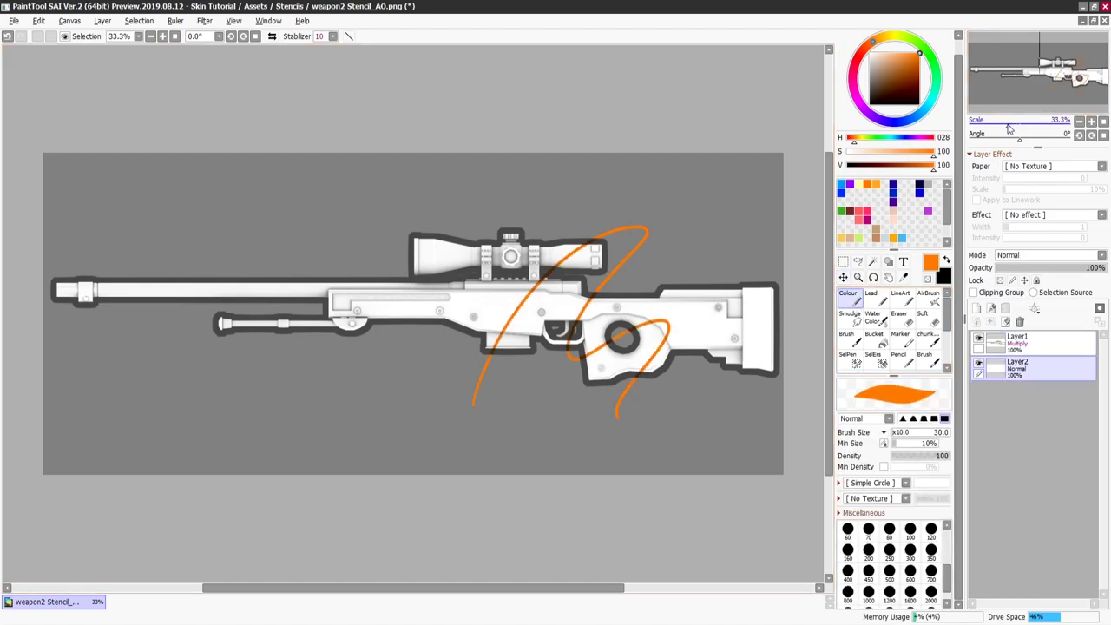
Zoom and pan across the rifle, ending with the whole rifle in view.
{"action": "scroll", "coordinate": [625, 379], "scroll_direction": "up", "scroll_amount": 4}
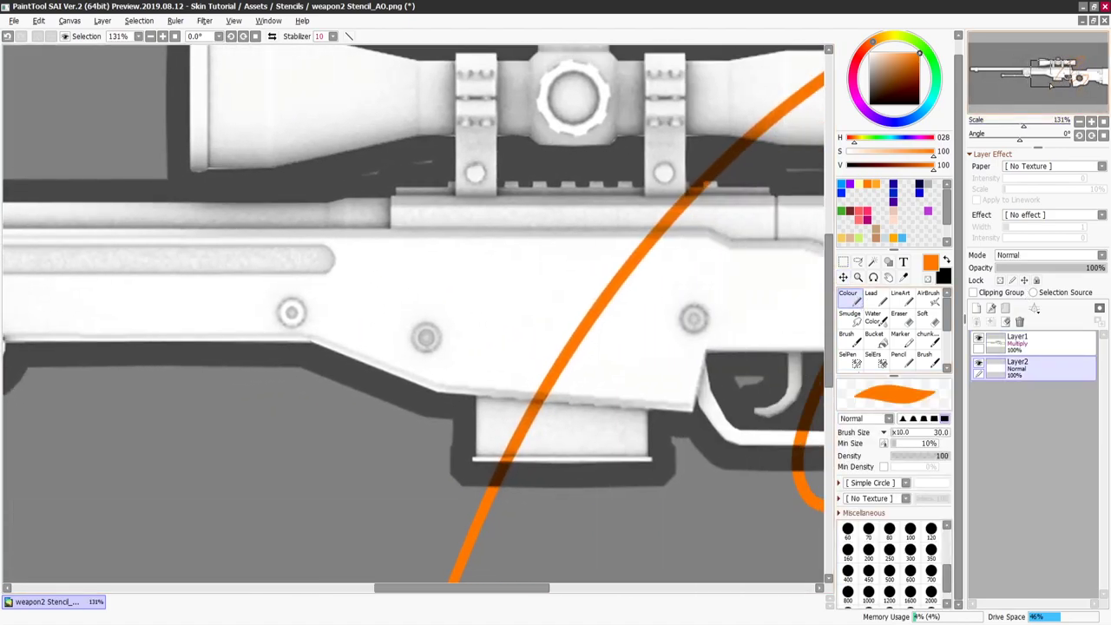
{"action": "left_click", "coordinate": [1047, 82]}
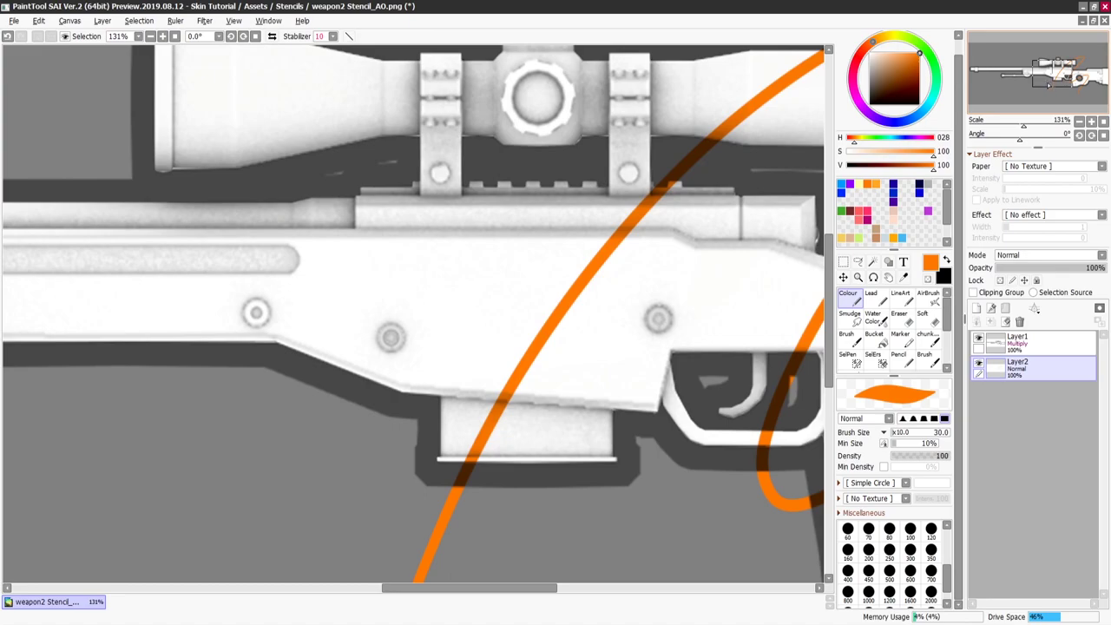
{"action": "left_click_drag", "start_coordinate": [1031, 81], "coordinate": [1053, 90]}
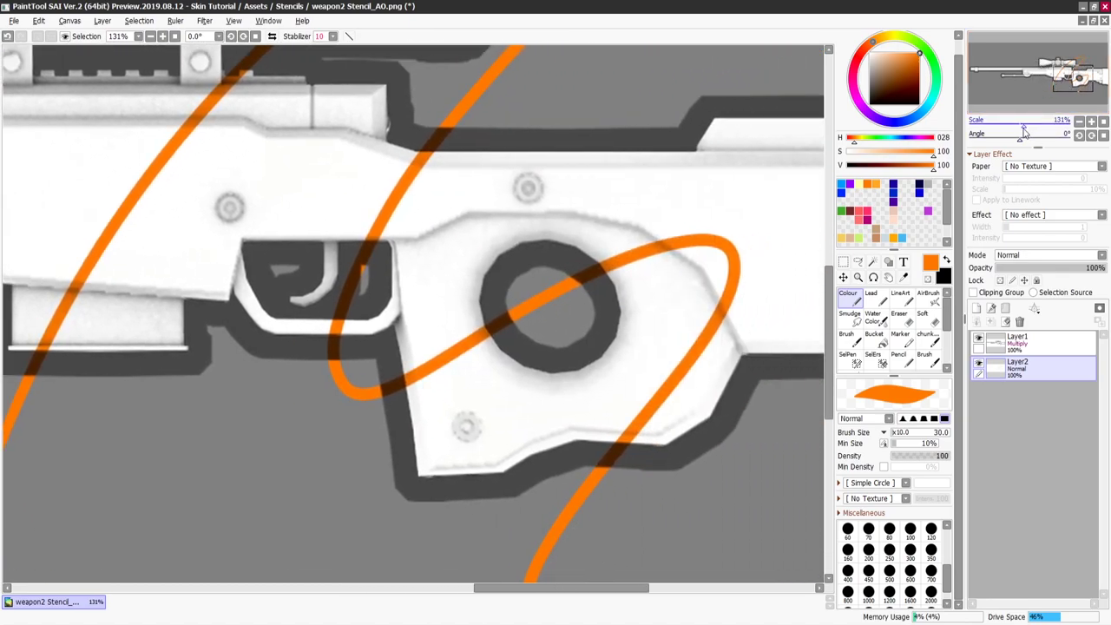
{"action": "left_click_drag", "start_coordinate": [1024, 130], "coordinate": [1015, 130]}
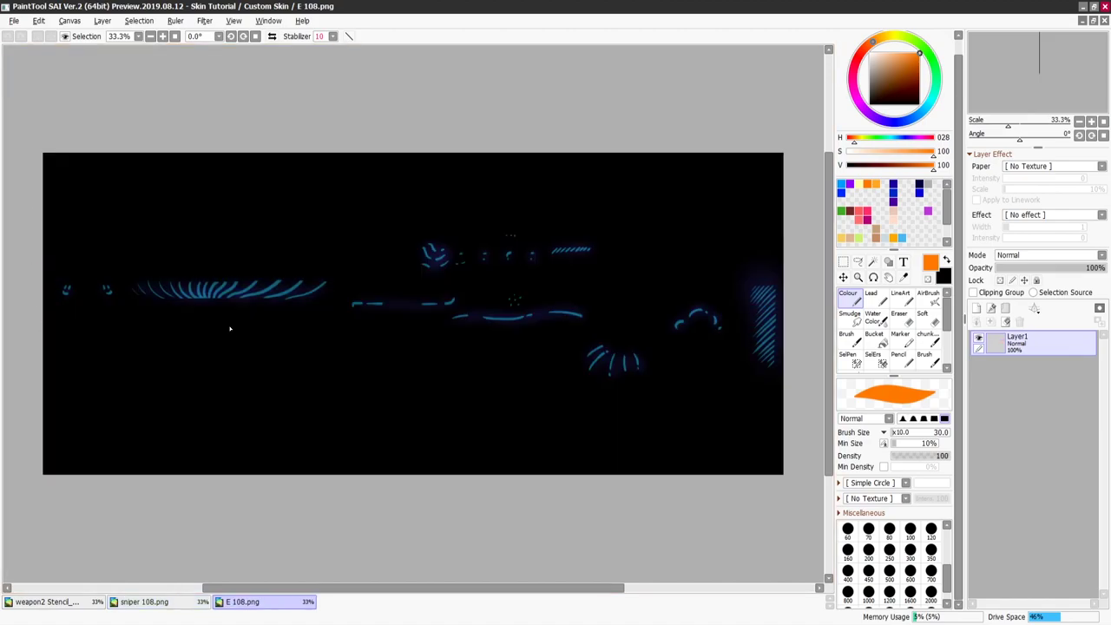
Switch to the sniper 108.png document and zoom around the painted rifle.
{"action": "left_click", "coordinate": [94, 607]}
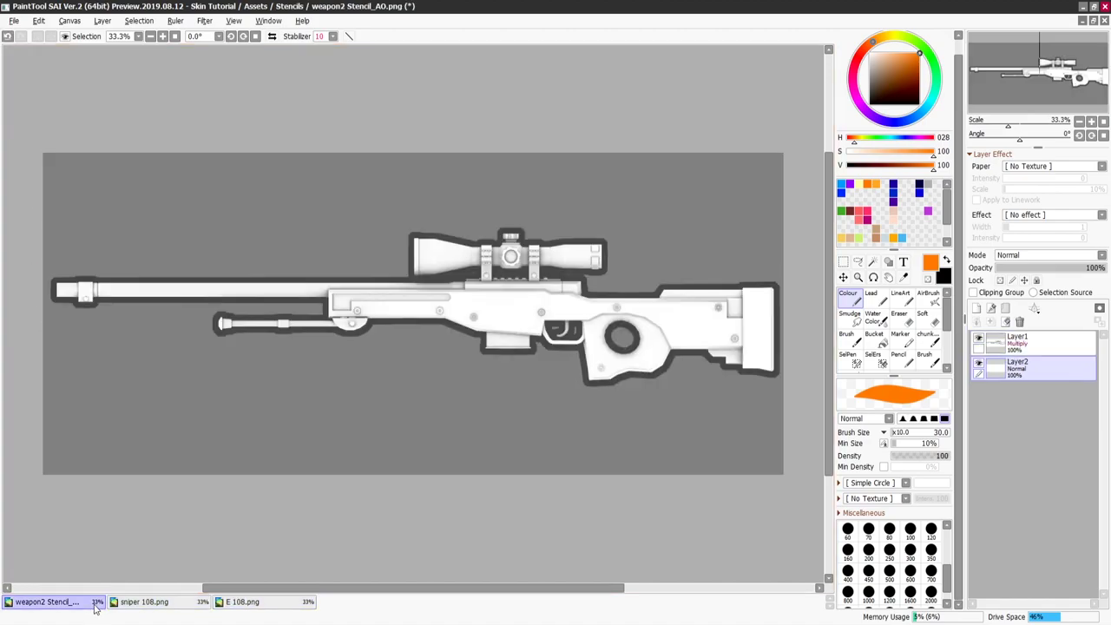
{"action": "left_click", "coordinate": [191, 605]}
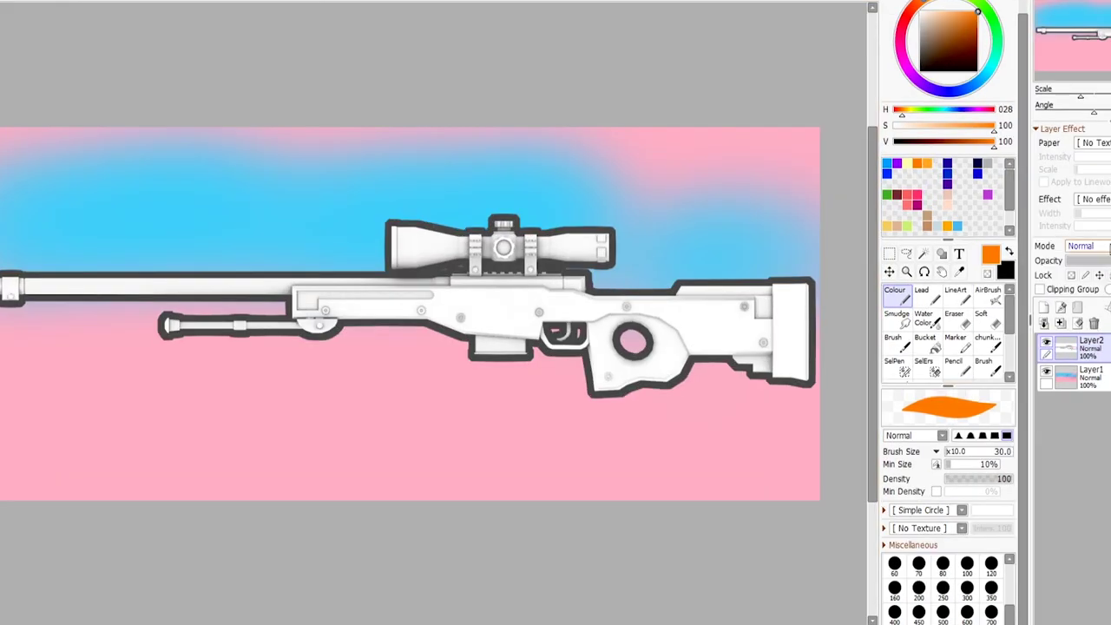
{"action": "left_click", "coordinate": [1050, 254]}
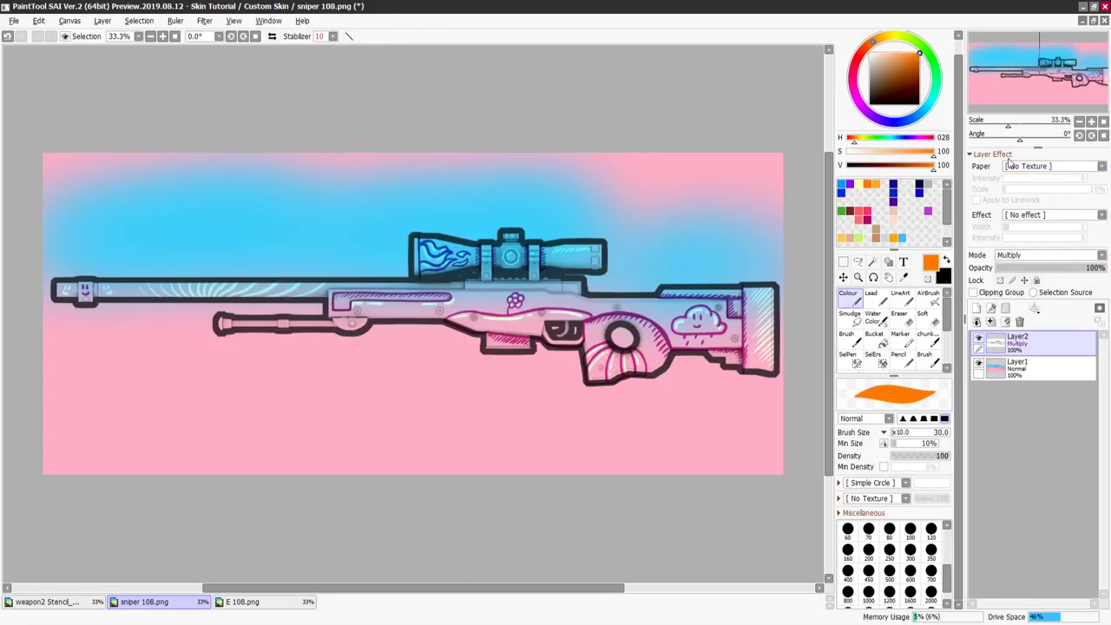
{"action": "left_click_drag", "start_coordinate": [1009, 125], "coordinate": [1021, 126]}
{"action": "mouse_move", "coordinate": [1053, 72]}
{"action": "left_mouse_down"}
{"action": "mouse_move", "coordinate": [1088, 76]}
{"action": "mouse_move", "coordinate": [1033, 76]}
{"action": "mouse_move", "coordinate": [1085, 70]}
{"action": "mouse_move", "coordinate": [1051, 71]}
{"action": "left_mouse_up"}
{"action": "left_click_drag", "start_coordinate": [1020, 127], "coordinate": [1008, 127]}
Add a new layer above Layer1 and paint broad orange strokes with a very large brush.
{"action": "left_click", "coordinate": [981, 368]}
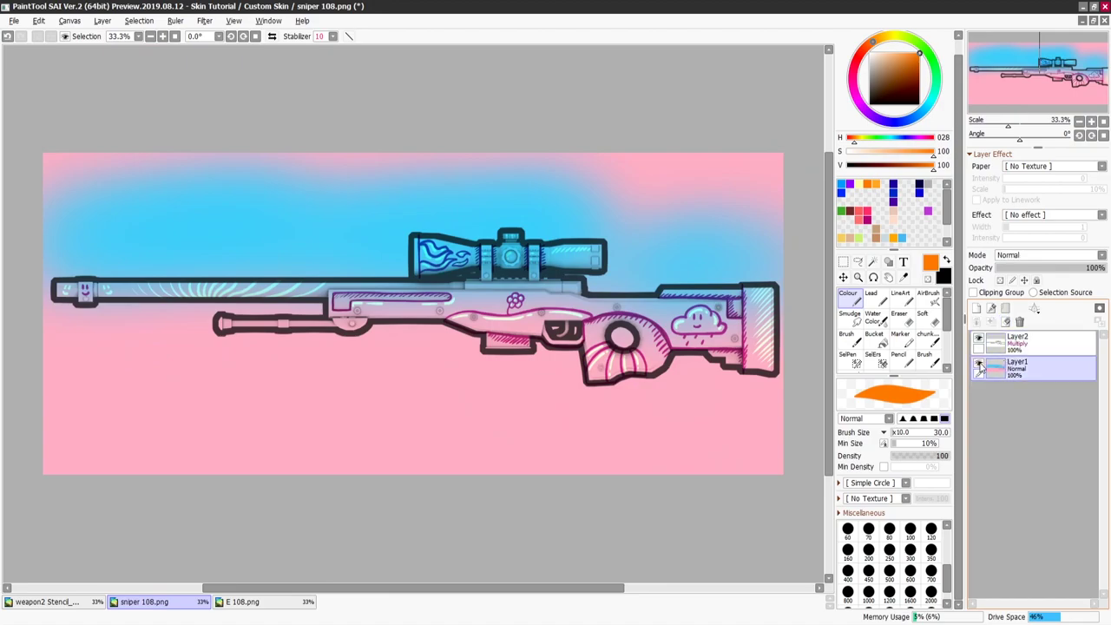
{"action": "left_click", "coordinate": [976, 308]}
{"action": "left_click", "coordinate": [868, 591]}
{"action": "mouse_move", "coordinate": [625, 330]}
{"action": "left_mouse_down"}
{"action": "mouse_move", "coordinate": [719, 317]}
{"action": "mouse_move", "coordinate": [744, 337]}
{"action": "mouse_move", "coordinate": [660, 335]}
{"action": "mouse_move", "coordinate": [530, 299]}
{"action": "mouse_move", "coordinate": [441, 295]}
{"action": "mouse_move", "coordinate": [251, 323]}
{"action": "mouse_move", "coordinate": [158, 283]}
{"action": "mouse_move", "coordinate": [96, 286]}
{"action": "left_mouse_up"}
Add another layer above the orange one and dab pale peach blobs on the gun body.
{"action": "left_click", "coordinate": [1027, 345]}
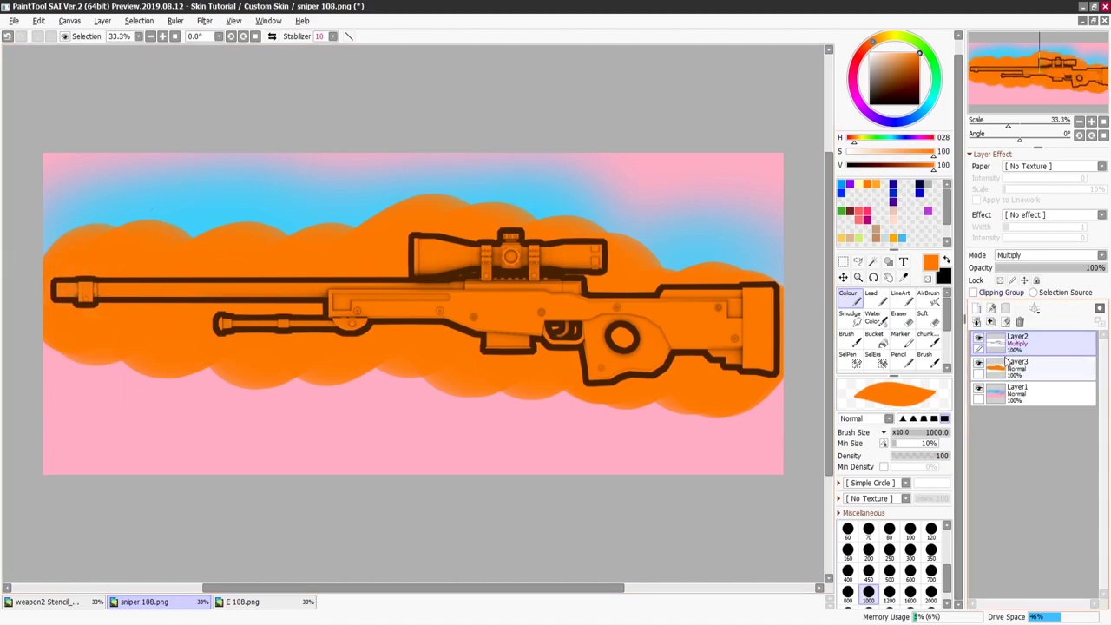
{"action": "left_click", "coordinate": [1033, 367]}
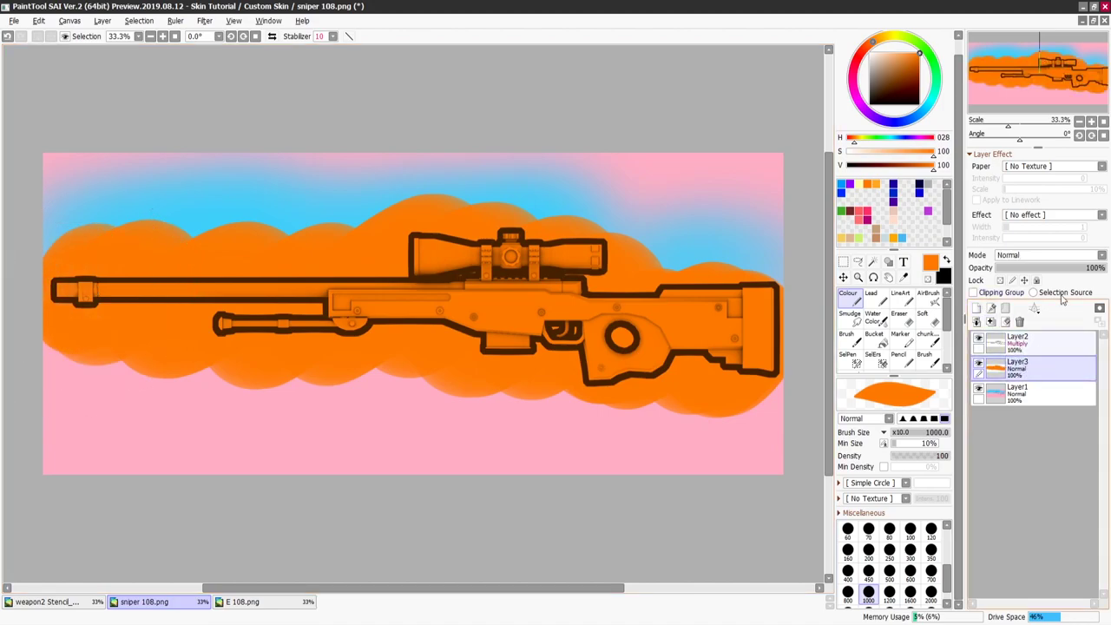
{"action": "left_click", "coordinate": [977, 308]}
{"action": "left_click_drag", "start_coordinate": [905, 437], "coordinate": [894, 433]}
{"action": "left_click_drag", "start_coordinate": [933, 151], "coordinate": [872, 151]}
{"action": "mouse_move", "coordinate": [505, 304]}
{"action": "left_mouse_down"}
{"action": "mouse_move", "coordinate": [507, 318]}
{"action": "mouse_move", "coordinate": [533, 312]}
{"action": "mouse_move", "coordinate": [533, 335]}
{"action": "left_mouse_up"}
At brush size 100, paint peach squiggles over the stock, scope, receiver and barrel.
{"action": "left_click", "coordinate": [909, 528]}
{"action": "left_click_drag", "start_coordinate": [671, 307], "coordinate": [681, 320]}
{"action": "left_click_drag", "start_coordinate": [693, 309], "coordinate": [701, 323]}
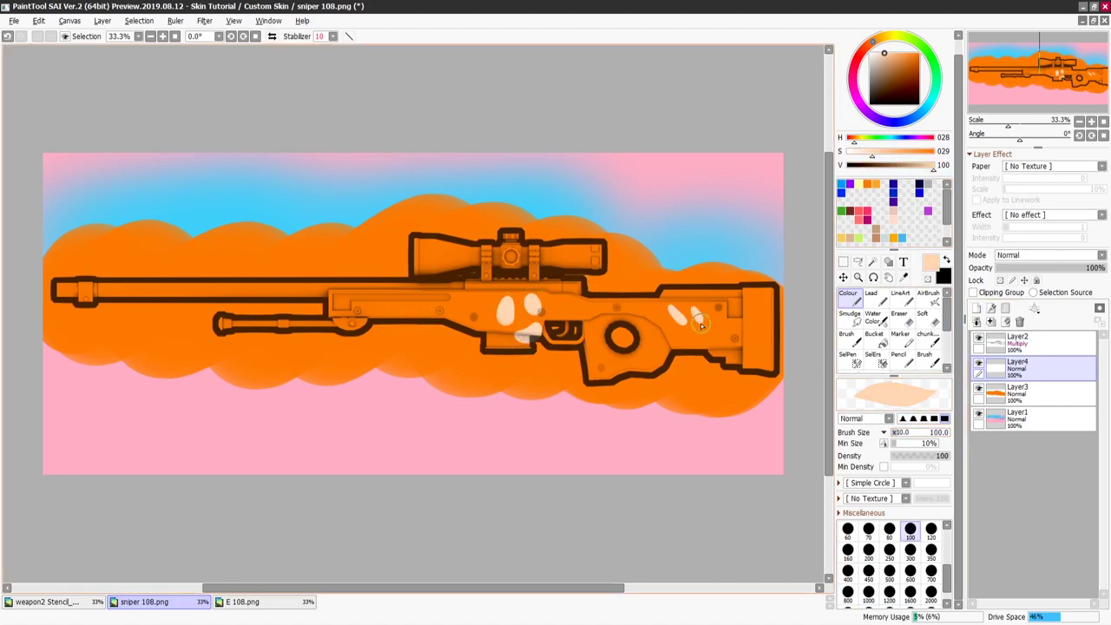
{"action": "left_click_drag", "start_coordinate": [378, 342], "coordinate": [538, 261]}
{"action": "left_click_drag", "start_coordinate": [465, 221], "coordinate": [434, 250]}
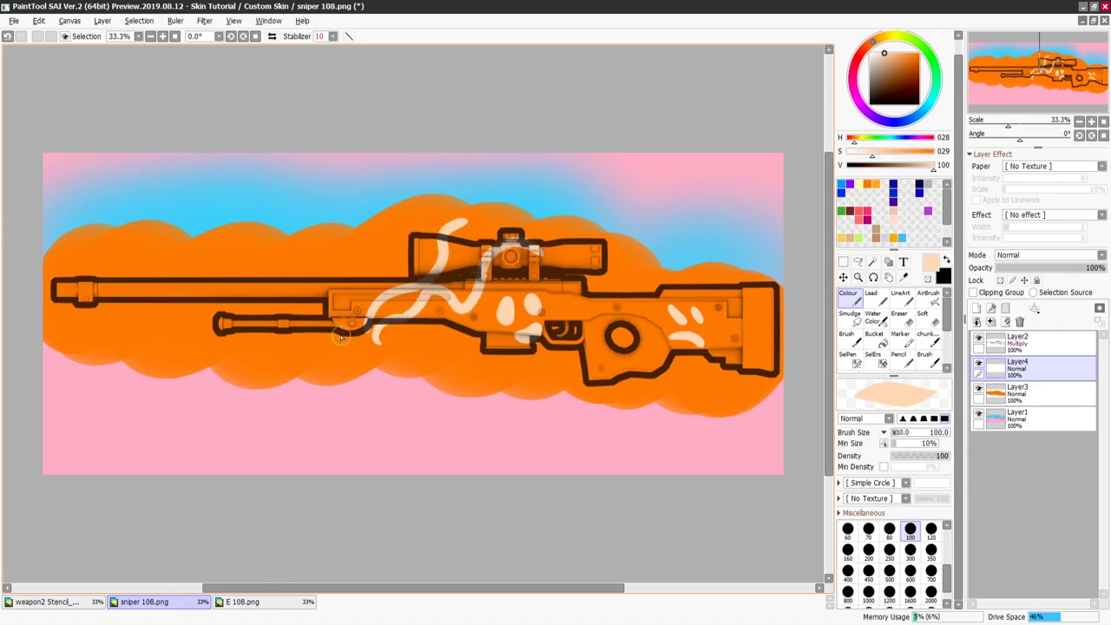
{"action": "left_click_drag", "start_coordinate": [326, 247], "coordinate": [344, 323]}
{"action": "mouse_move", "coordinate": [283, 261]}
{"action": "left_mouse_down"}
{"action": "mouse_move", "coordinate": [208, 295]}
{"action": "mouse_move", "coordinate": [61, 294]}
{"action": "left_mouse_up"}
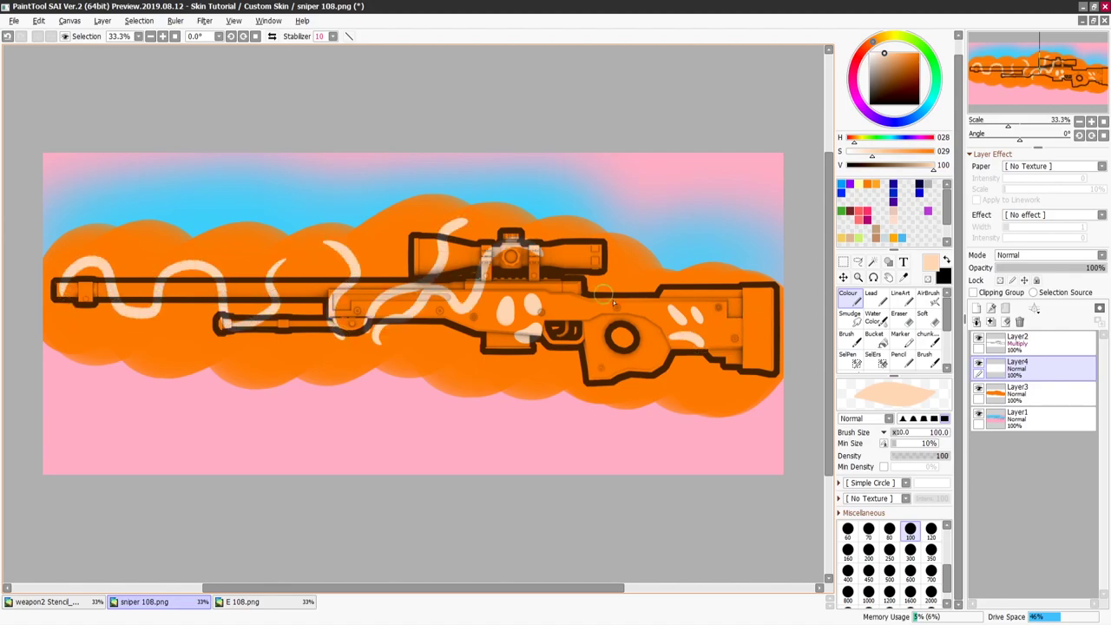
{"action": "mouse_move", "coordinate": [546, 377]}
{"action": "left_mouse_down"}
{"action": "mouse_move", "coordinate": [598, 318]}
{"action": "mouse_move", "coordinate": [617, 231]}
{"action": "left_mouse_up"}
{"action": "left_click_drag", "start_coordinate": [642, 277], "coordinate": [630, 395]}
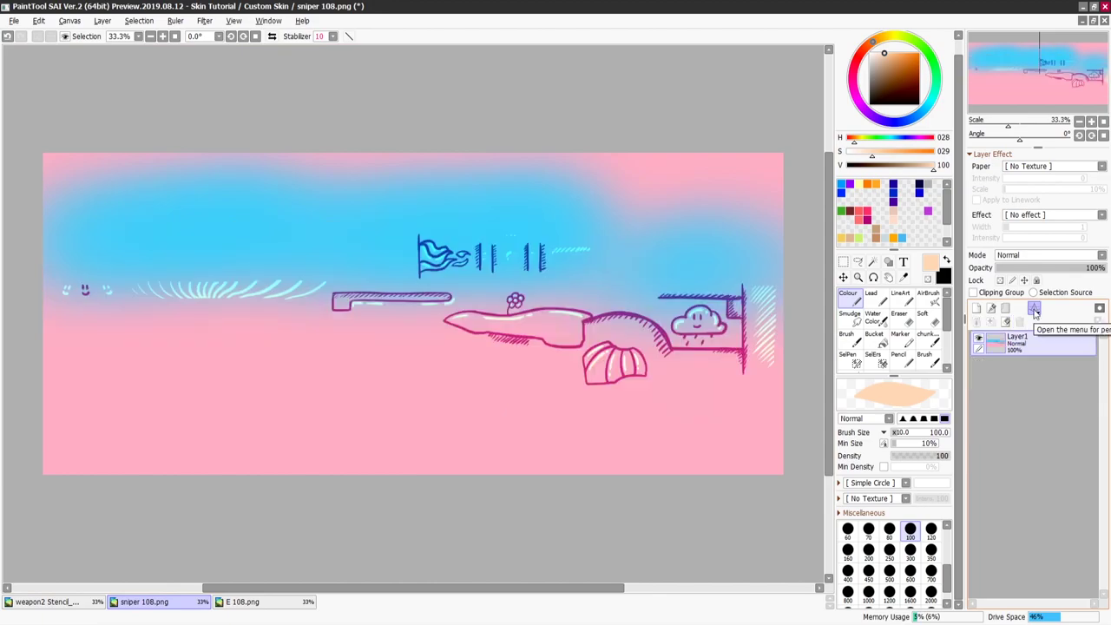
Flip repeatedly between E 108.png and sniper 108.png, zooming in on the glowing emissive strokes.
{"action": "left_click", "coordinate": [280, 602]}
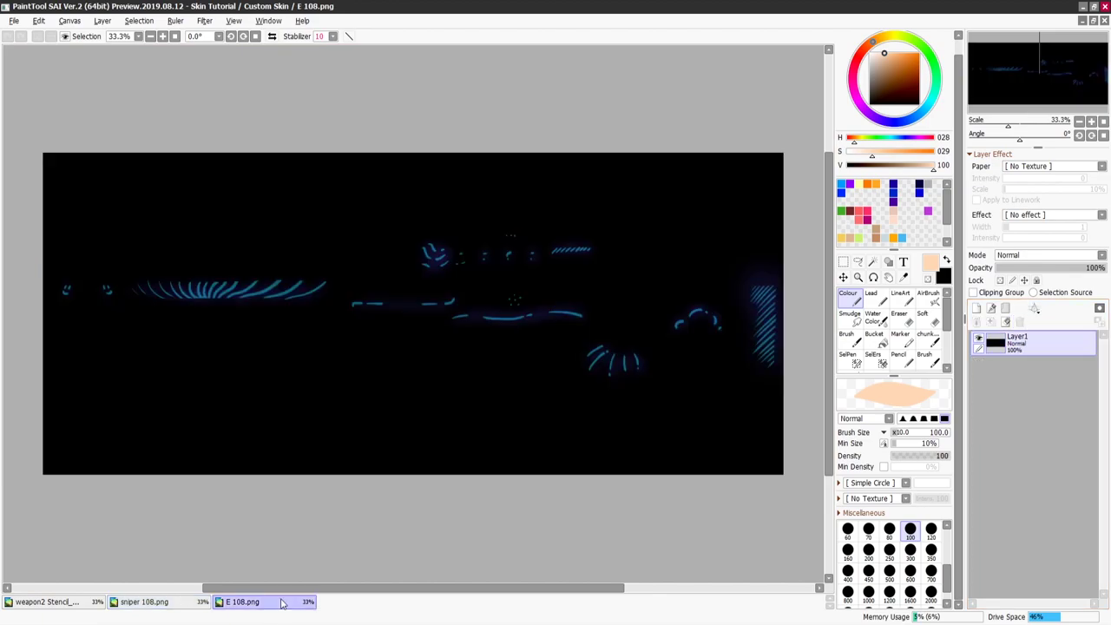
{"action": "left_click_drag", "start_coordinate": [1012, 126], "coordinate": [1022, 126]}
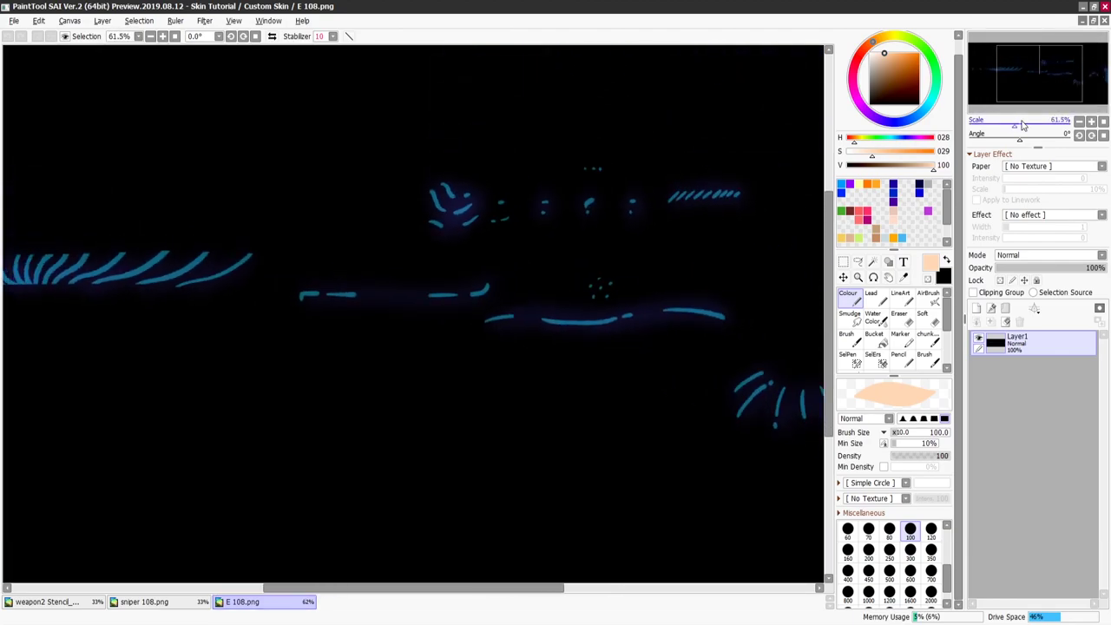
{"action": "left_click", "coordinate": [195, 602]}
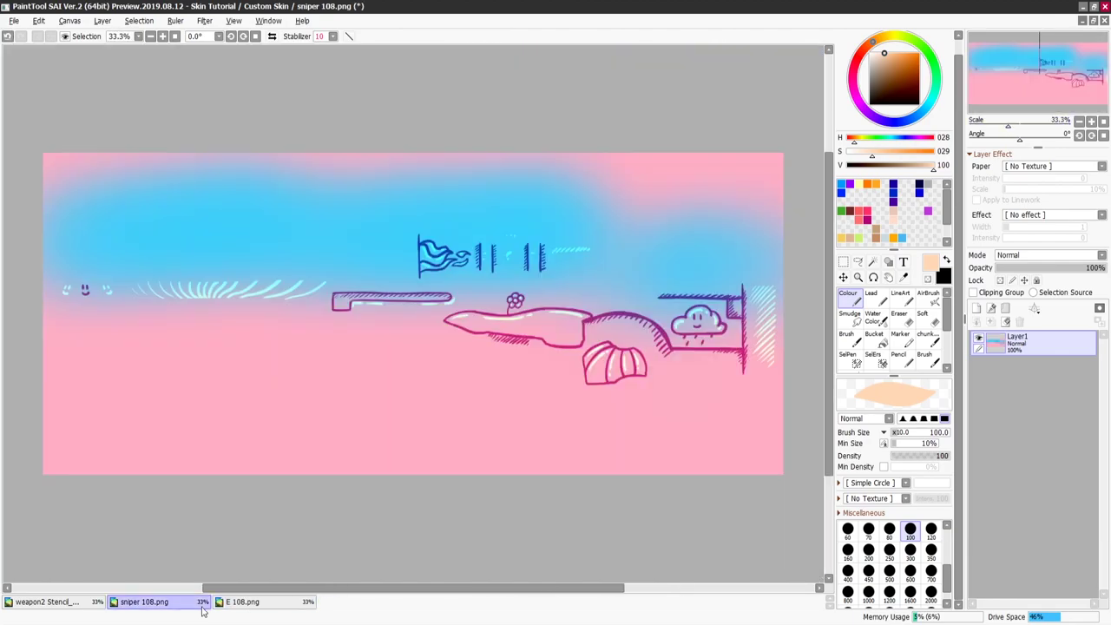
{"action": "left_click", "coordinate": [245, 608]}
{"action": "left_click", "coordinate": [190, 607]}
{"action": "left_click", "coordinate": [237, 605]}
{"action": "left_click", "coordinate": [195, 607]}
{"action": "left_click", "coordinate": [230, 606]}
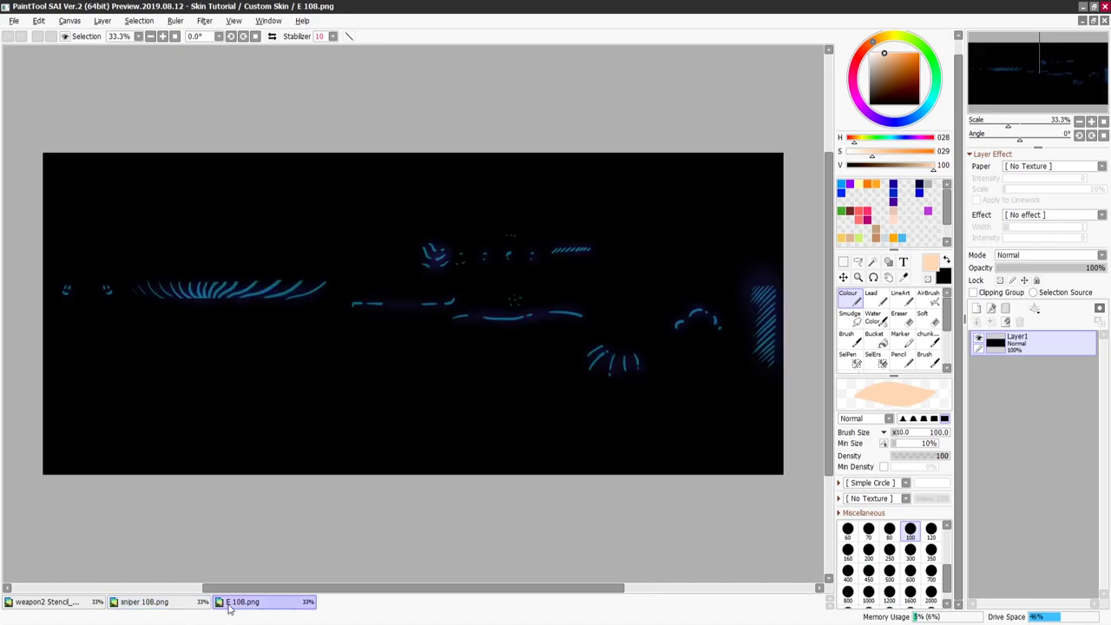
{"action": "left_click", "coordinate": [184, 608]}
{"action": "left_click", "coordinate": [233, 605]}
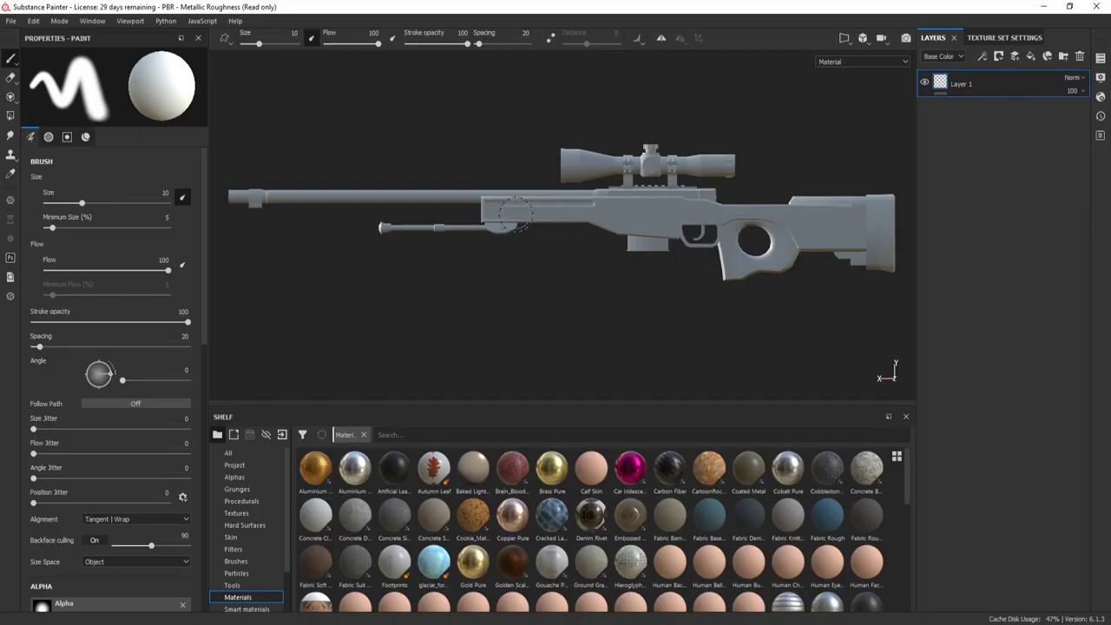
Orbit the rifle slightly and switch the viewport to an orthographic view.
{"action": "mouse_move", "coordinate": [776, 112]}
{"action": "left_mouse_down", "text": "alt"}
{"action": "mouse_move", "coordinate": [659, 200]}
{"action": "mouse_move", "coordinate": [611, 262]}
{"action": "left_mouse_up", "text": "alt"}
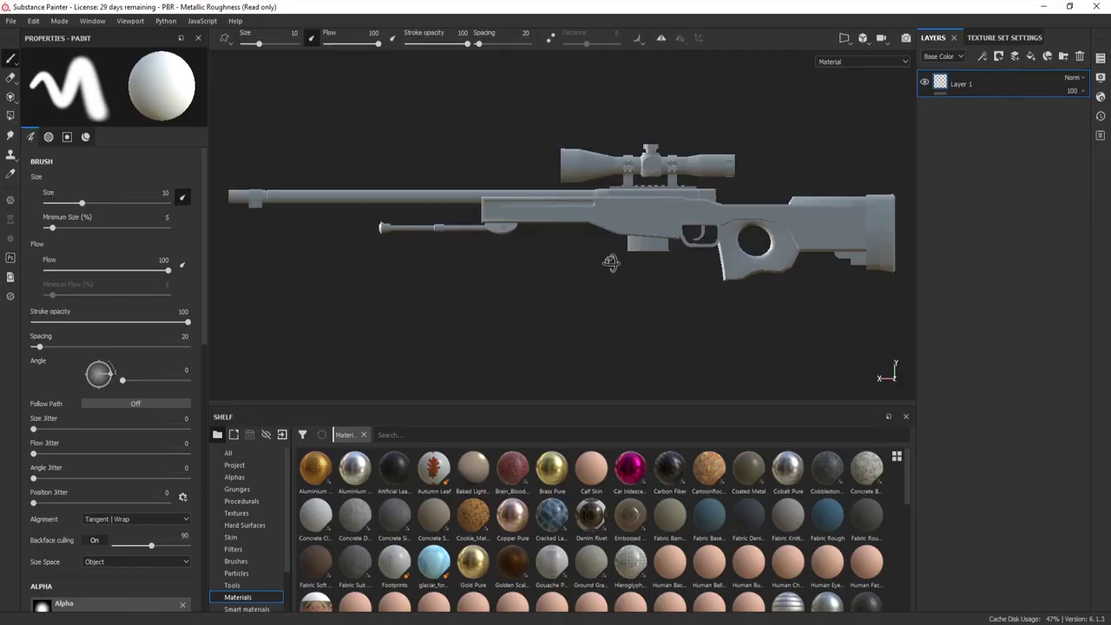
{"action": "left_click", "coordinate": [862, 38]}
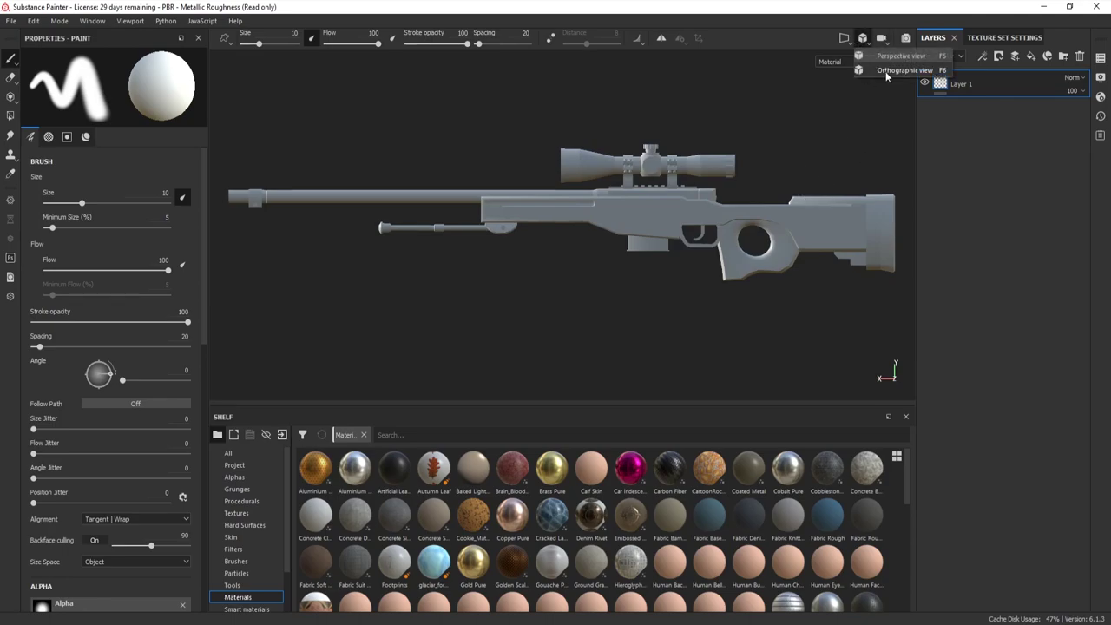
{"action": "left_click", "coordinate": [886, 71]}
In the Custom Skin folder, preview sniper 108.png and E 108.png, then select both.
{"action": "key", "text": "alt+Tab"}
{"action": "left_click_drag", "start_coordinate": [340, 389], "coordinate": [336, 340]}
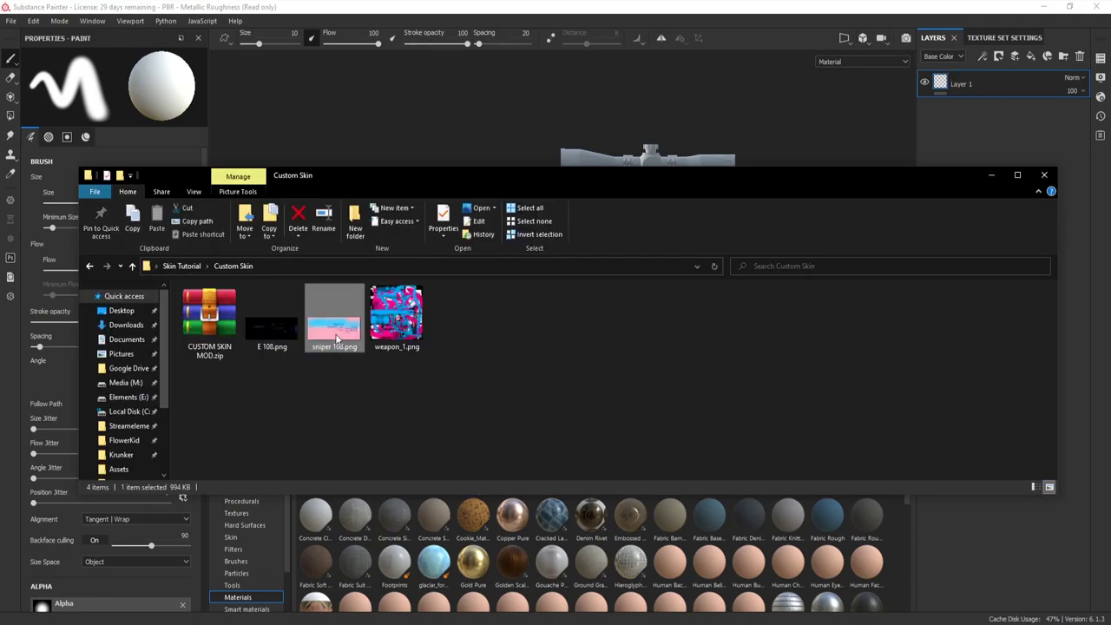
{"action": "double_click", "coordinate": [337, 340]}
{"action": "left_click", "coordinate": [337, 319]}
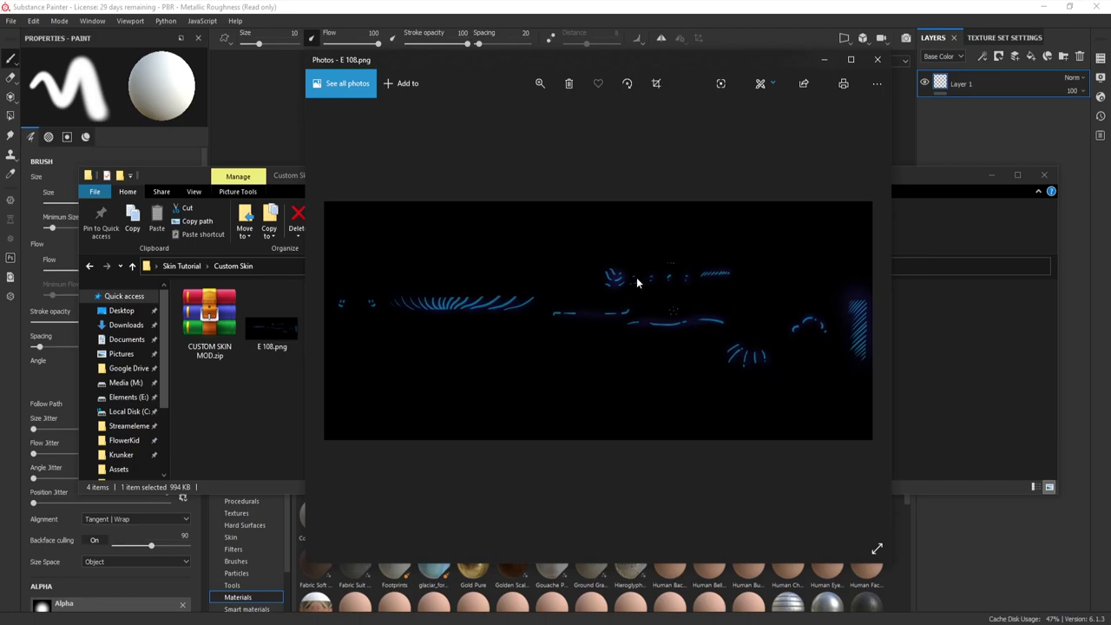
{"action": "left_click", "coordinate": [878, 59]}
{"action": "left_click_drag", "start_coordinate": [335, 395], "coordinate": [458, 549]}
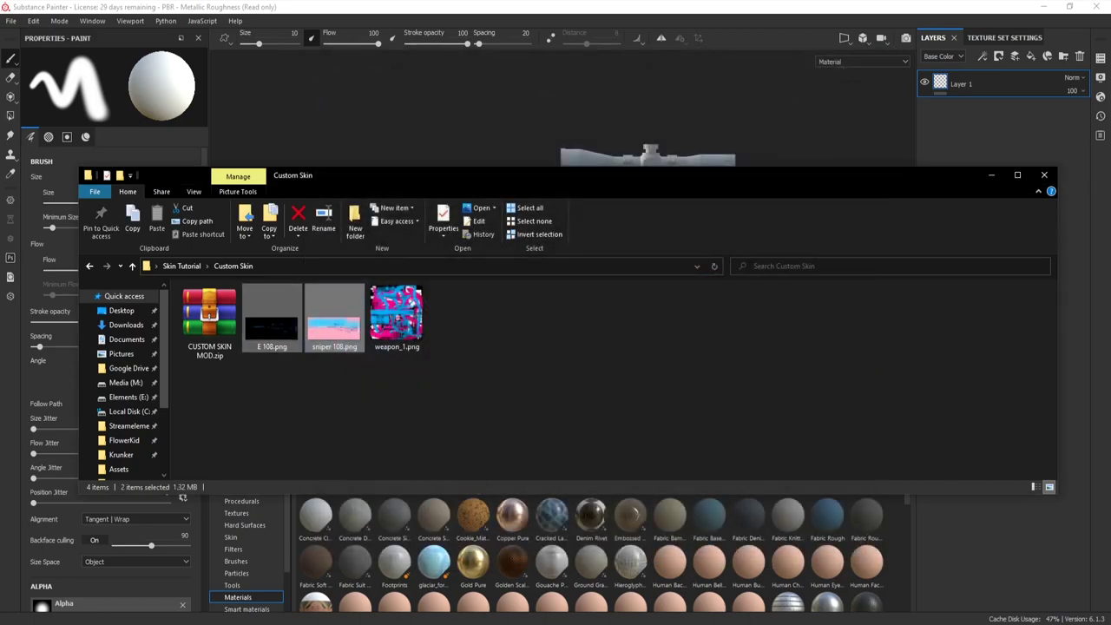
Set E 108 and sniper 108 to texture usage and import them into the PBR - Metallic Roughness project.
{"action": "left_click", "coordinate": [703, 193]}
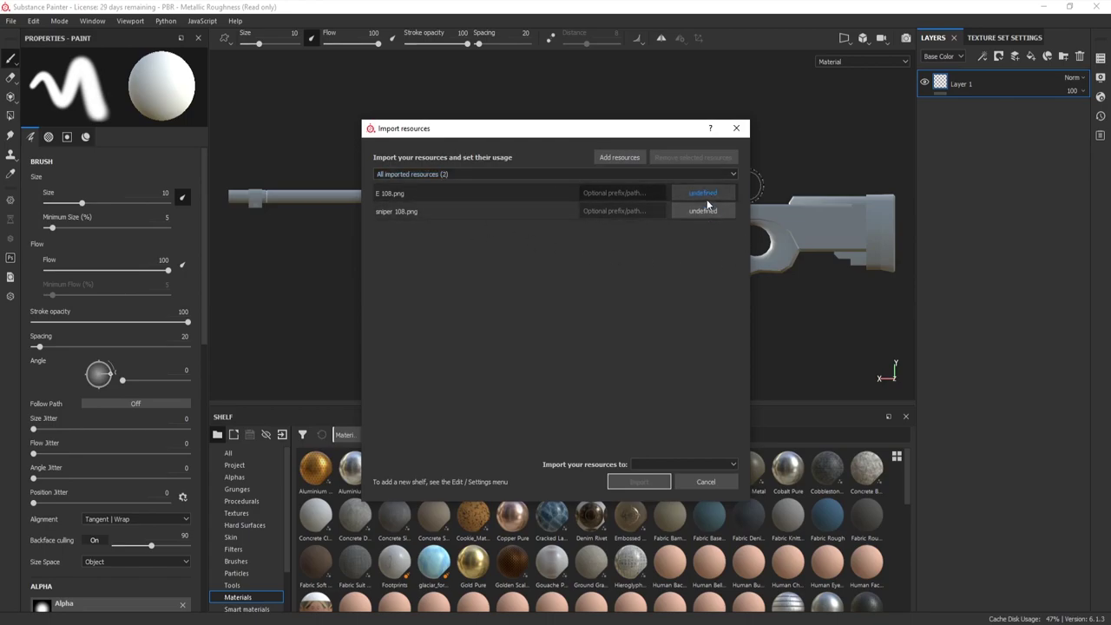
{"action": "left_click", "coordinate": [727, 240]}
{"action": "left_click", "coordinate": [703, 211]}
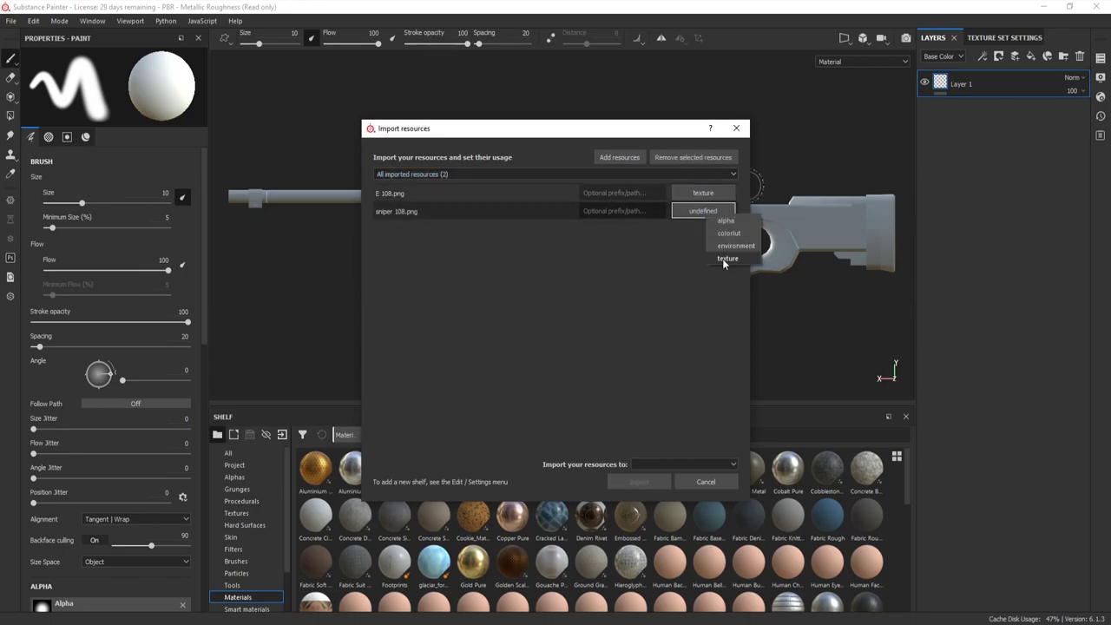
{"action": "left_click", "coordinate": [726, 259]}
{"action": "left_click", "coordinate": [673, 465]}
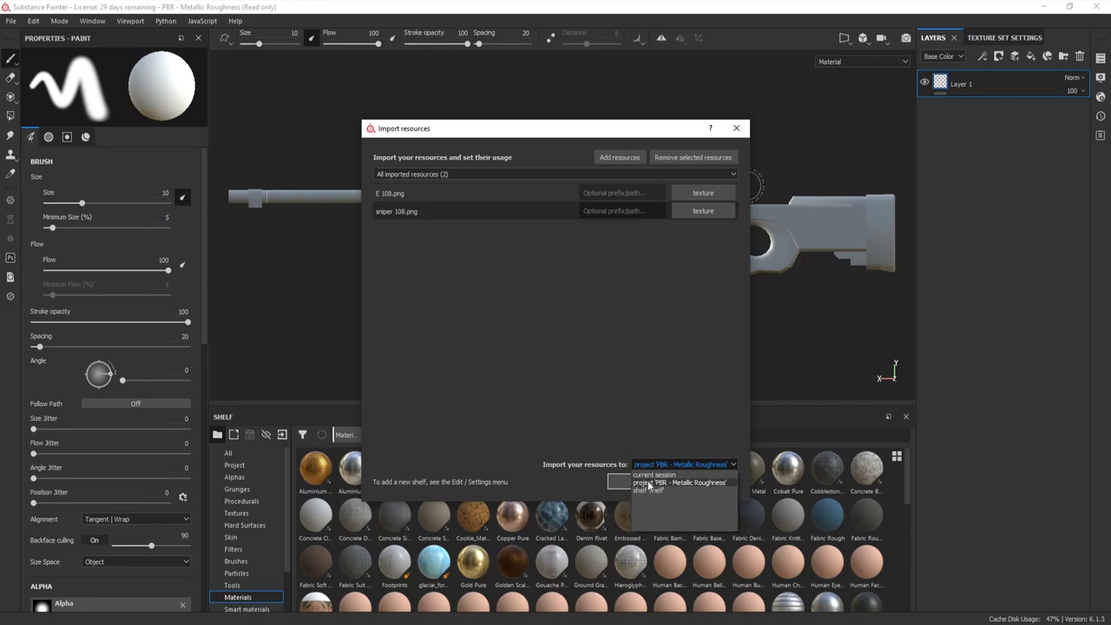
{"action": "left_click", "coordinate": [668, 484]}
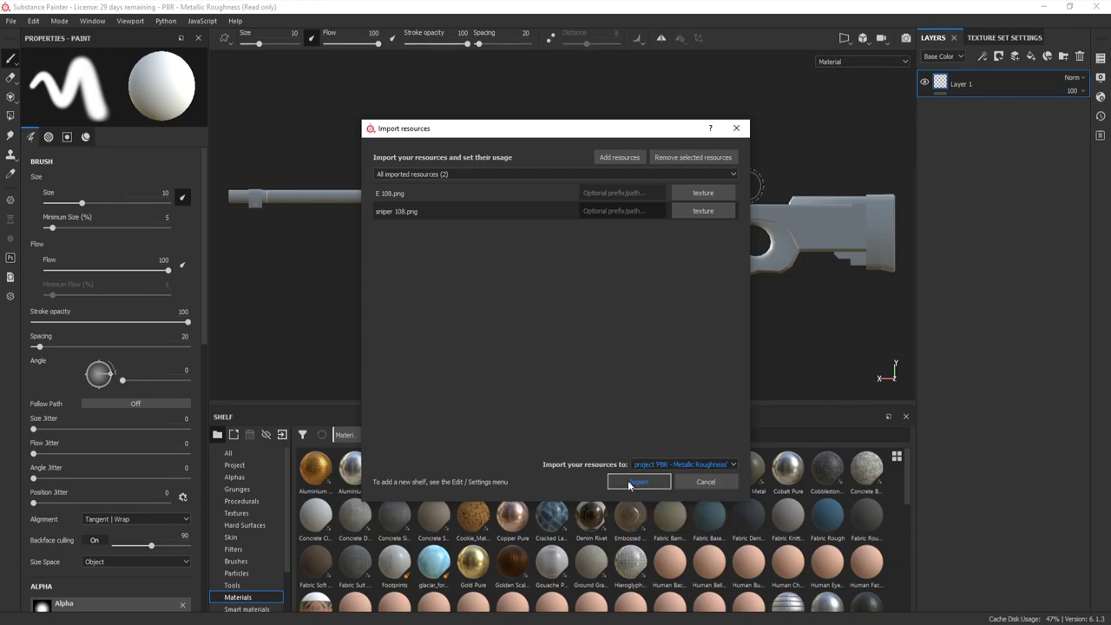
{"action": "left_click", "coordinate": [629, 482]}
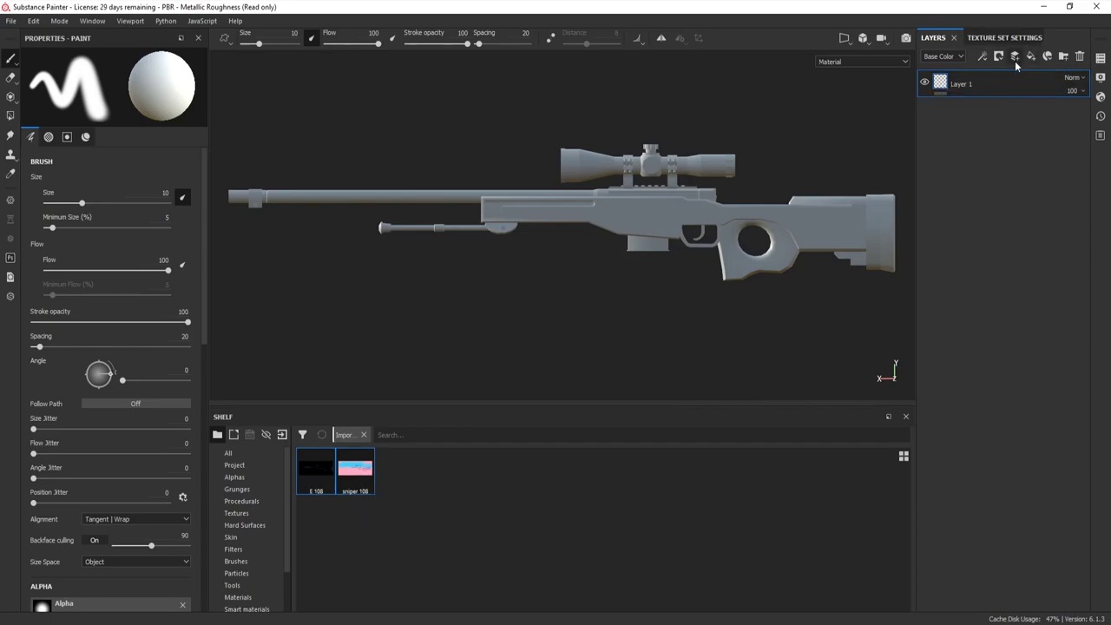
Replace Layer 1 with a new empty paint layer and switch to the Projection tool.
{"action": "left_click", "coordinate": [1080, 55]}
{"action": "left_click", "coordinate": [1014, 57]}
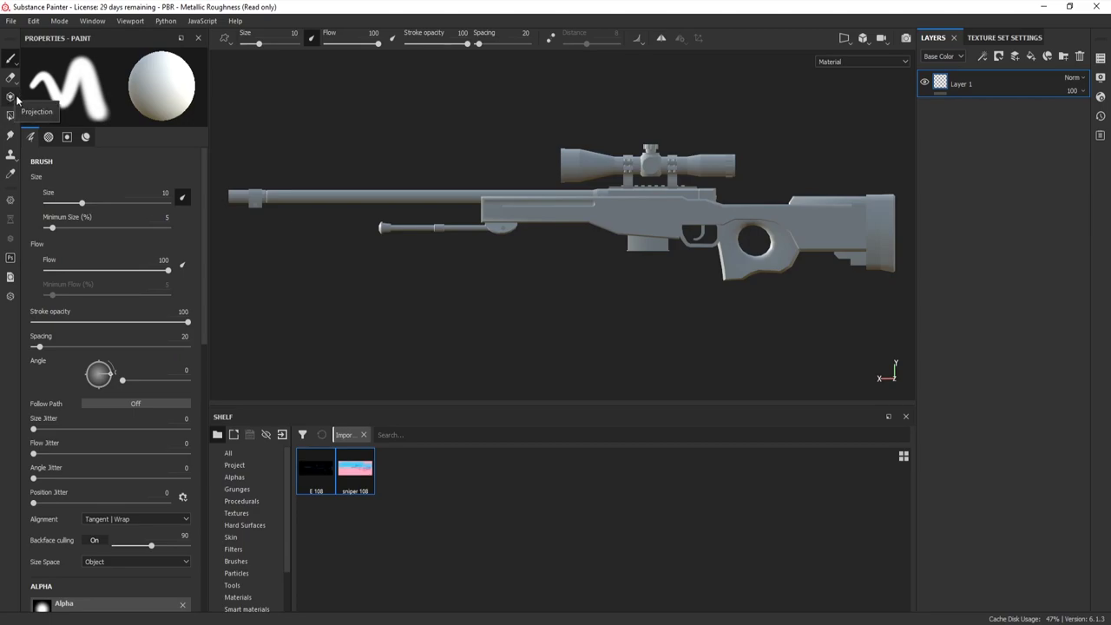
{"action": "left_click", "coordinate": [10, 98]}
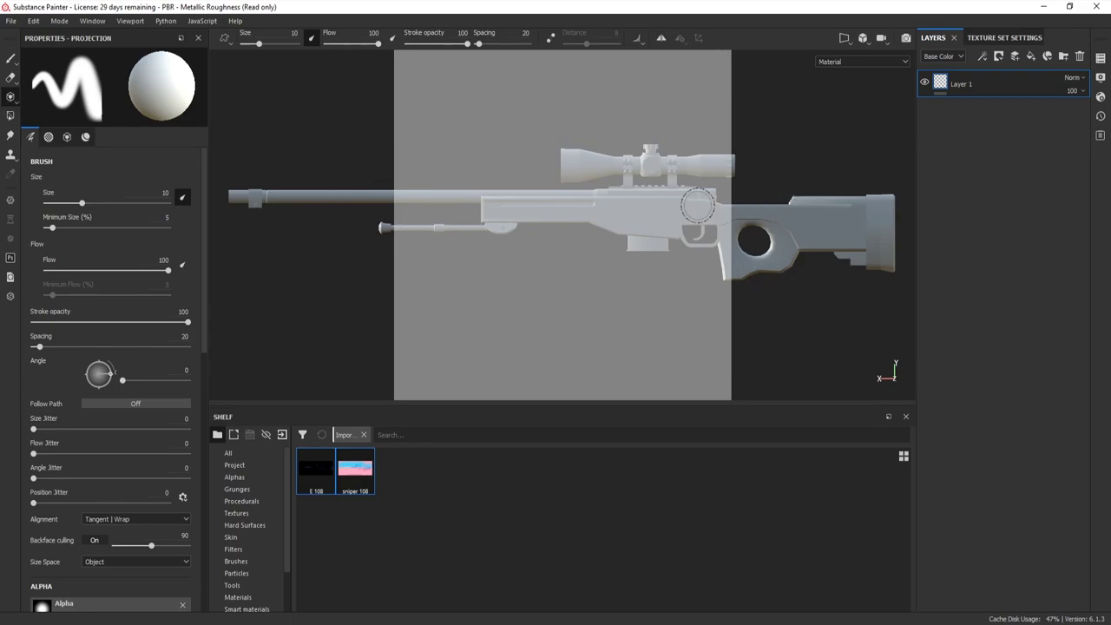
{"action": "left_click", "coordinate": [501, 513]}
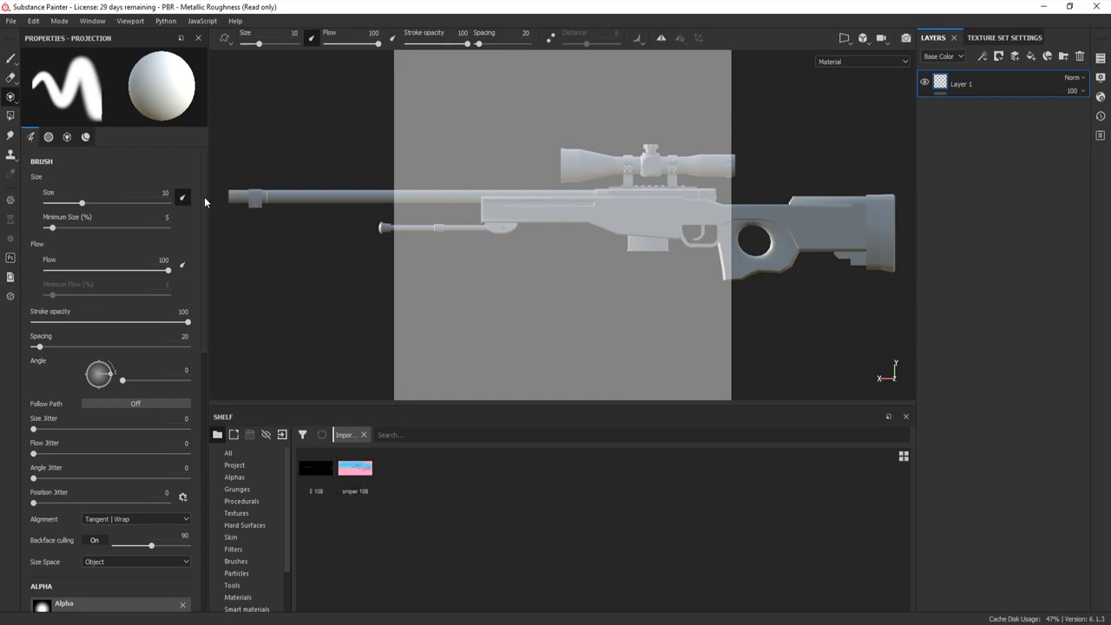
{"action": "left_click_drag", "start_coordinate": [205, 200], "coordinate": [197, 408]}
Turn off height, roughness, metallic and normal channels and use sniper 108 as the base colour.
{"action": "left_click", "coordinate": [76, 229]}
{"action": "left_click", "coordinate": [110, 228]}
{"action": "left_click", "coordinate": [145, 229]}
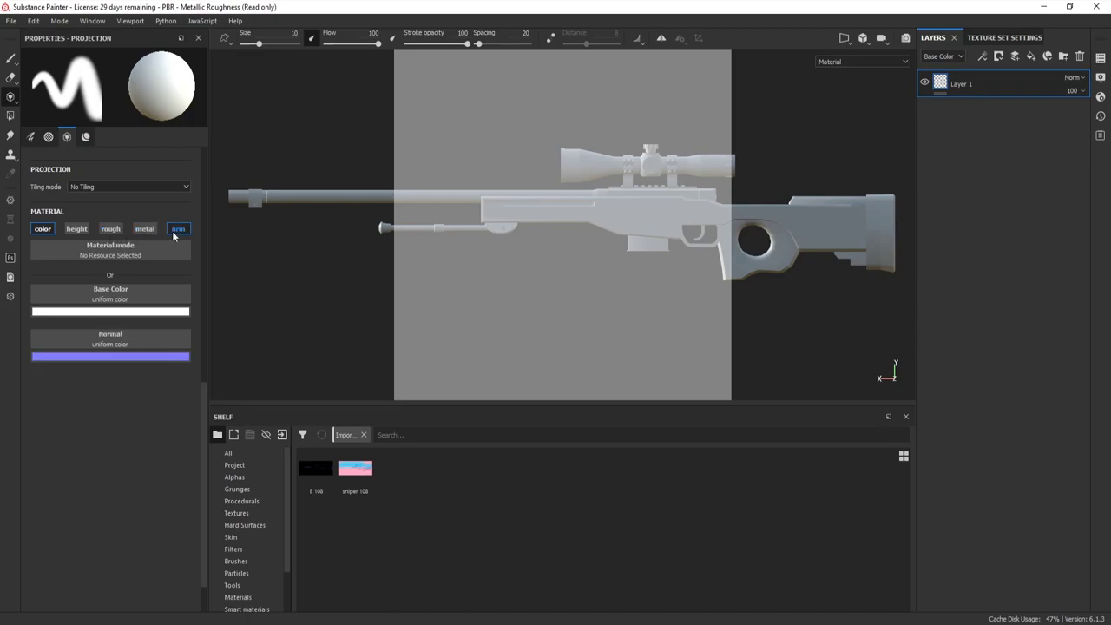
{"action": "left_click", "coordinate": [178, 228]}
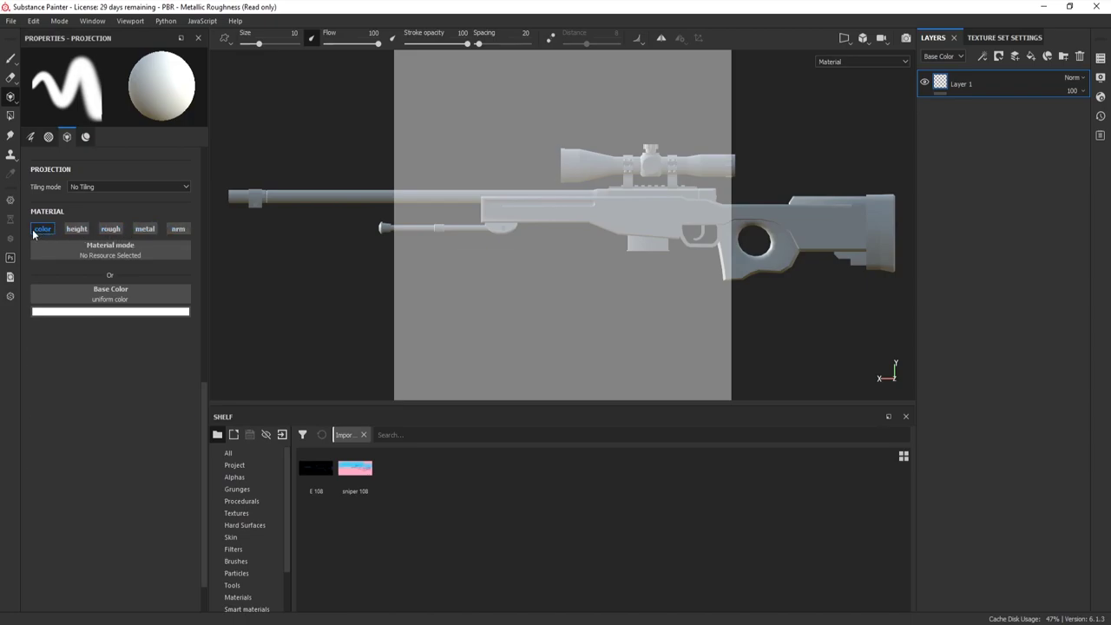
{"action": "left_click", "coordinate": [49, 313]}
{"action": "left_click", "coordinate": [87, 354]}
{"action": "left_click_drag", "start_coordinate": [86, 354], "coordinate": [50, 337]}
{"action": "left_click_drag", "start_coordinate": [362, 496], "coordinate": [126, 299]}
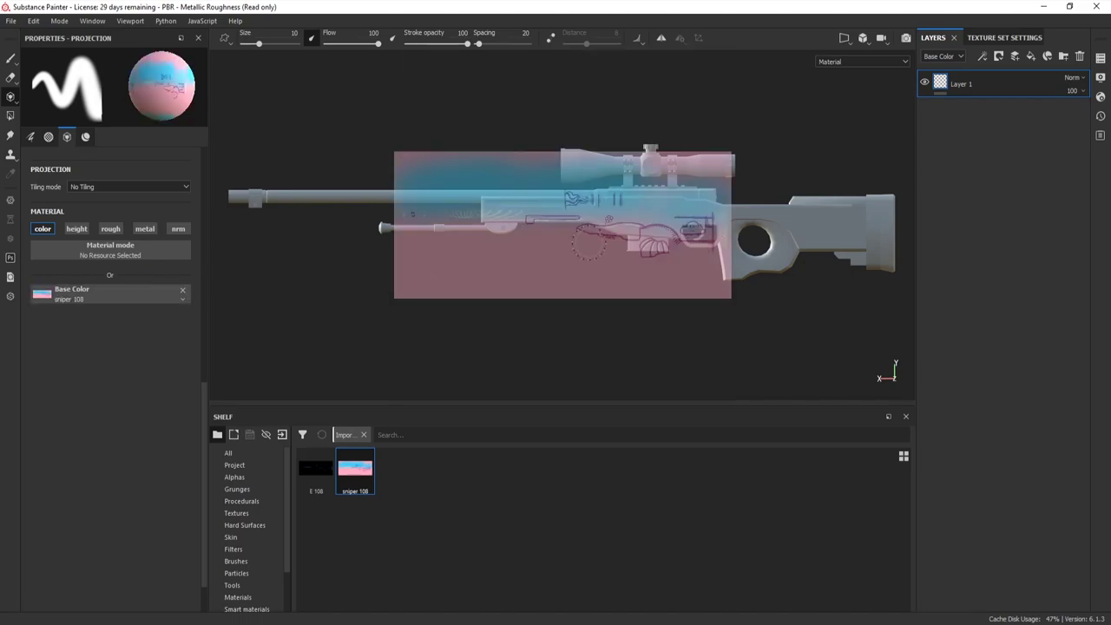
Hide the panels and scale and rotate the sniper 108 projection to nearly fill the view.
{"action": "key", "text": "Tab"}
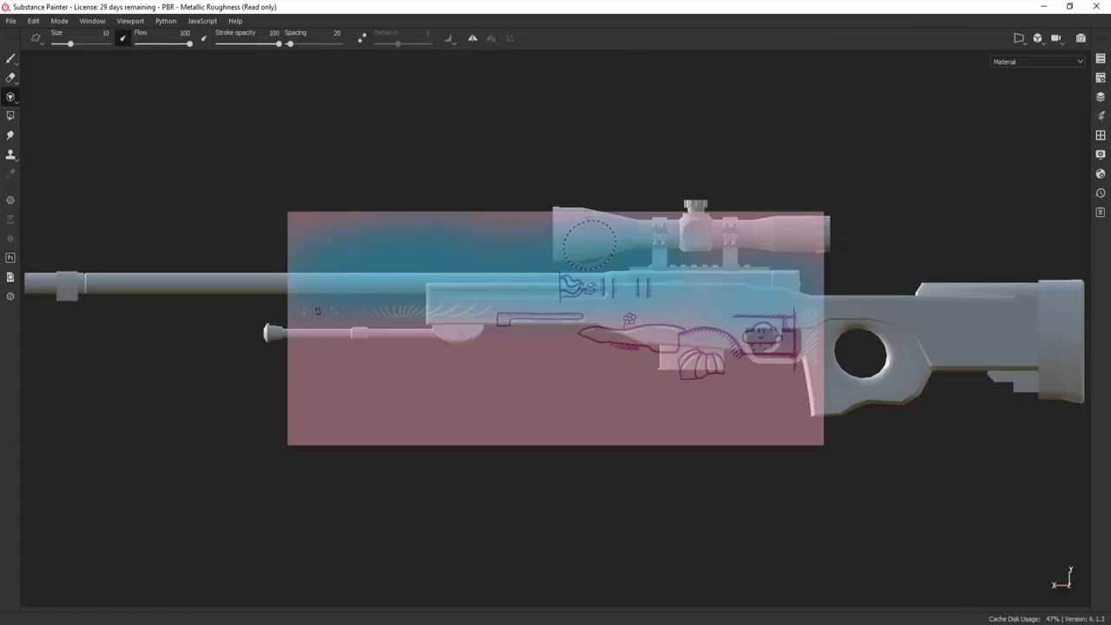
{"action": "key", "text": "s"}
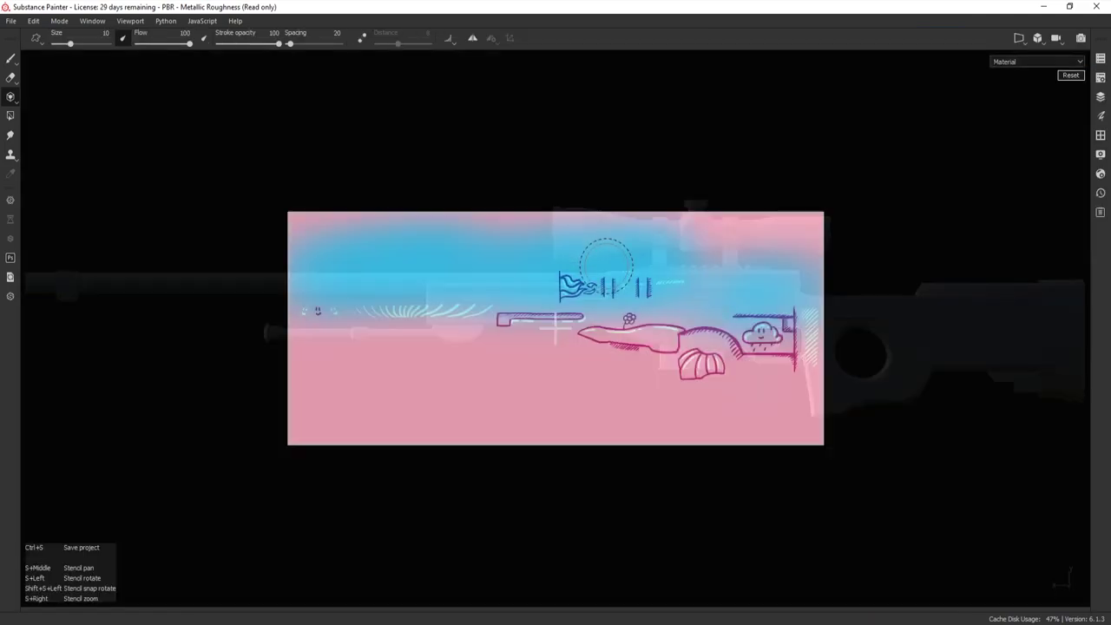
{"action": "right_click_drag", "start_coordinate": [608, 319], "coordinate": [599, 323]}
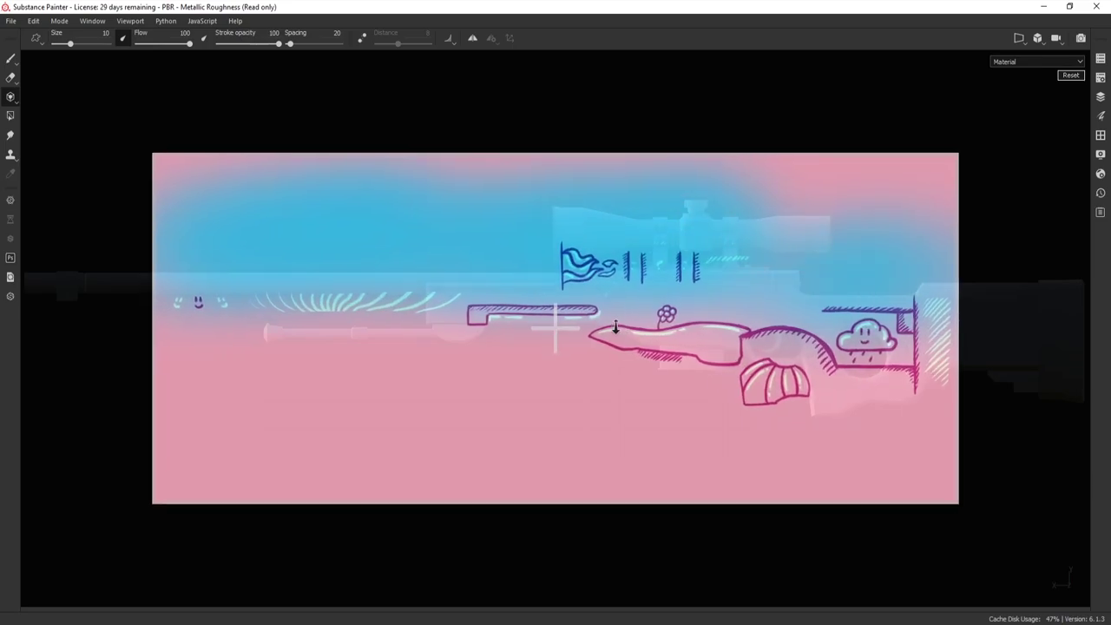
{"action": "mouse_move", "coordinate": [599, 323]}
{"action": "left_mouse_down"}
{"action": "mouse_move", "coordinate": [775, 431]}
{"action": "mouse_move", "coordinate": [596, 342]}
{"action": "left_mouse_up"}
{"action": "right_click_drag", "start_coordinate": [584, 334], "coordinate": [595, 344]}
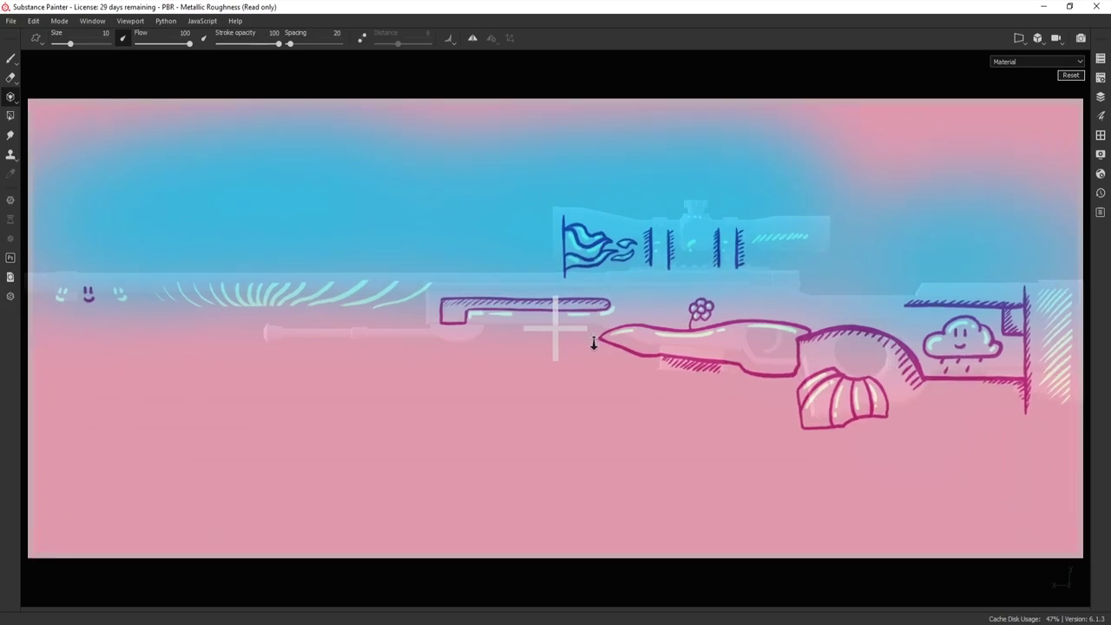
{"action": "key", "text": "s"}
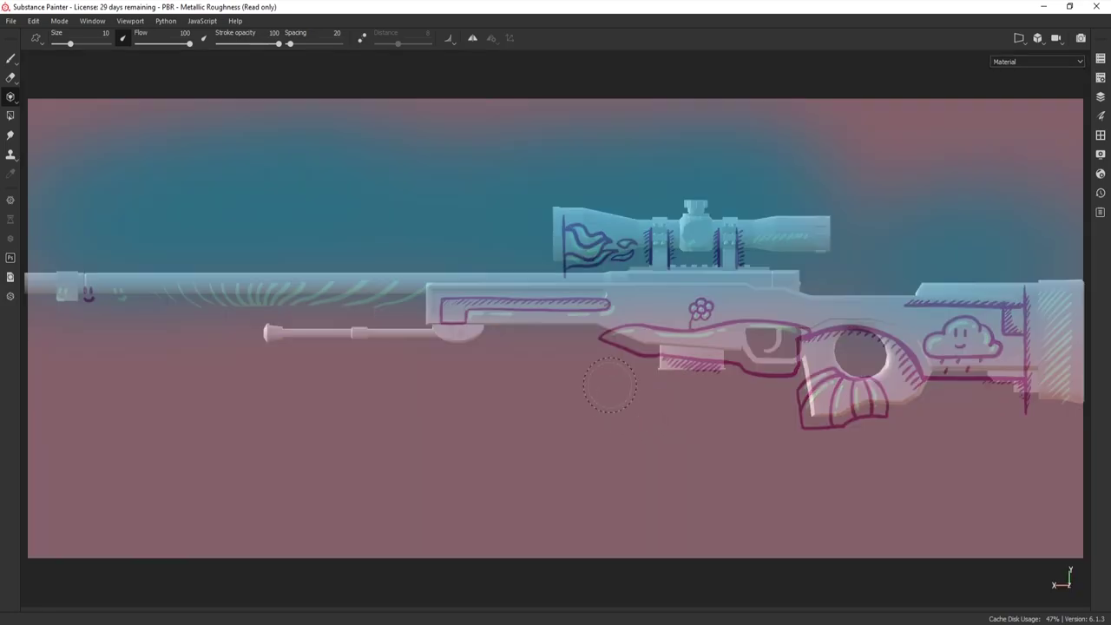
Move the rifle into alignment beneath the projected image.
{"action": "mouse_move", "coordinate": [689, 421]}
{"action": "middle_mouse_down"}
{"action": "mouse_move", "coordinate": [650, 429]}
{"action": "mouse_move", "coordinate": [677, 411]}
{"action": "mouse_move", "coordinate": [657, 425]}
{"action": "mouse_move", "coordinate": [651, 409]}
{"action": "mouse_move", "coordinate": [668, 442]}
{"action": "mouse_move", "coordinate": [652, 426]}
{"action": "middle_mouse_up"}
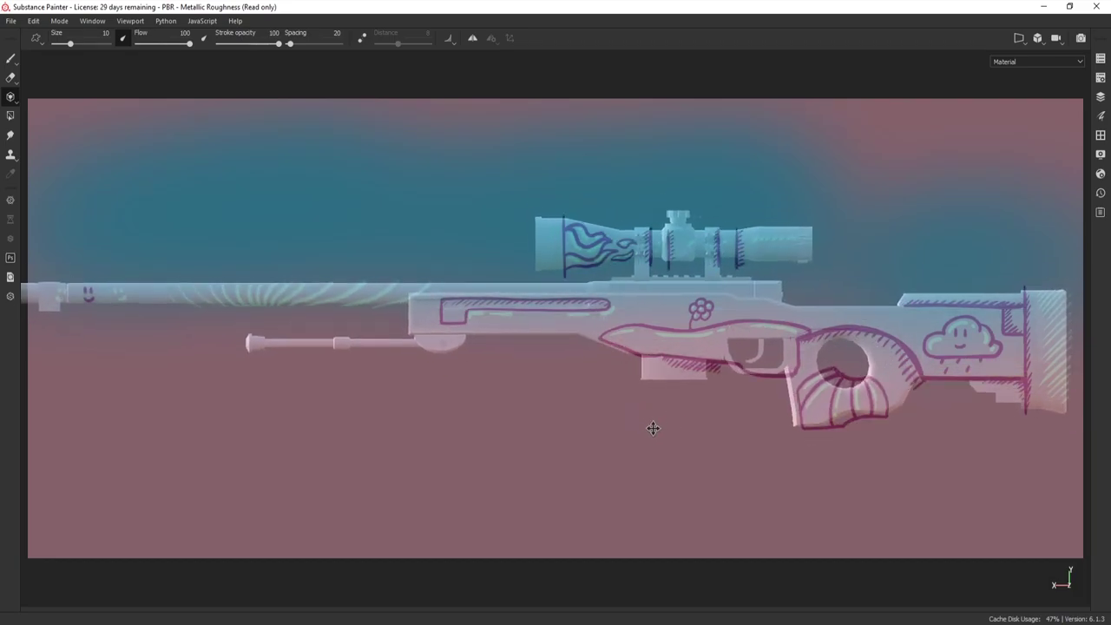
{"action": "key", "text": "s"}
{"action": "key", "text": "s"}
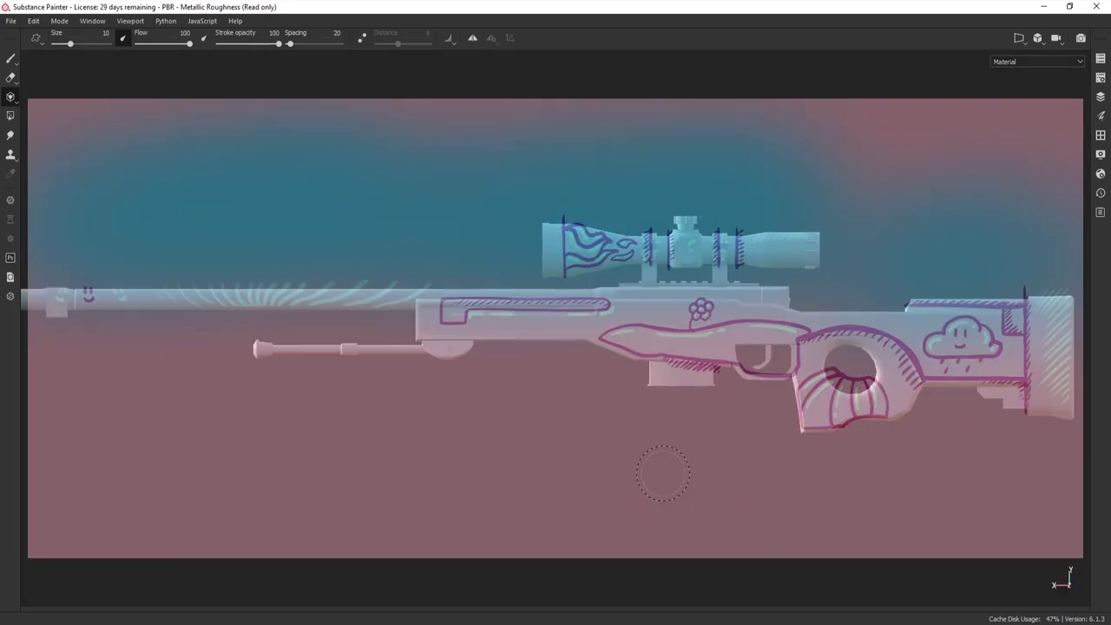
{"action": "left_click_drag", "start_coordinate": [685, 459], "coordinate": [645, 331], "text": "alt"}
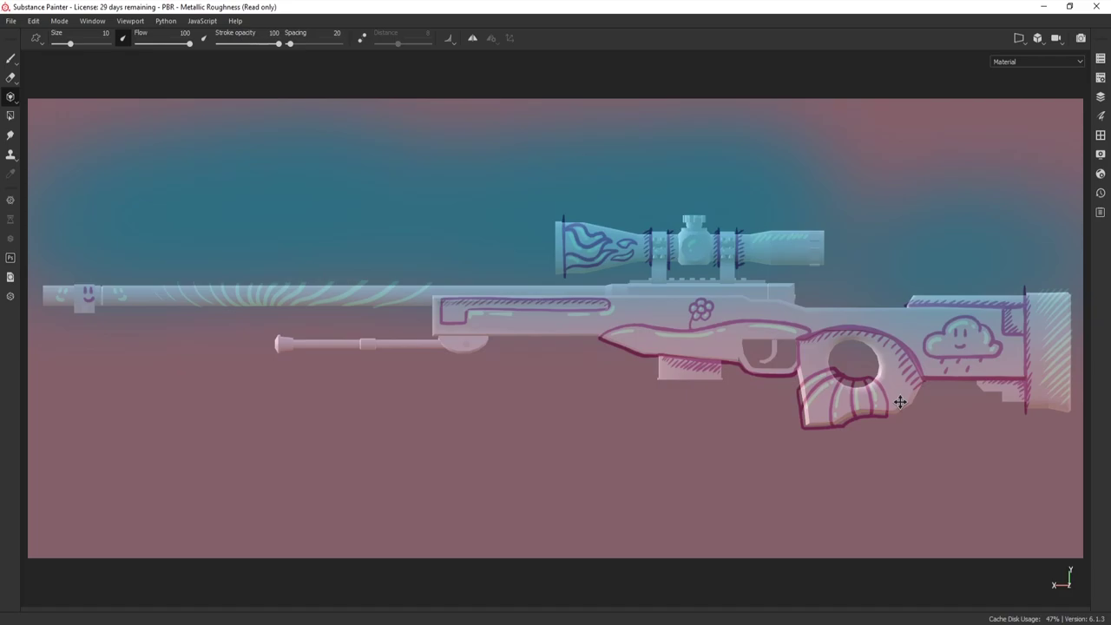
{"action": "left_click_drag", "start_coordinate": [900, 401], "coordinate": [894, 401], "text": "alt"}
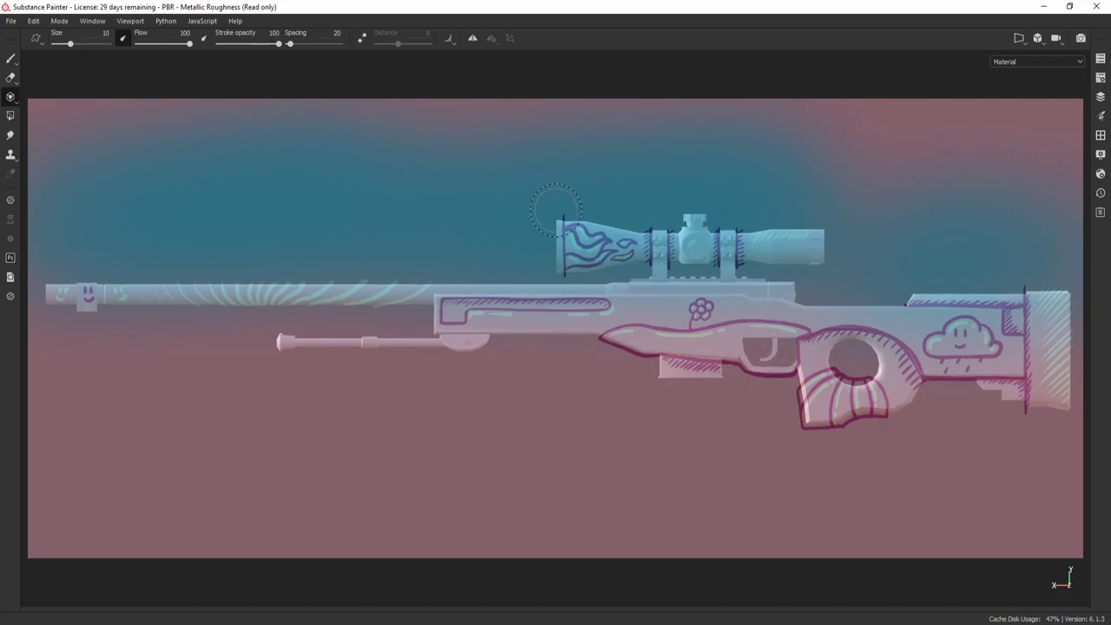
Set the brush size to 48.38.
{"action": "key", "text": "bracketright"}
{"action": "right_click_drag", "start_coordinate": [524, 186], "coordinate": [608, 186], "text": "ctrl"}
{"action": "right_click_drag", "start_coordinate": [708, 309], "coordinate": [736, 308], "text": "ctrl"}
{"action": "key", "text": "bracketleft"}
Enable Z-axis mirror symmetry, shift its plane down, and paint sniper 108 across barrel, bipod and receiver.
{"action": "left_click", "coordinate": [472, 39]}
{"action": "left_click", "coordinate": [484, 40]}
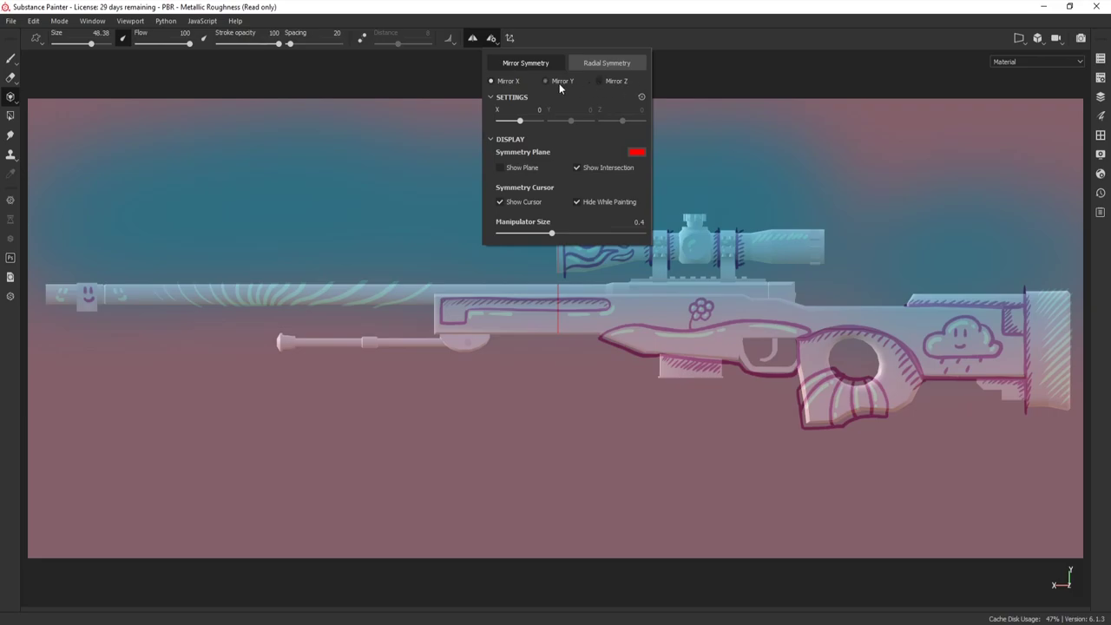
{"action": "left_click", "coordinate": [616, 82]}
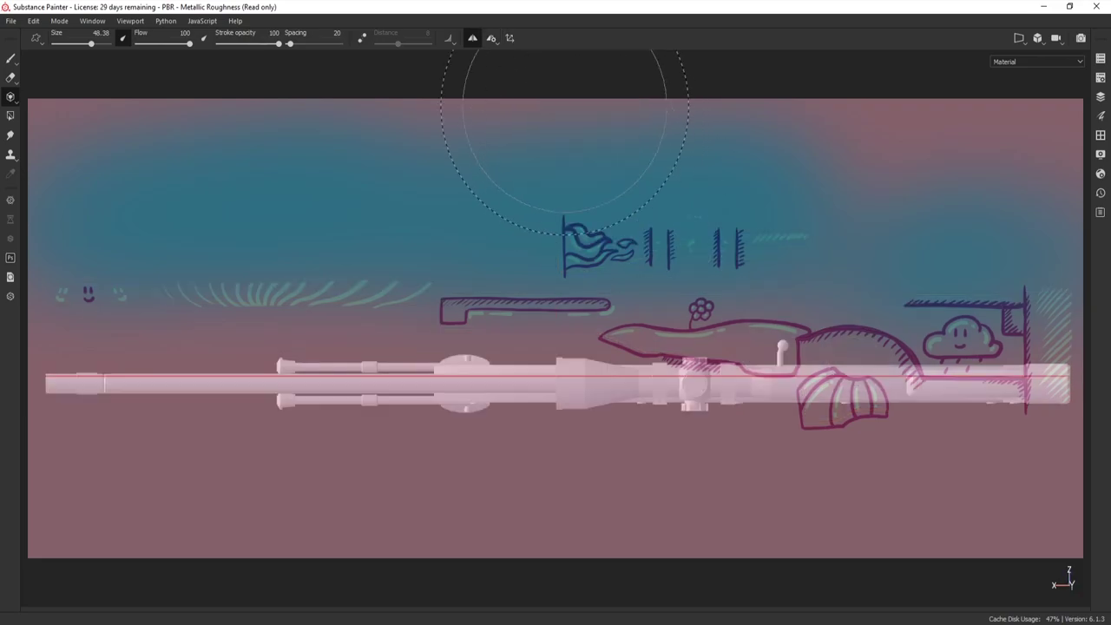
{"action": "left_click", "coordinate": [511, 40]}
{"action": "left_click_drag", "start_coordinate": [561, 462], "coordinate": [562, 476]}
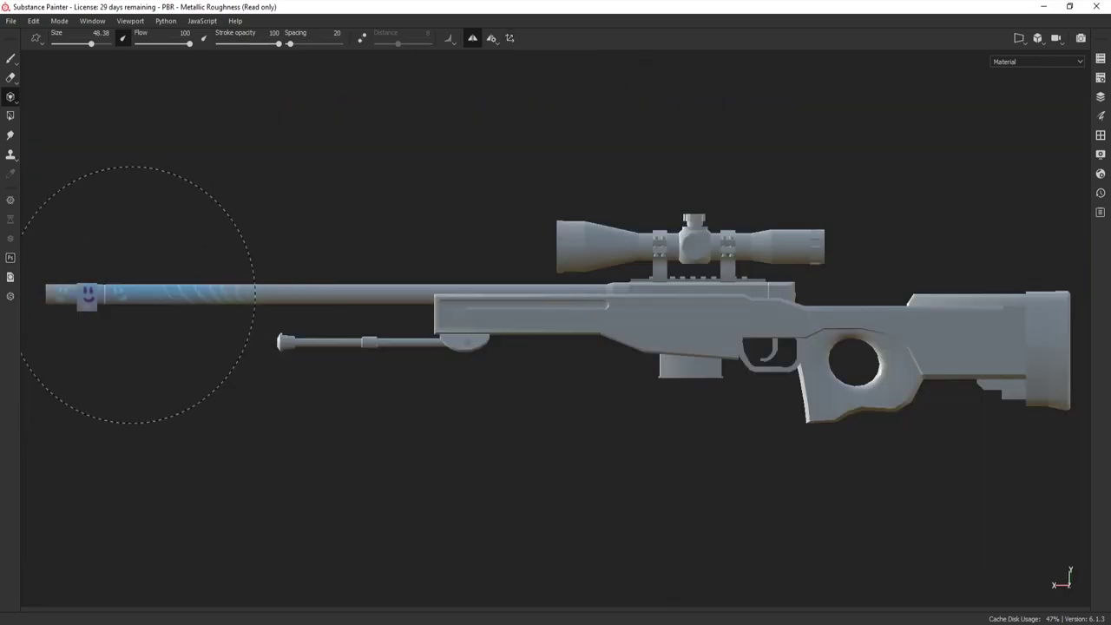
{"action": "mouse_move", "coordinate": [162, 273]}
{"action": "left_mouse_down"}
{"action": "mouse_move", "coordinate": [196, 294]}
{"action": "mouse_move", "coordinate": [162, 272]}
{"action": "mouse_move", "coordinate": [393, 296]}
{"action": "mouse_move", "coordinate": [326, 303]}
{"action": "mouse_move", "coordinate": [724, 308]}
{"action": "mouse_move", "coordinate": [550, 289]}
{"action": "mouse_move", "coordinate": [569, 269]}
{"action": "mouse_move", "coordinate": [835, 256]}
{"action": "mouse_move", "coordinate": [812, 222]}
{"action": "mouse_move", "coordinate": [846, 417]}
{"action": "mouse_move", "coordinate": [843, 391]}
{"action": "mouse_move", "coordinate": [819, 386]}
{"action": "mouse_move", "coordinate": [901, 316]}
{"action": "mouse_move", "coordinate": [1028, 369]}
{"action": "mouse_move", "coordinate": [1025, 302]}
{"action": "mouse_move", "coordinate": [1036, 425]}
{"action": "mouse_move", "coordinate": [1053, 328]}
{"action": "left_mouse_up"}
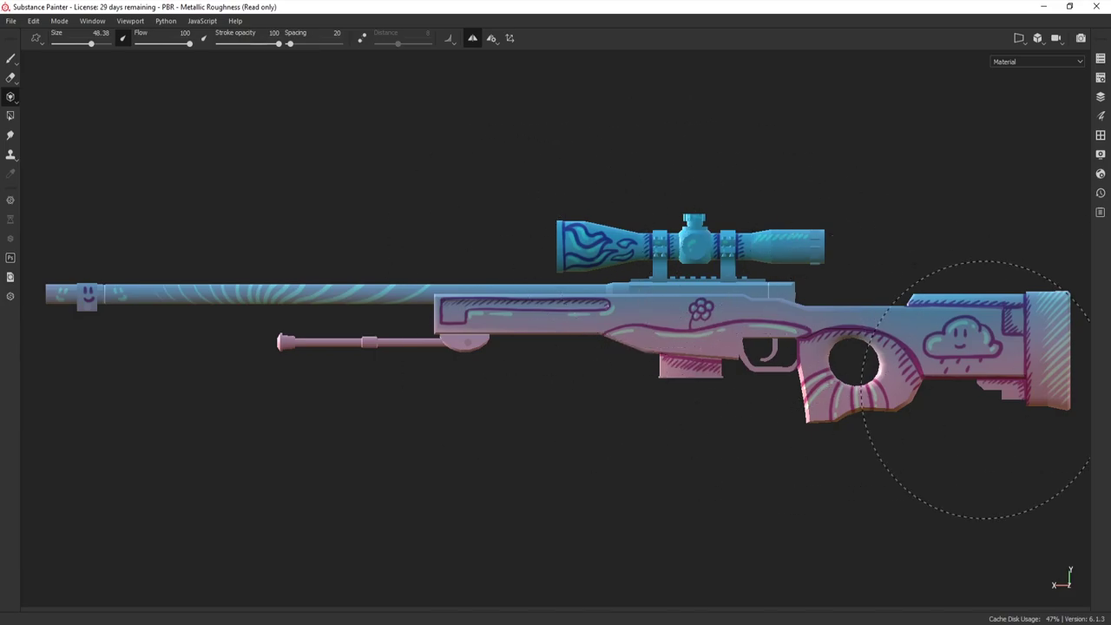
{"action": "key", "text": "Tab"}
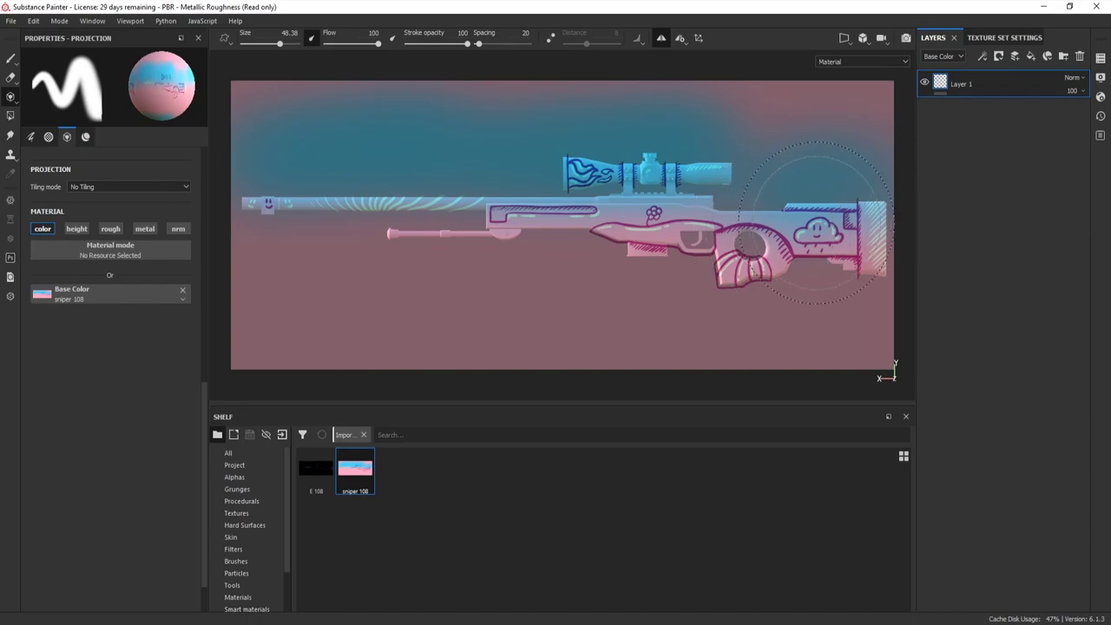
Add an empty Layer 2 above Layer 1, then add an Emissive channel in Texture Set Settings.
{"action": "left_click", "coordinate": [1015, 56]}
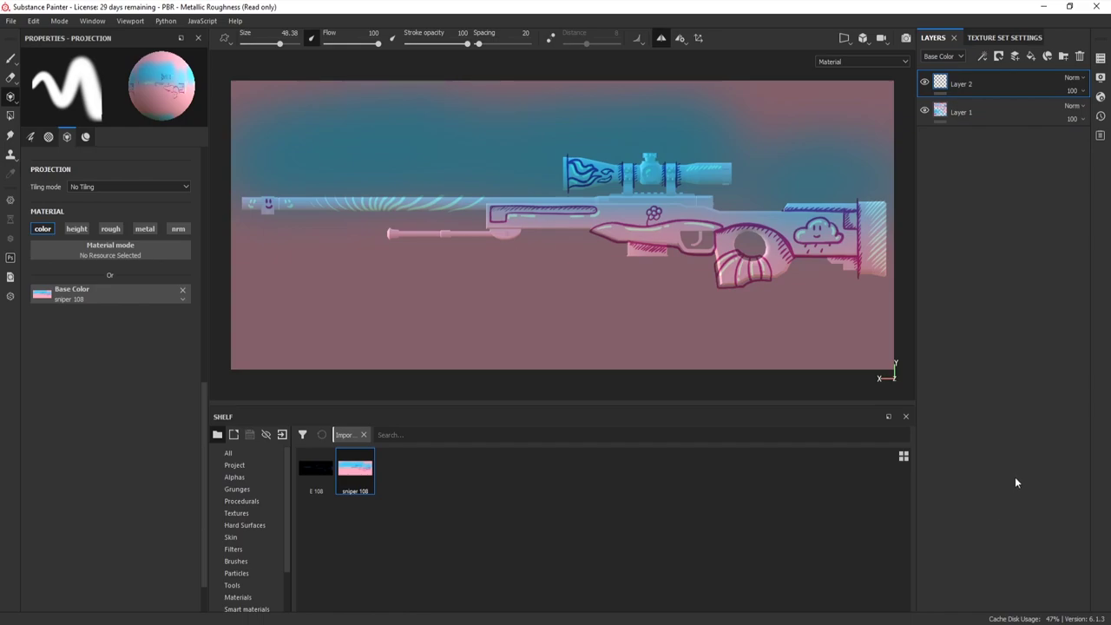
{"action": "left_click", "coordinate": [92, 20]}
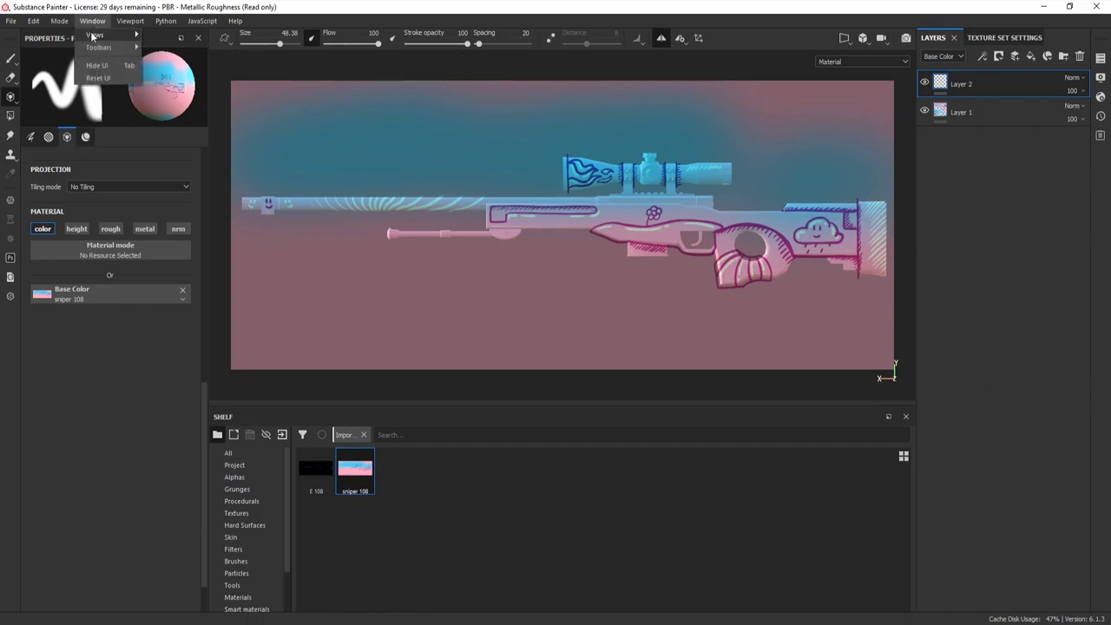
{"action": "mouse_move", "coordinate": [93, 35]}
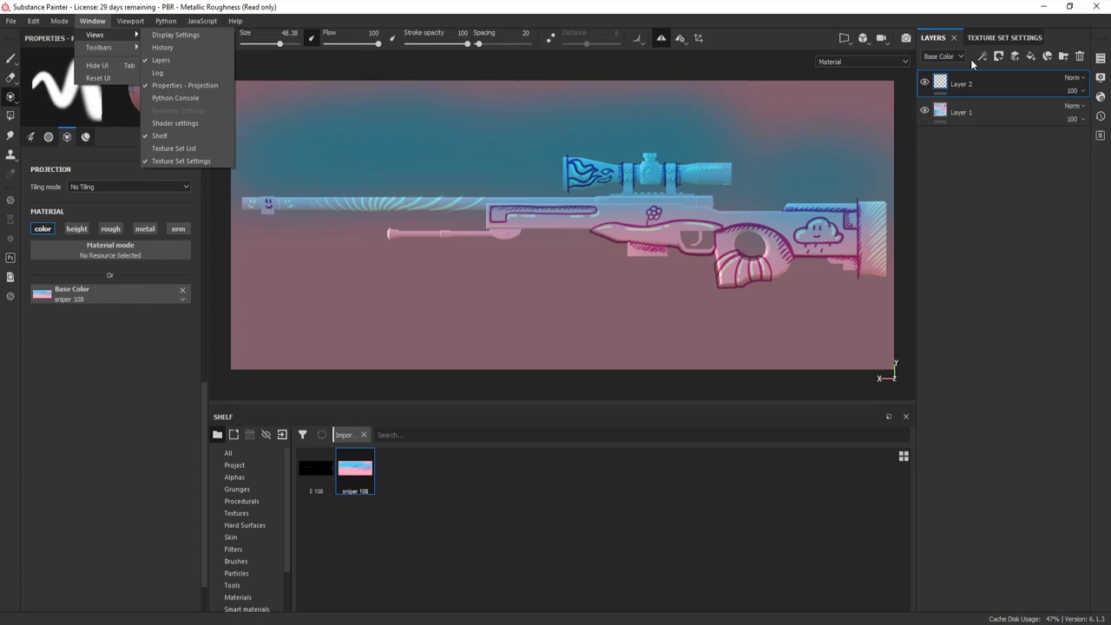
{"action": "left_click", "coordinate": [1015, 40]}
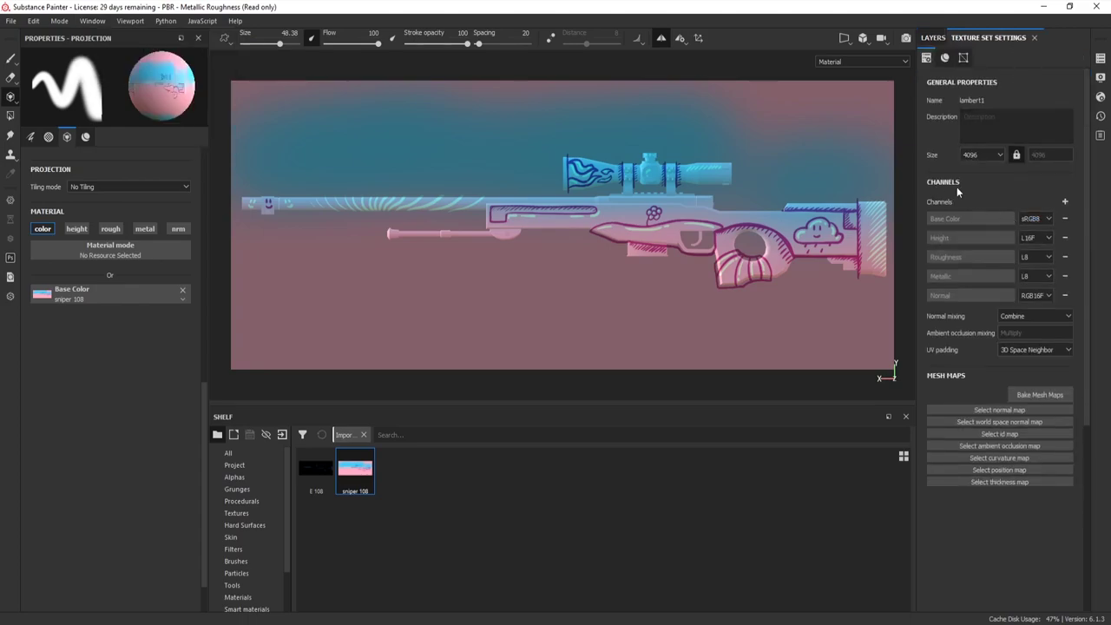
{"action": "left_click", "coordinate": [1065, 201]}
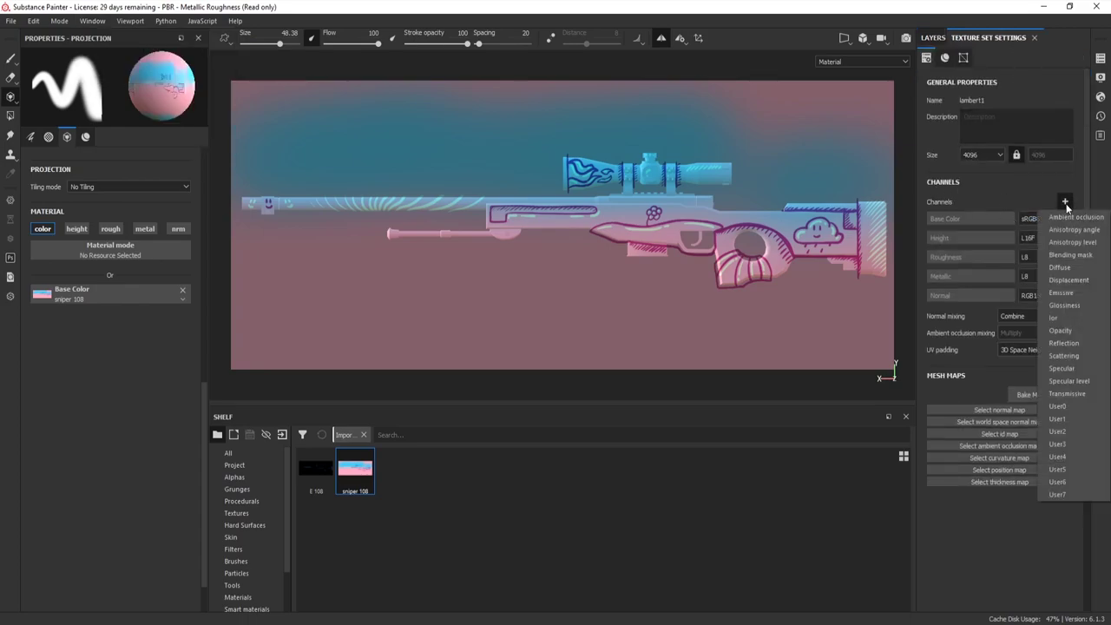
{"action": "left_click", "coordinate": [1086, 294]}
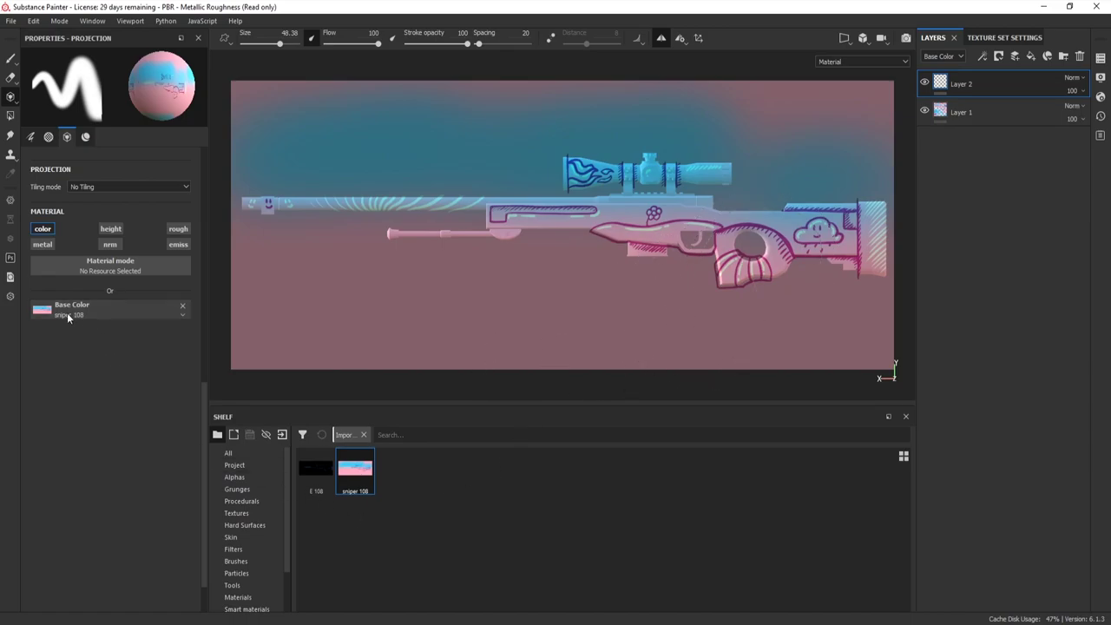
Switch projection from the colour to the emissive channel and apply the E 108 texture.
{"action": "left_click", "coordinate": [49, 232]}
{"action": "left_click", "coordinate": [177, 247]}
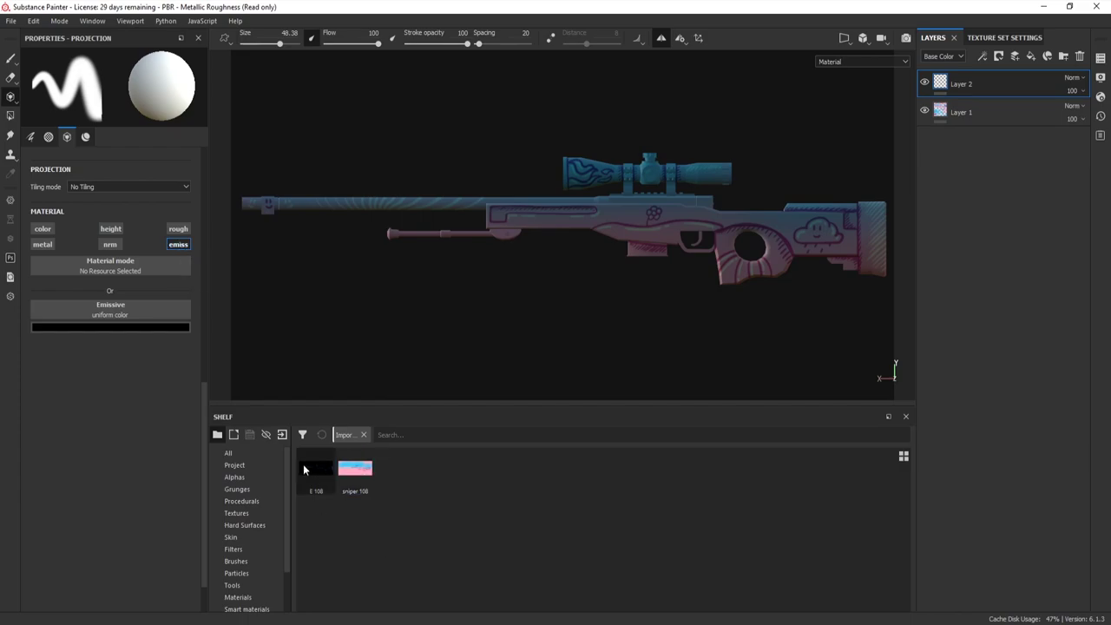
{"action": "left_click_drag", "start_coordinate": [310, 473], "coordinate": [134, 307]}
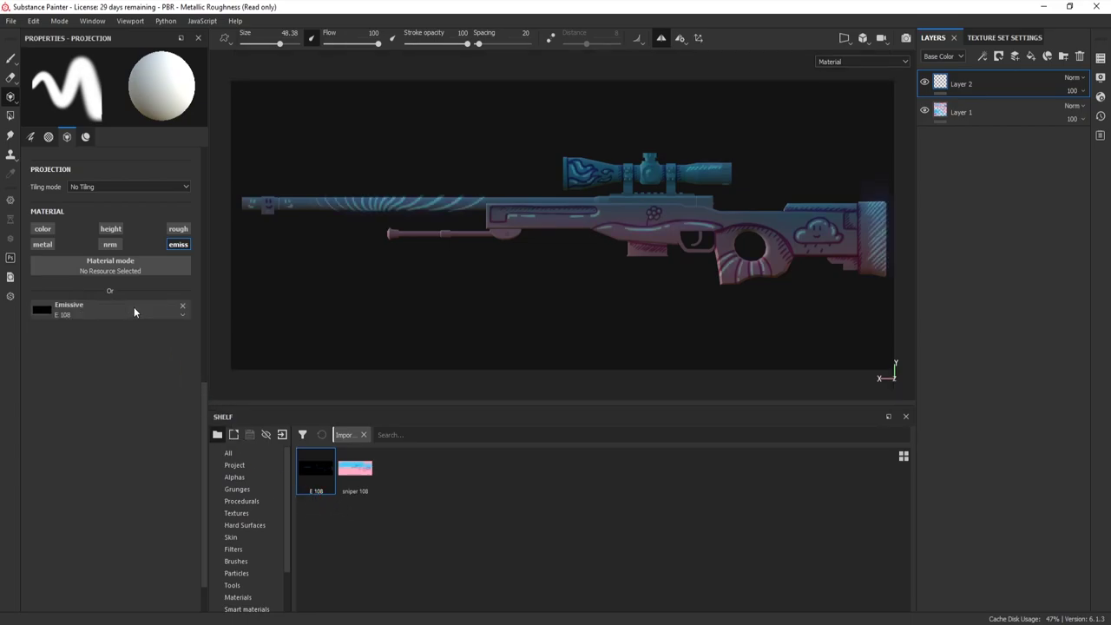
Inspect the glowing rifle full-window in perspective view from several angles and lighting directions.
{"action": "key", "text": "Tab"}
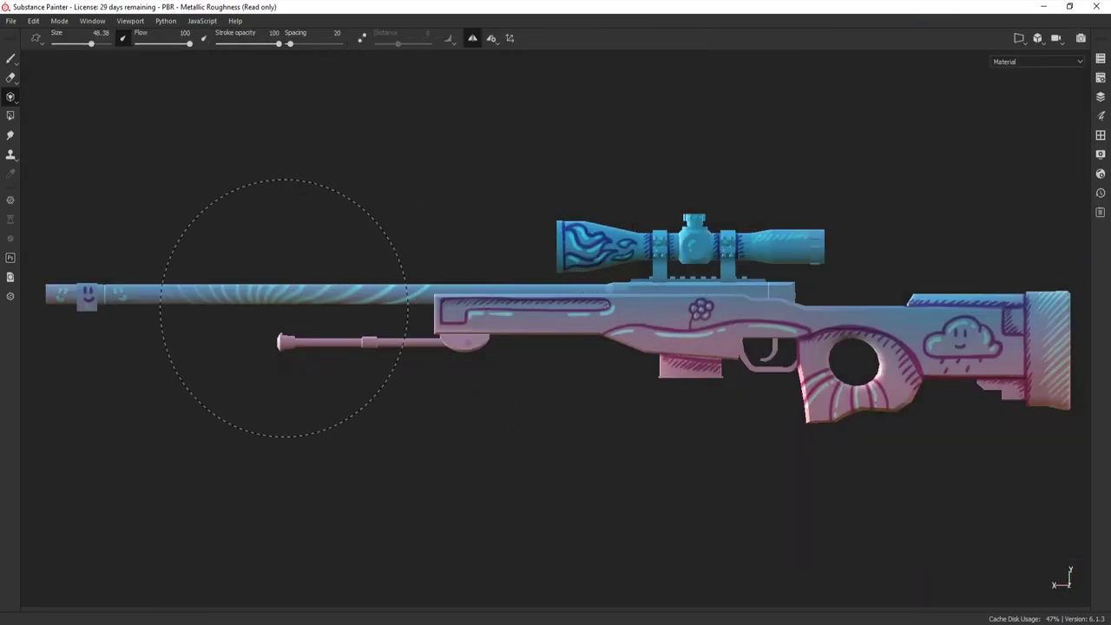
{"action": "key", "text": "1"}
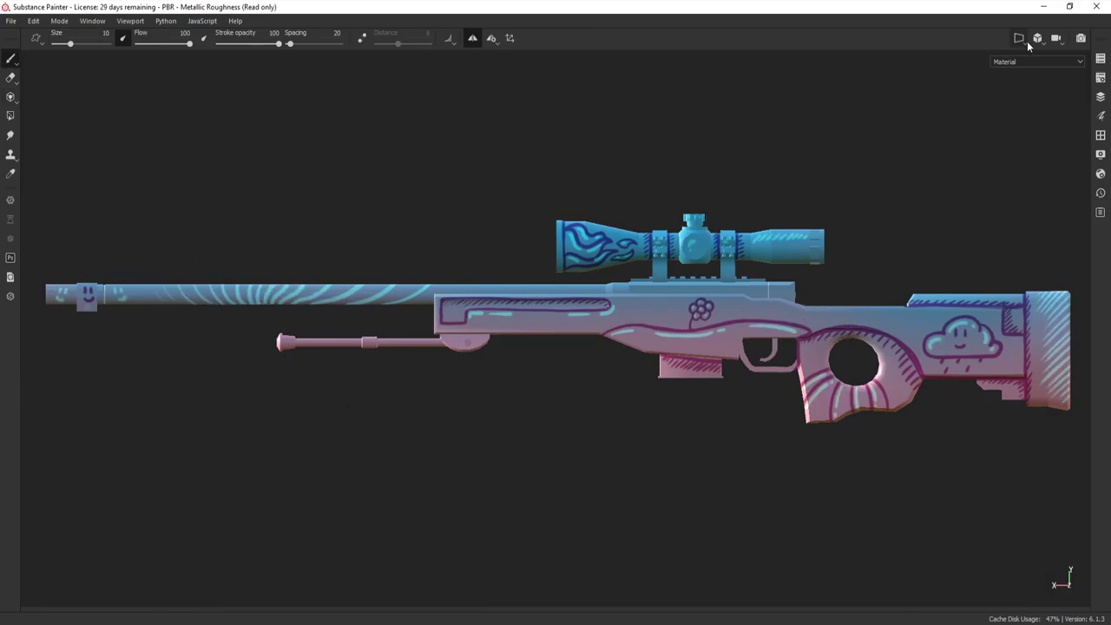
{"action": "left_click", "coordinate": [1039, 40]}
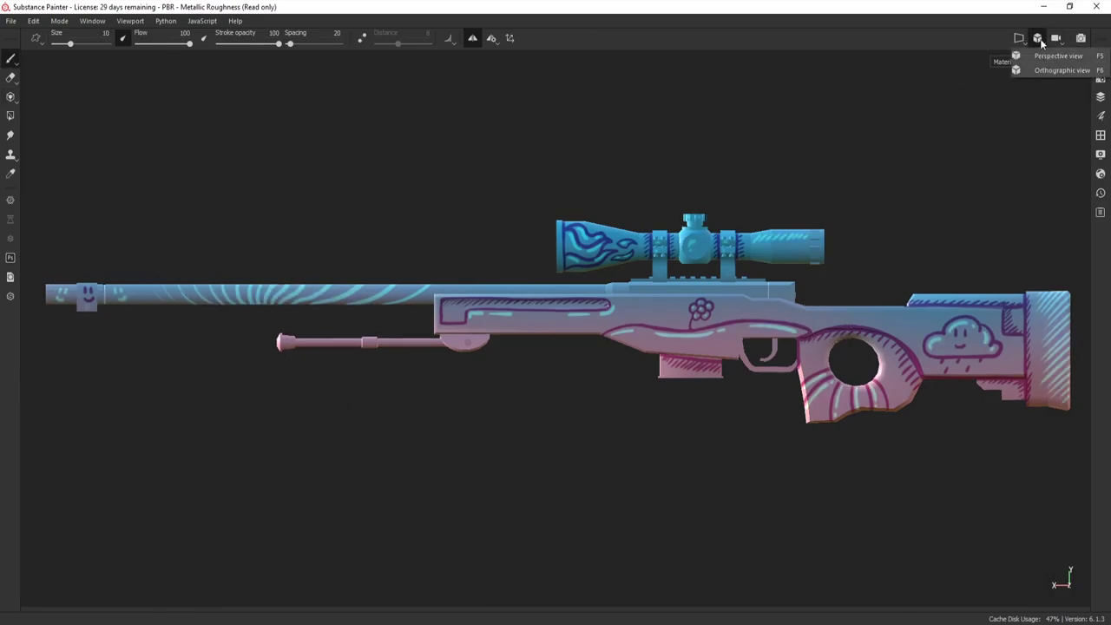
{"action": "left_click", "coordinate": [1040, 55]}
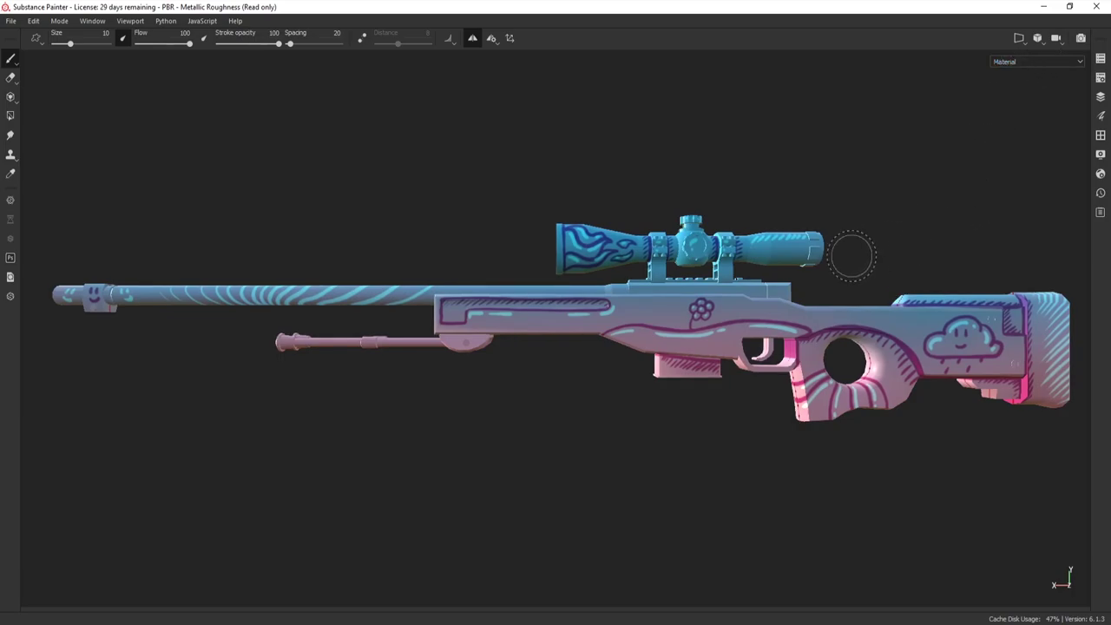
{"action": "mouse_move", "coordinate": [794, 232]}
{"action": "left_mouse_down", "text": "alt"}
{"action": "mouse_move", "coordinate": [720, 352]}
{"action": "mouse_move", "coordinate": [551, 406]}
{"action": "mouse_move", "coordinate": [211, 339]}
{"action": "mouse_move", "coordinate": [235, 131]}
{"action": "mouse_move", "coordinate": [576, 130]}
{"action": "mouse_move", "coordinate": [729, 286]}
{"action": "mouse_move", "coordinate": [804, 310]}
{"action": "mouse_move", "coordinate": [1012, 272]}
{"action": "mouse_move", "coordinate": [1040, 234]}
{"action": "mouse_move", "coordinate": [830, 255]}
{"action": "left_mouse_up", "text": "alt"}
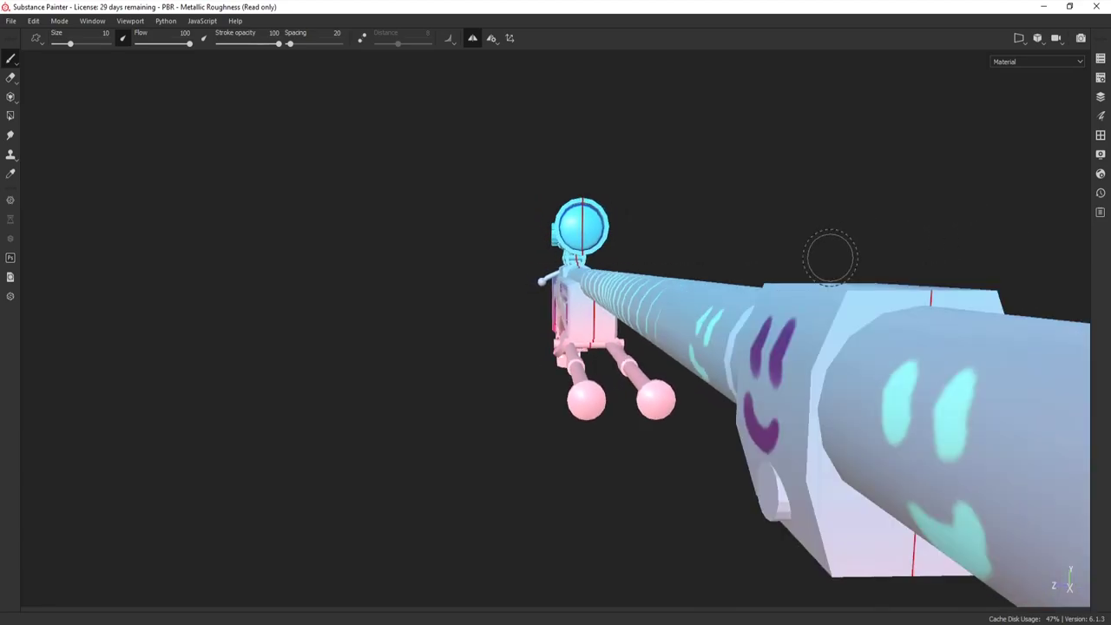
{"action": "key", "text": "f"}
{"action": "left_click_drag", "start_coordinate": [974, 319], "coordinate": [548, 324], "text": "alt"}
{"action": "right_click_drag", "start_coordinate": [508, 330], "coordinate": [625, 347], "text": "shift"}
{"action": "scroll", "coordinate": [579, 353], "scroll_direction": "up", "scroll_amount": 6}
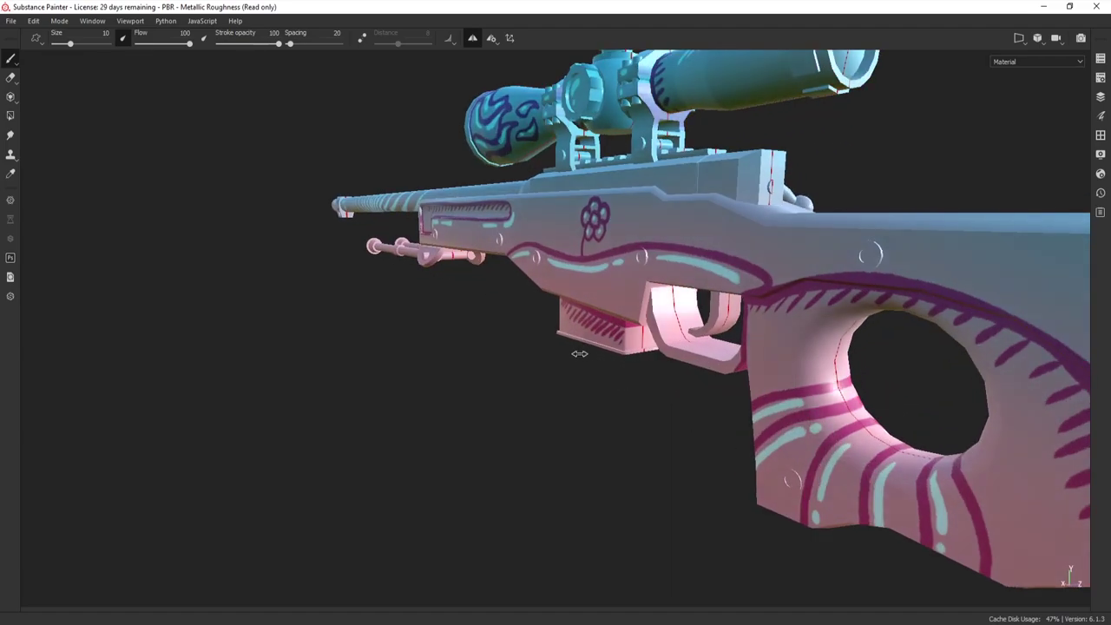
{"action": "scroll", "coordinate": [615, 355], "scroll_direction": "down", "scroll_amount": 8}
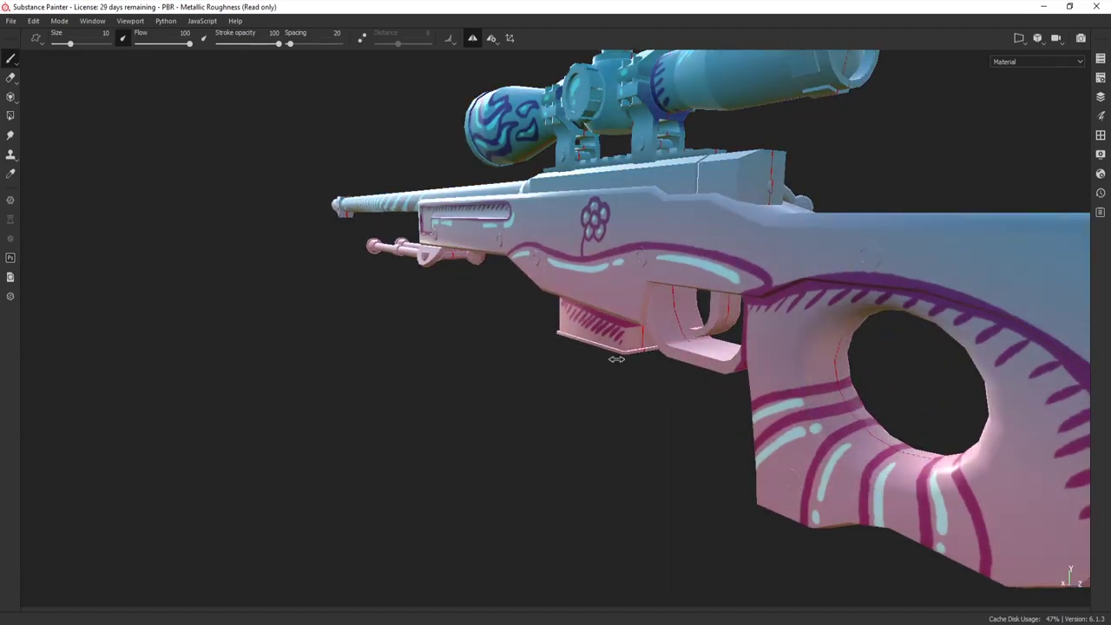
{"action": "left_click_drag", "start_coordinate": [724, 390], "coordinate": [219, 306], "text": "alt"}
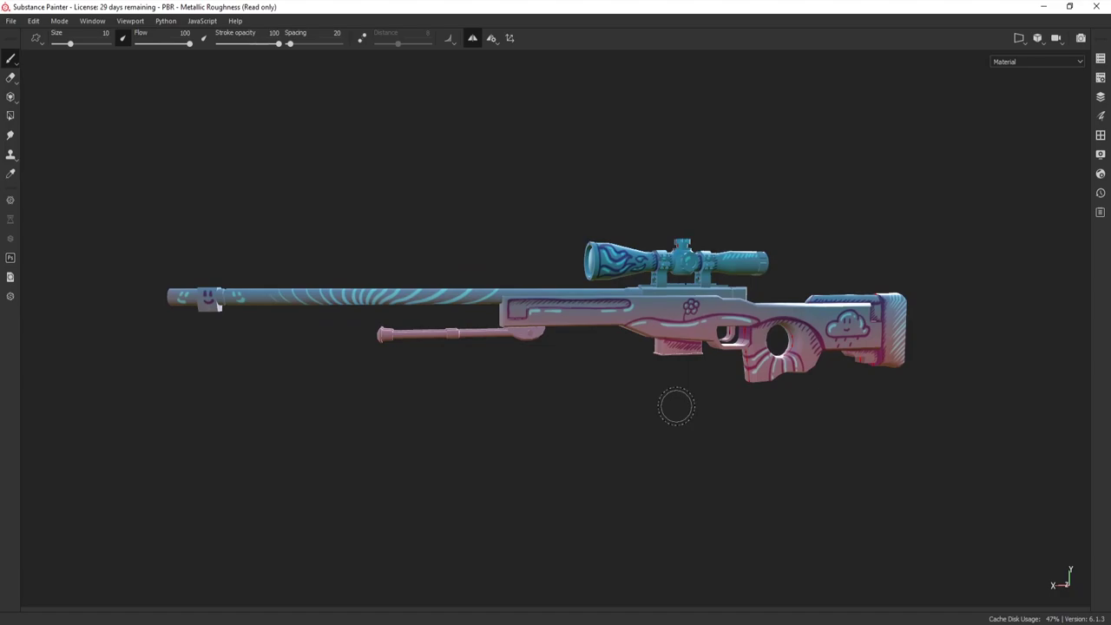
{"action": "key", "text": "Tab"}
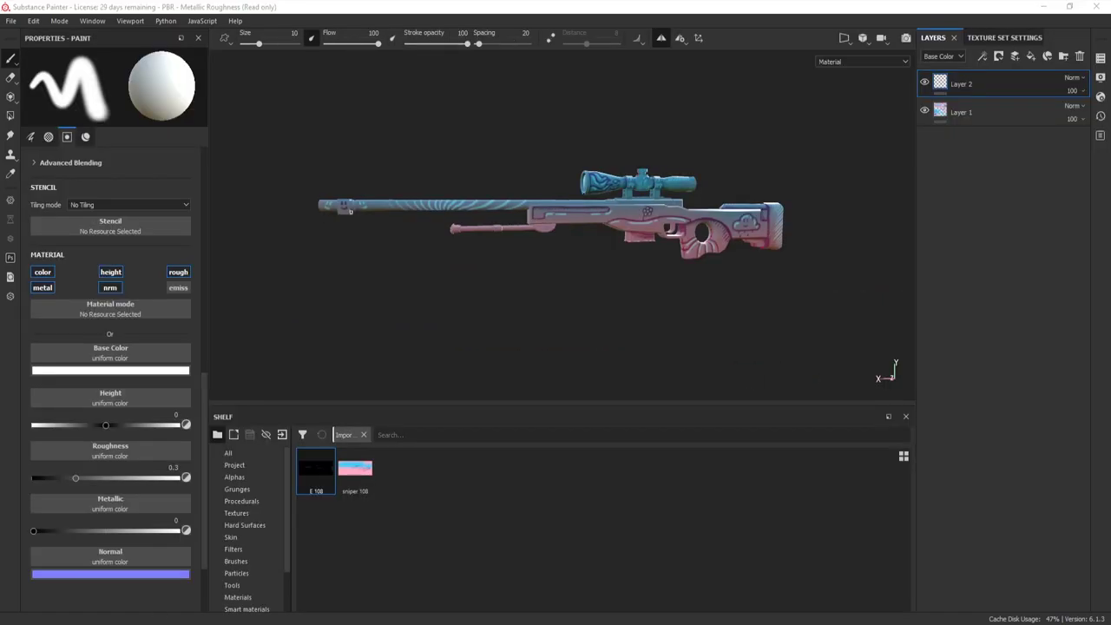
Preview weapon_1_AO.png from Skin Tutorial > Assets > AO's, then show Texture Set Settings again.
{"action": "key", "text": "alt+Tab"}
{"action": "left_click", "coordinate": [181, 266]}
{"action": "double_click", "coordinate": [208, 314]}
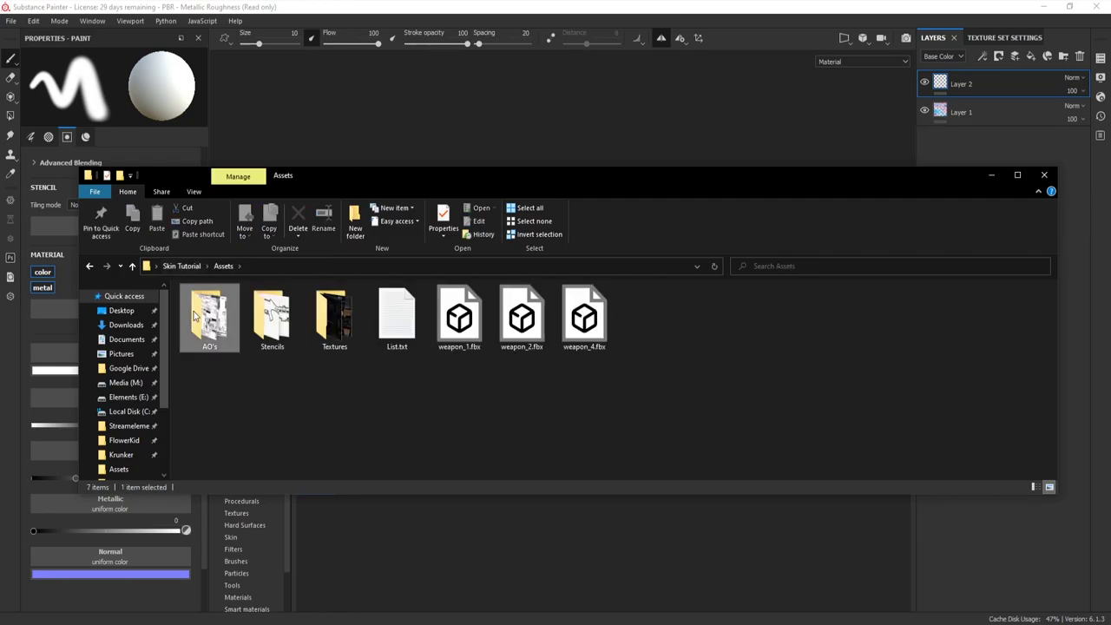
{"action": "double_click", "coordinate": [212, 311]}
{"action": "double_click", "coordinate": [210, 311]}
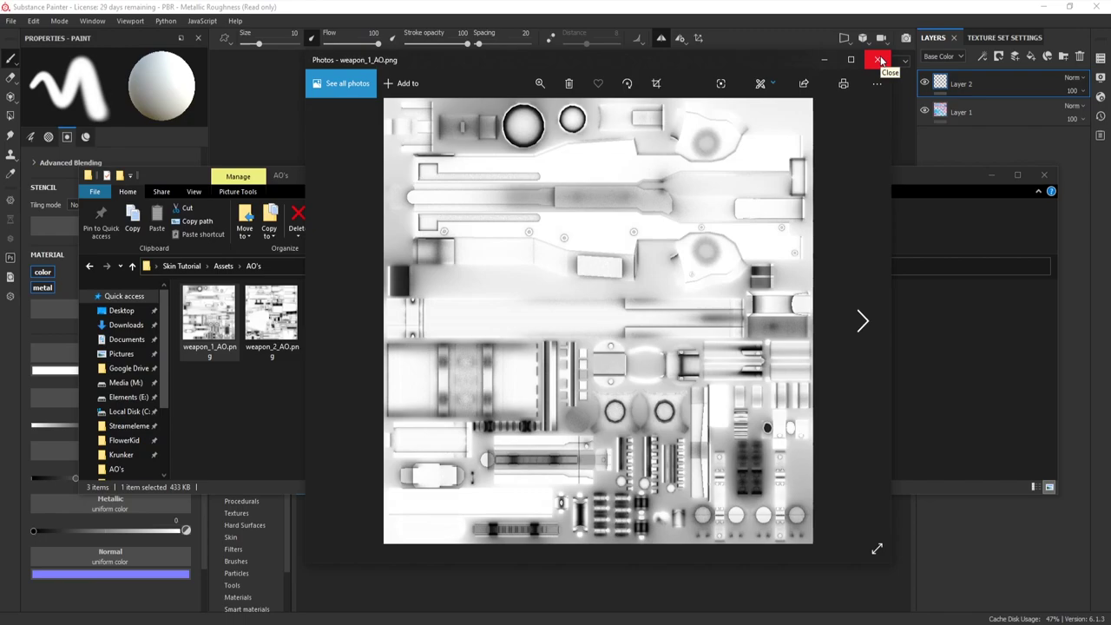
{"action": "left_click", "coordinate": [881, 60]}
{"action": "key", "text": "alt+Tab"}
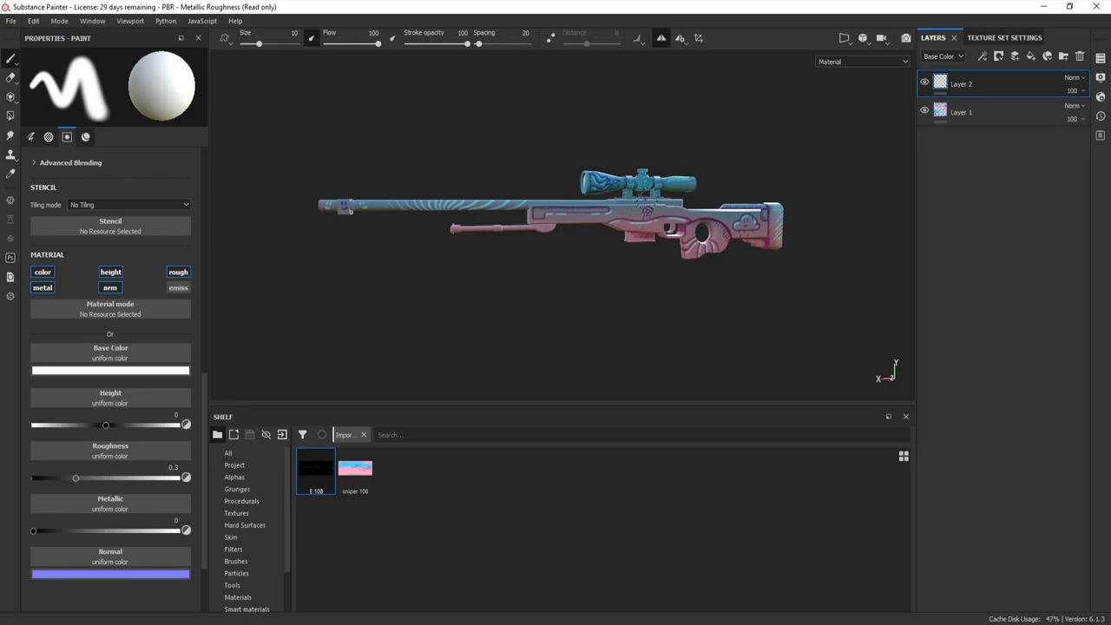
{"action": "left_click", "coordinate": [972, 43]}
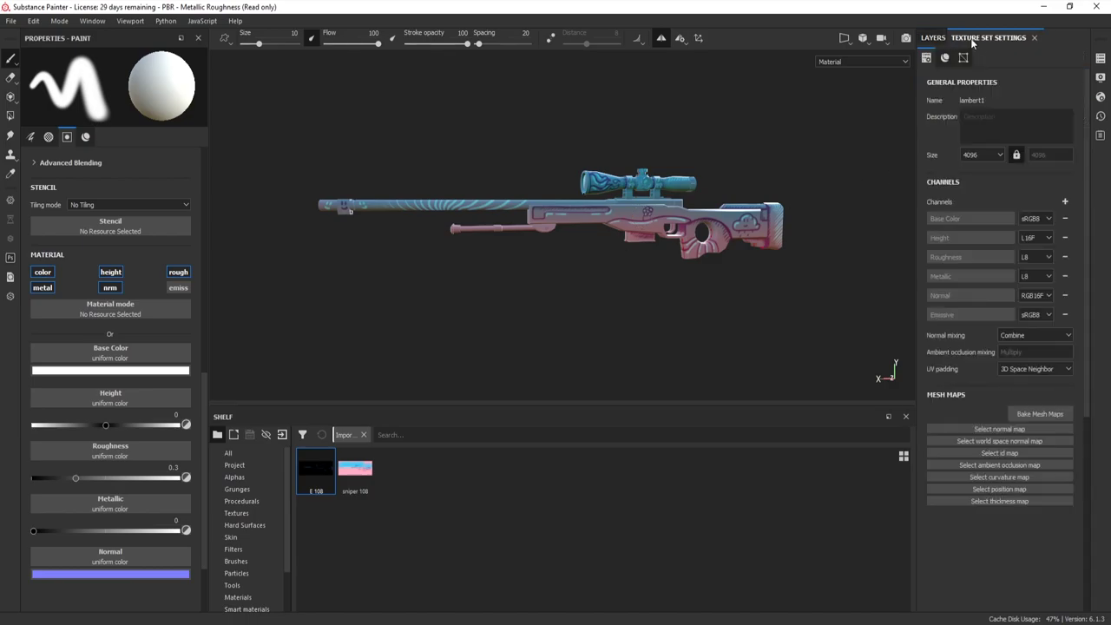
Bake all lambert1 mesh maps at 1024 output size and inspect the shaded rifle.
{"action": "left_click", "coordinate": [1062, 416]}
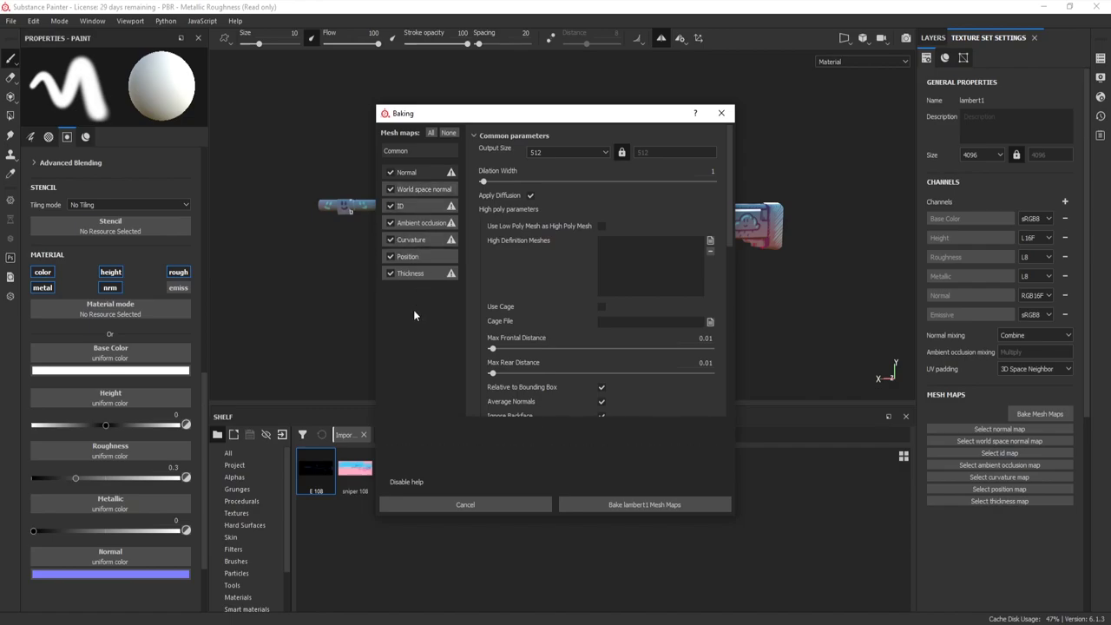
{"action": "left_click", "coordinate": [569, 152]}
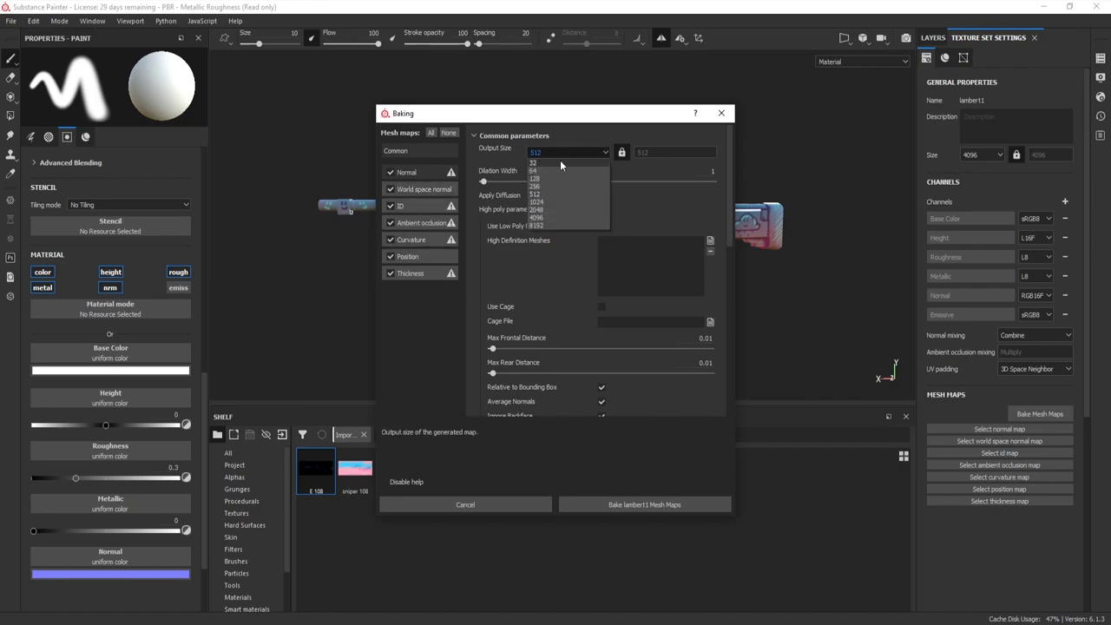
{"action": "left_click", "coordinate": [557, 203]}
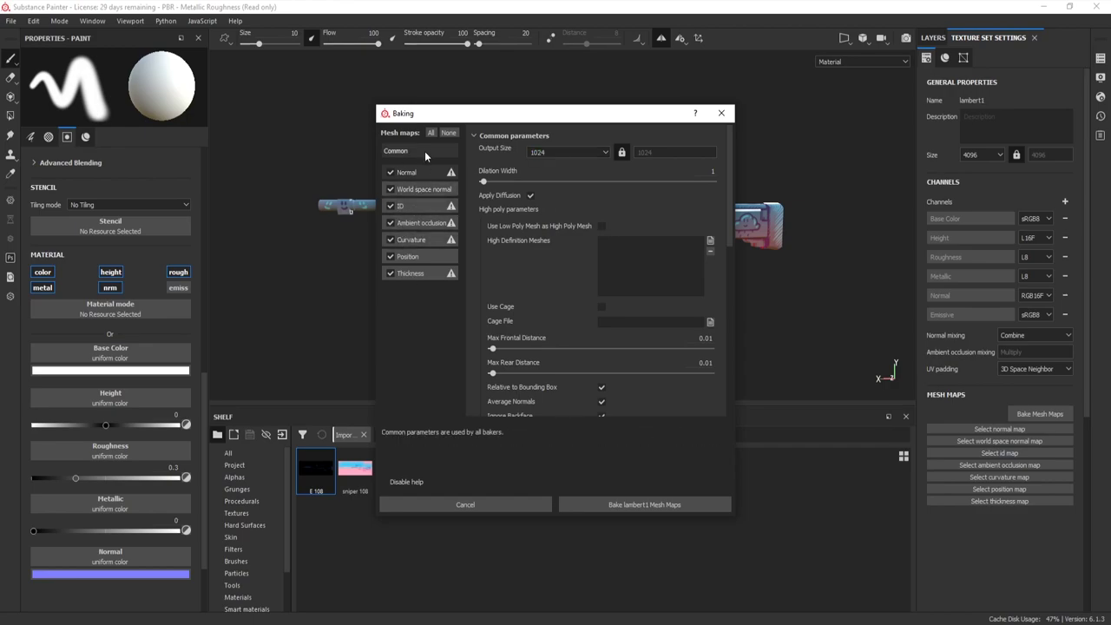
{"action": "left_click", "coordinate": [630, 505]}
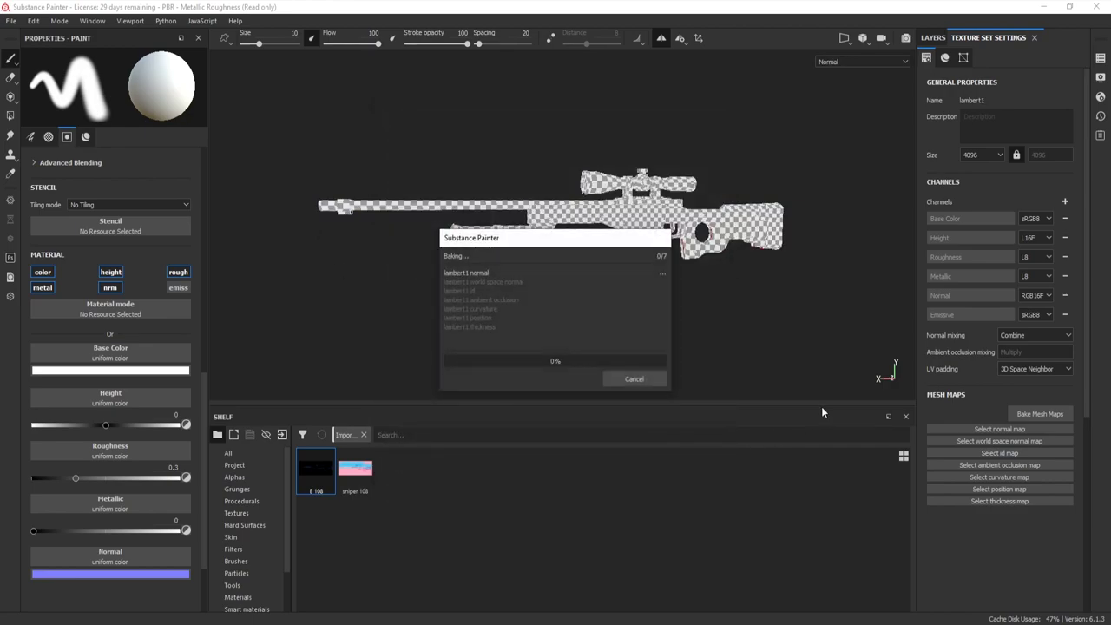
{"action": "scroll", "coordinate": [630, 171], "scroll_direction": "up", "scroll_amount": 3}
{"action": "left_click_drag", "start_coordinate": [630, 171], "coordinate": [480, 283], "text": "alt"}
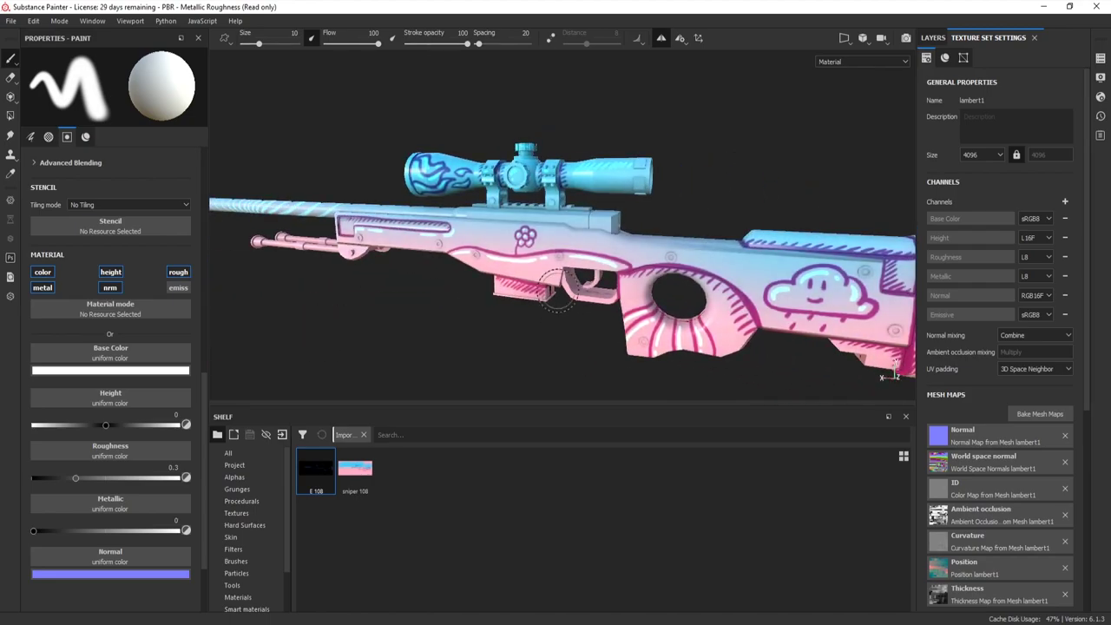
{"action": "left_click", "coordinate": [933, 38]}
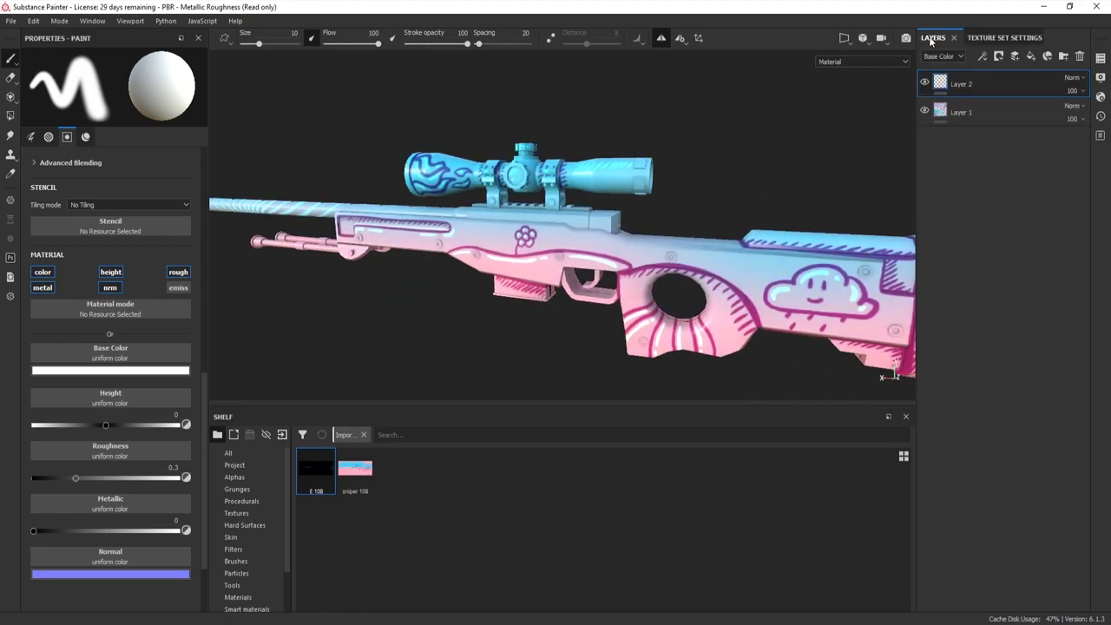
Add a fill layer using the Ambient Occlusion map from the shelf as its base colour.
{"action": "left_click", "coordinate": [1030, 57]}
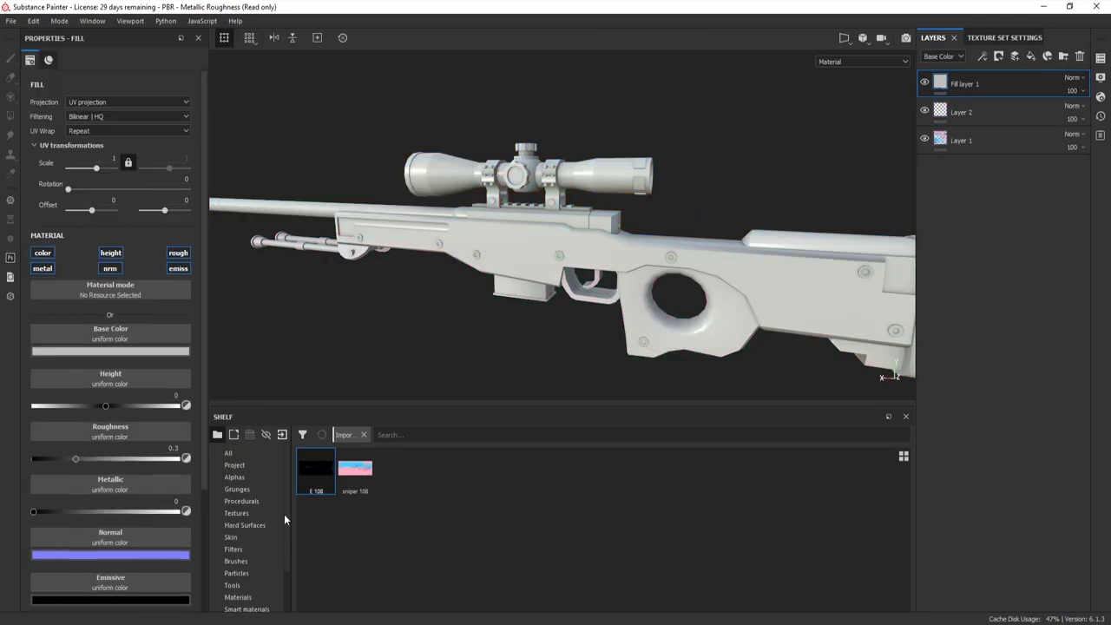
{"action": "left_click_drag", "start_coordinate": [285, 470], "coordinate": [286, 514]}
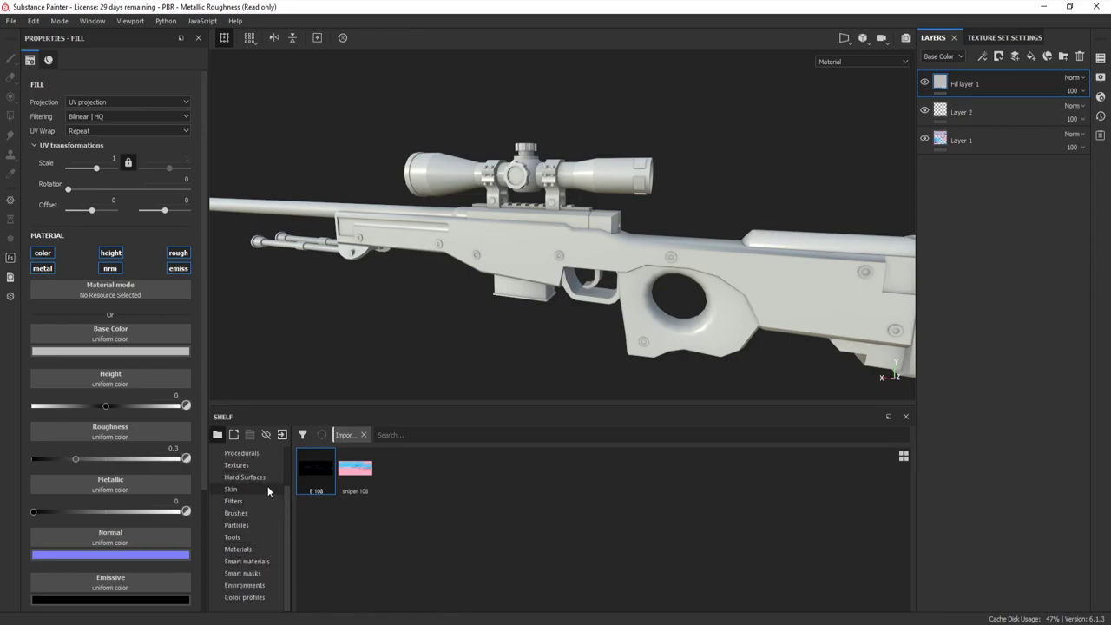
{"action": "left_click", "coordinate": [250, 465]}
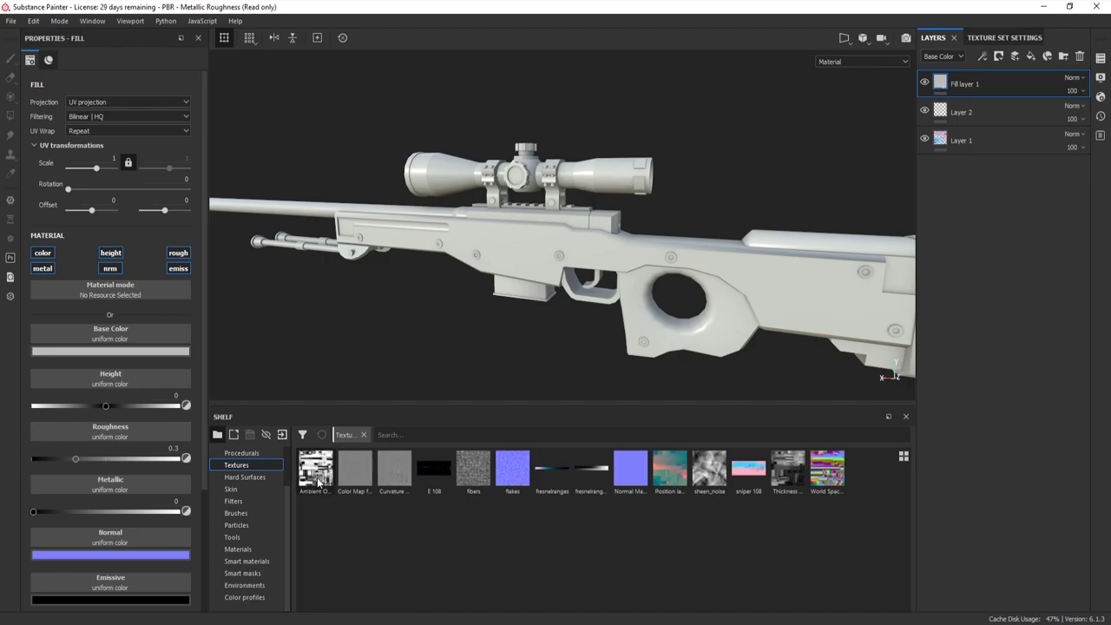
{"action": "mouse_move", "coordinate": [318, 482]}
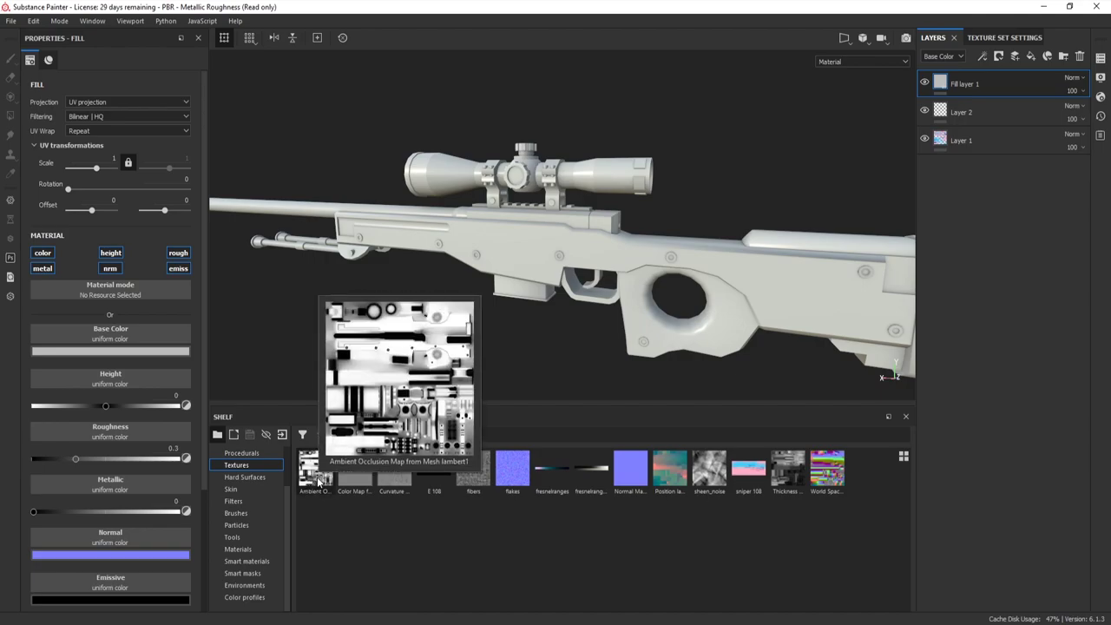
{"action": "left_click_drag", "start_coordinate": [319, 483], "coordinate": [145, 333]}
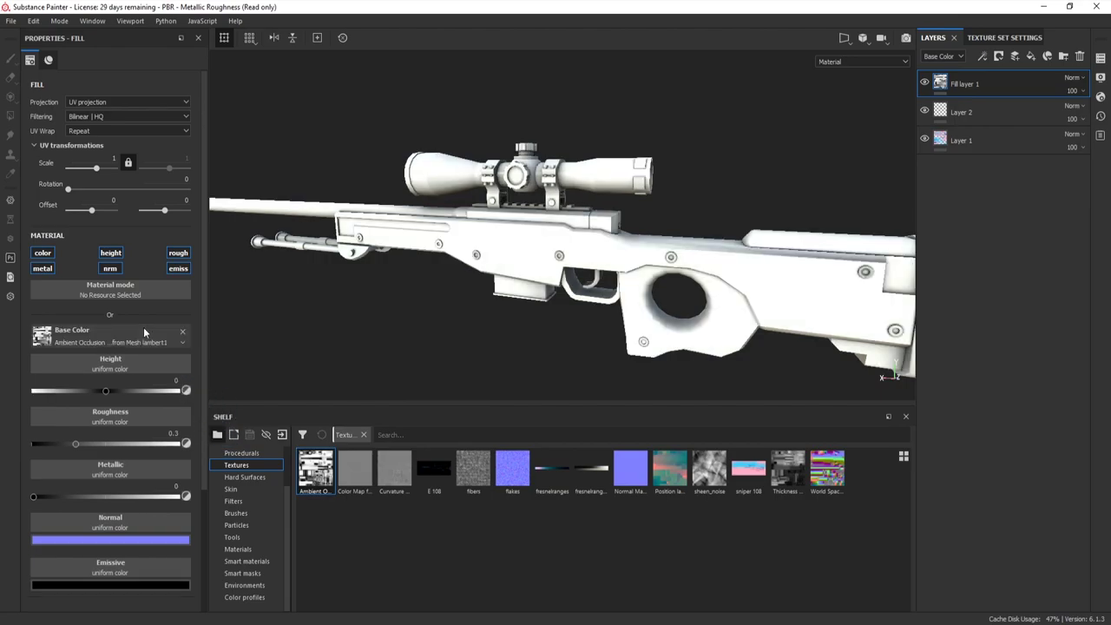
{"action": "right_click_drag", "start_coordinate": [507, 141], "coordinate": [558, 222], "text": "alt"}
{"action": "left_click_drag", "start_coordinate": [558, 222], "coordinate": [520, 174], "text": "alt"}
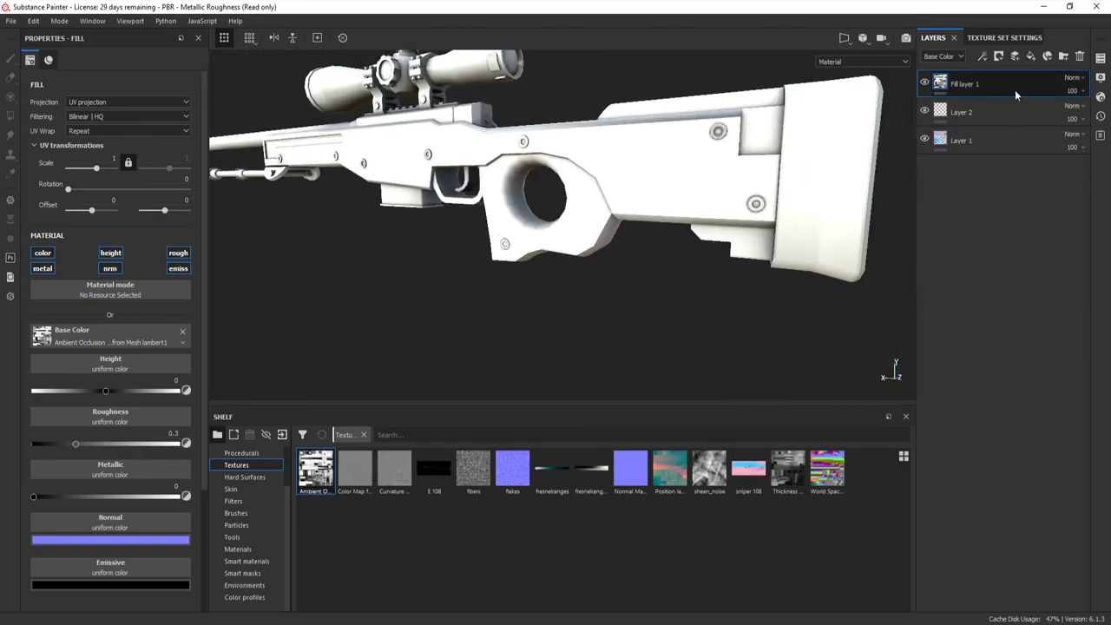
Set the AO fill layer to Multiply and toggle its visibility to compare shading.
{"action": "left_click", "coordinate": [1074, 78]}
{"action": "left_click", "coordinate": [1042, 137]}
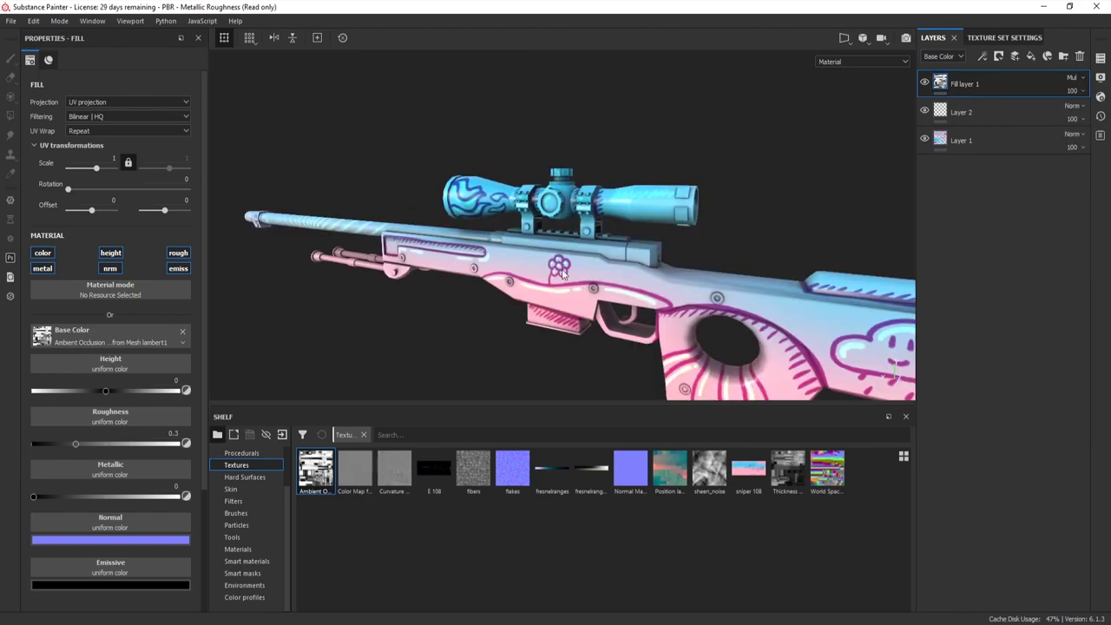
{"action": "left_click", "coordinate": [924, 83]}
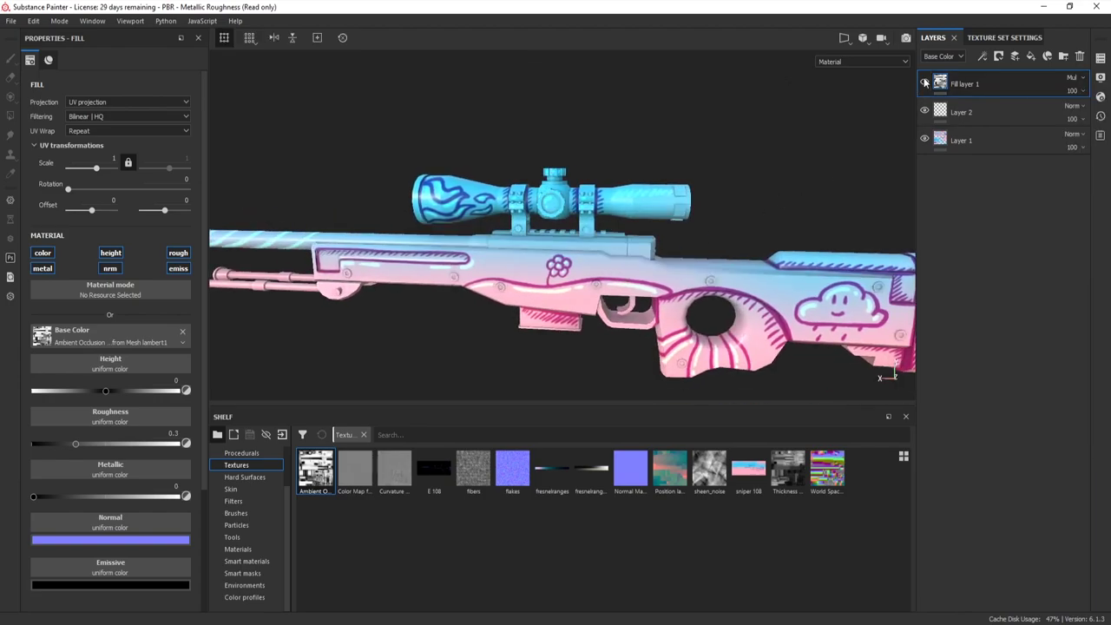
{"action": "left_click", "coordinate": [925, 82]}
{"action": "left_click", "coordinate": [925, 83]}
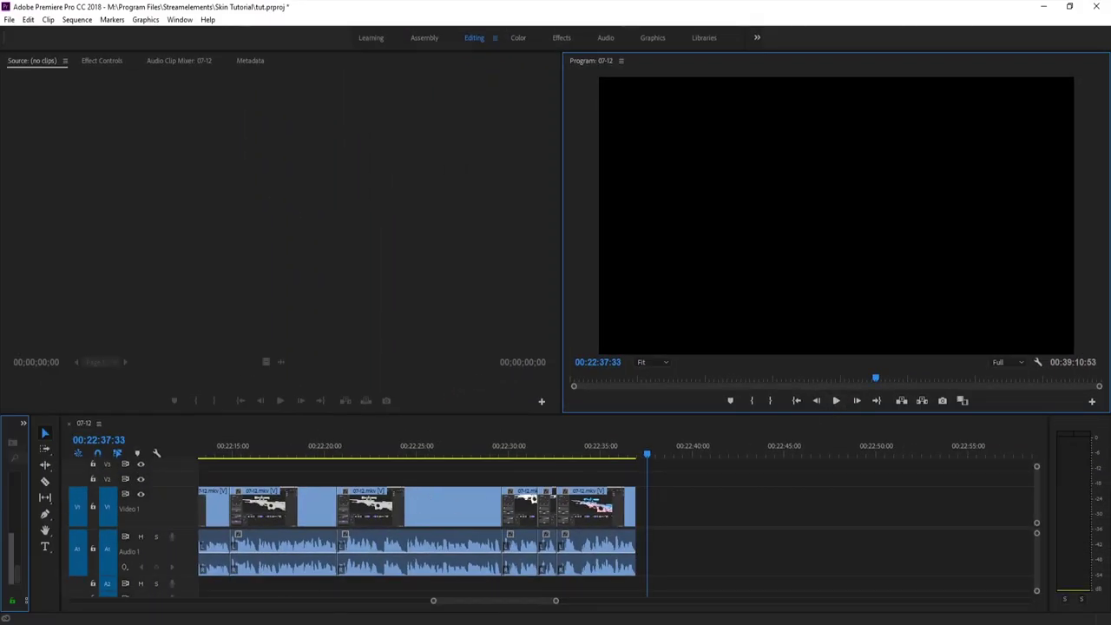
Bring the Substance Painter window back from its taskbar preview thumbnail.
{"action": "mouse_move", "coordinate": [325, 623]}
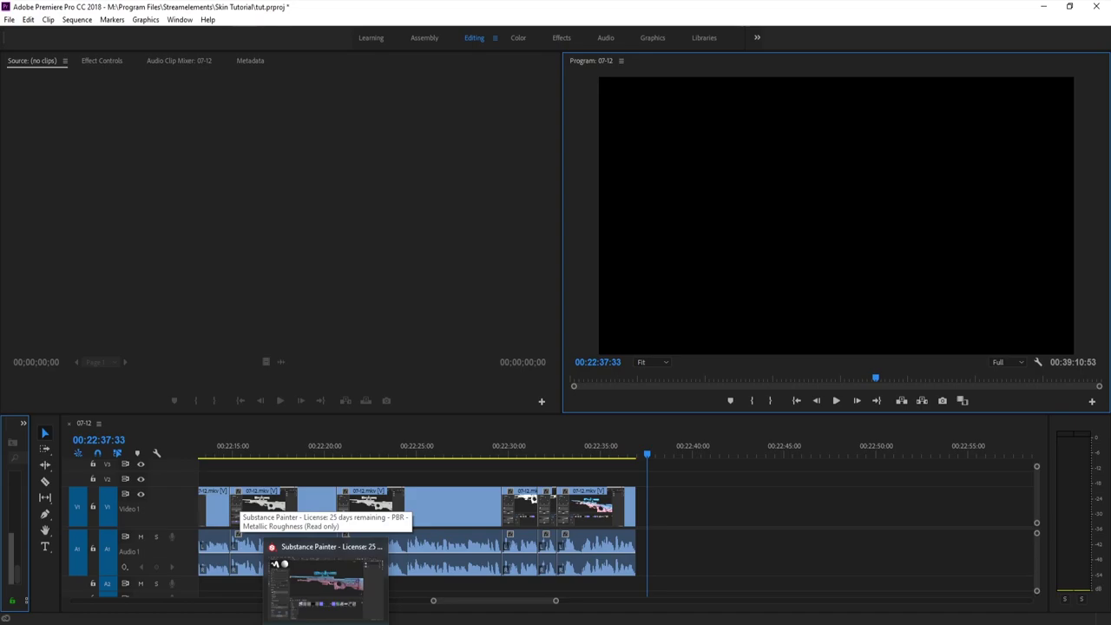
{"action": "left_click", "coordinate": [317, 589]}
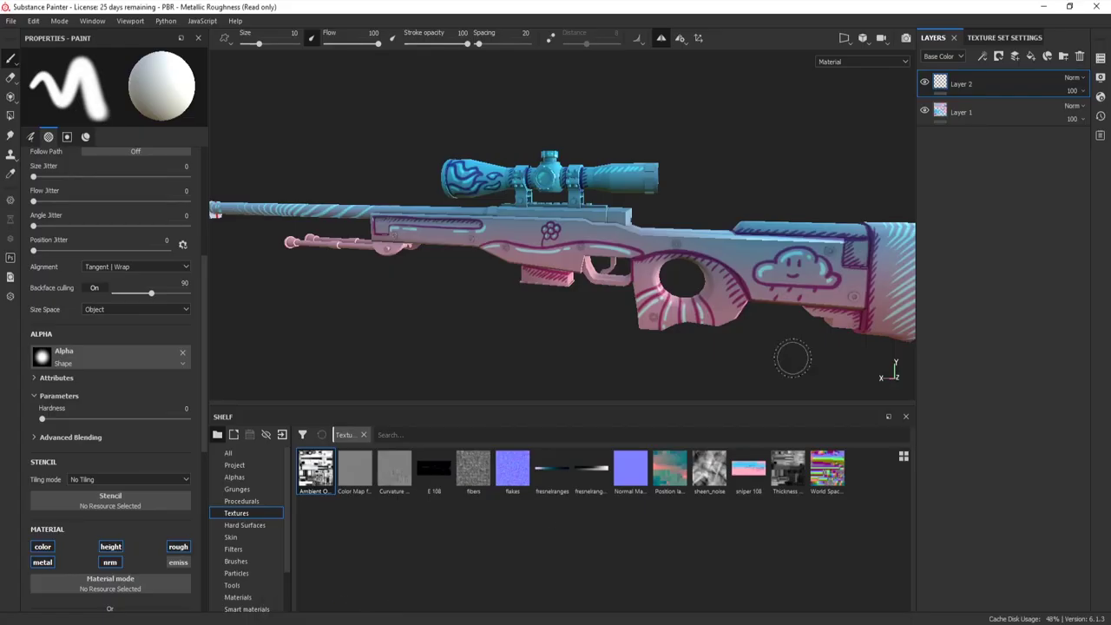
Add a fill layer with the Ambient Occlusion map as base colour, blended in Multiply.
{"action": "left_click", "coordinate": [1031, 56]}
{"action": "left_click_drag", "start_coordinate": [311, 474], "coordinate": [144, 332]}
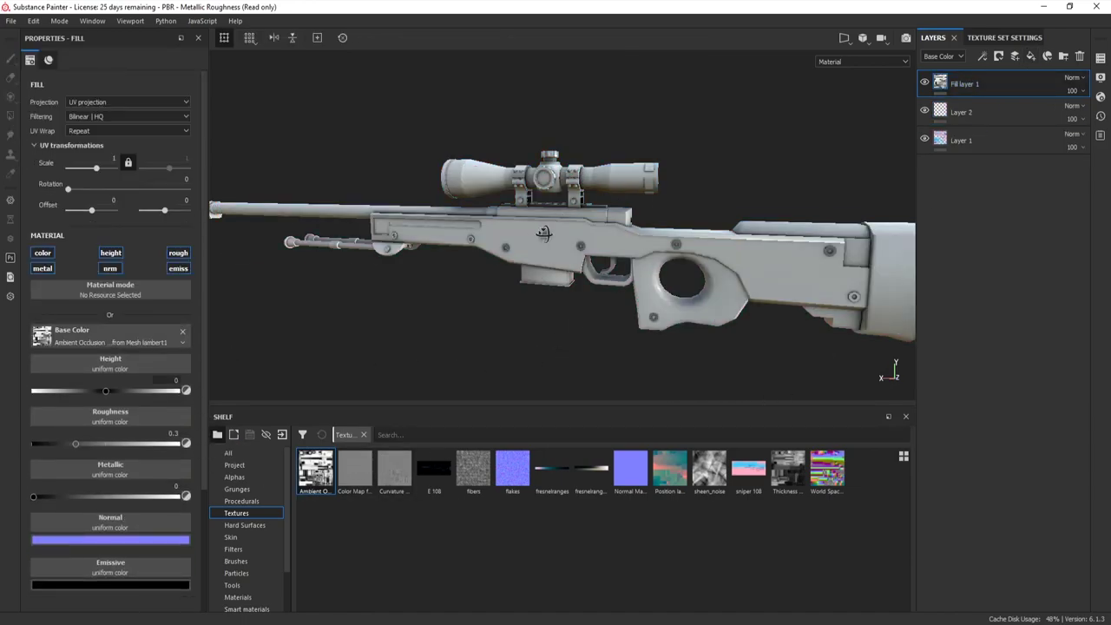
{"action": "left_click_drag", "start_coordinate": [544, 233], "coordinate": [497, 245], "text": "alt"}
{"action": "left_click", "coordinate": [1073, 78]}
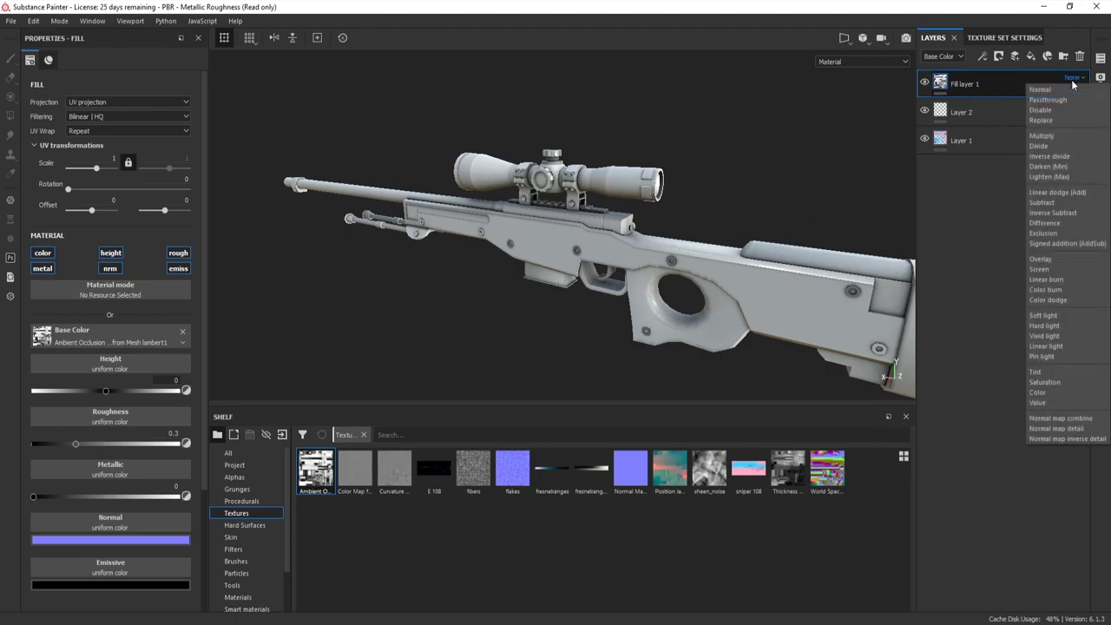
{"action": "left_click", "coordinate": [1056, 135]}
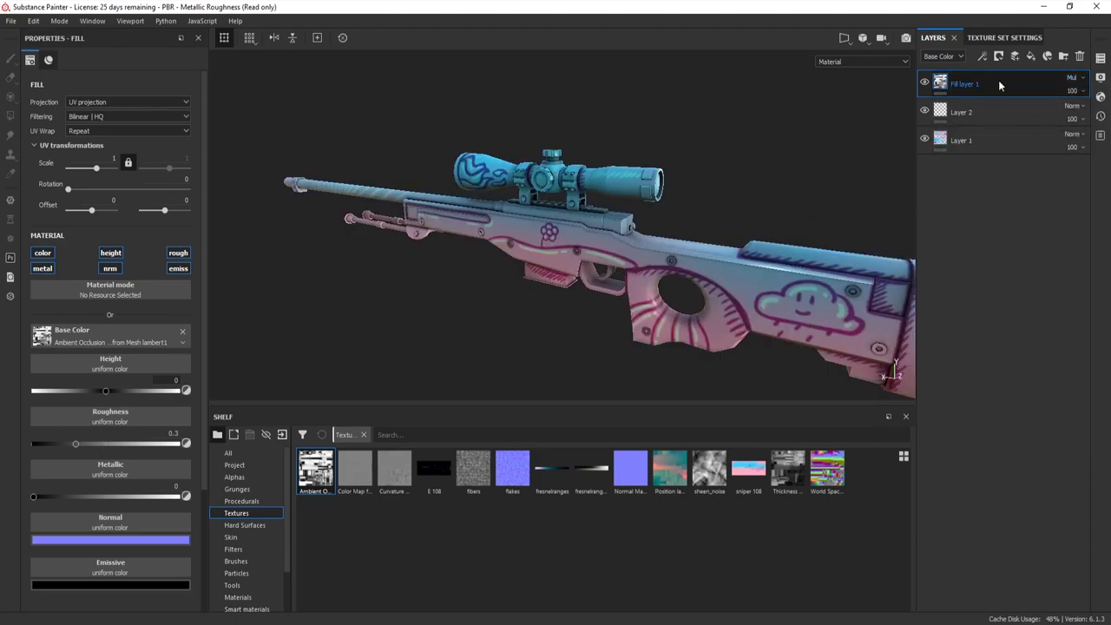
Rearrange the AO fill layer and Layer 2 in the stack, toggling Layer 2 to compare.
{"action": "left_click_drag", "start_coordinate": [999, 81], "coordinate": [1006, 125]}
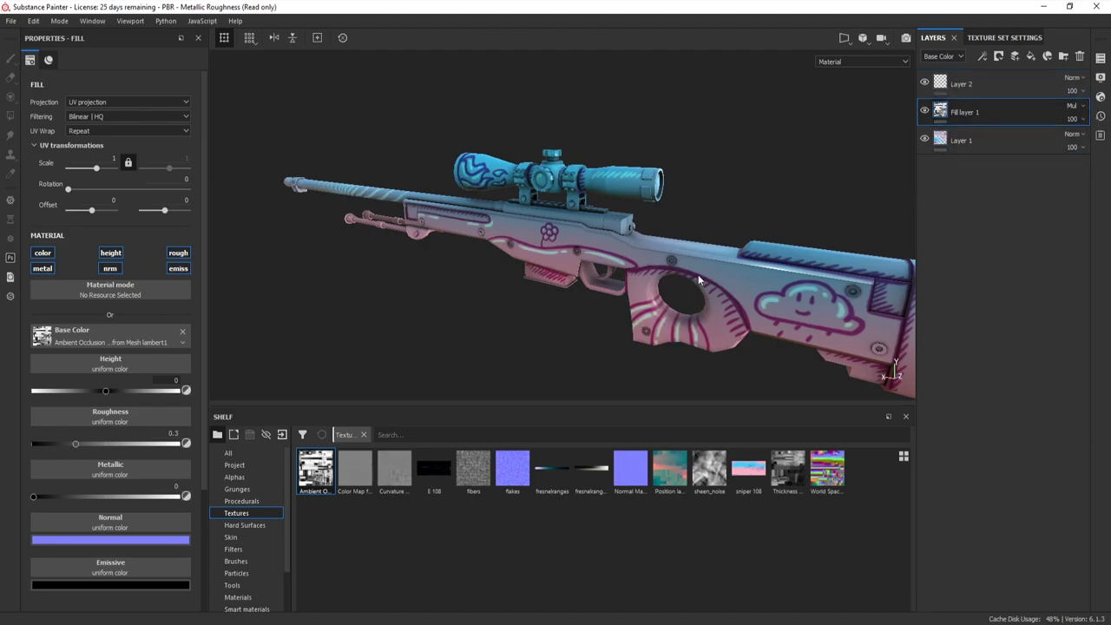
{"action": "left_click_drag", "start_coordinate": [698, 274], "coordinate": [756, 286], "text": "alt"}
{"action": "right_click_drag", "start_coordinate": [755, 287], "coordinate": [556, 269], "text": "alt"}
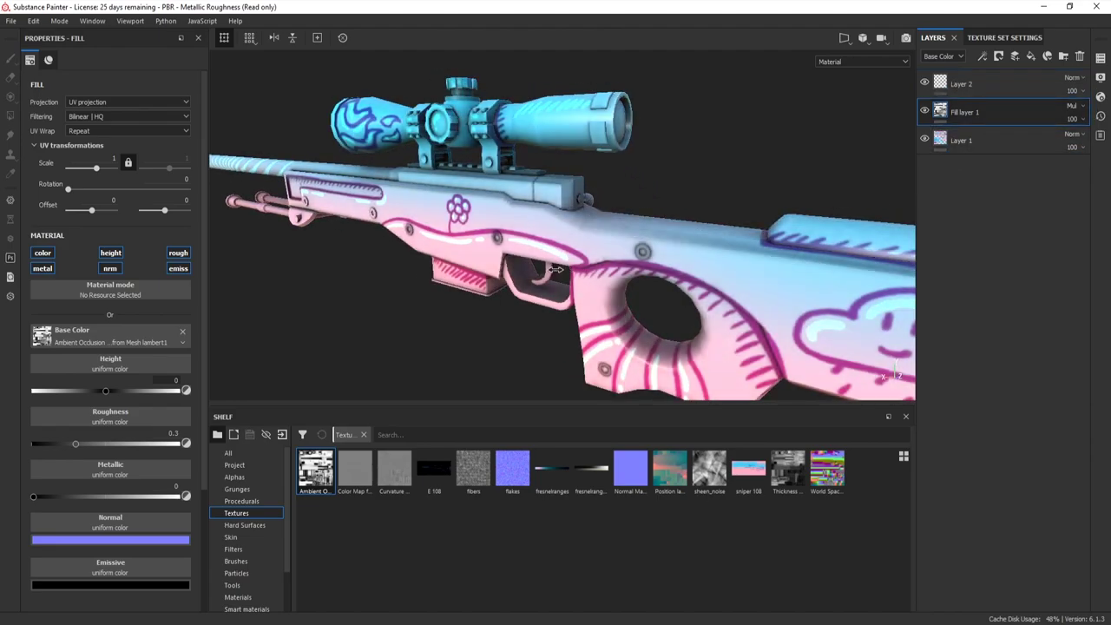
{"action": "left_click_drag", "start_coordinate": [962, 84], "coordinate": [969, 123]}
{"action": "left_click", "coordinate": [972, 113]}
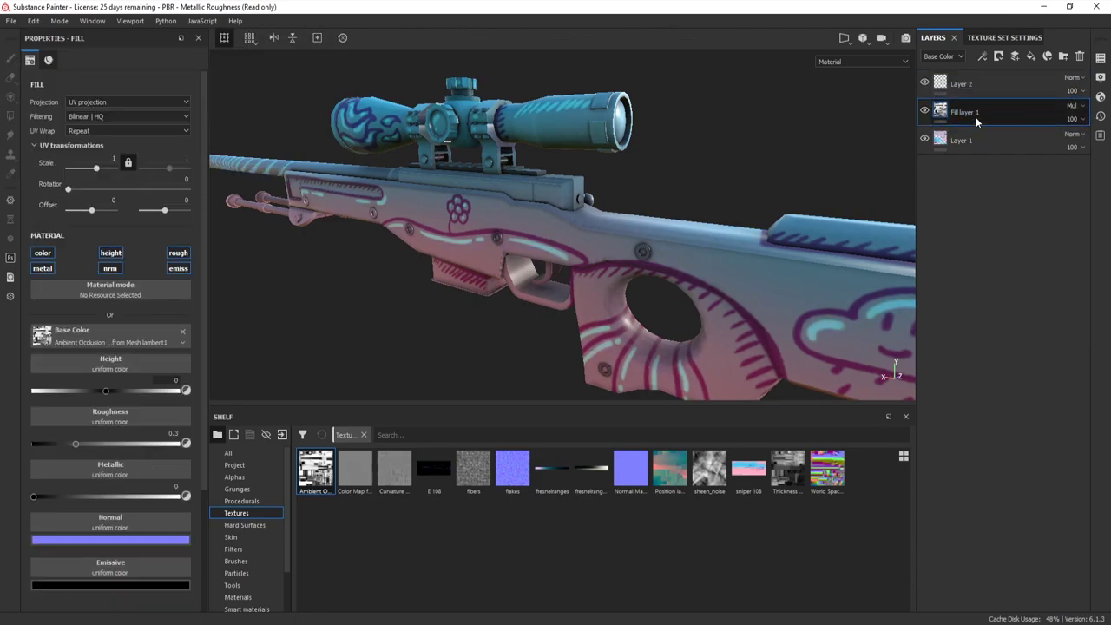
{"action": "left_click_drag", "start_coordinate": [573, 260], "coordinate": [516, 245], "text": "alt"}
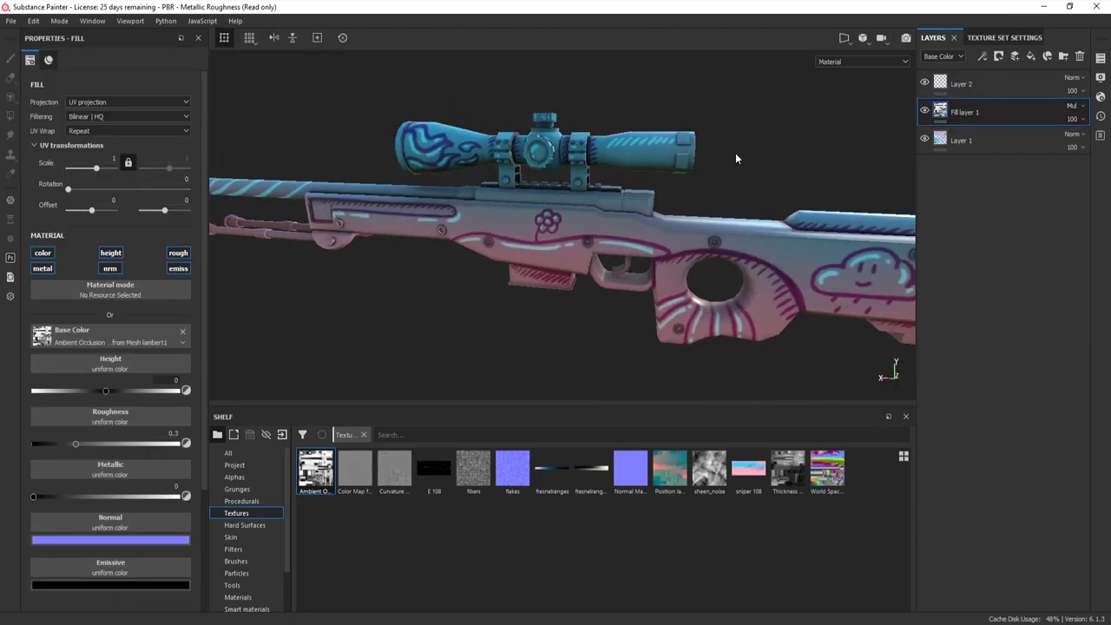
{"action": "left_click_drag", "start_coordinate": [835, 212], "coordinate": [903, 234], "text": "alt"}
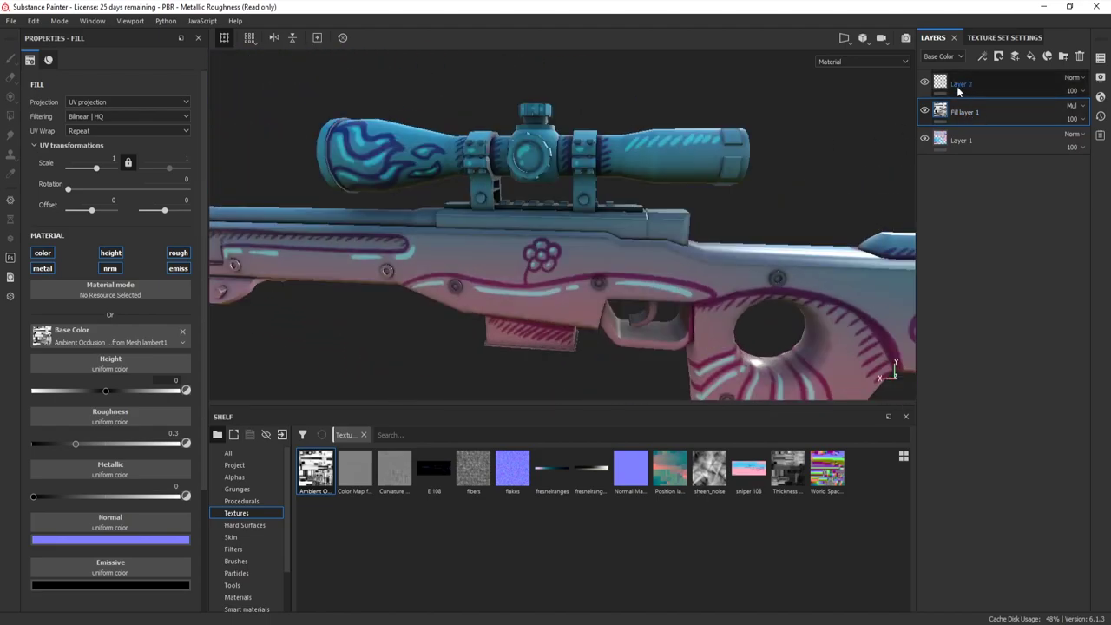
{"action": "left_click", "coordinate": [925, 84]}
{"action": "left_click", "coordinate": [924, 83]}
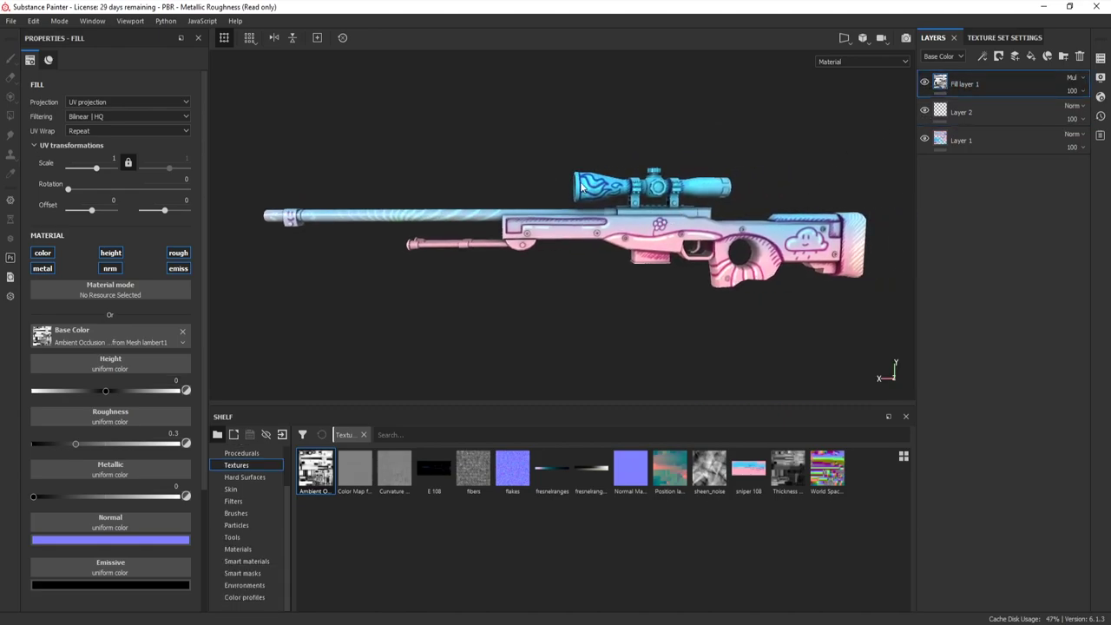
In Export Textures, set the output folder to Custom Skin and template to PBR Metallic Roughness.
{"action": "left_click", "coordinate": [11, 21]}
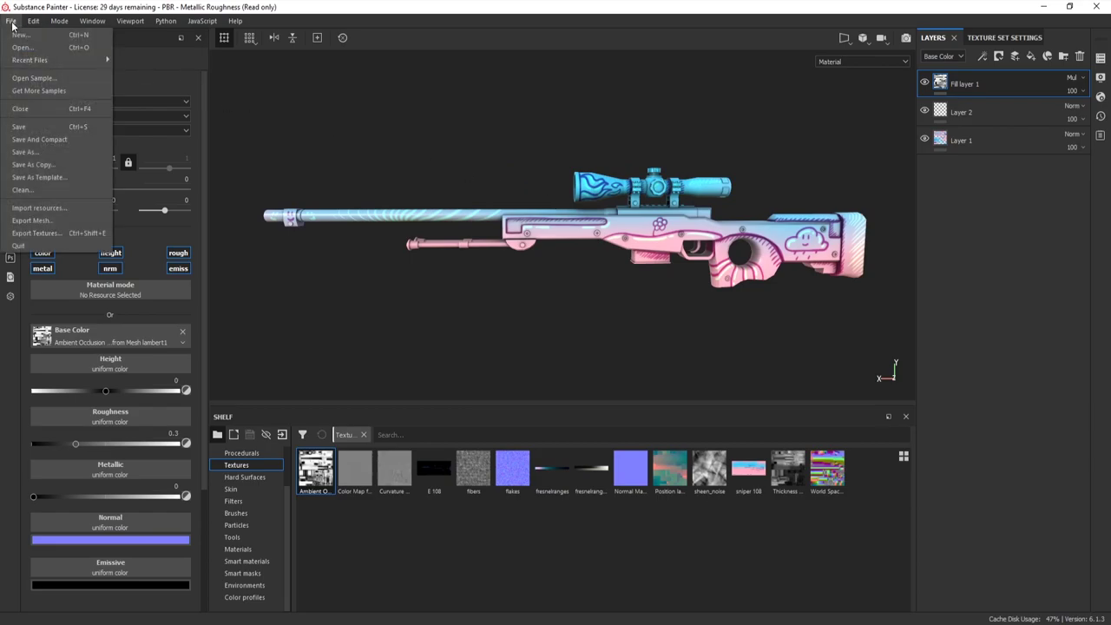
{"action": "left_click", "coordinate": [66, 234]}
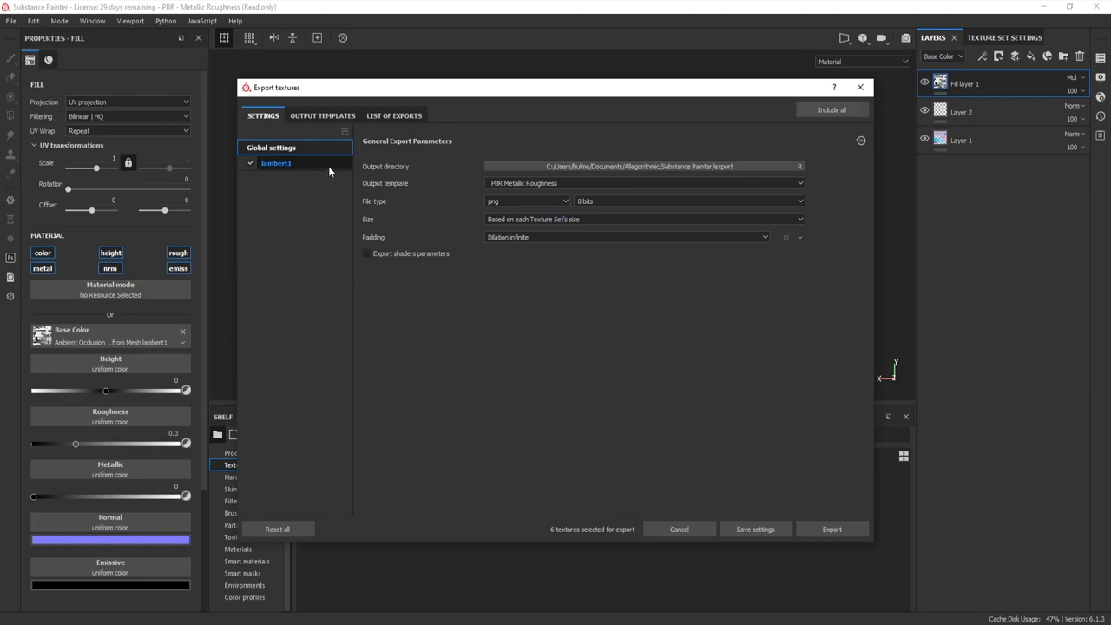
{"action": "left_click", "coordinate": [584, 166]}
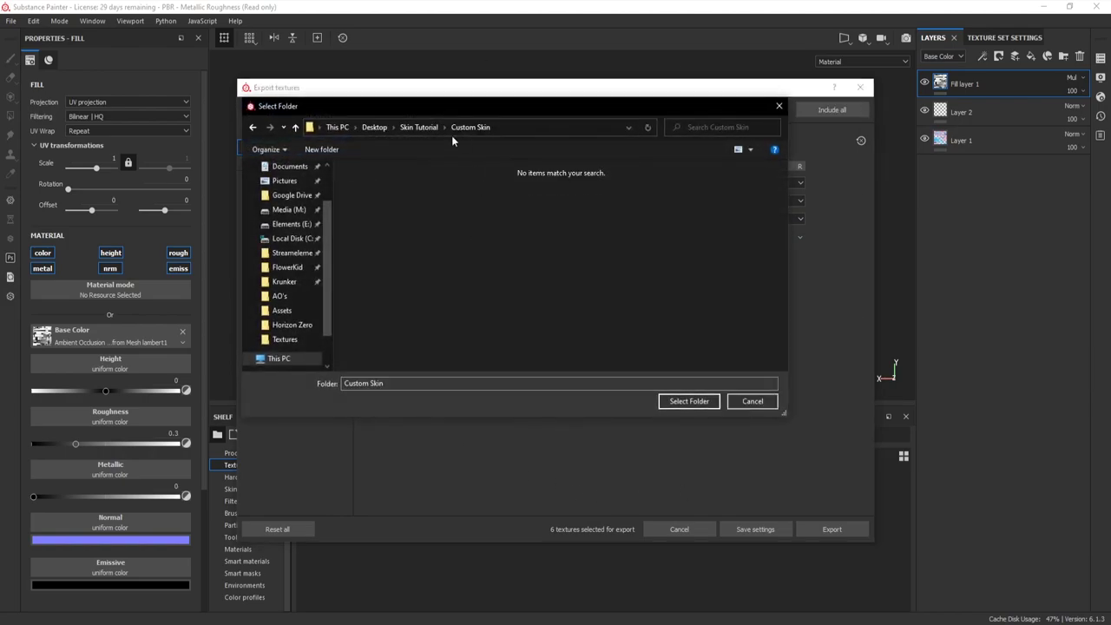
{"action": "left_click", "coordinate": [689, 401]}
{"action": "left_click", "coordinate": [525, 184]}
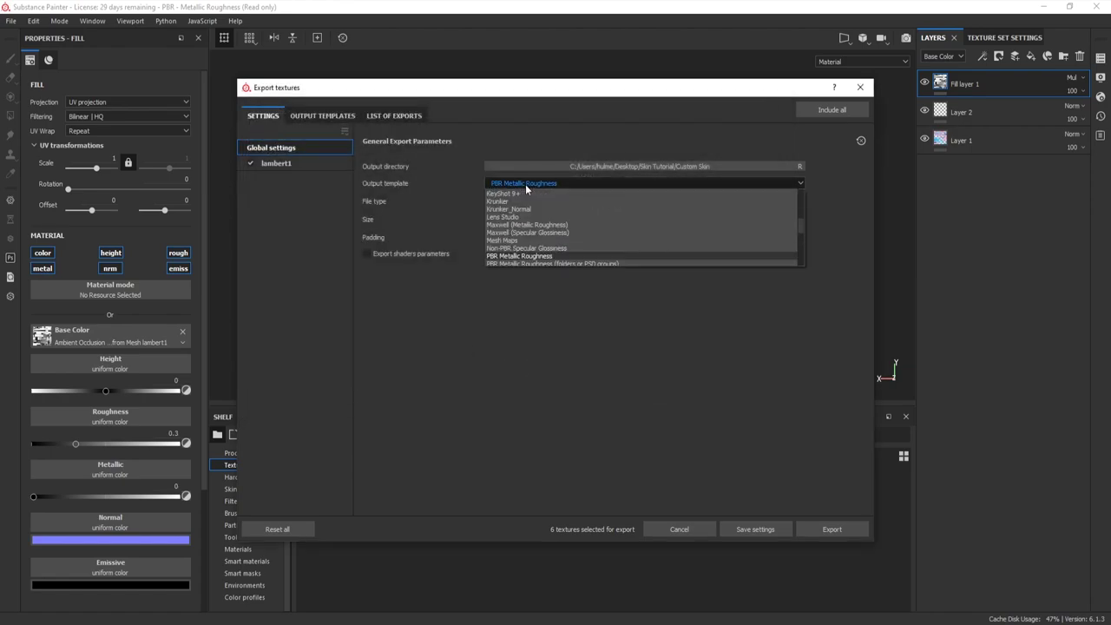
{"action": "left_click", "coordinate": [536, 201]}
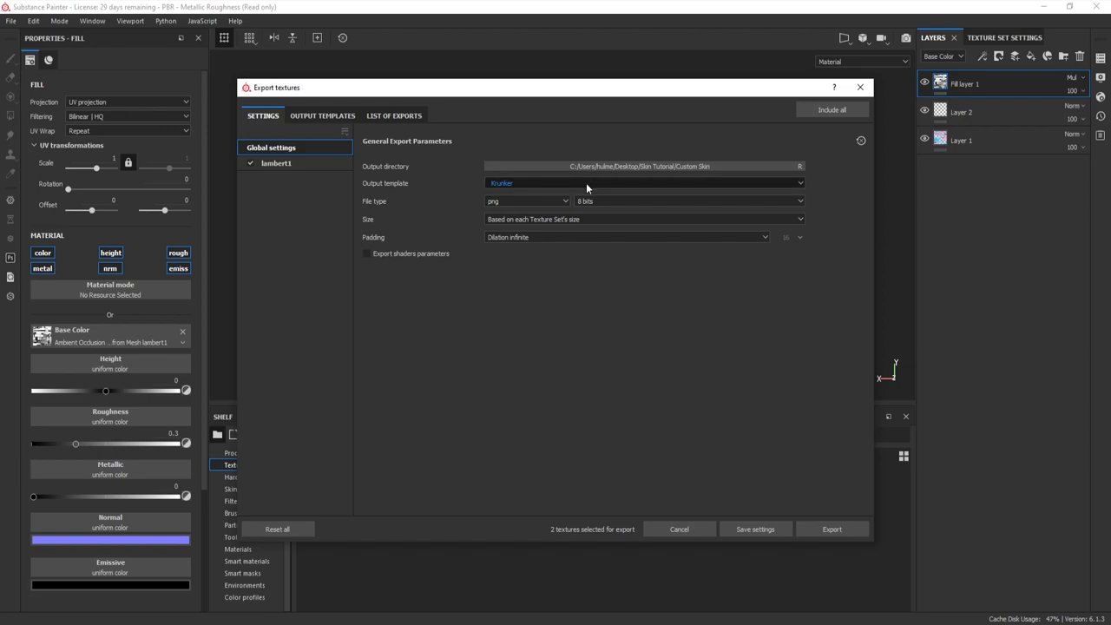
{"action": "left_click", "coordinate": [586, 184]}
{"action": "scroll", "coordinate": [587, 233], "scroll_direction": "down", "scroll_amount": 3}
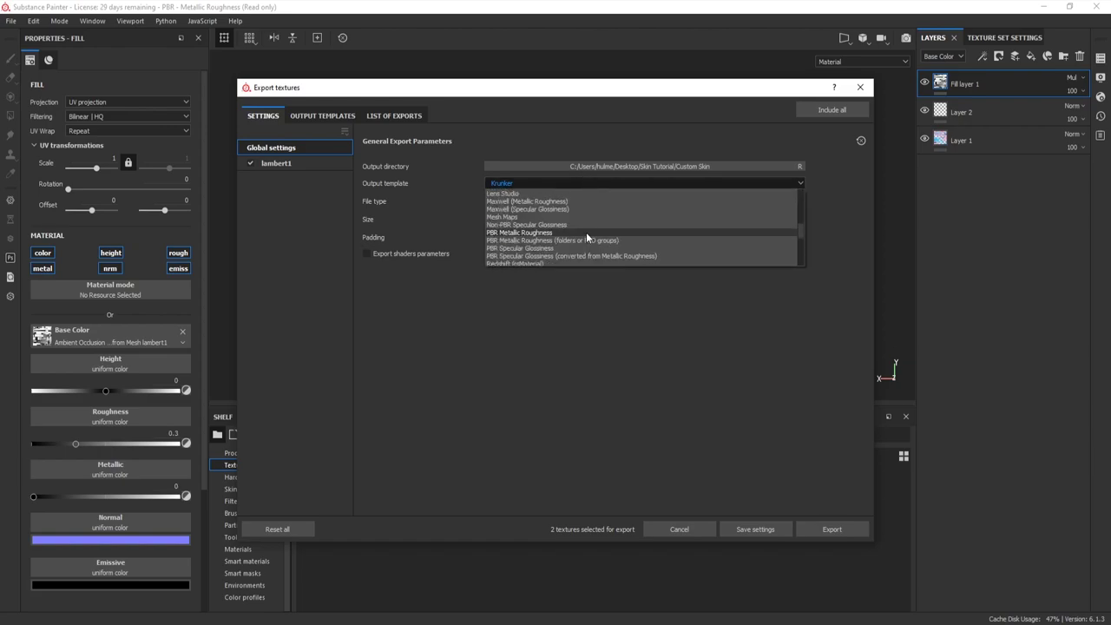
{"action": "left_click", "coordinate": [515, 235]}
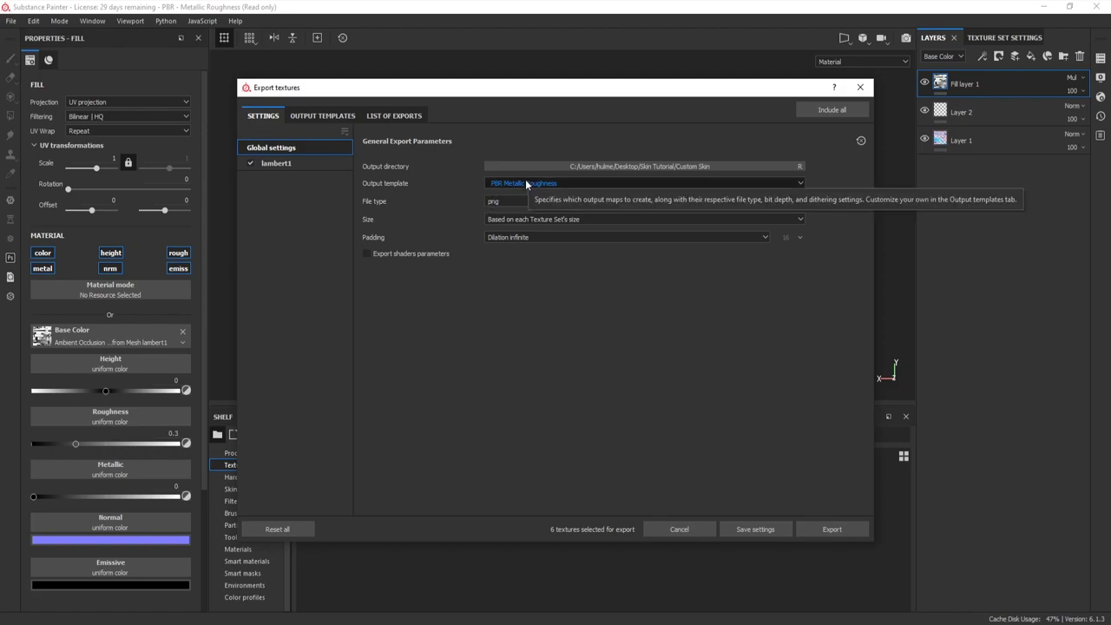
Set size 1024 and Dilation + transparent padding of 1 px, then export the six textures.
{"action": "left_click", "coordinate": [504, 219]}
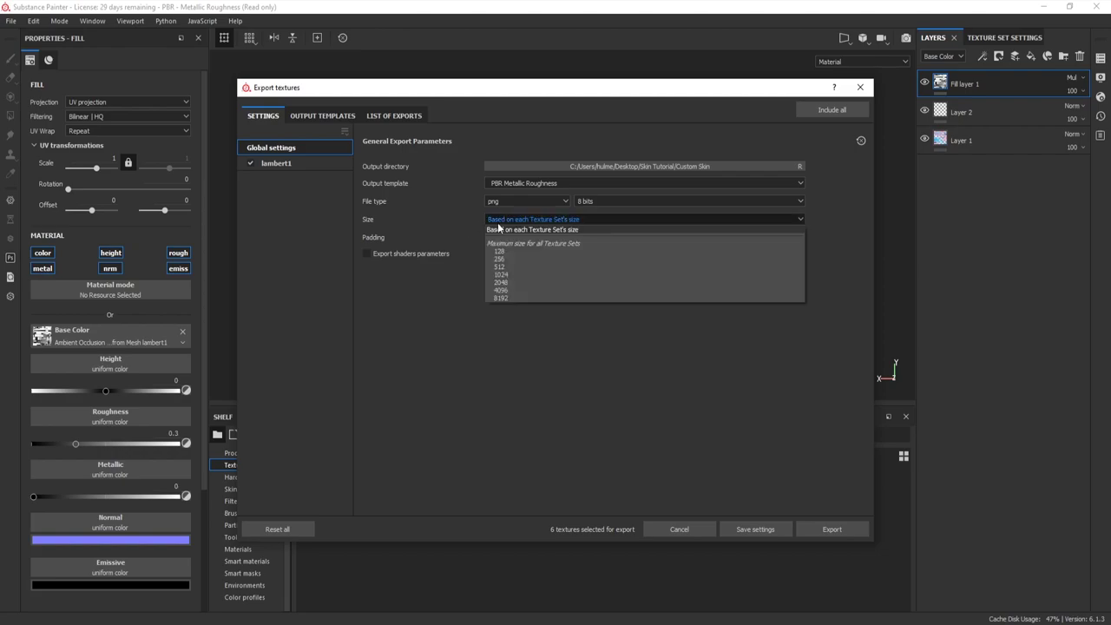
{"action": "left_click", "coordinate": [509, 272]}
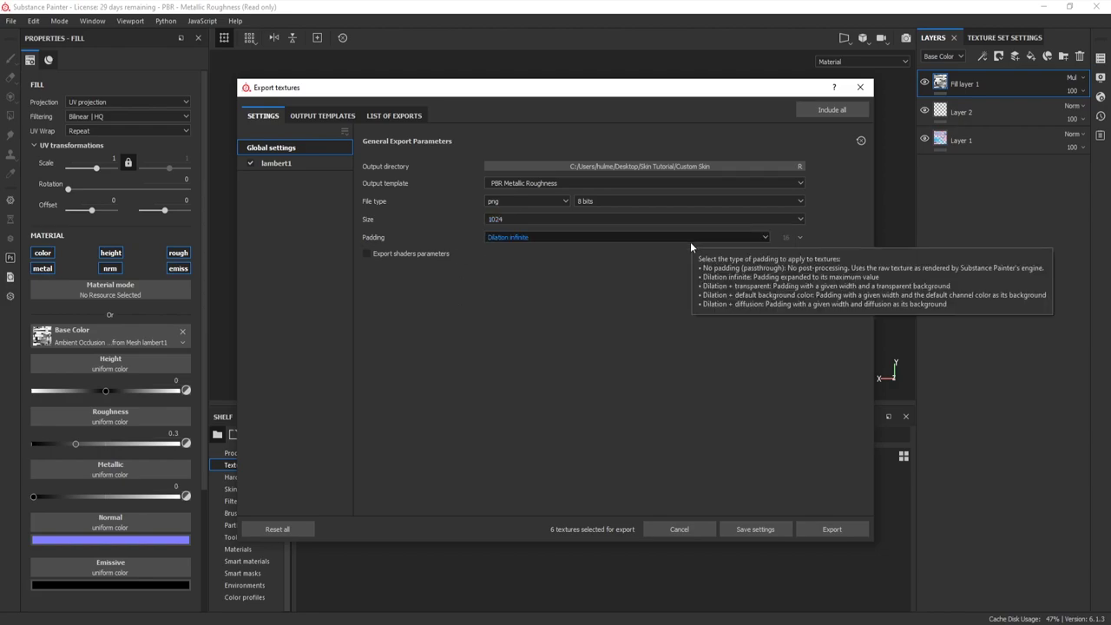
{"action": "left_click", "coordinate": [530, 239]}
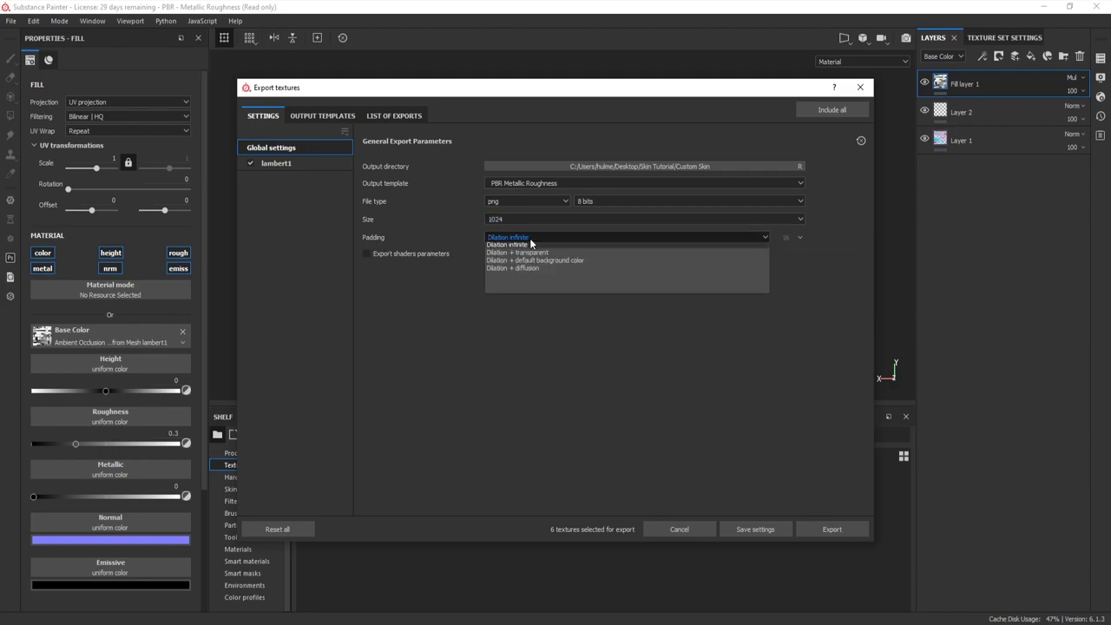
{"action": "left_click", "coordinate": [548, 264]}
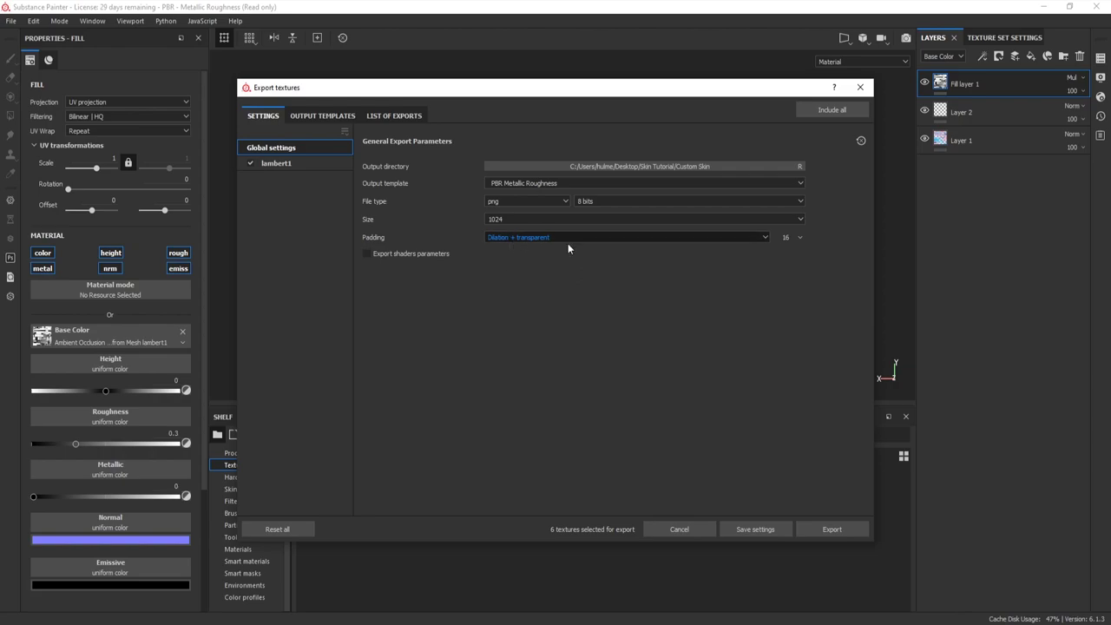
{"action": "left_click", "coordinate": [792, 236]}
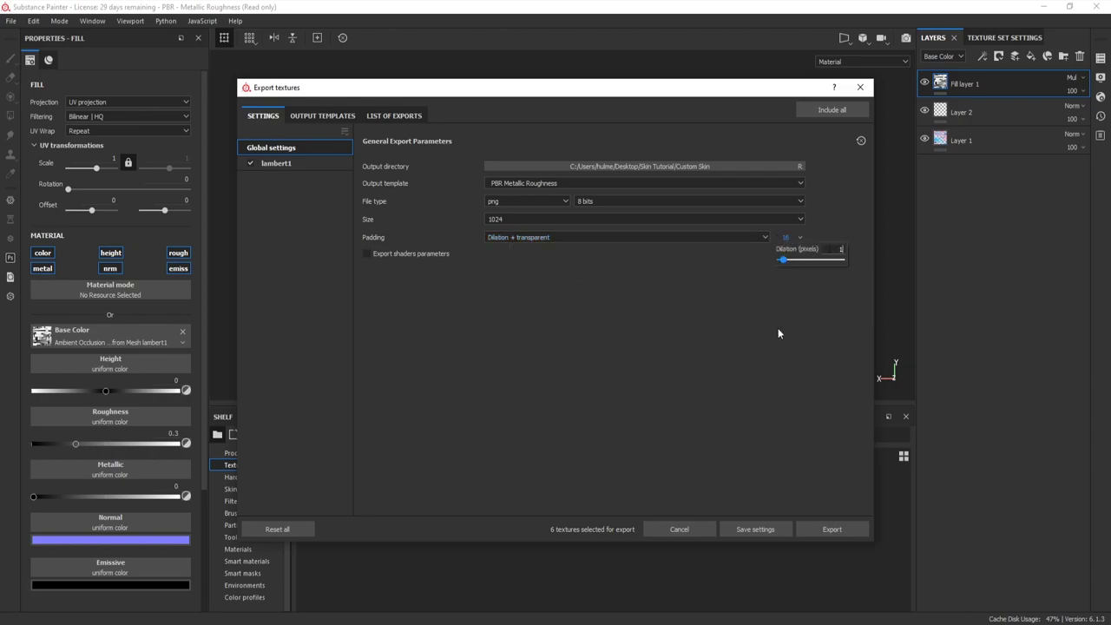
{"action": "key", "text": "Return"}
{"action": "left_click", "coordinate": [817, 528]}
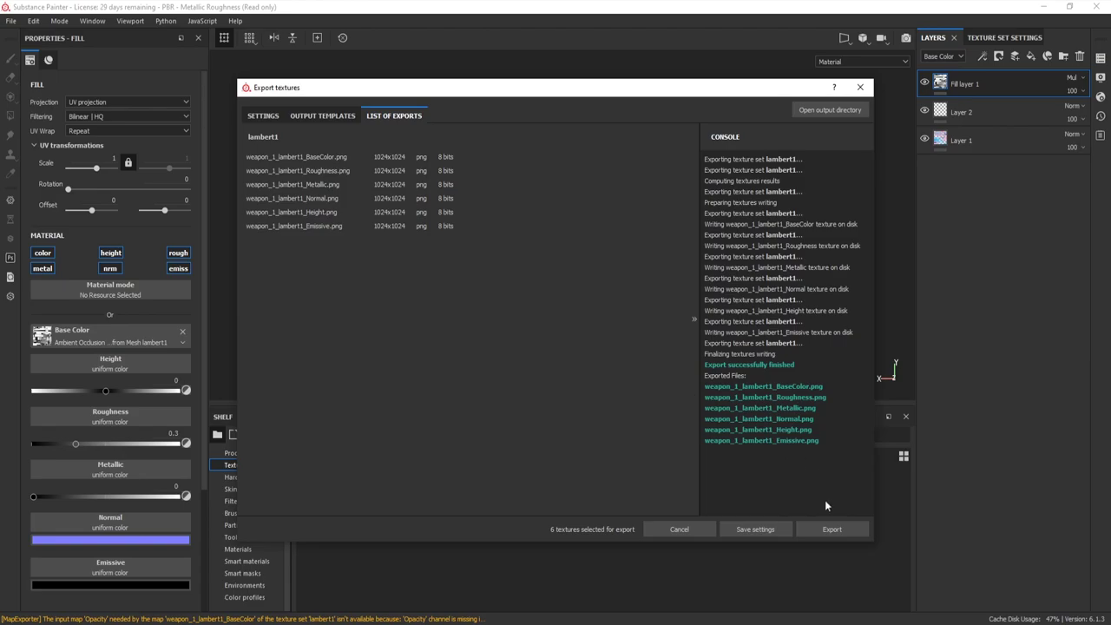
Delete four unneeded exported maps, then view BaseColor.png and Emissive.png in Photos.
{"action": "left_click", "coordinate": [859, 87]}
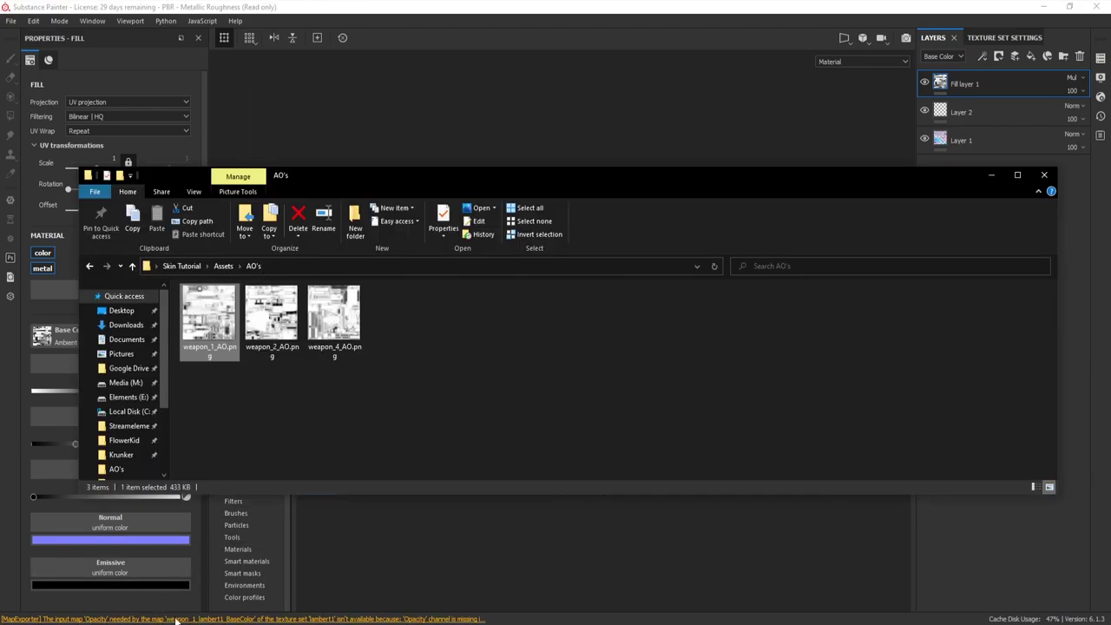
{"action": "key", "text": "Delete"}
{"action": "double_click", "coordinate": [397, 335]}
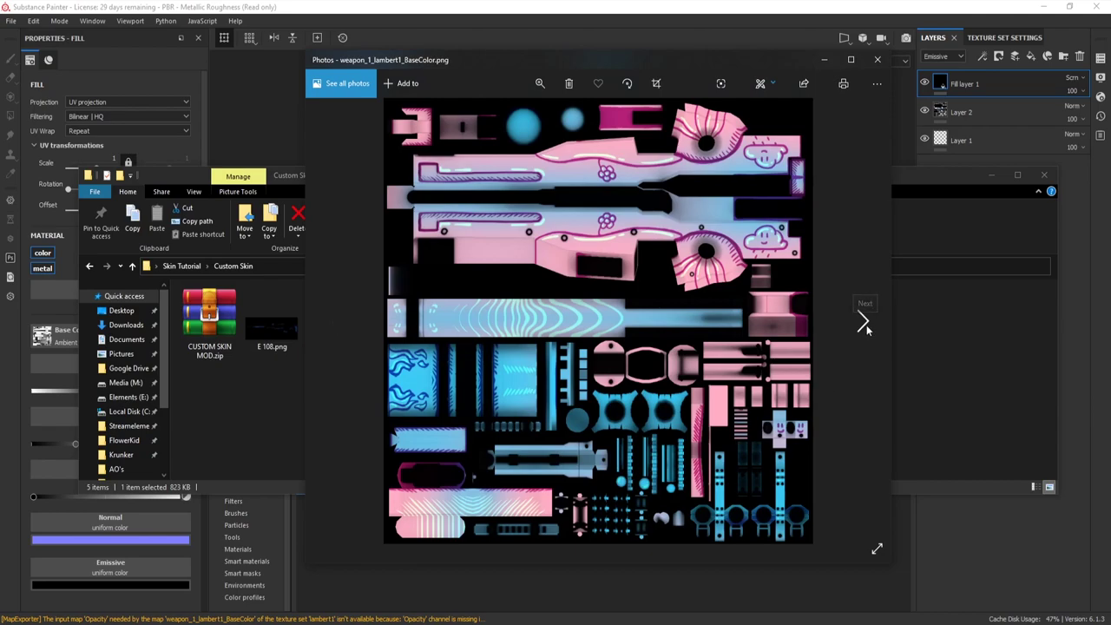
{"action": "left_click", "coordinate": [866, 325]}
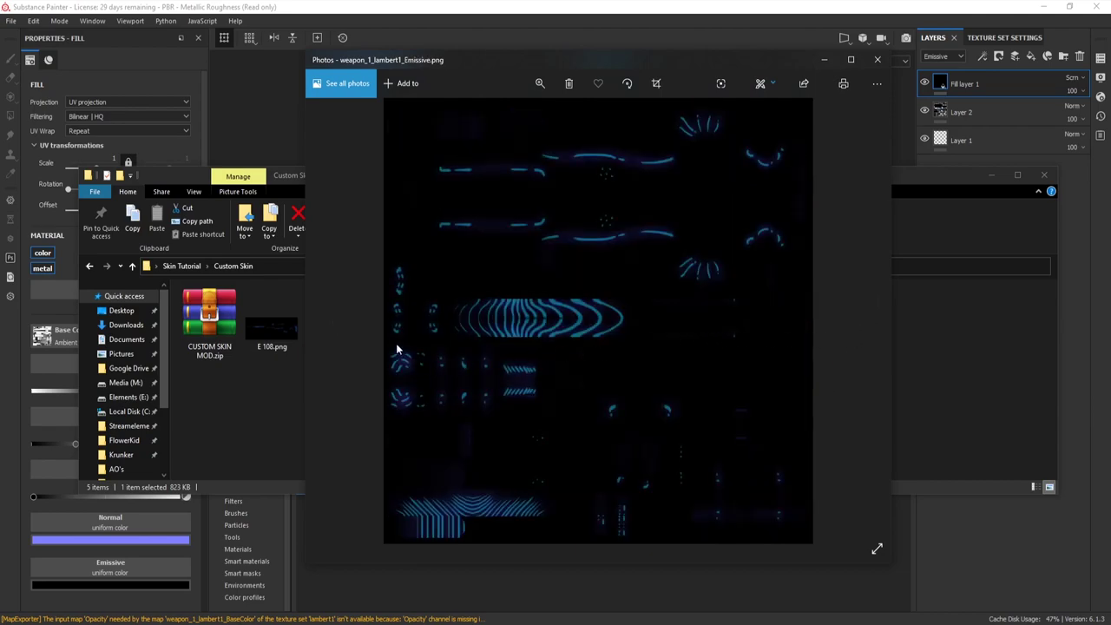
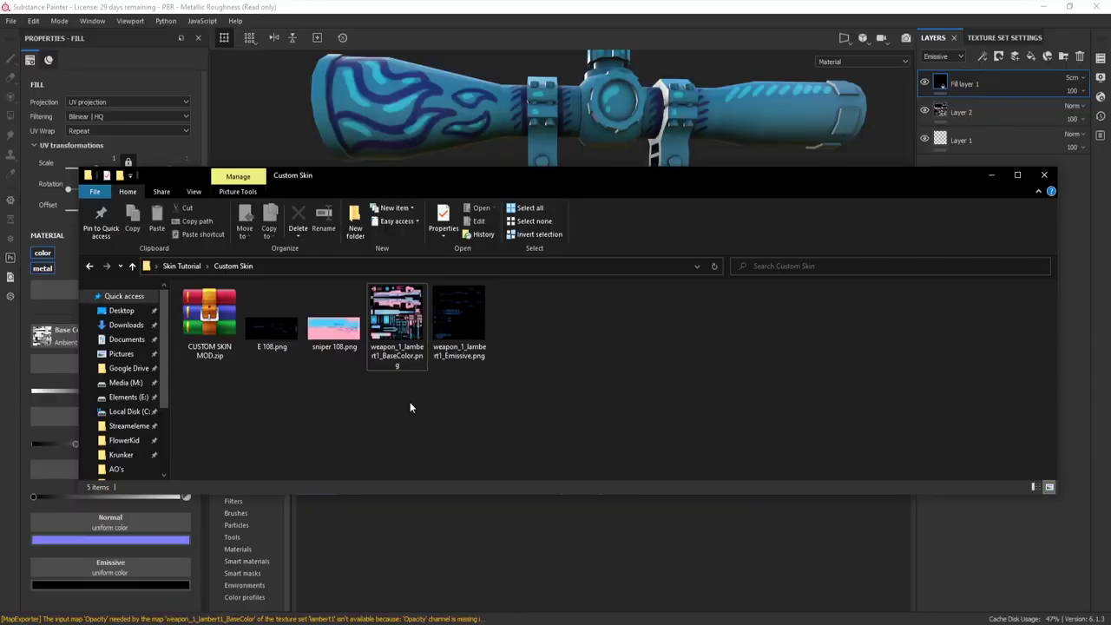
Rename the base-colour and emissive textures to weapon_1.png and weapon_1_e.png.
{"action": "right_click", "coordinate": [409, 370]}
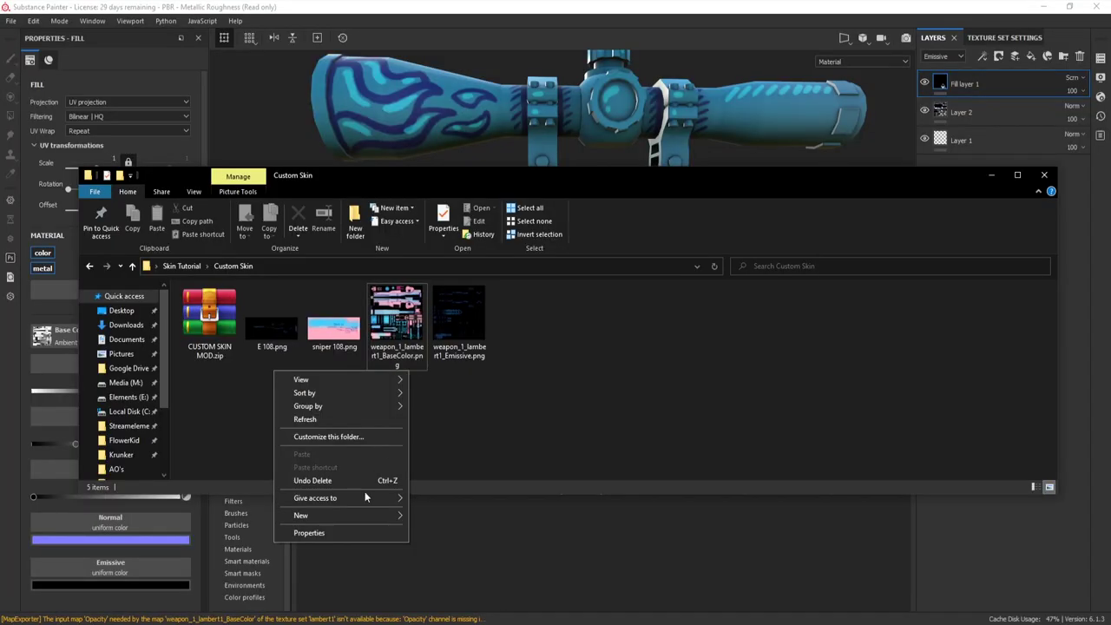
{"action": "right_click", "coordinate": [415, 334]}
{"action": "left_click", "coordinate": [280, 596]}
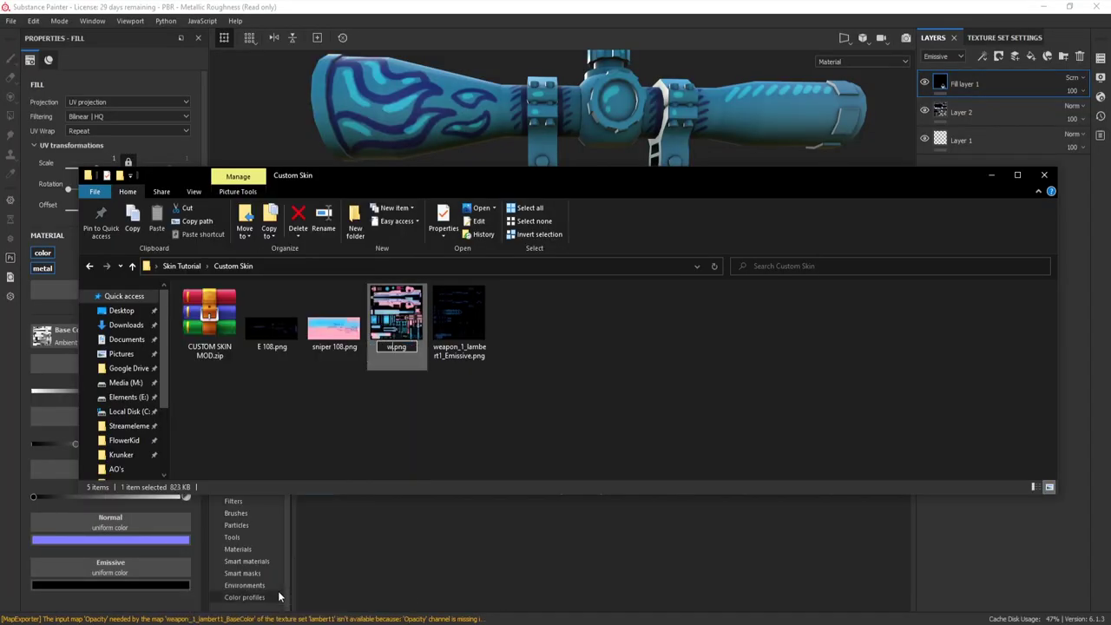
{"action": "type", "text": "weapon_1"}
{"action": "key", "text": "Return"}
{"action": "key", "text": "Right"}
{"action": "key", "text": "F2"}
{"action": "type", "text": "weapon_1_e"}
{"action": "key", "text": "Return"}
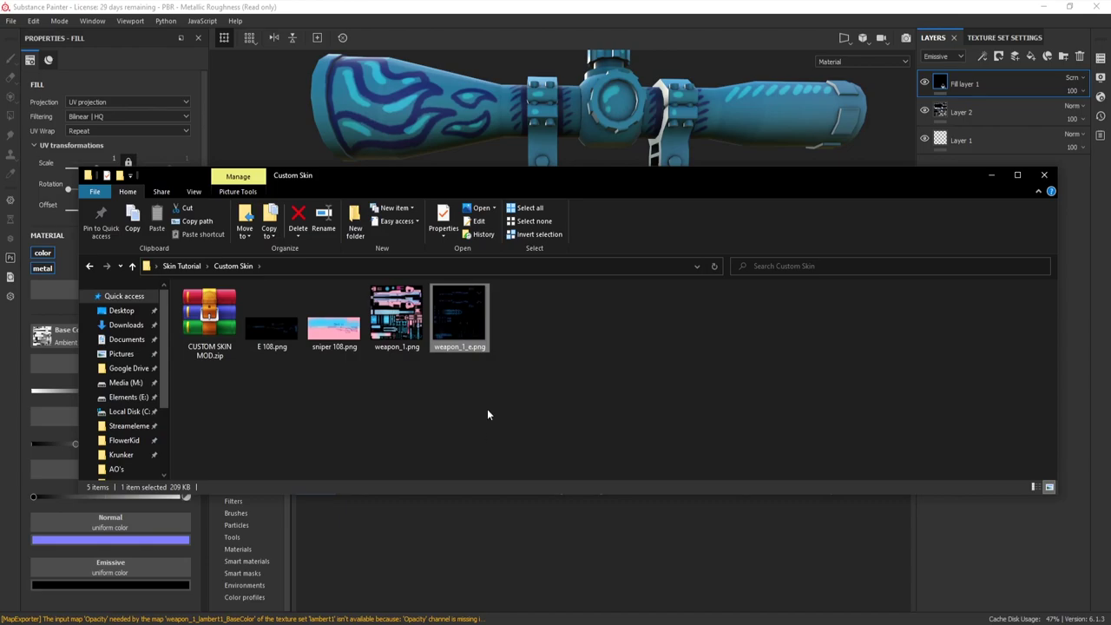
Insert 108 into both names, making weapon_1_108.png and weapon_1_108_e.png.
{"action": "left_click", "coordinate": [448, 402]}
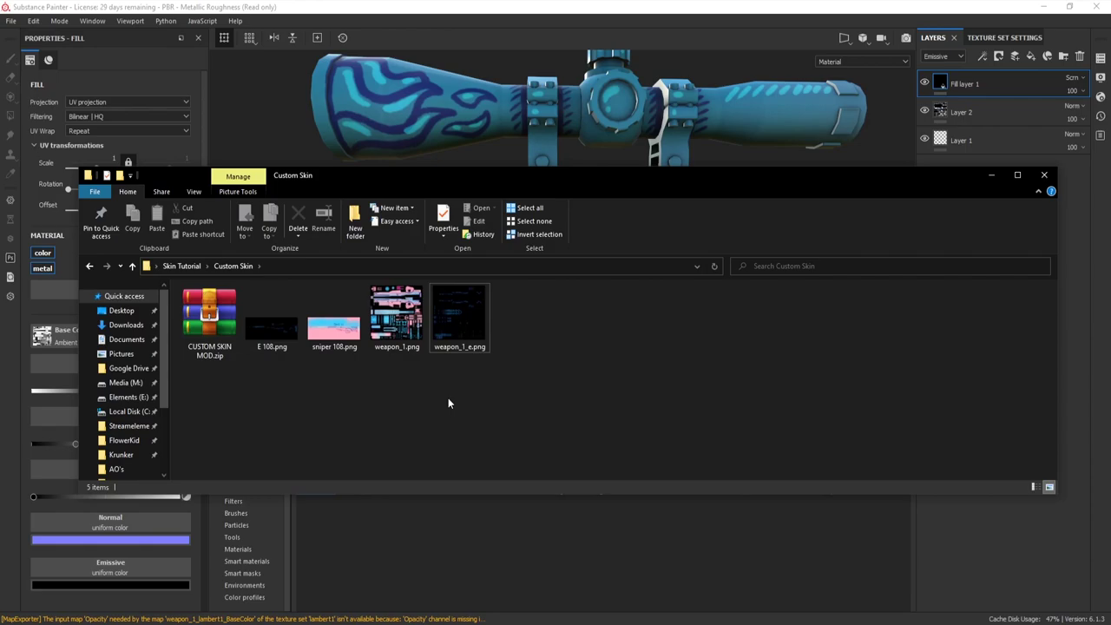
{"action": "left_click", "coordinate": [402, 345]}
{"action": "key", "text": "F2"}
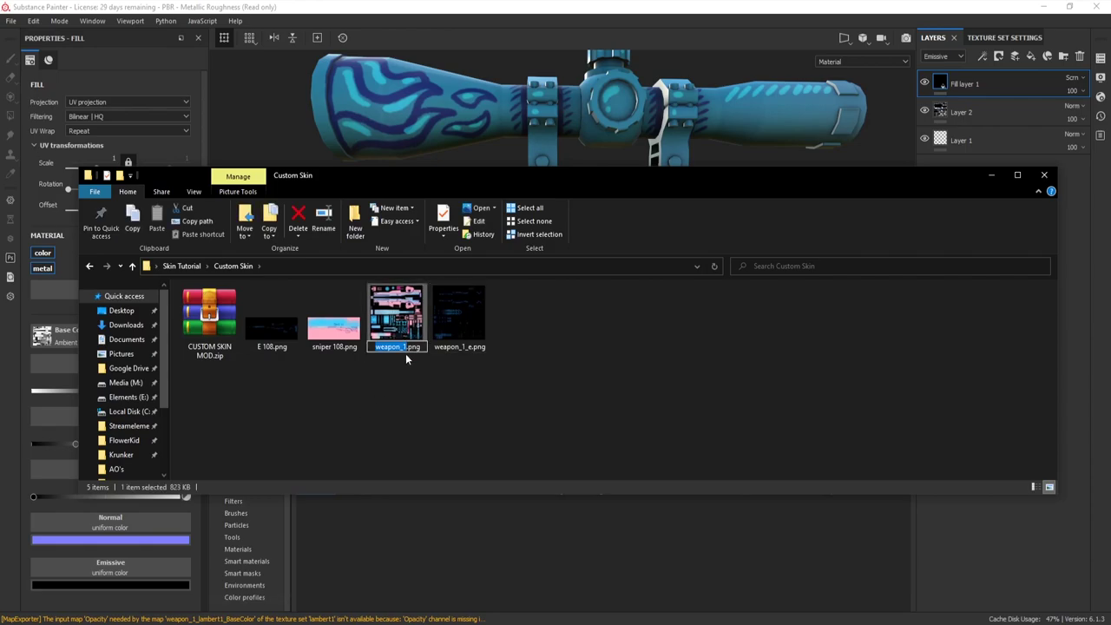
{"action": "type", "text": "_108"}
{"action": "right_click", "coordinate": [459, 314]}
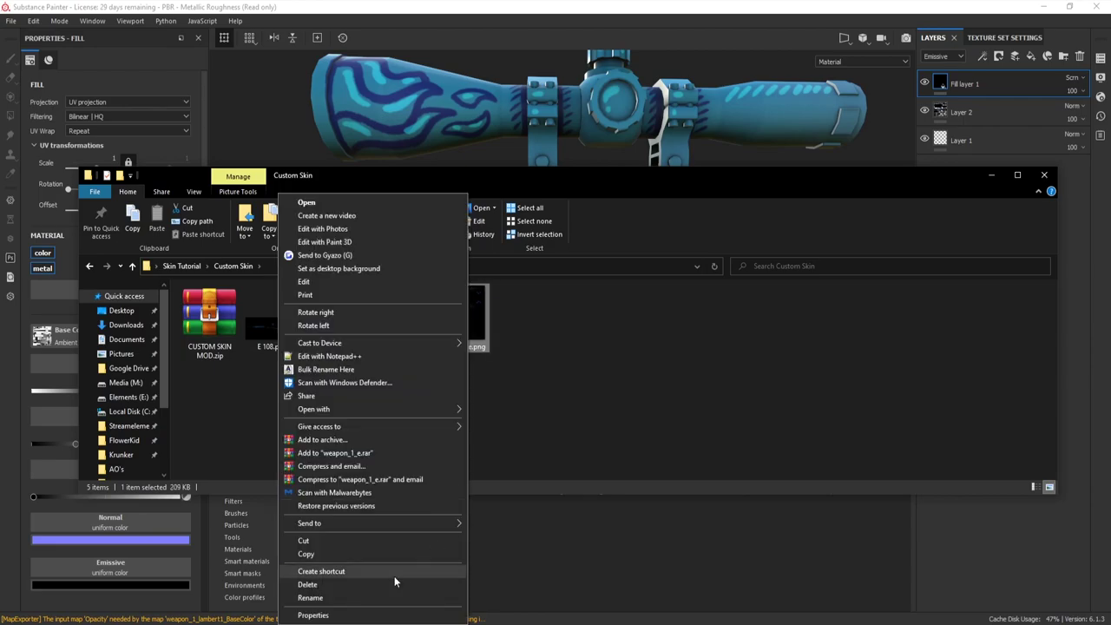
{"action": "left_click", "coordinate": [397, 578]}
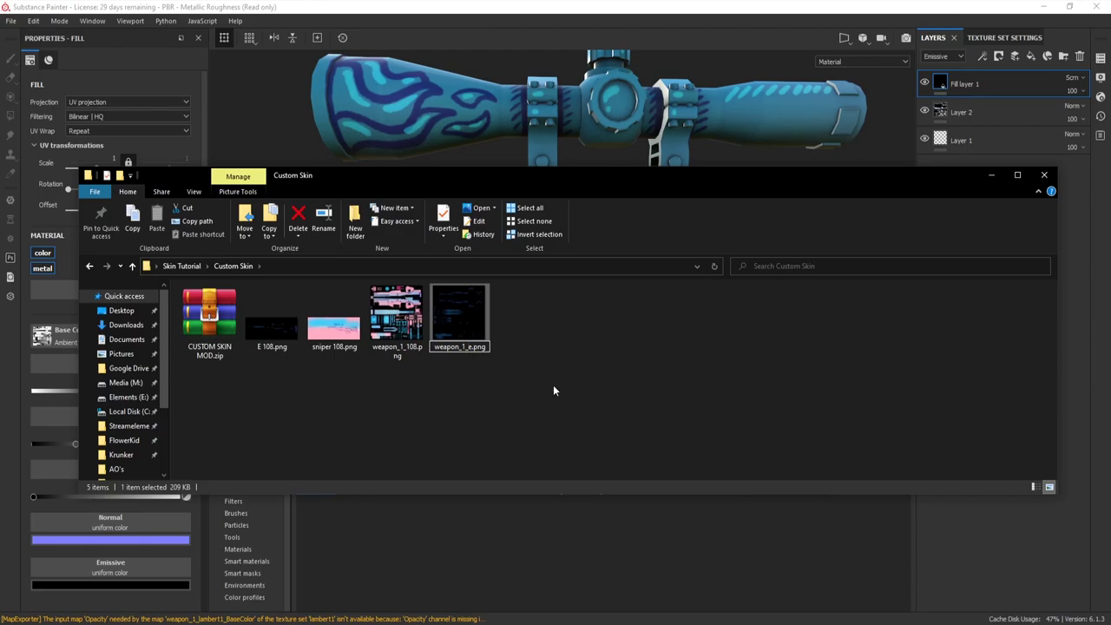
{"action": "type", "text": "108_"}
Open CUSTOM SKIN MOD.zip in WinRAR and go to its textures\weapons\skins folder.
{"action": "left_click", "coordinate": [213, 328]}
{"action": "double_click", "coordinate": [213, 328]}
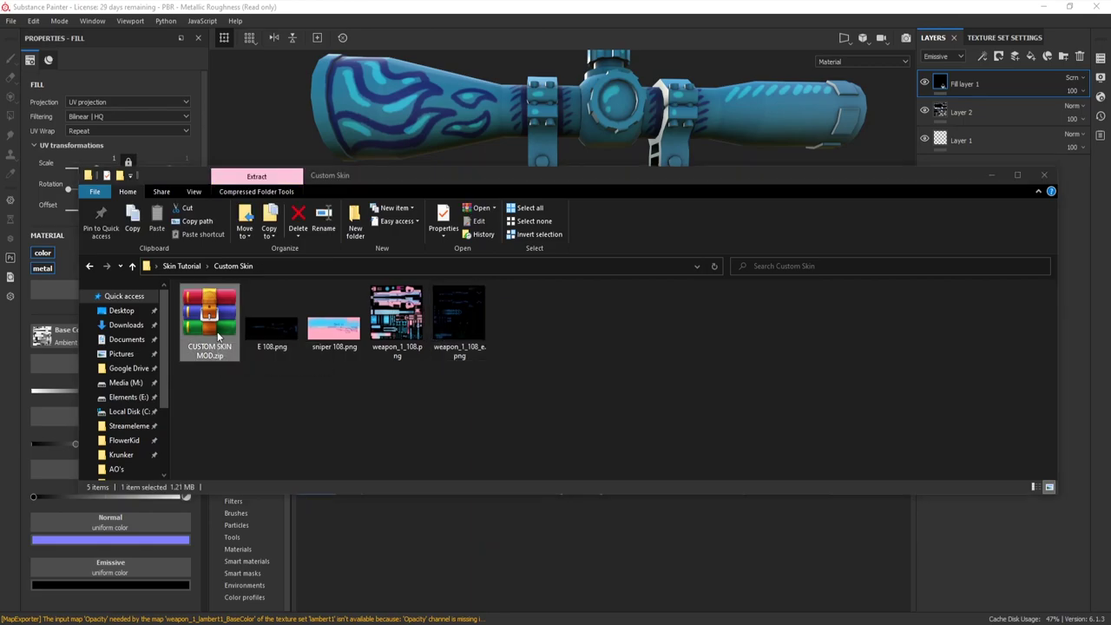
{"action": "double_click", "coordinate": [111, 277]}
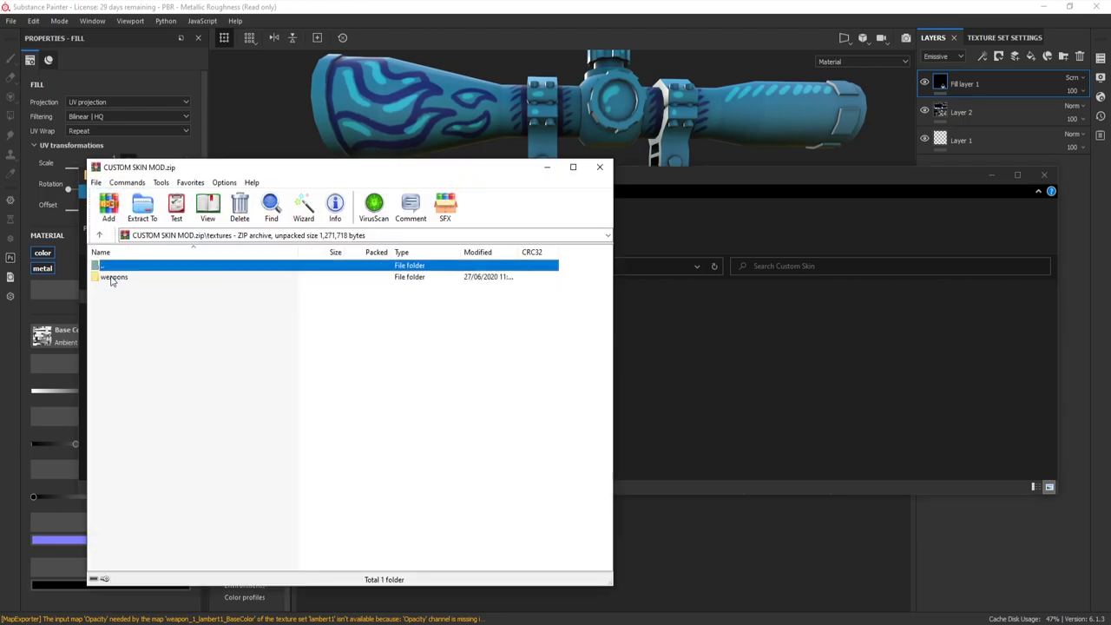
{"action": "double_click", "coordinate": [111, 278]}
{"action": "left_click_drag", "start_coordinate": [168, 337], "coordinate": [111, 302]}
{"action": "double_click", "coordinate": [115, 277]}
Add weapon_1_108.png and weapon_1_108_e.png to the archive's skins folder and close WinRAR.
{"action": "left_click", "coordinate": [663, 377]}
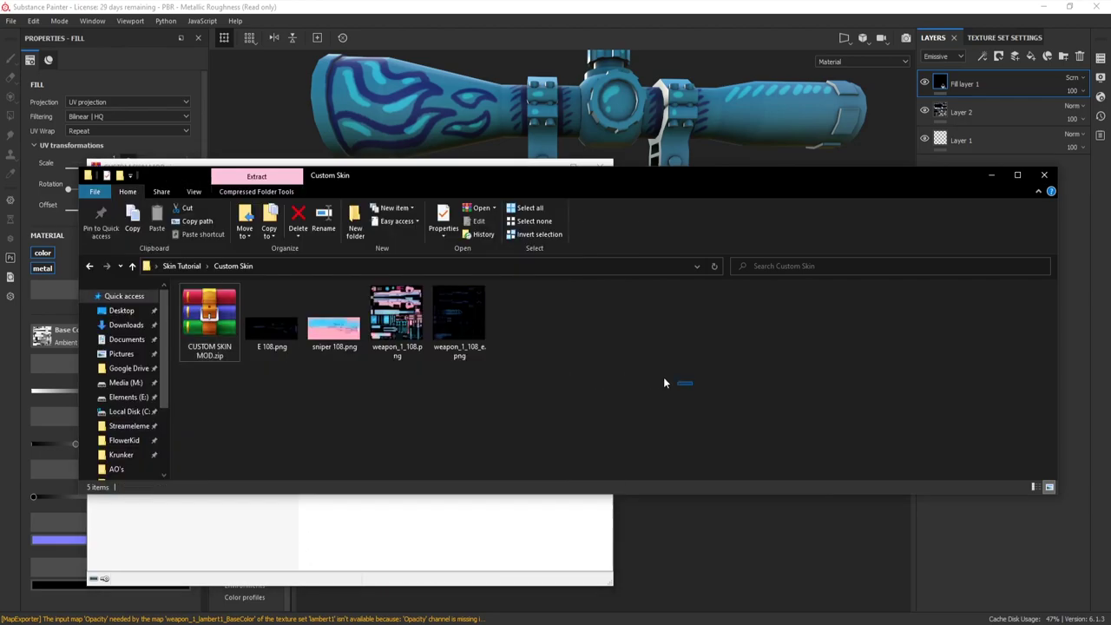
{"action": "left_click_drag", "start_coordinate": [691, 385], "coordinate": [401, 319]}
{"action": "left_click_drag", "start_coordinate": [470, 326], "coordinate": [330, 540]}
{"action": "left_click", "coordinate": [360, 489]}
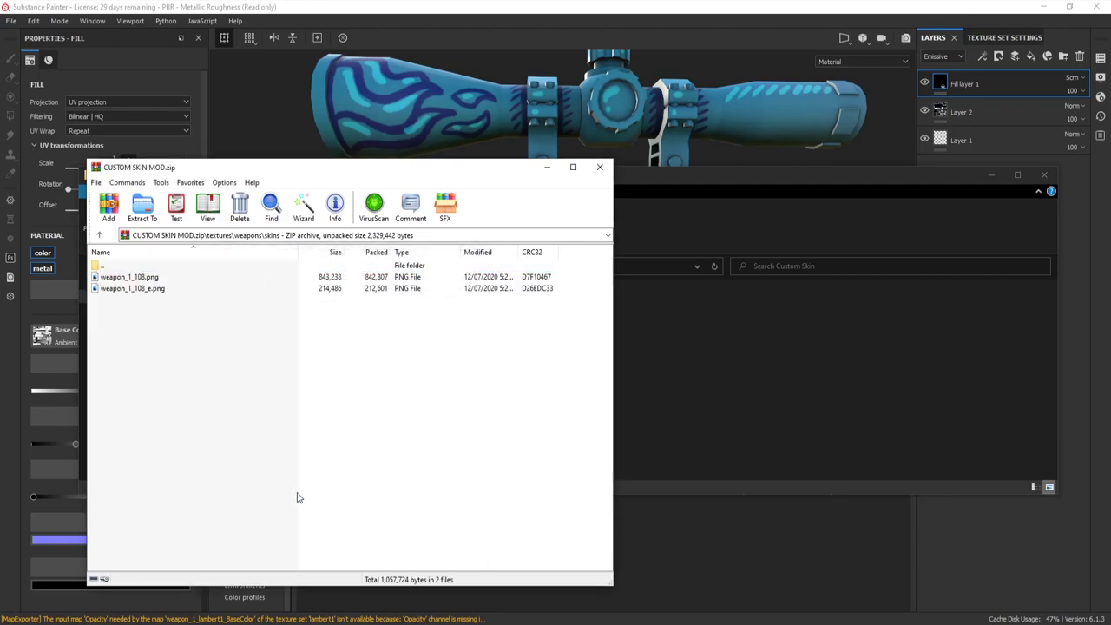
{"action": "left_click", "coordinate": [600, 166]}
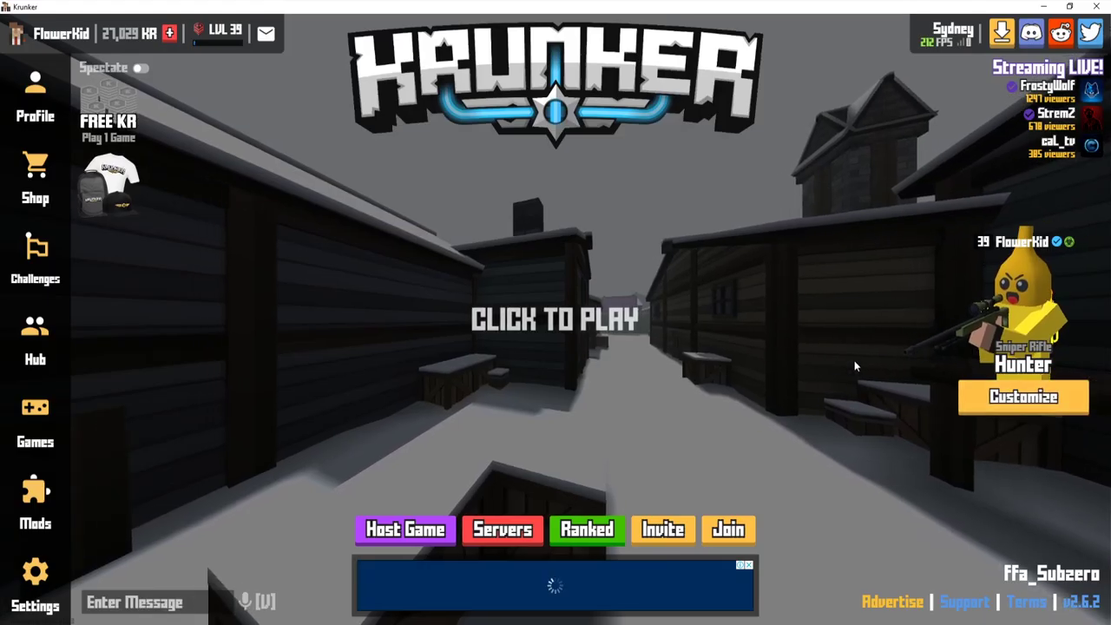
Equip the Magma Core sniper skin and load CUSTOM SKIN MOD.zip through the Mod Loader.
{"action": "left_click", "coordinate": [1021, 397]}
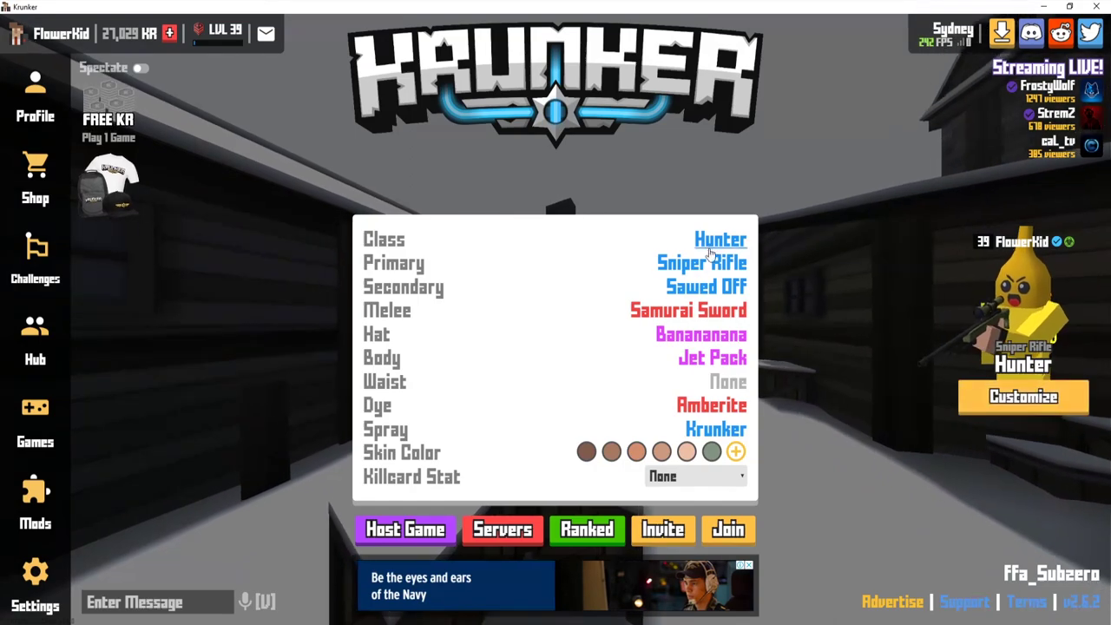
{"action": "left_click", "coordinate": [703, 213]}
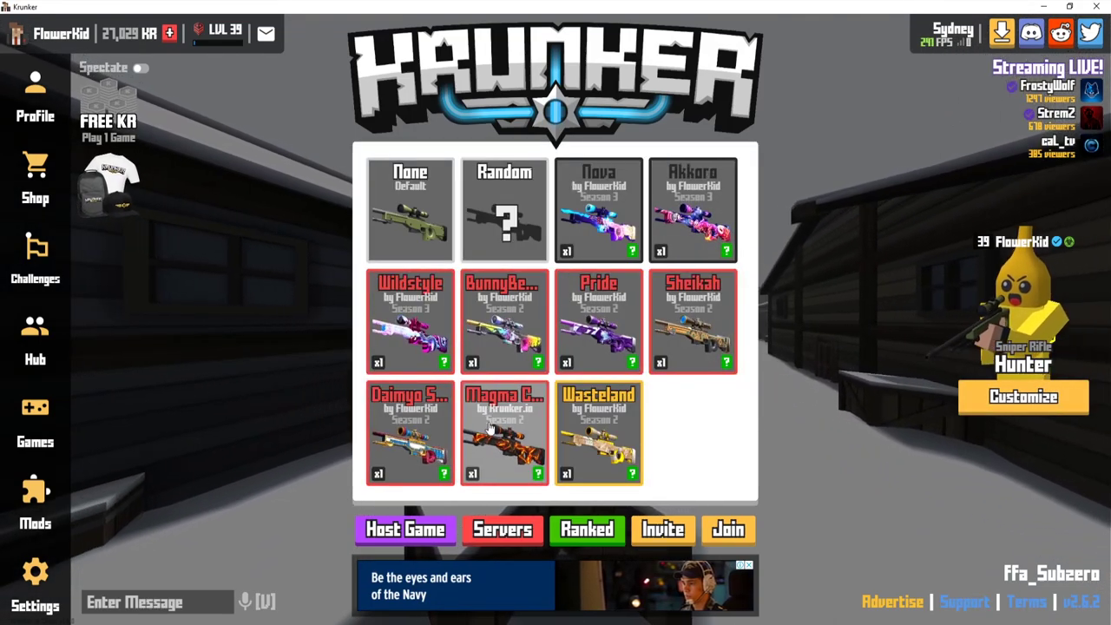
{"action": "left_click", "coordinate": [494, 447]}
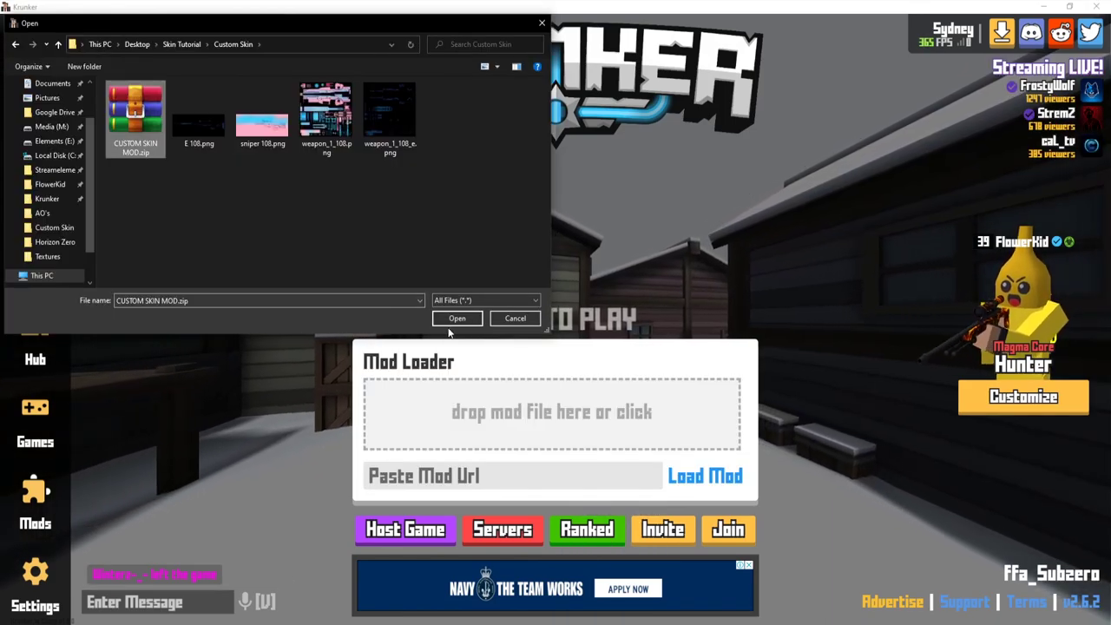
{"action": "left_click", "coordinate": [459, 319]}
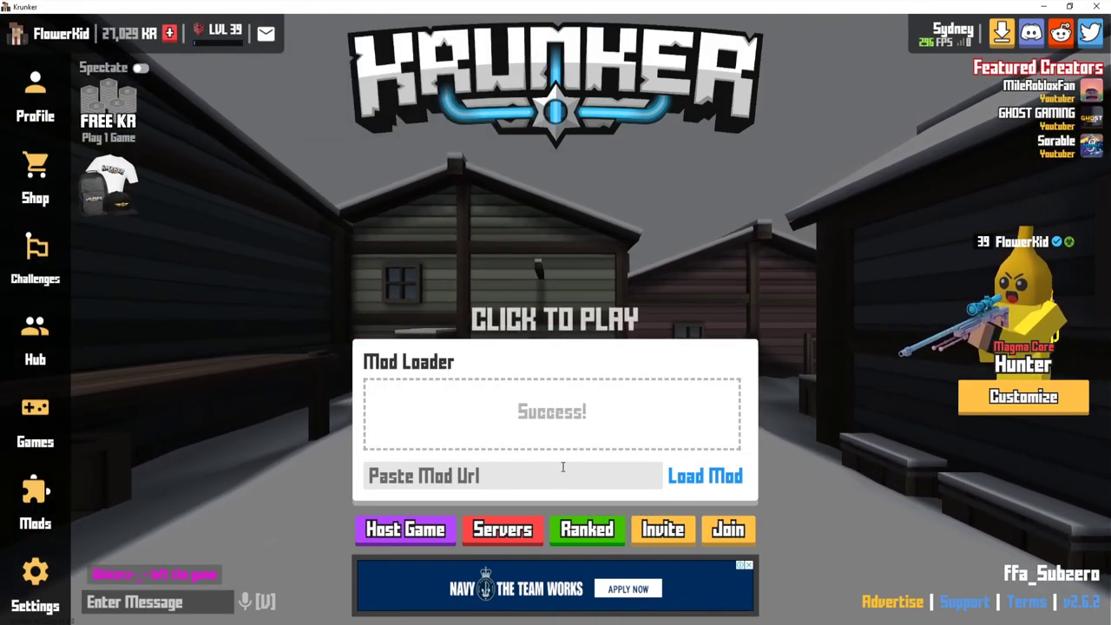
{"action": "left_click", "coordinate": [690, 315]}
Start the match and inspect the custom sniper skin while moving around the map.
{"action": "left_click", "coordinate": [607, 322]}
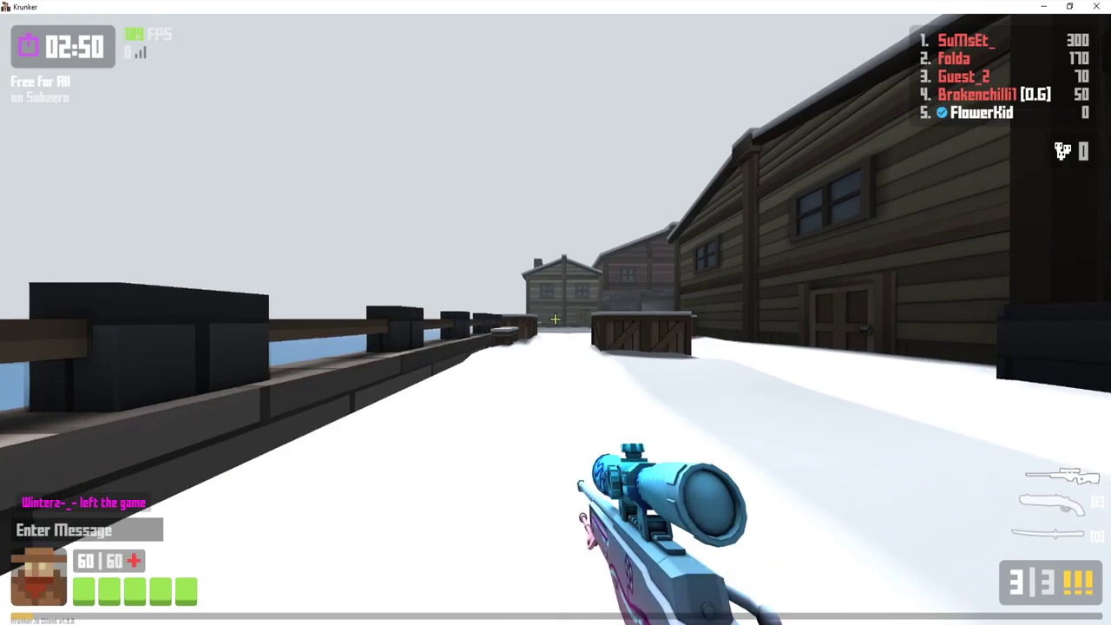
{"action": "key", "text": "h"}
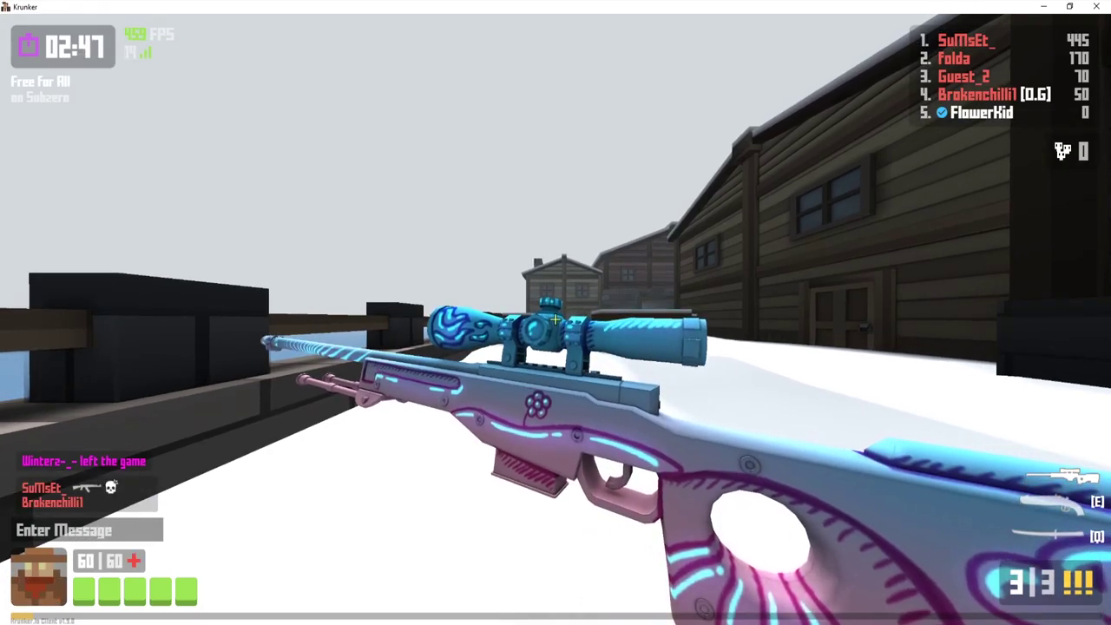
{"action": "key", "text": "w"}
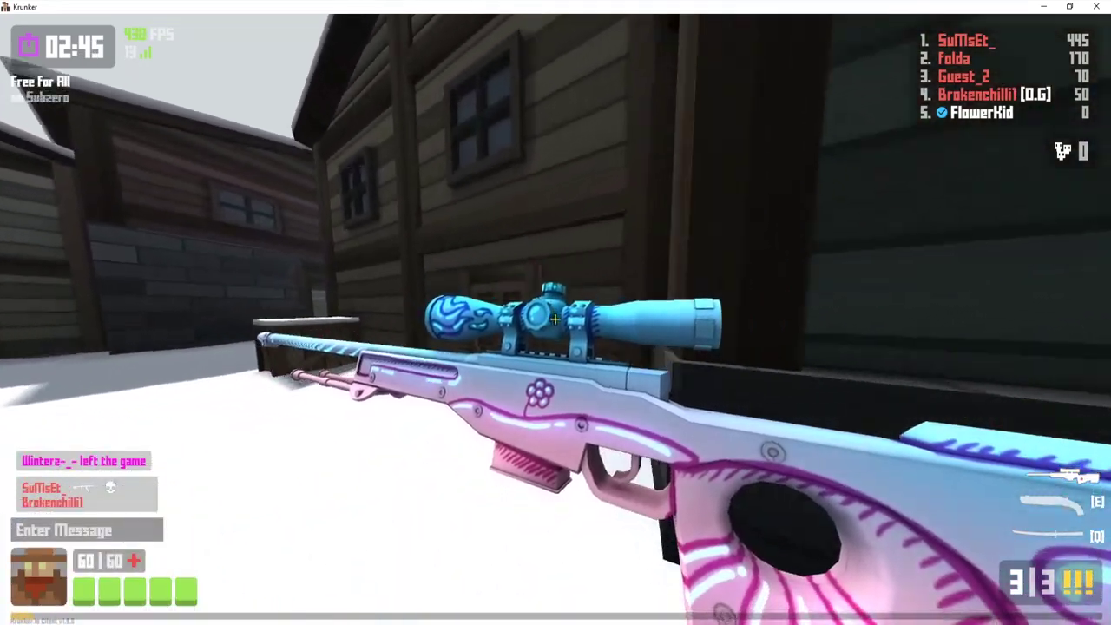
{"action": "key", "text": "a"}
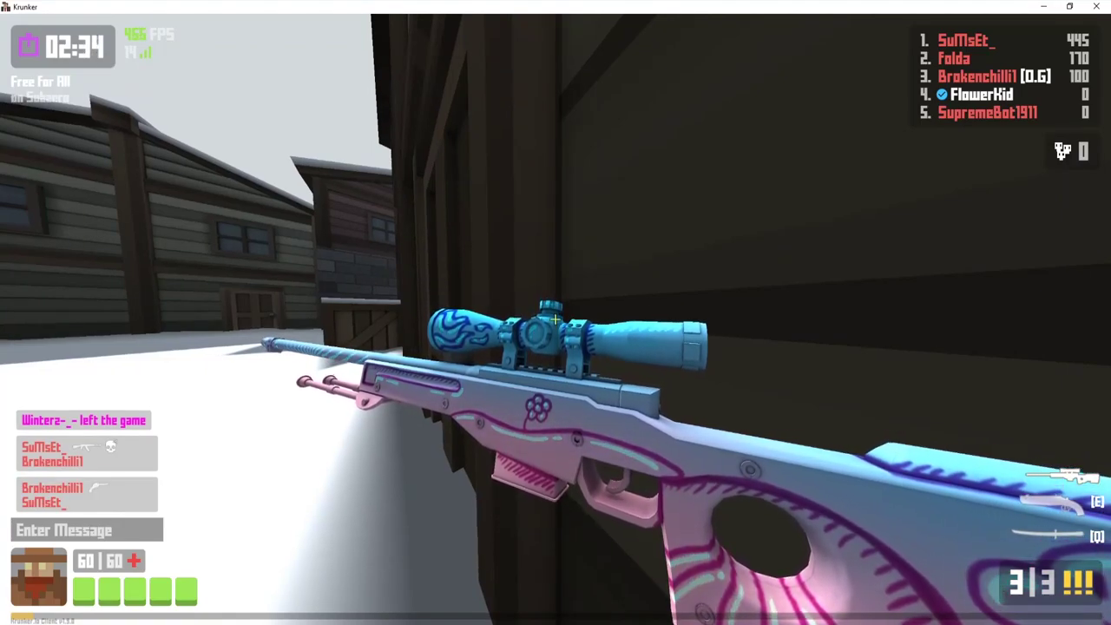
{"action": "key", "text": "space"}
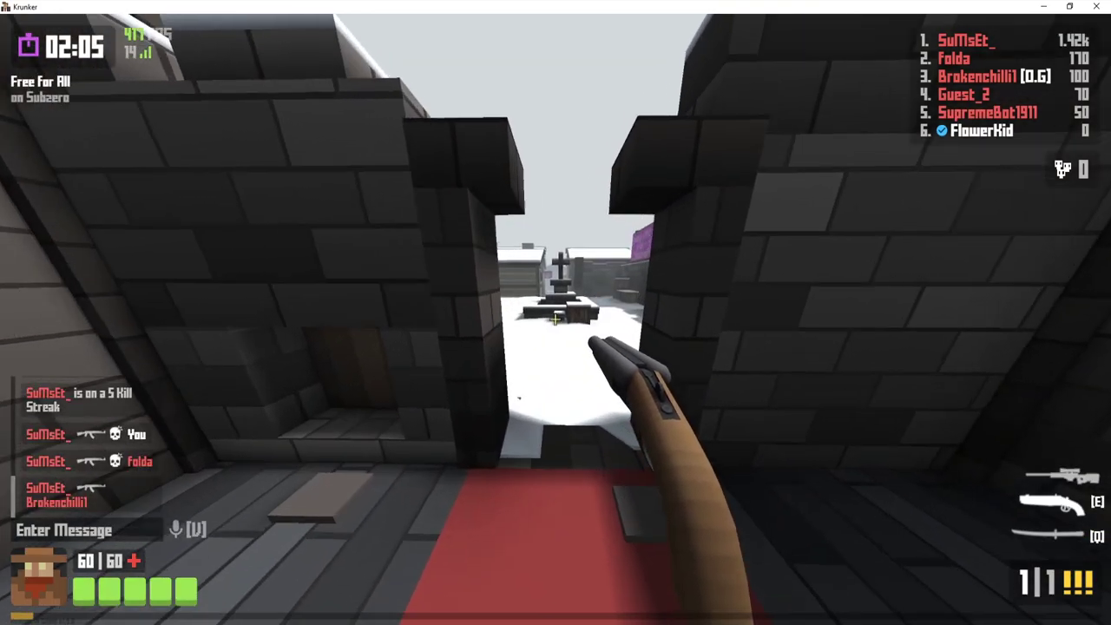
{"action": "key", "text": "w"}
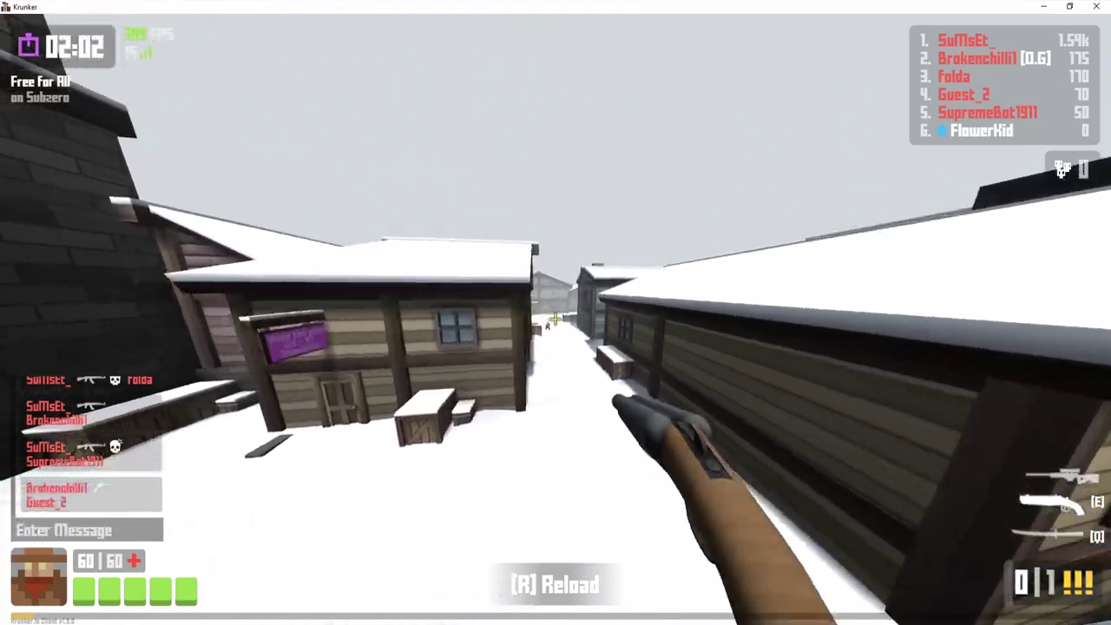
Switch to the sniper rifle, scope in and shoot an opponent.
{"action": "key", "text": "1"}
{"action": "right_click", "coordinate": [556, 319]}
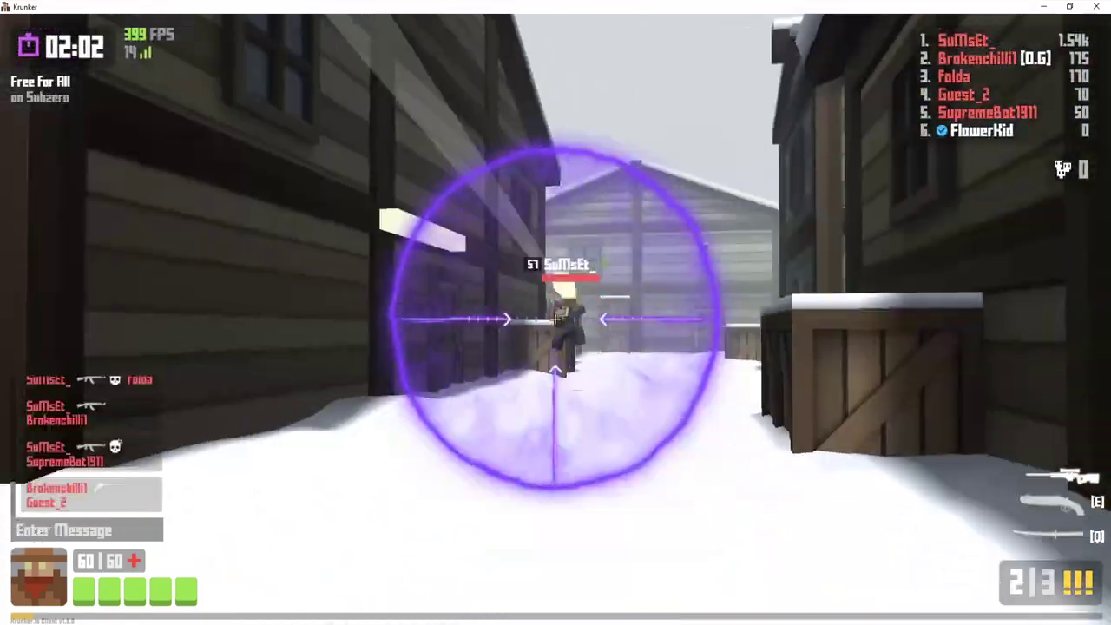
{"action": "left_click", "coordinate": [556, 319]}
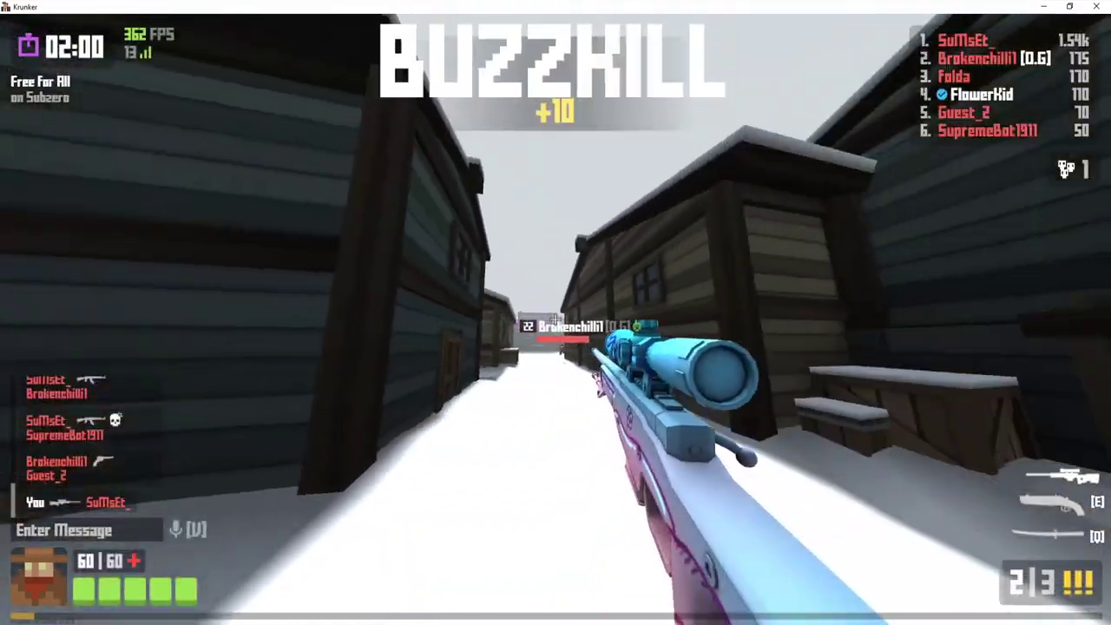
{"action": "right_click", "coordinate": [556, 319]}
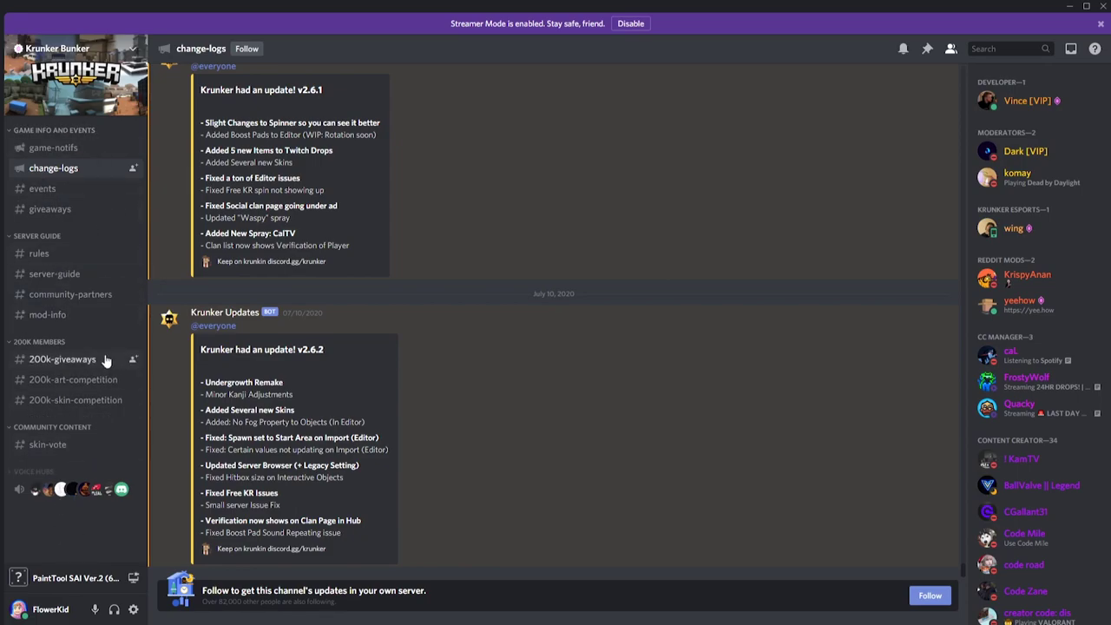
In the #mod-info channel, select the mod.zip download link and copy it.
{"action": "left_click", "coordinate": [52, 316]}
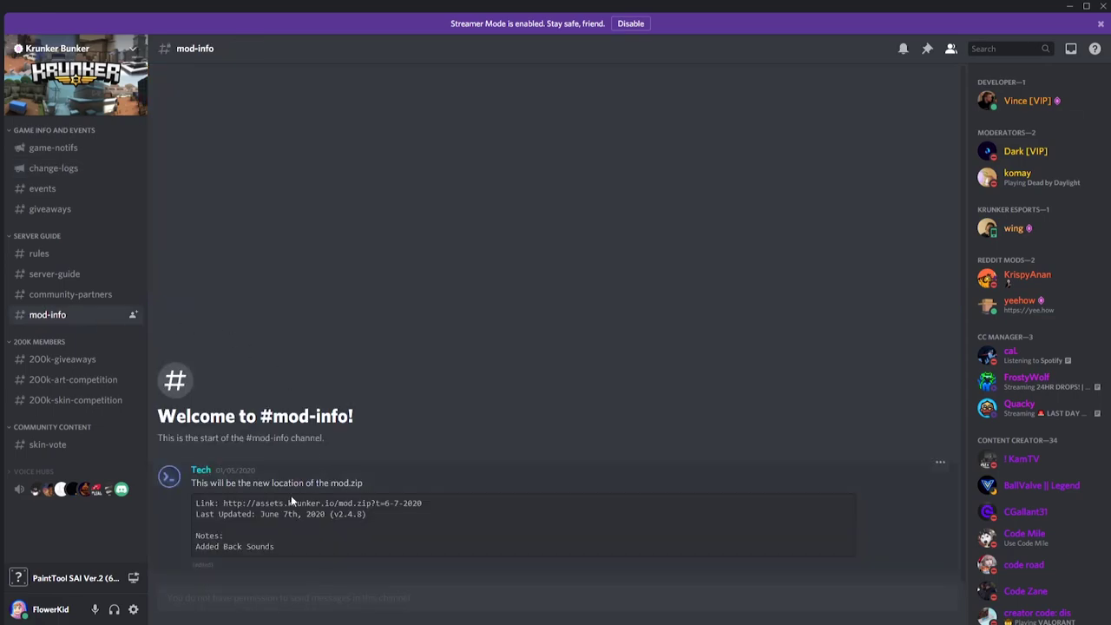
{"action": "left_click_drag", "start_coordinate": [223, 503], "coordinate": [507, 512]}
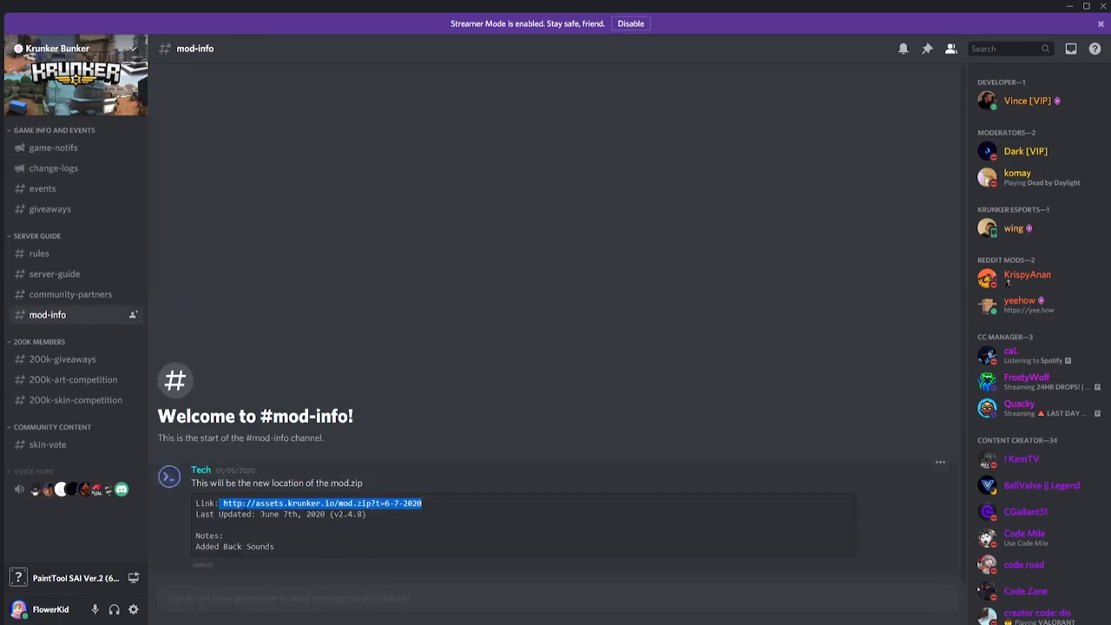
{"action": "right_click", "coordinate": [246, 503]}
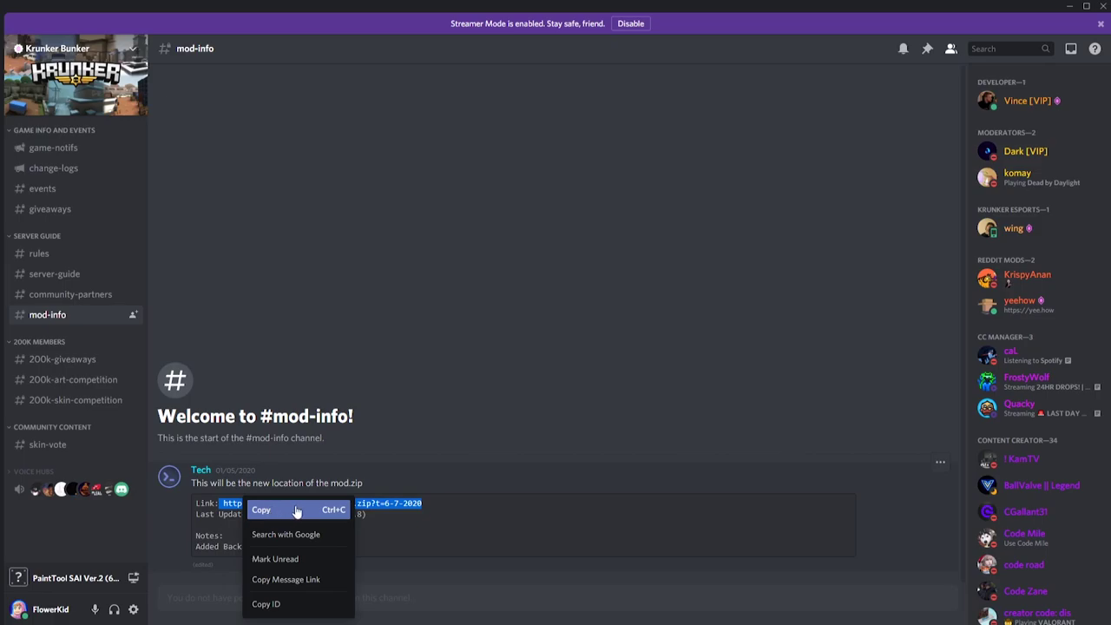
{"action": "left_click", "coordinate": [416, 512]}
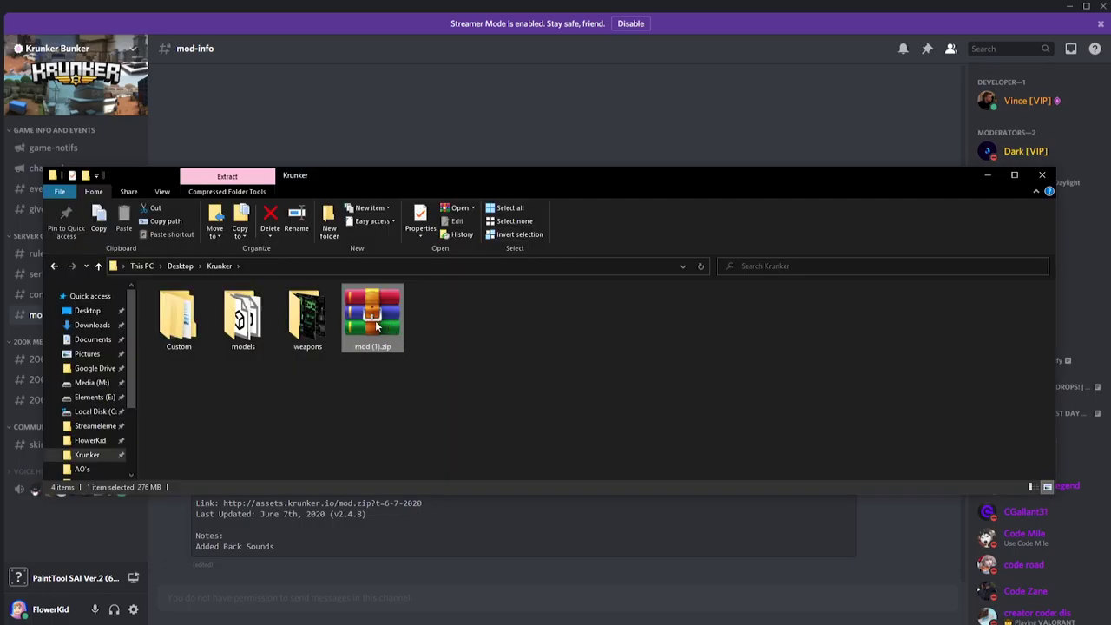
Open mod (1).zip in WinRAR and browse its models\weapons folder.
{"action": "double_click", "coordinate": [376, 325]}
{"action": "left_click", "coordinate": [76, 277]}
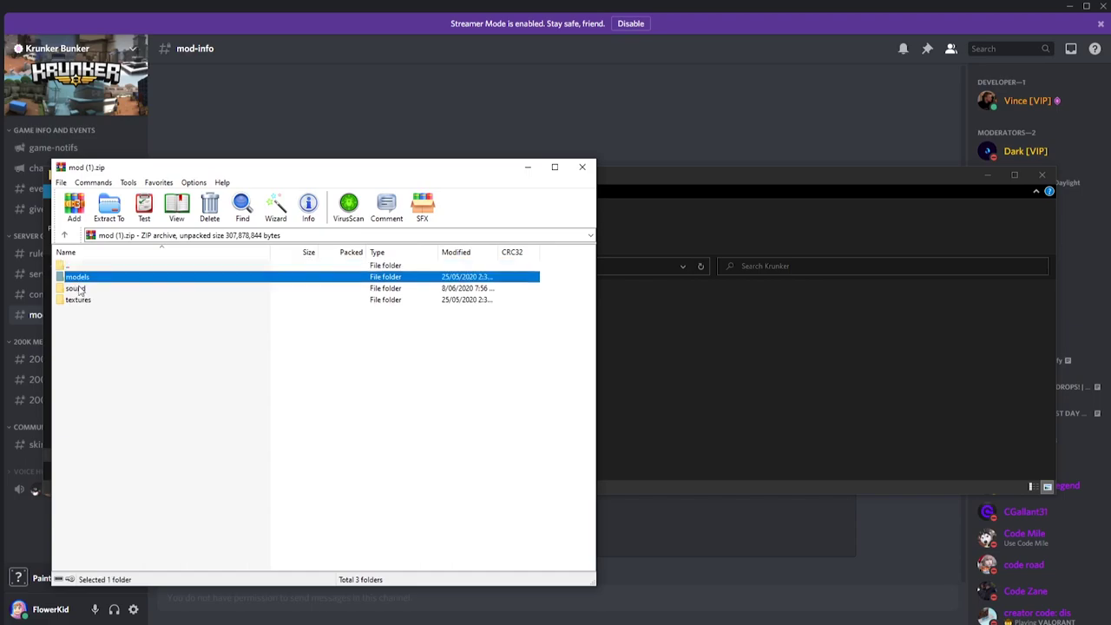
{"action": "left_click", "coordinate": [78, 289]}
{"action": "left_click", "coordinate": [92, 299]}
{"action": "double_click", "coordinate": [103, 277]}
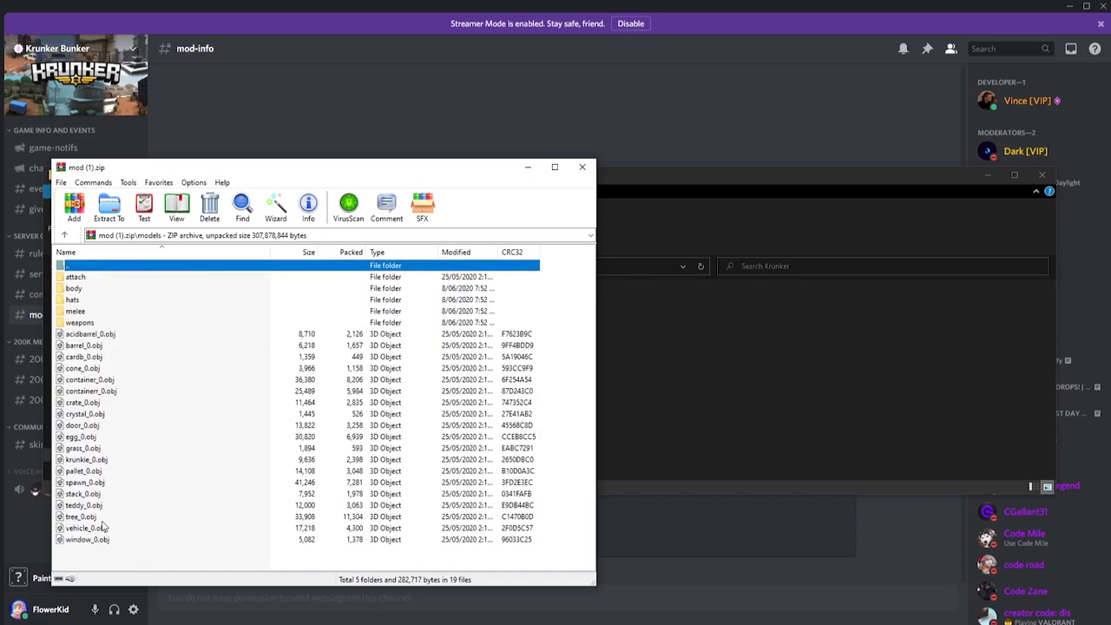
{"action": "double_click", "coordinate": [82, 326]}
{"action": "double_click", "coordinate": [83, 267]}
{"action": "double_click", "coordinate": [83, 268]}
Browse the archive's textures\weapons\skins folder, scroll the list, and close WinRAR.
{"action": "left_click", "coordinate": [81, 301]}
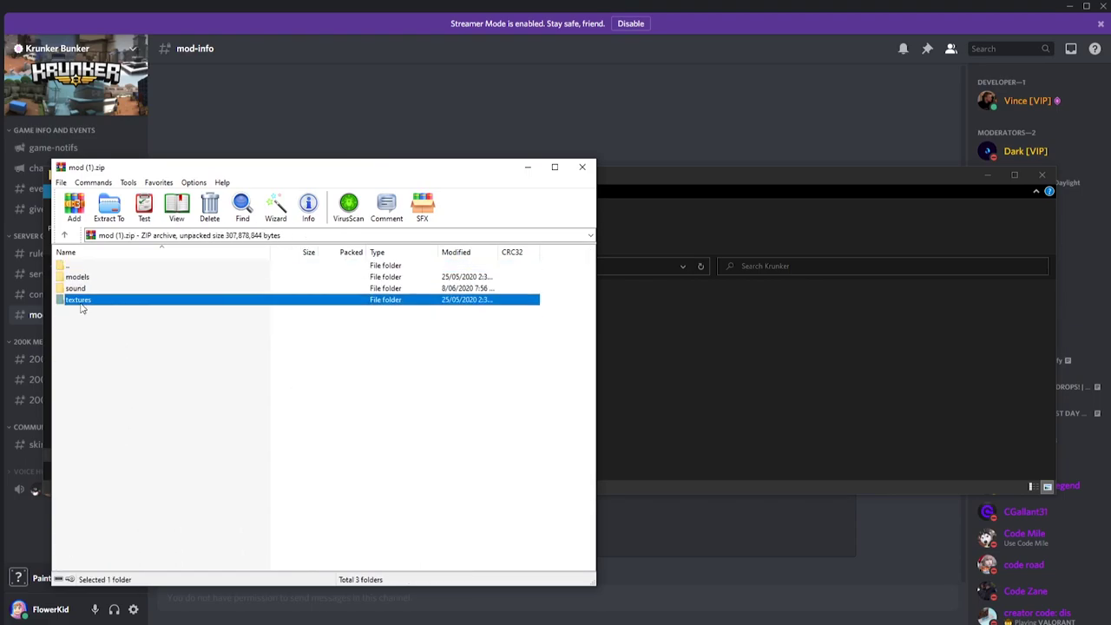
{"action": "double_click", "coordinate": [81, 302]}
{"action": "double_click", "coordinate": [90, 351]}
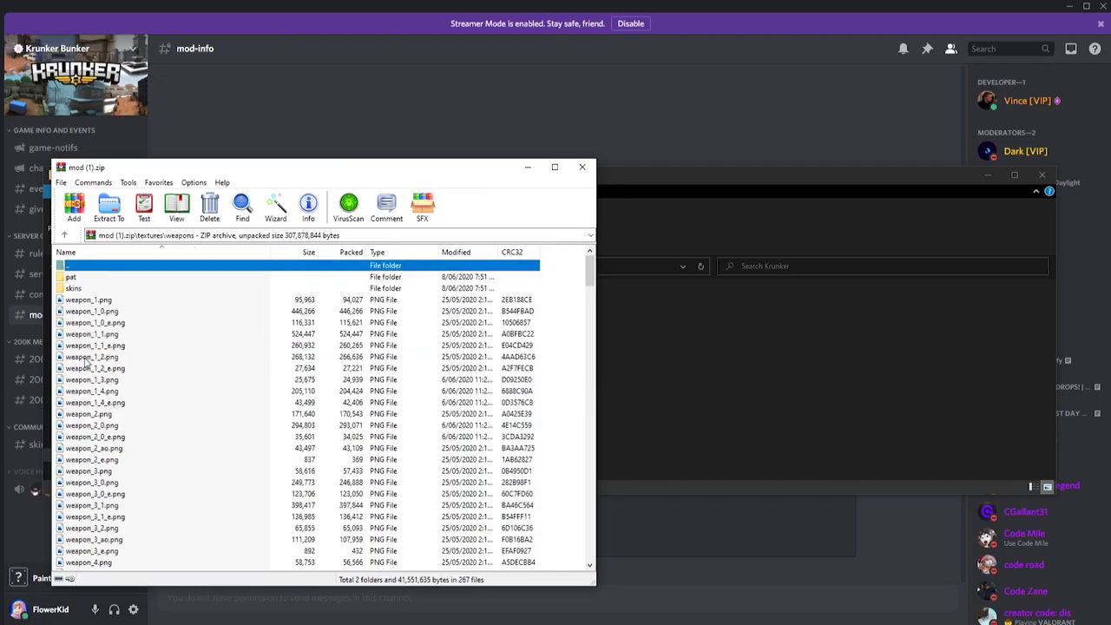
{"action": "double_click", "coordinate": [74, 289]}
{"action": "left_click_drag", "start_coordinate": [590, 263], "coordinate": [590, 480]}
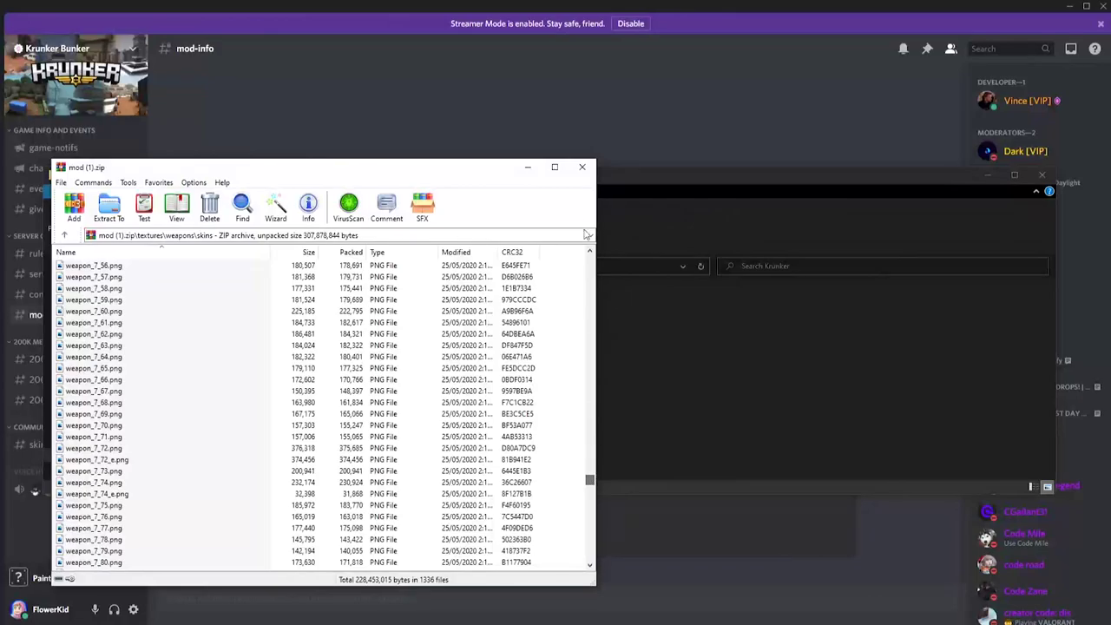
{"action": "left_click", "coordinate": [581, 167]}
Open Krunker\weapons\skins and scroll through the texture thumbnails.
{"action": "double_click", "coordinate": [303, 317]}
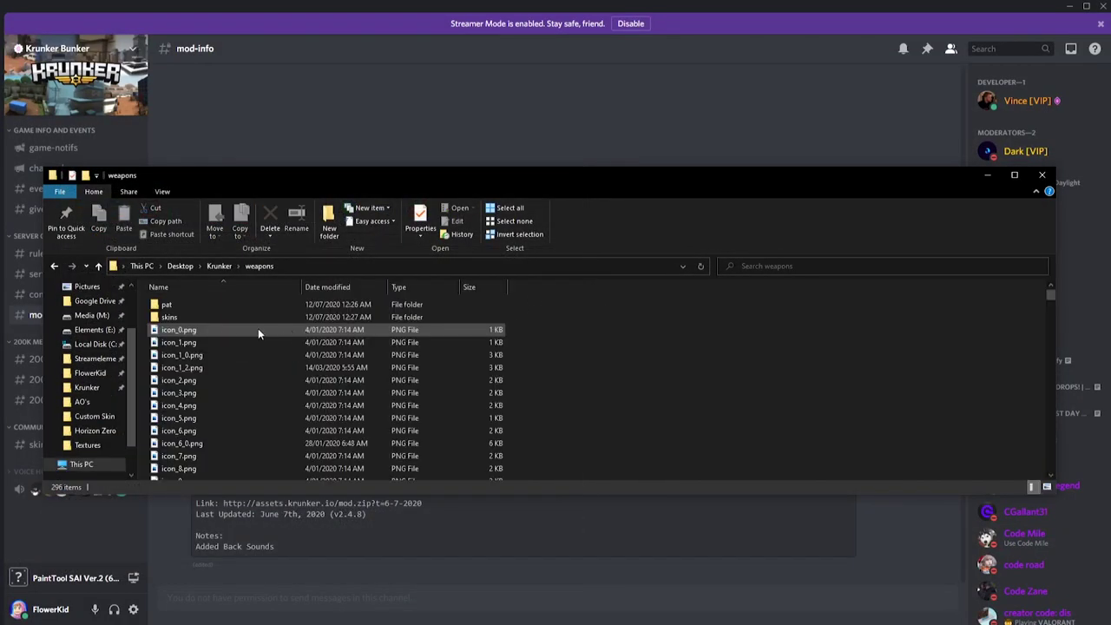
{"action": "double_click", "coordinate": [218, 316]}
{"action": "left_click_drag", "start_coordinate": [1049, 298], "coordinate": [1048, 366]}
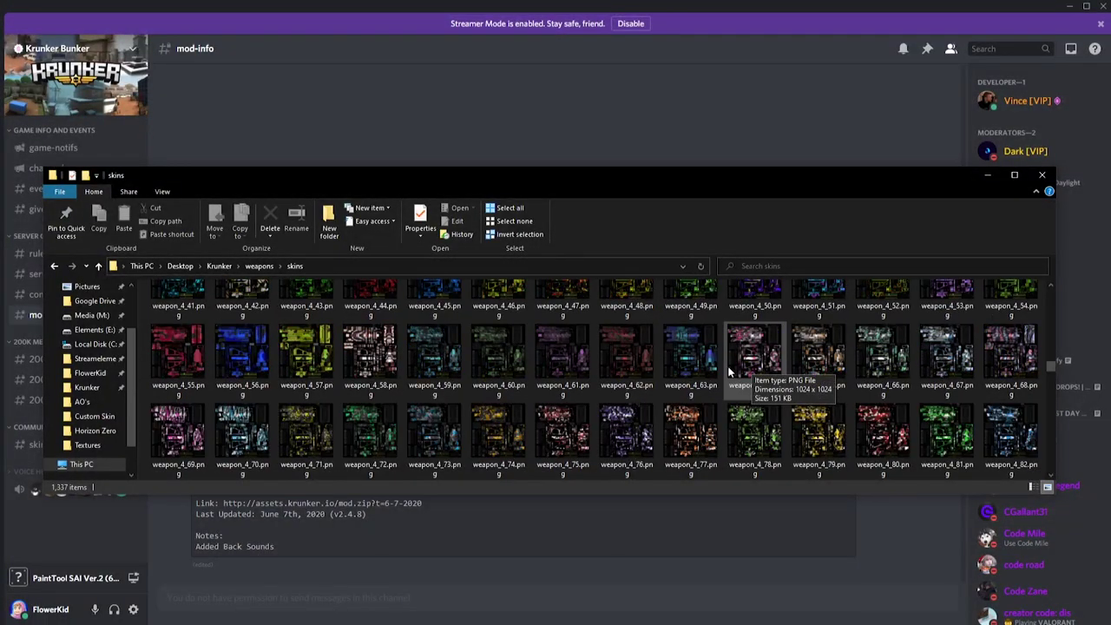
{"action": "scroll", "coordinate": [729, 371], "scroll_direction": "down", "scroll_amount": 5}
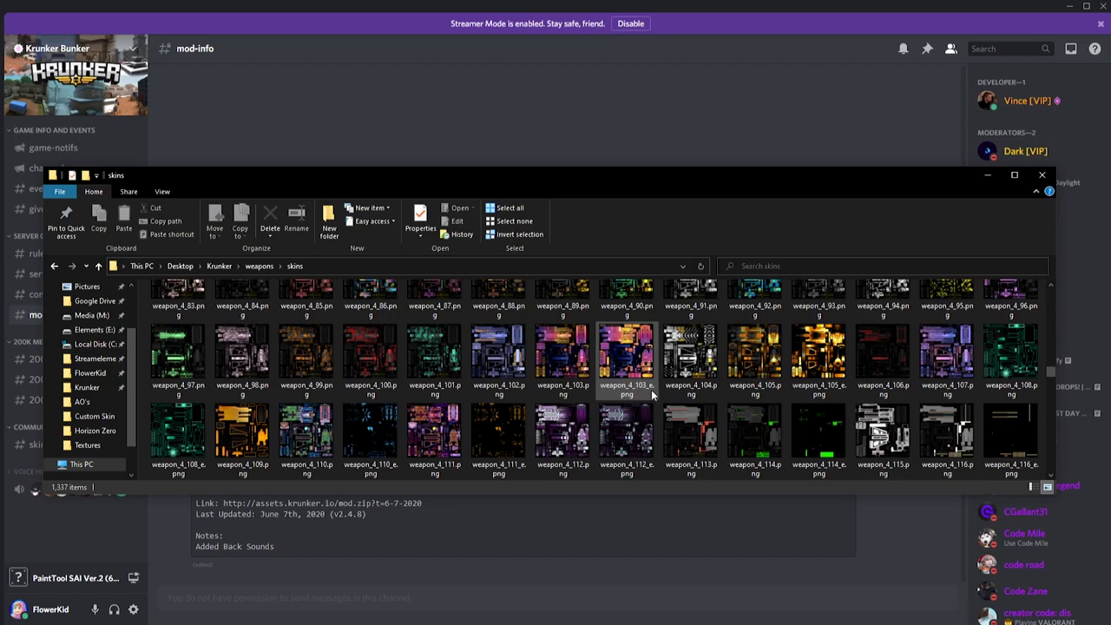
{"action": "scroll", "coordinate": [443, 369], "scroll_direction": "down", "scroll_amount": 1}
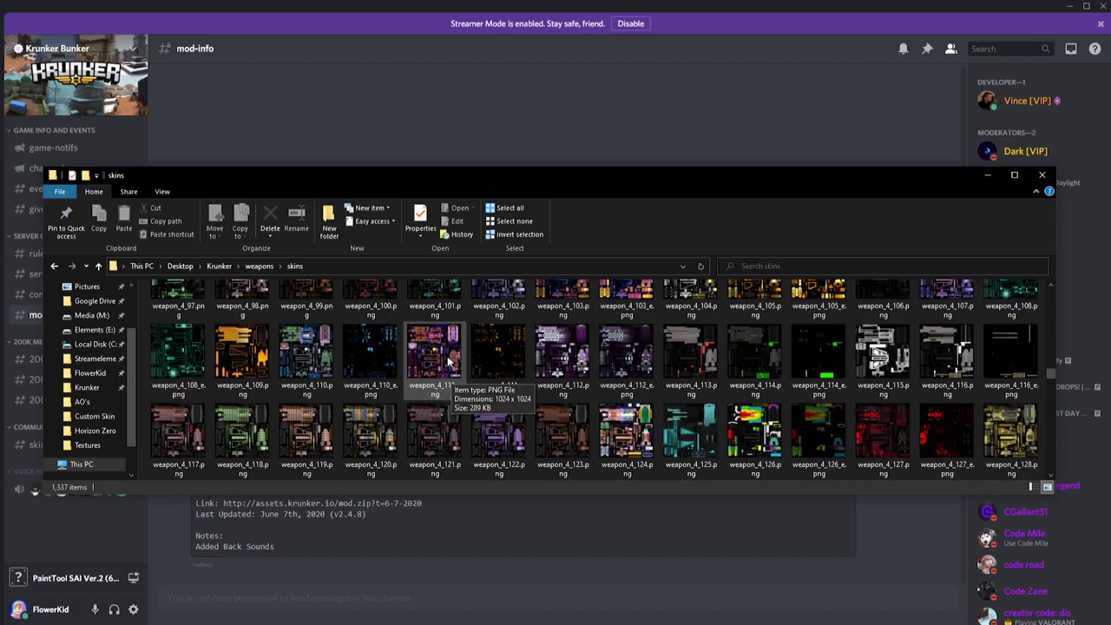
{"action": "scroll", "coordinate": [451, 364], "scroll_direction": "down", "scroll_amount": 1}
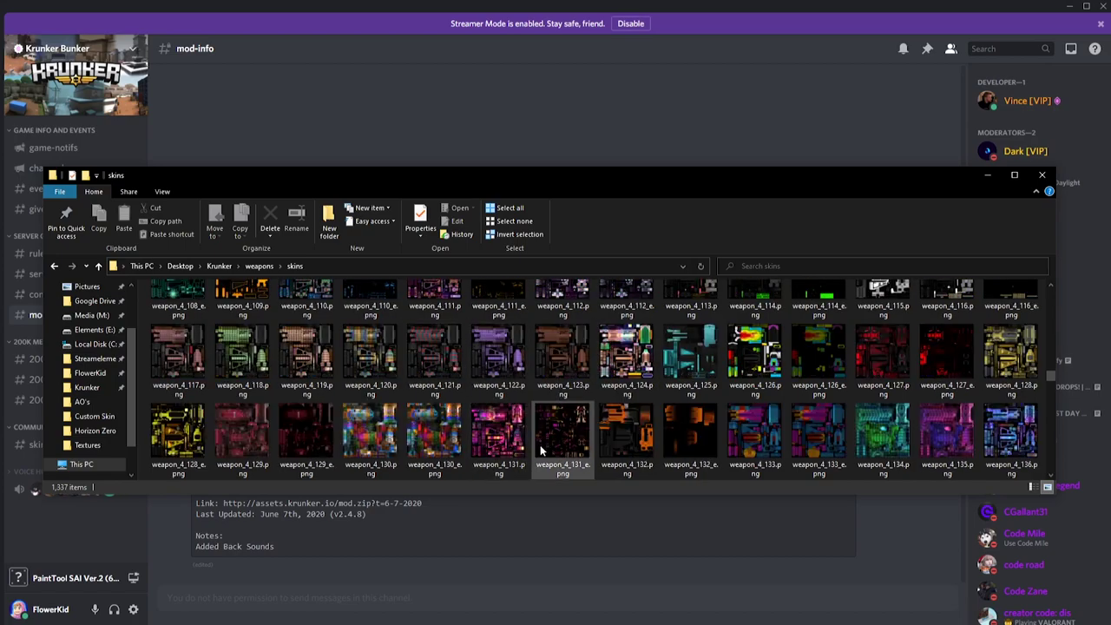
View weapon_4_131.png, weapon_4_131_e.png and a weapon_4_139 texture, then select weapon_5_15.
{"action": "double_click", "coordinate": [511, 445]}
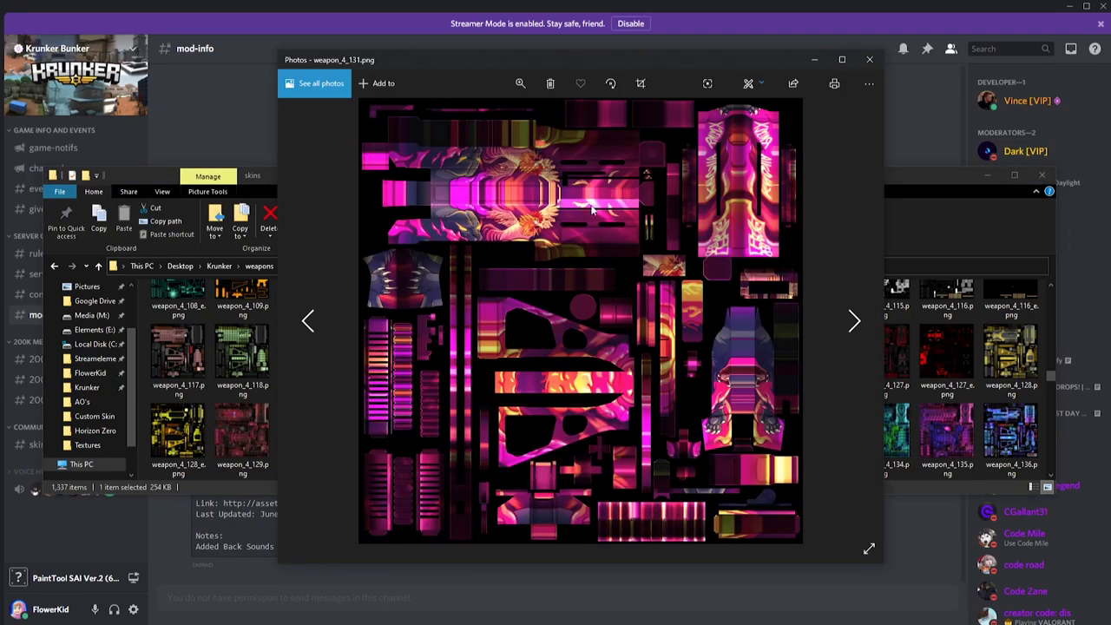
{"action": "left_click", "coordinate": [854, 322]}
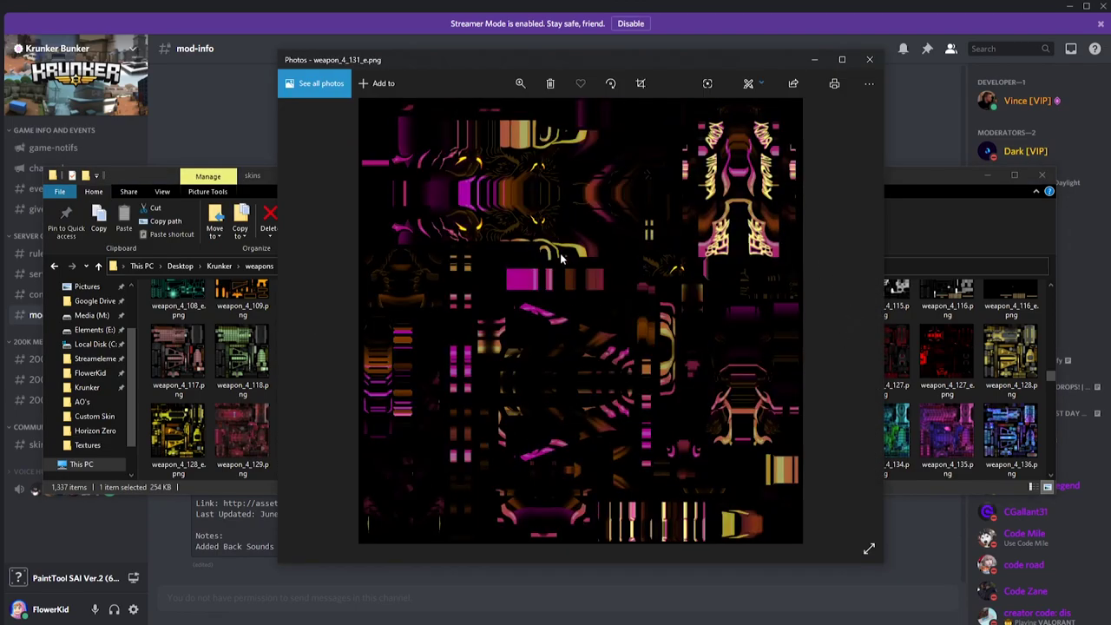
{"action": "left_click", "coordinate": [869, 59]}
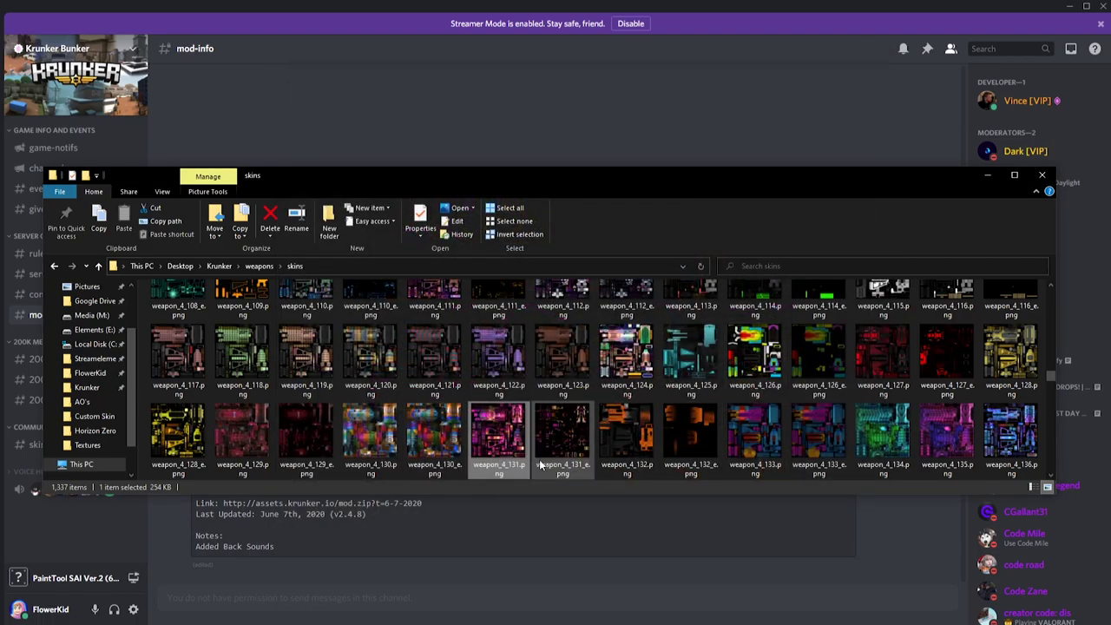
{"action": "scroll", "coordinate": [639, 421], "scroll_direction": "down", "scroll_amount": 3}
{"action": "double_click", "coordinate": [475, 308]}
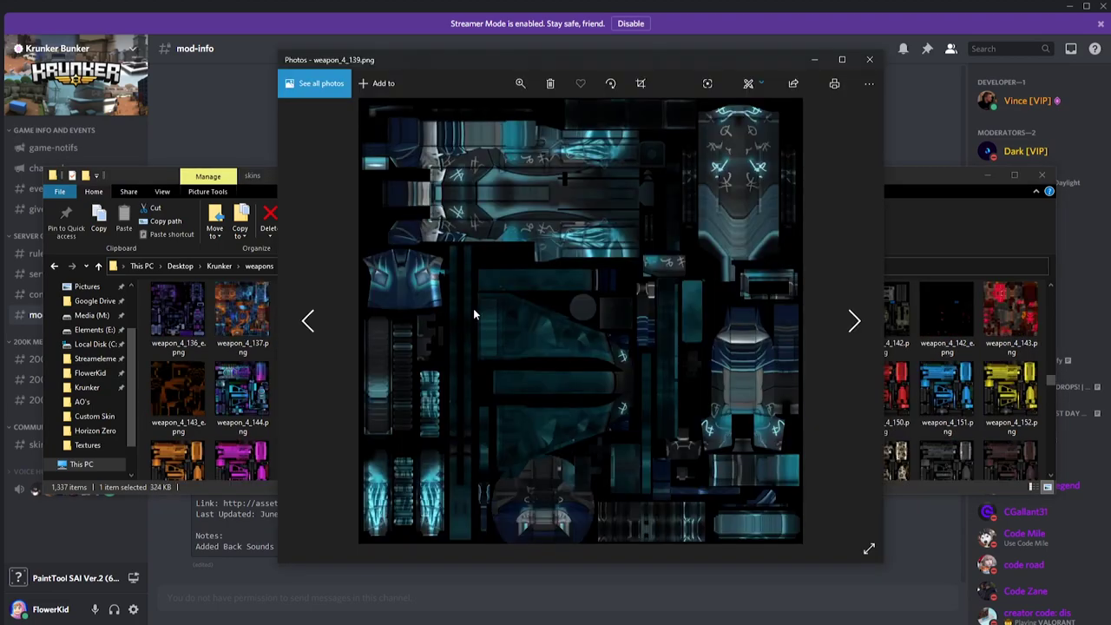
{"action": "left_click", "coordinate": [870, 59]}
{"action": "scroll", "coordinate": [501, 372], "scroll_direction": "down", "scroll_amount": 1}
{"action": "scroll", "coordinate": [501, 373], "scroll_direction": "down", "scroll_amount": 2}
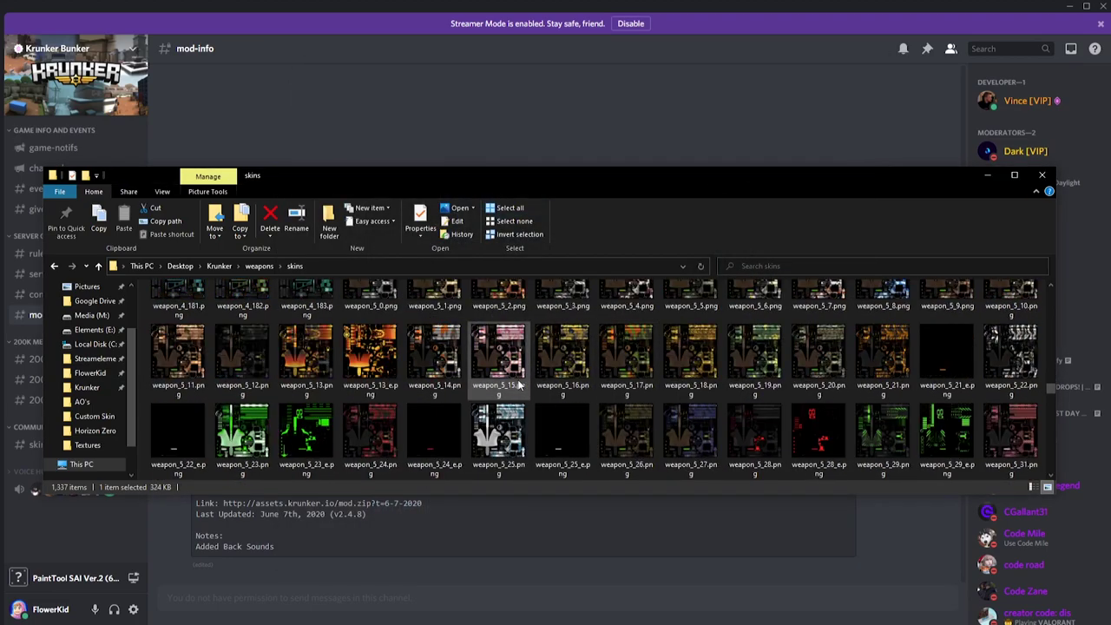
{"action": "left_click", "coordinate": [512, 391]}
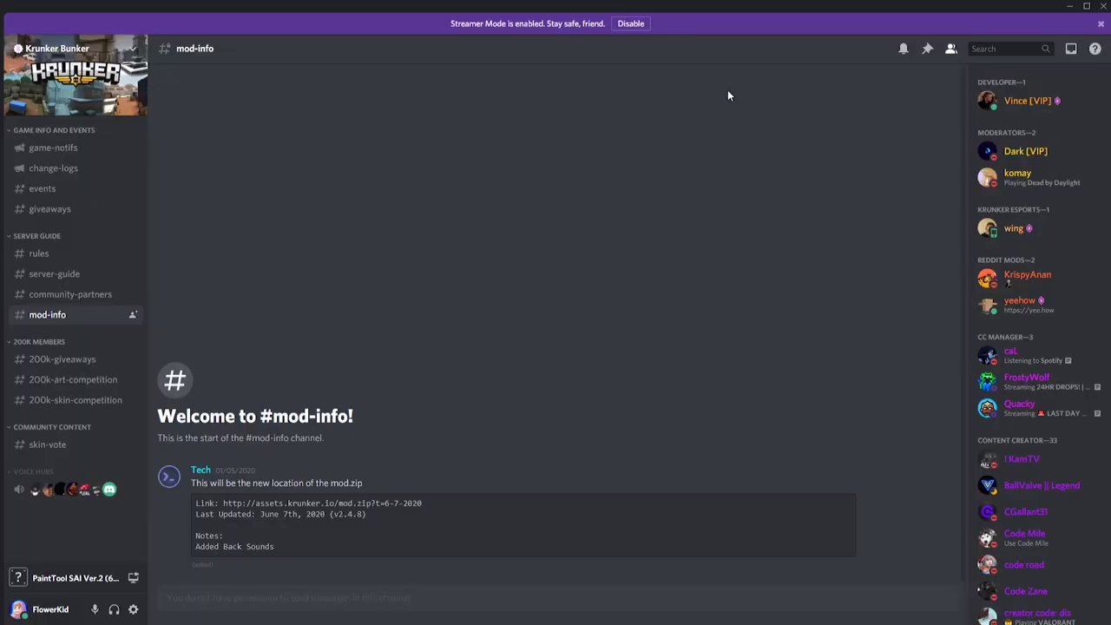
Switch to #skin-vote and scroll through community skins like Blindness and Moontide.
{"action": "left_click", "coordinate": [70, 448]}
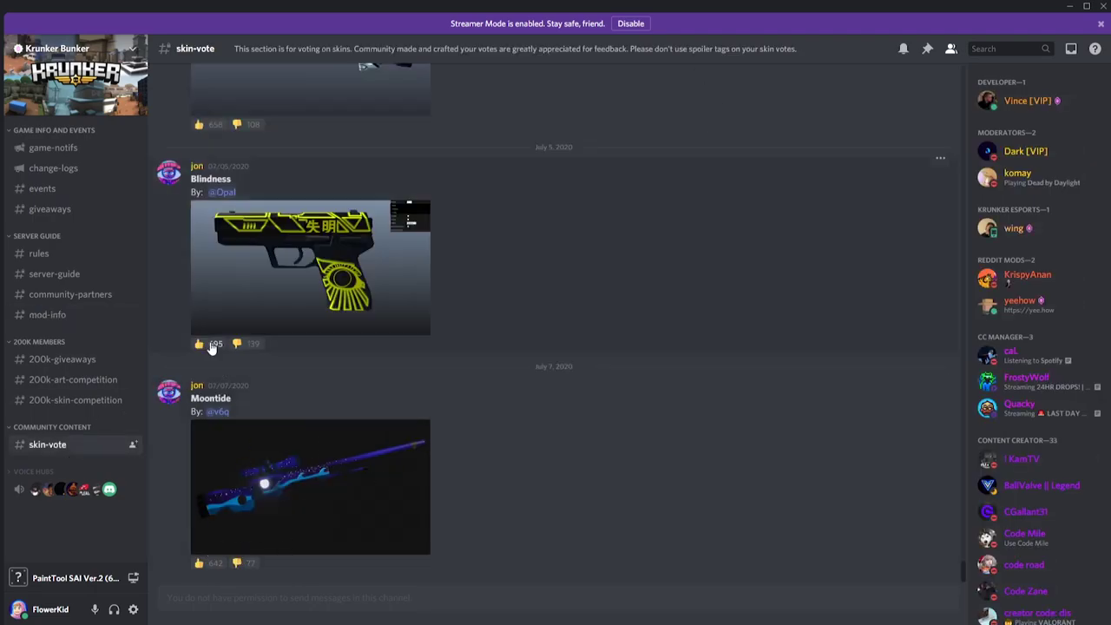
{"action": "scroll", "coordinate": [258, 312], "scroll_direction": "up", "scroll_amount": 15}
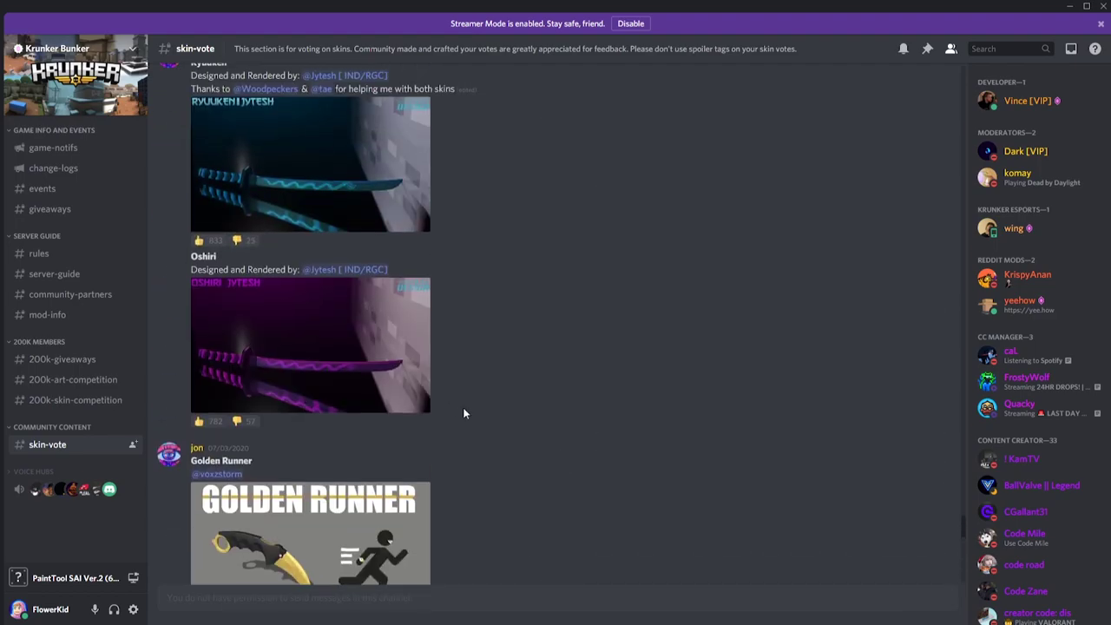
{"action": "scroll", "coordinate": [345, 424], "scroll_direction": "up", "scroll_amount": 10}
{"action": "scroll", "coordinate": [562, 416], "scroll_direction": "down", "scroll_amount": 3}
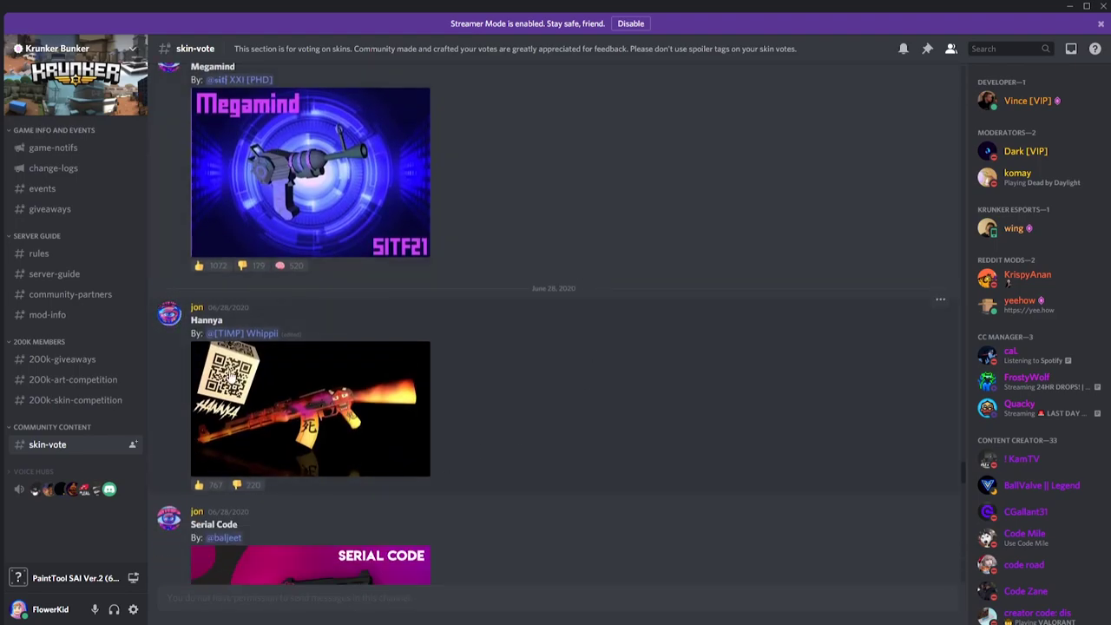
{"action": "scroll", "coordinate": [565, 295], "scroll_direction": "up", "scroll_amount": 1}
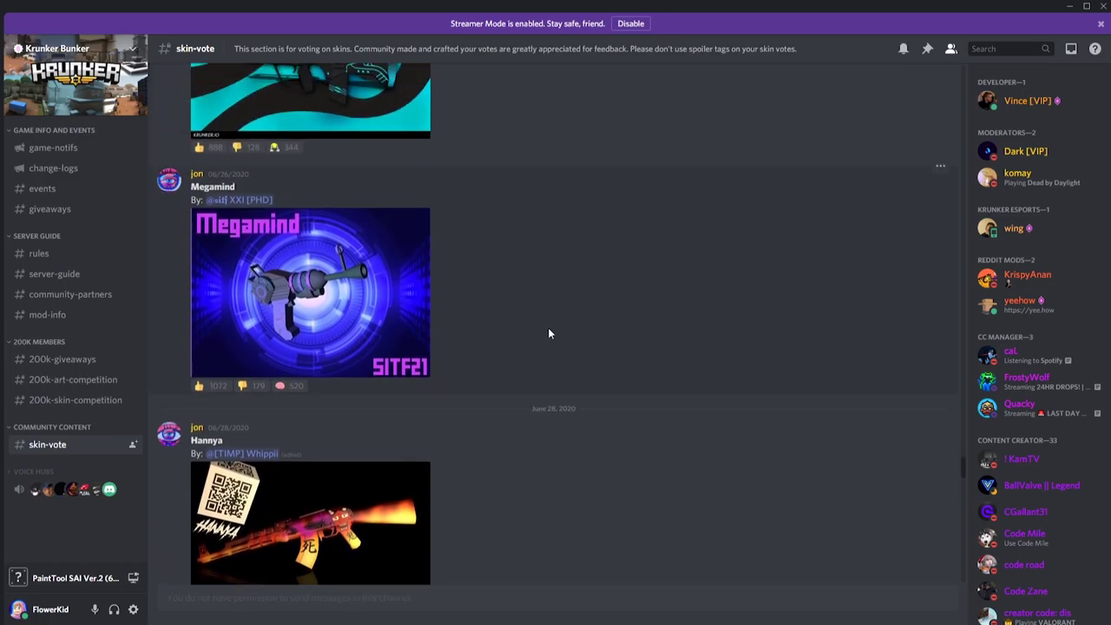
{"action": "scroll", "coordinate": [521, 342], "scroll_direction": "down", "scroll_amount": 4}
{"action": "scroll", "coordinate": [521, 365], "scroll_direction": "down", "scroll_amount": 10}
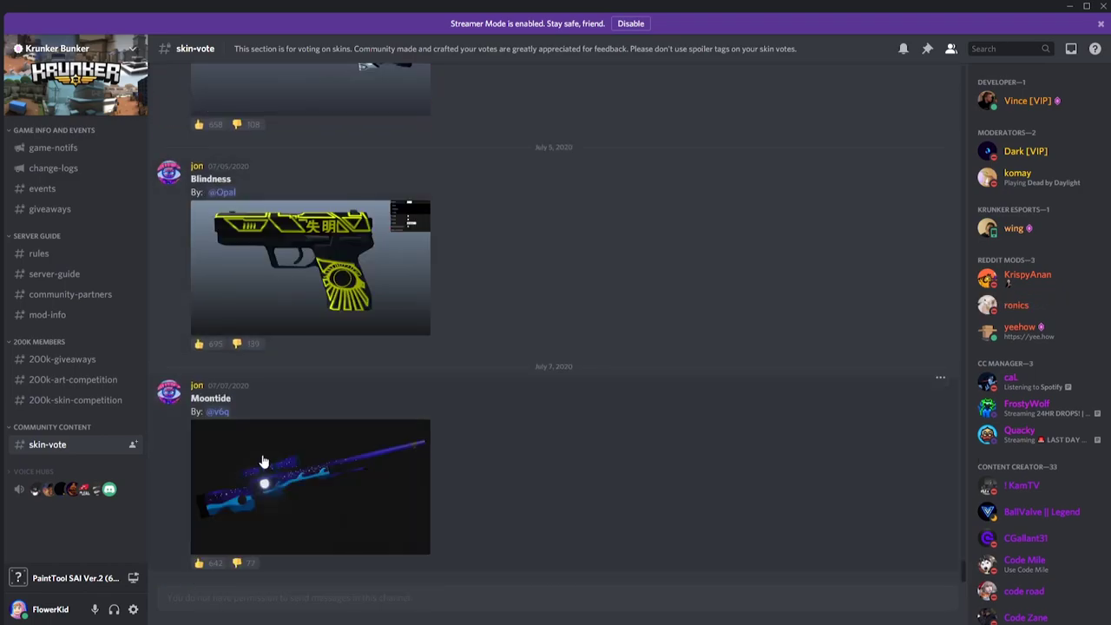
Read the pinned skin rules, highlighting the one about DMing a moderator, then close them.
{"action": "left_click", "coordinate": [928, 48]}
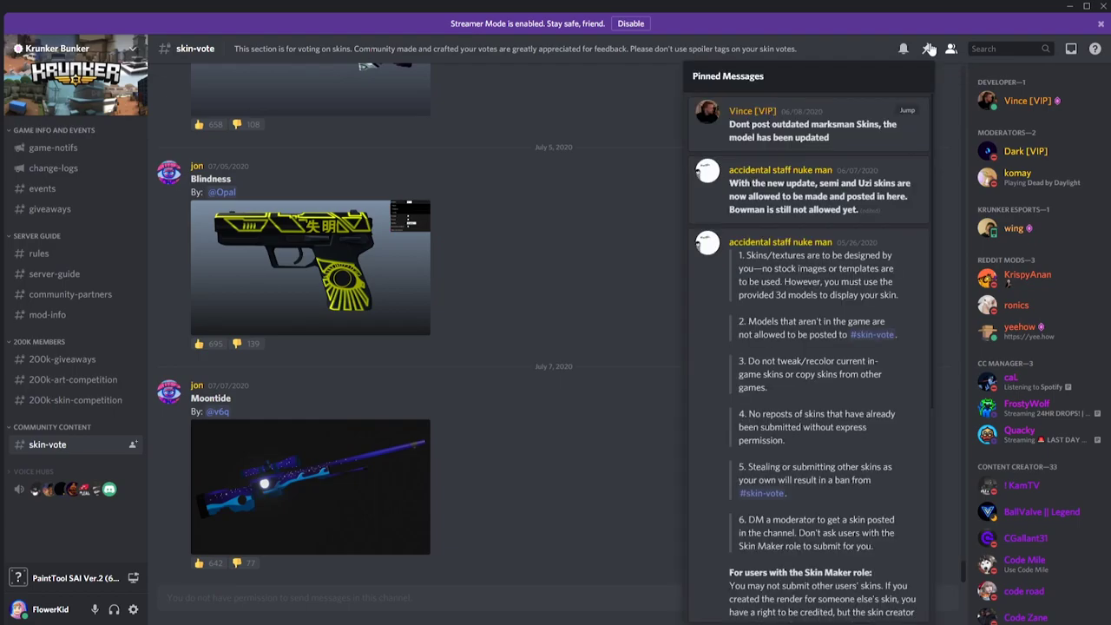
{"action": "scroll", "coordinate": [746, 148], "scroll_direction": "down", "scroll_amount": 3}
{"action": "left_click_drag", "start_coordinate": [739, 147], "coordinate": [881, 431]}
{"action": "left_click", "coordinate": [881, 430]}
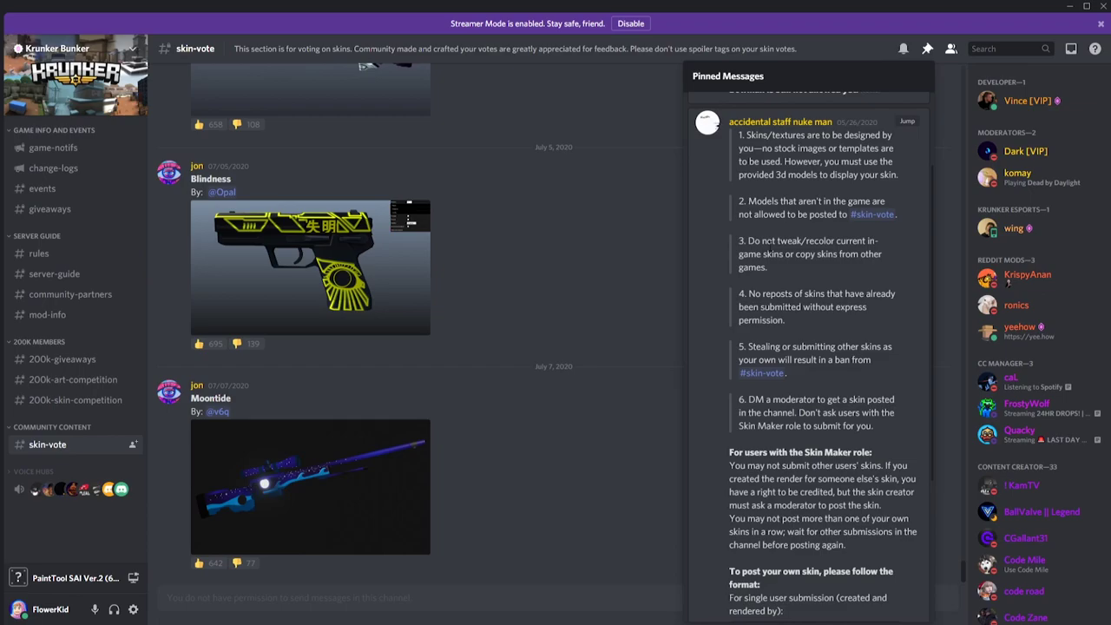
{"action": "left_click_drag", "start_coordinate": [756, 402], "coordinate": [792, 413]}
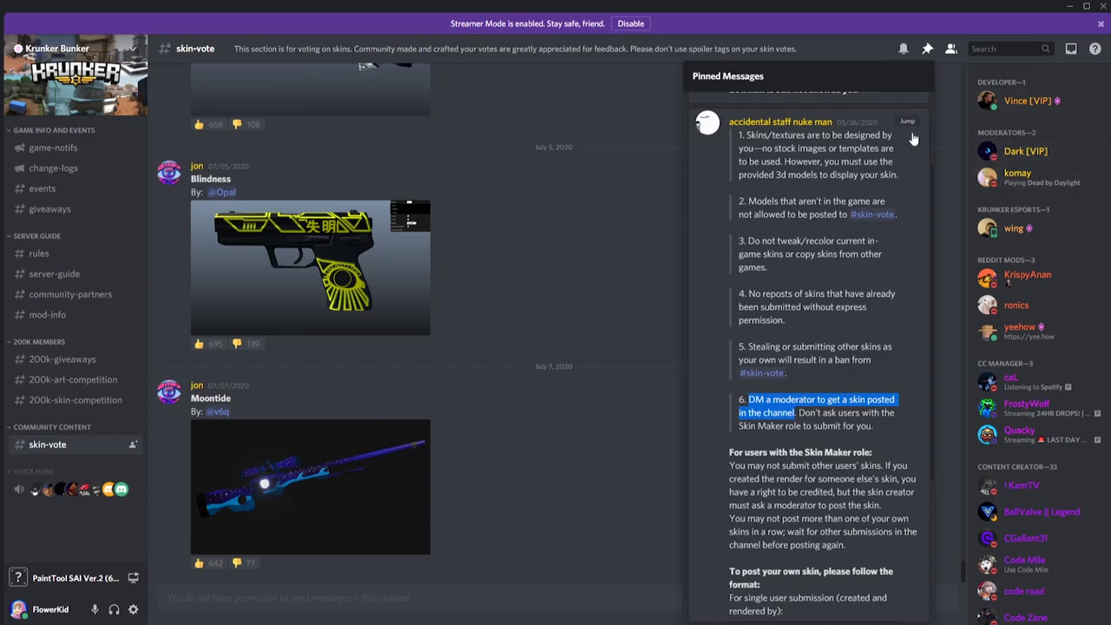
{"action": "left_click", "coordinate": [486, 460]}
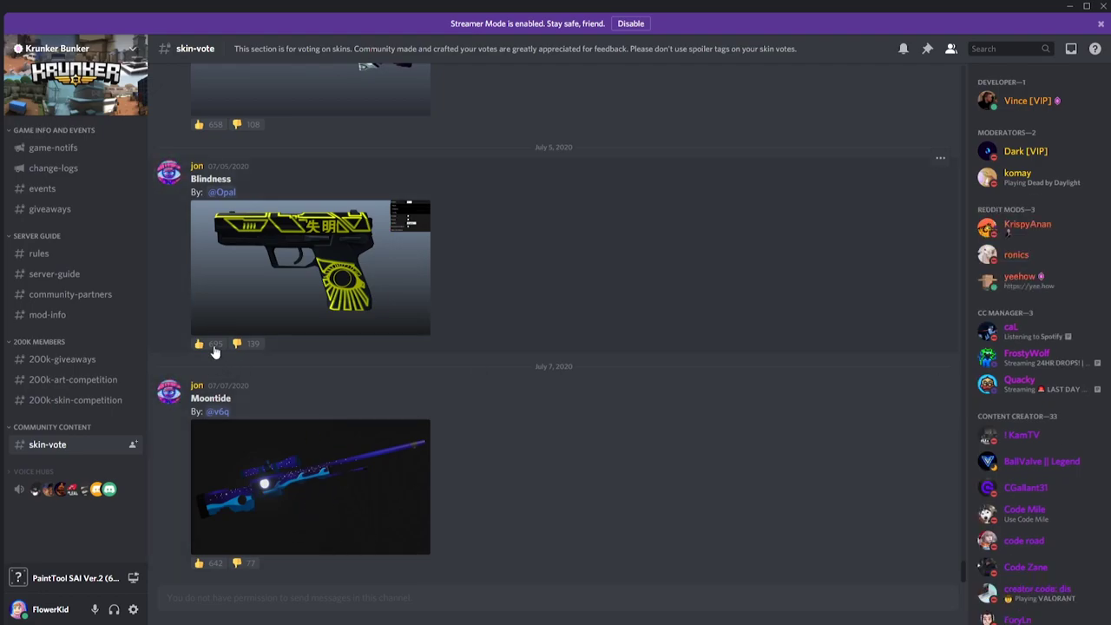
{"action": "scroll", "coordinate": [326, 469], "scroll_direction": "up", "scroll_amount": 4}
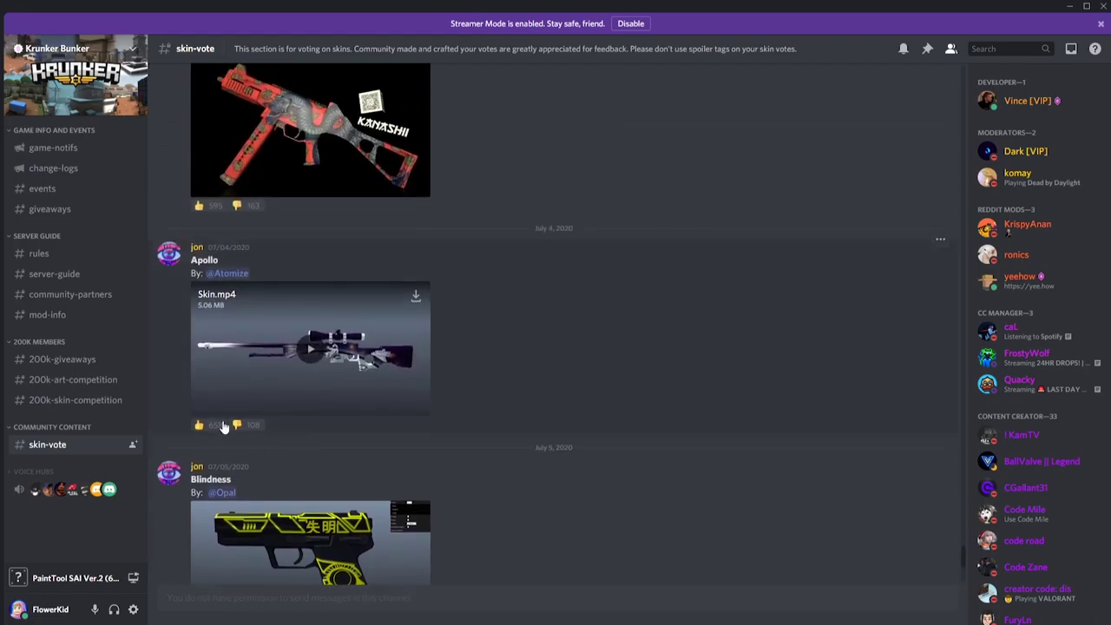
{"action": "scroll", "coordinate": [223, 425], "scroll_direction": "up", "scroll_amount": 3}
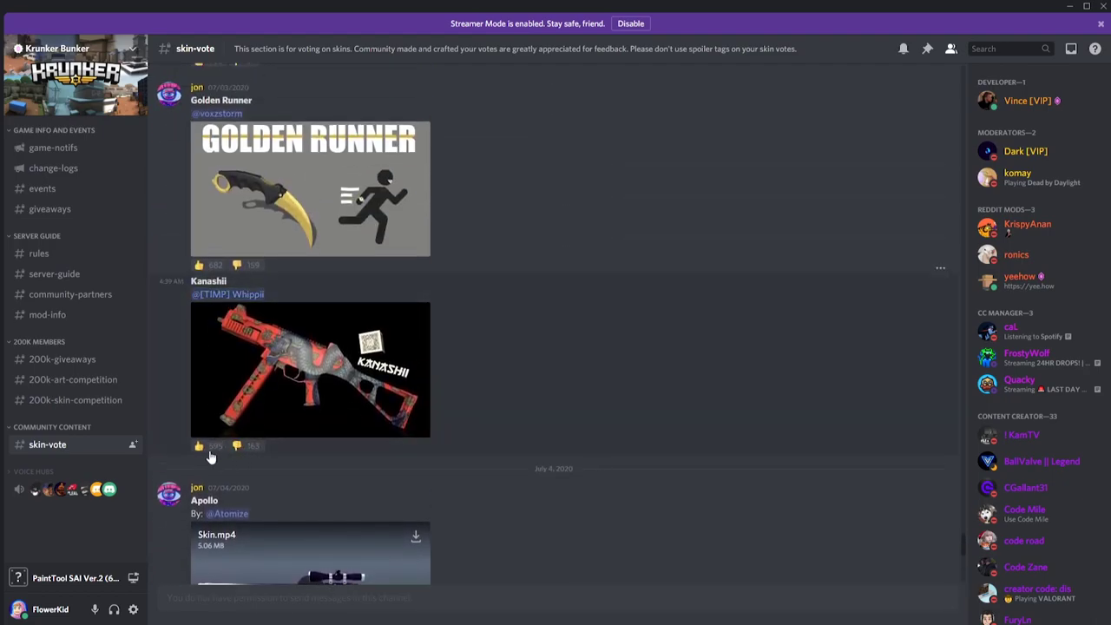
{"action": "scroll", "coordinate": [210, 457], "scroll_direction": "up", "scroll_amount": 7}
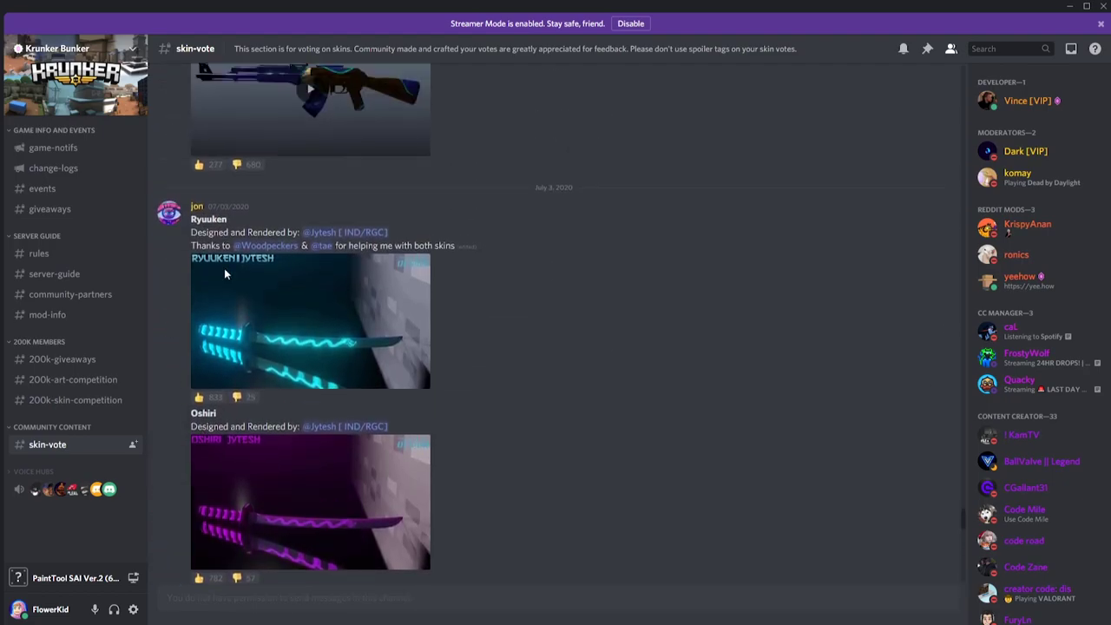
{"action": "scroll", "coordinate": [224, 275], "scroll_direction": "up", "scroll_amount": 10}
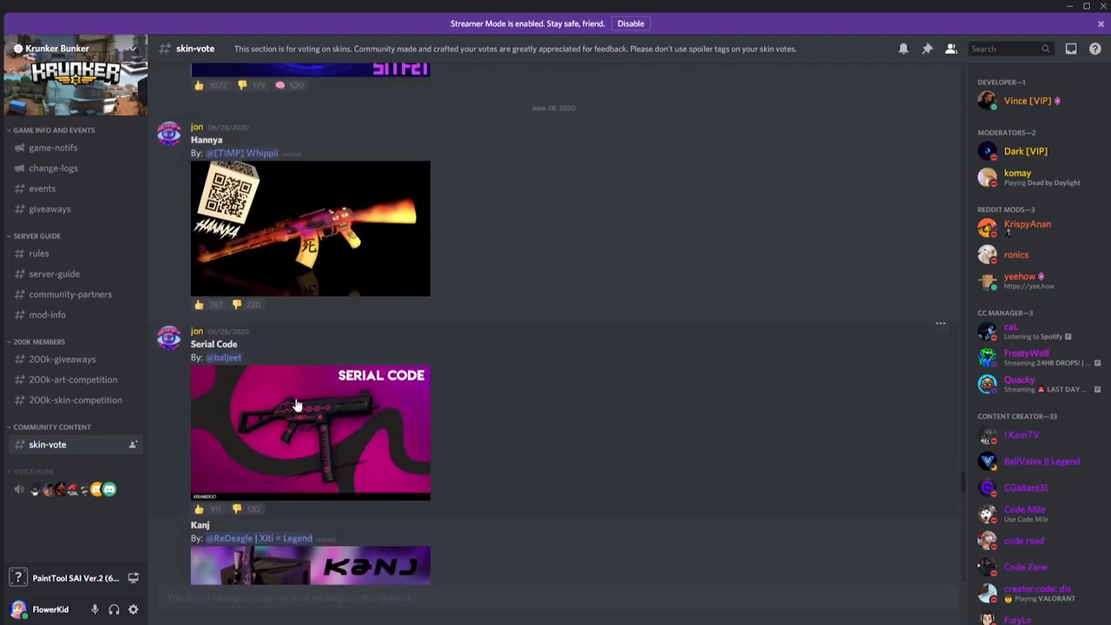
{"action": "scroll", "coordinate": [295, 406], "scroll_direction": "up", "scroll_amount": 3}
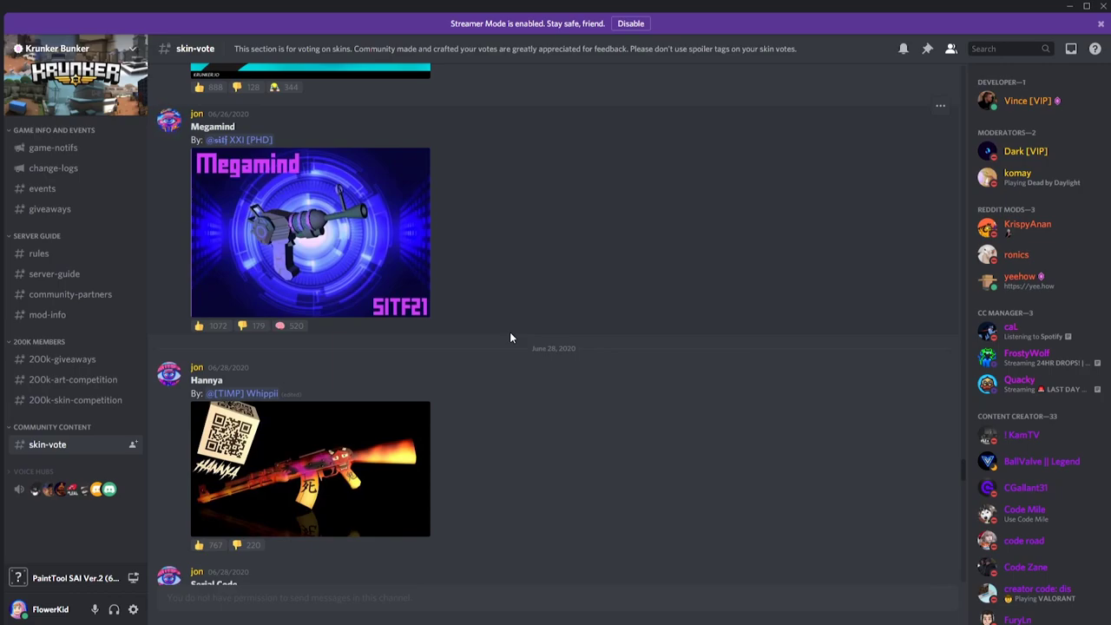
{"action": "scroll", "coordinate": [647, 382], "scroll_direction": "down", "scroll_amount": 5}
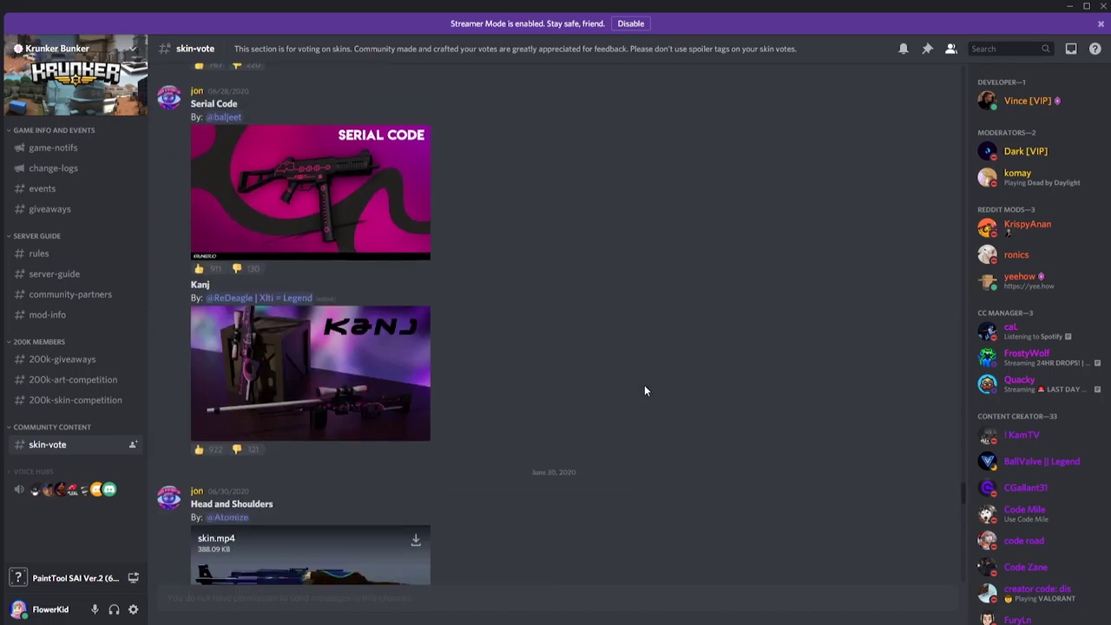
{"action": "scroll", "coordinate": [644, 390], "scroll_direction": "down", "scroll_amount": 20}
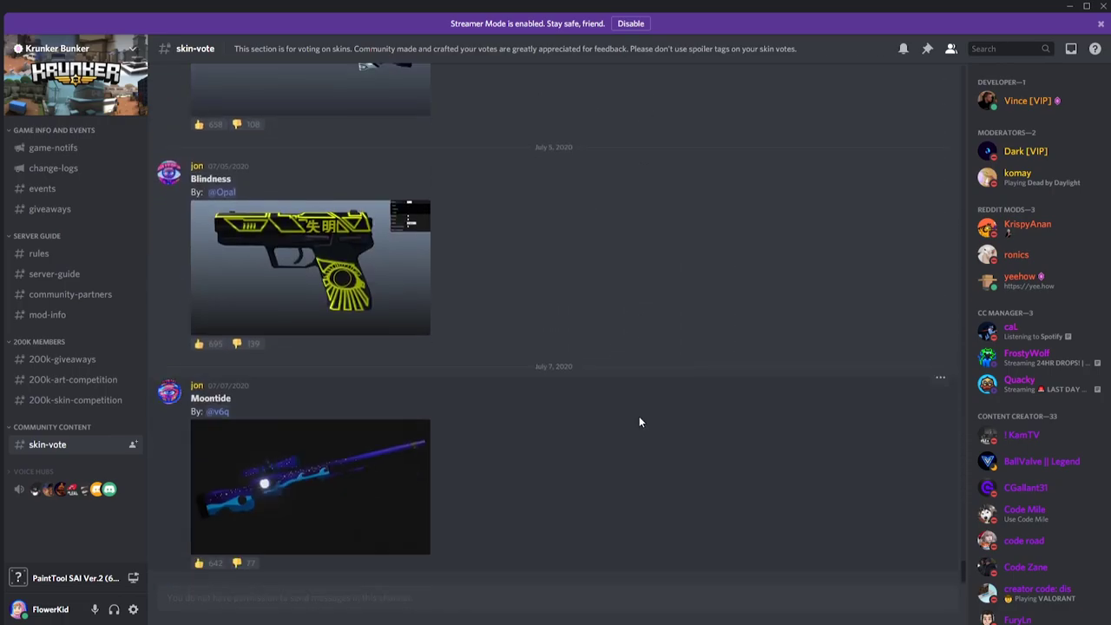